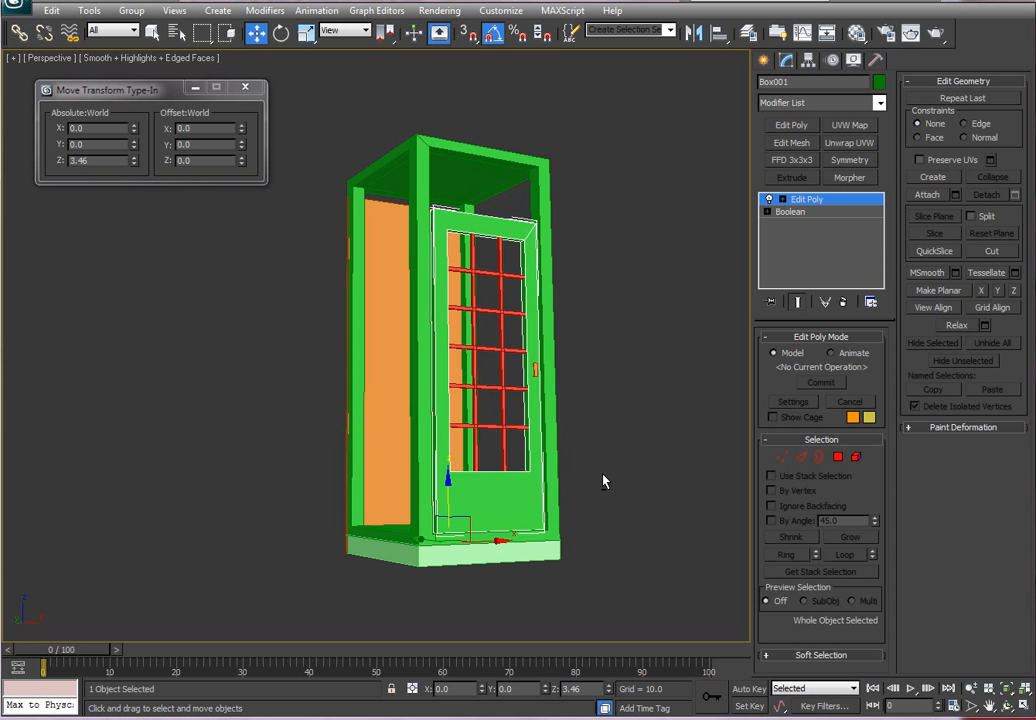
pyautogui.keyDown('alt'); pyautogui.moveTo(603, 482); pyautogui.dragTo(678, 447, button='middle'); pyautogui.keyUp('alt')
pyautogui.scroll(4, 603, 433)
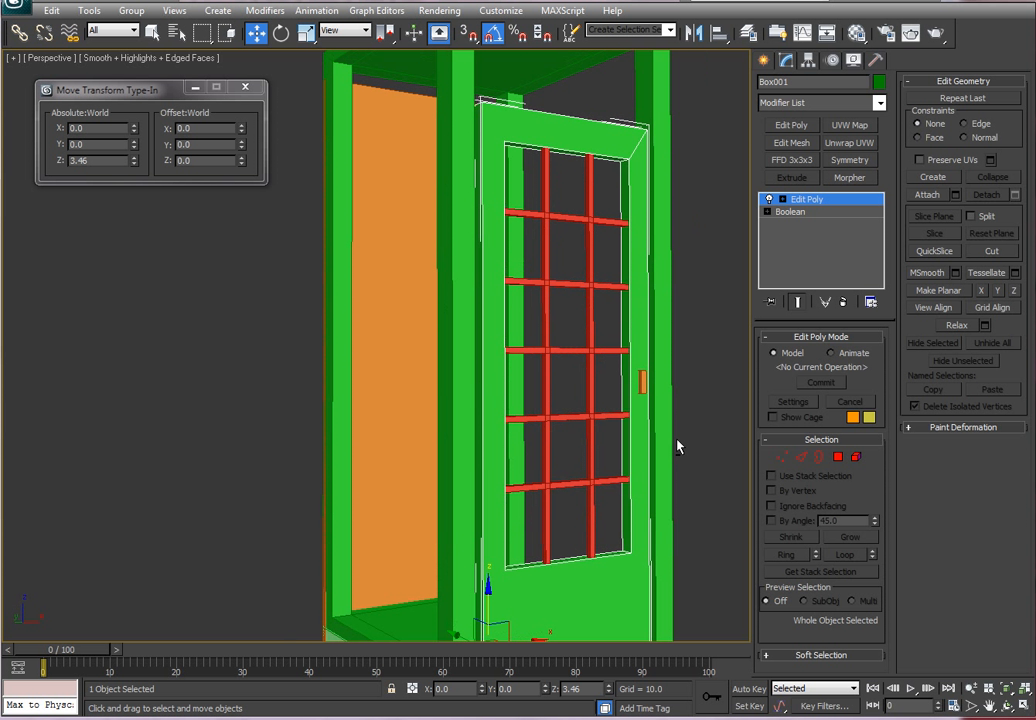
pyautogui.scroll(-5, 588, 456)
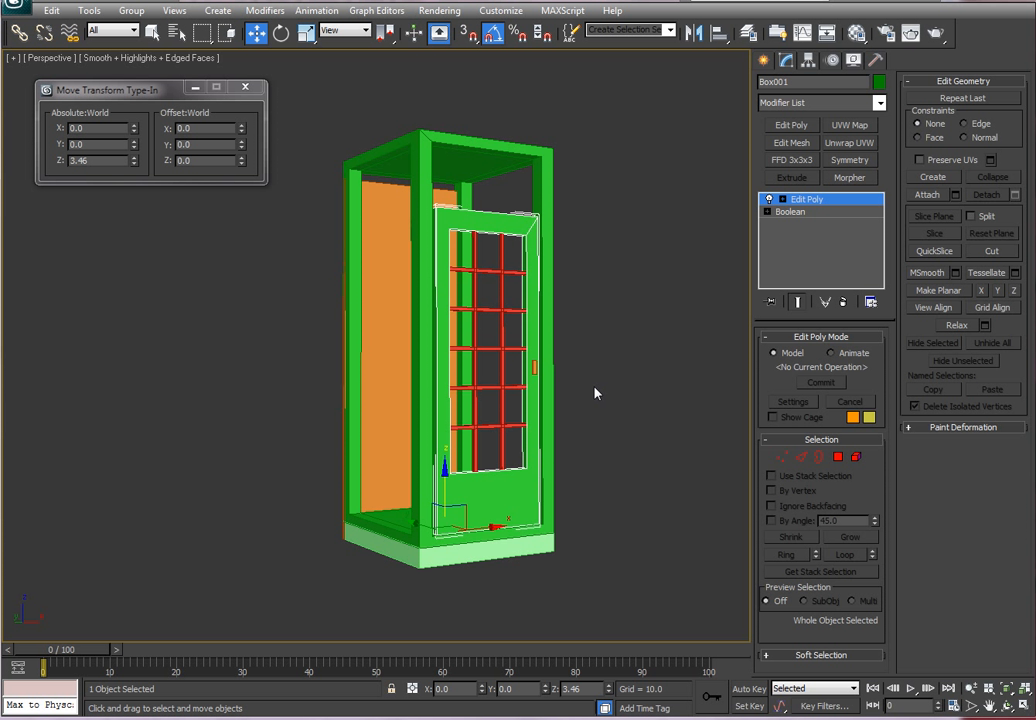
pyautogui.click(388, 391)
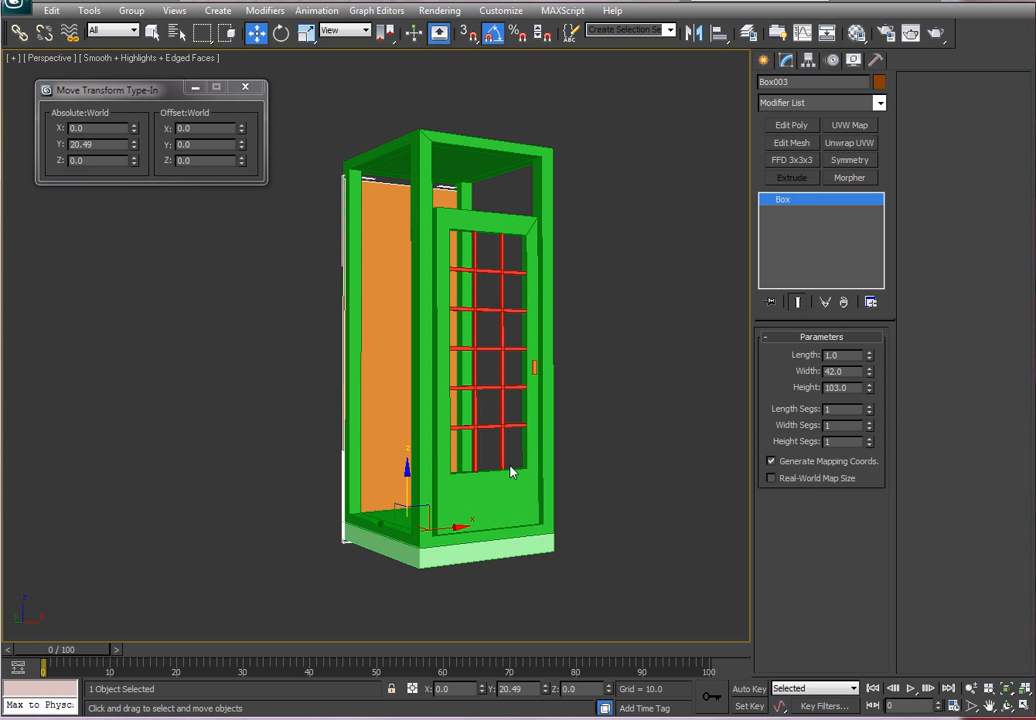
pyautogui.click(328, 495)
pyautogui.click(405, 445)
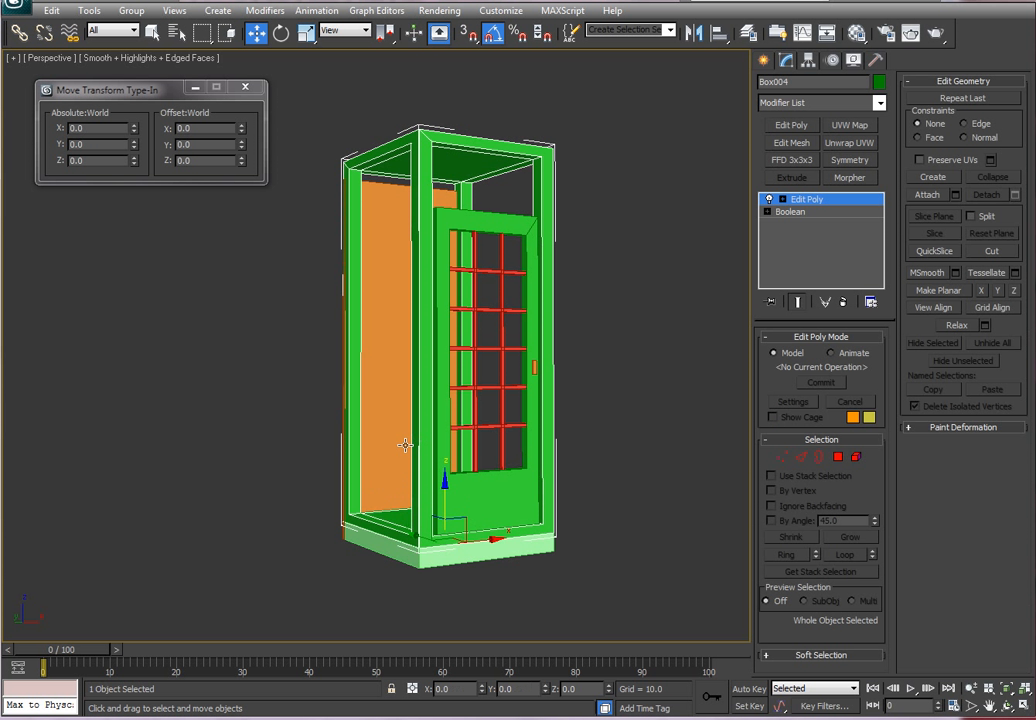
# Raise the orange back panel to Z of about 2.47 and narrow its width to 35.7
pyautogui.keyDown('alt'); pyautogui.moveTo(305, 459); pyautogui.dragTo(479, 469, button='middle'); pyautogui.keyUp('alt')
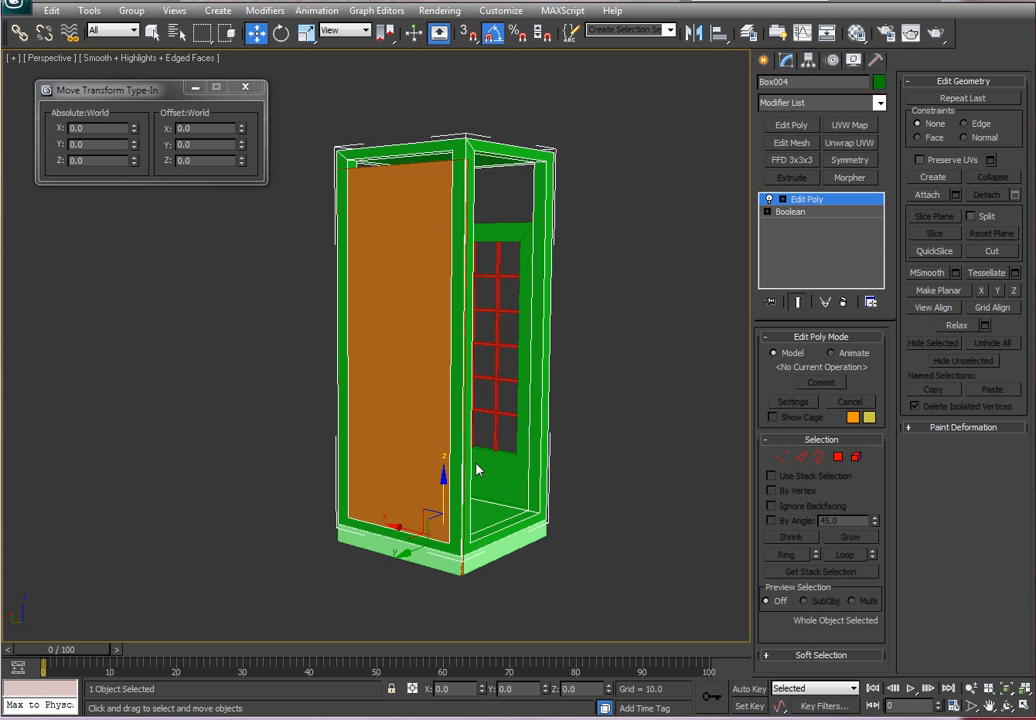
pyautogui.click(606, 370)
pyautogui.click(425, 335)
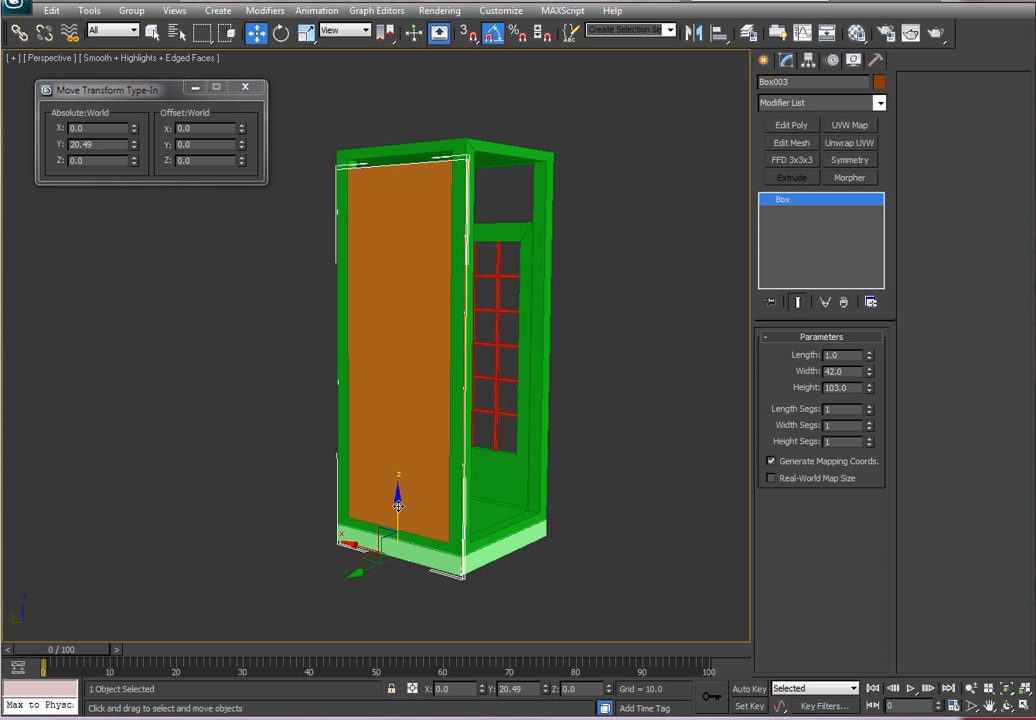
pyautogui.moveTo(396, 510); pyautogui.dragTo(397, 500)
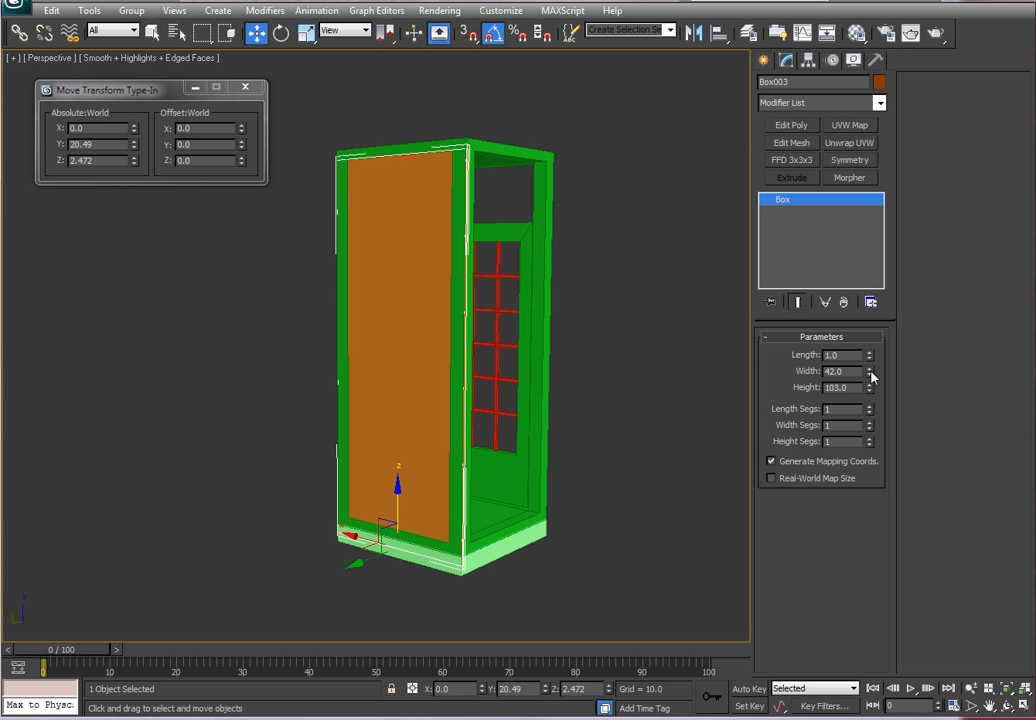
pyautogui.moveTo(870, 374); pyautogui.dragTo(869, 381)
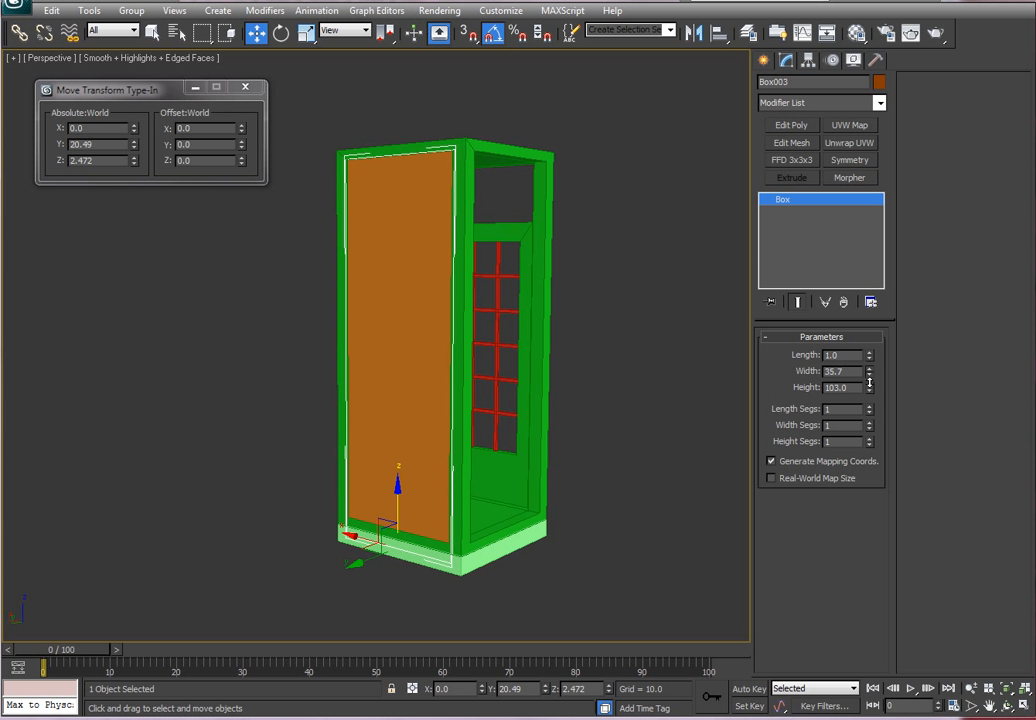
pyautogui.keyDown('alt'); pyautogui.moveTo(599, 431); pyautogui.dragTo(455, 432, button='middle'); pyautogui.keyUp('alt')
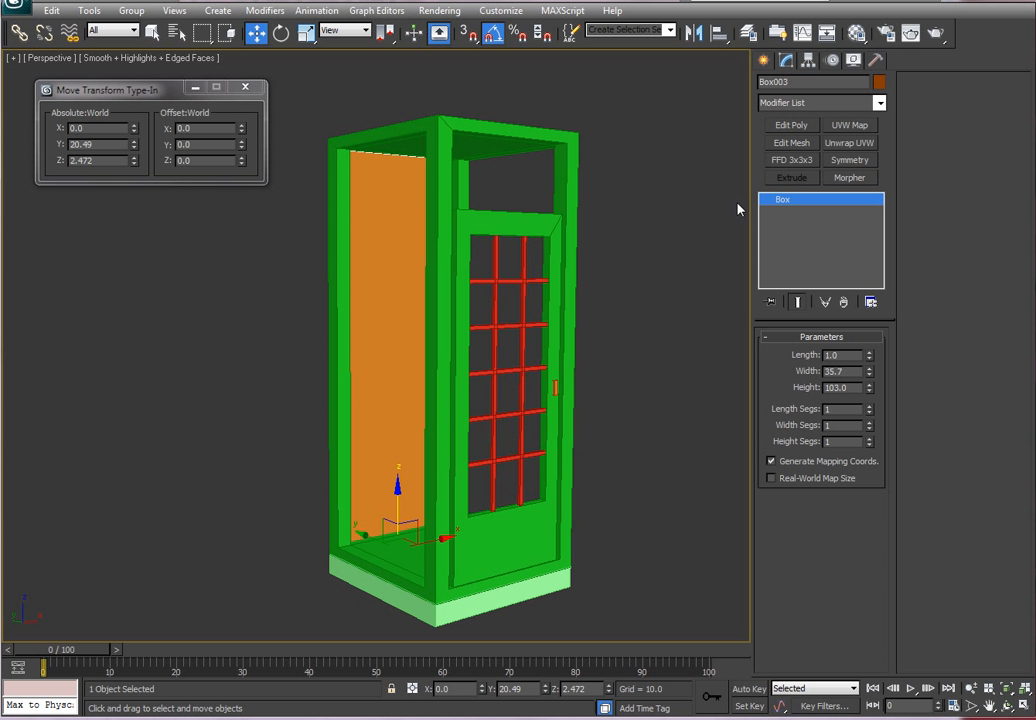
# Select the door, the booth frame and the back panel together and give them a red object color
pyautogui.click(548, 222)
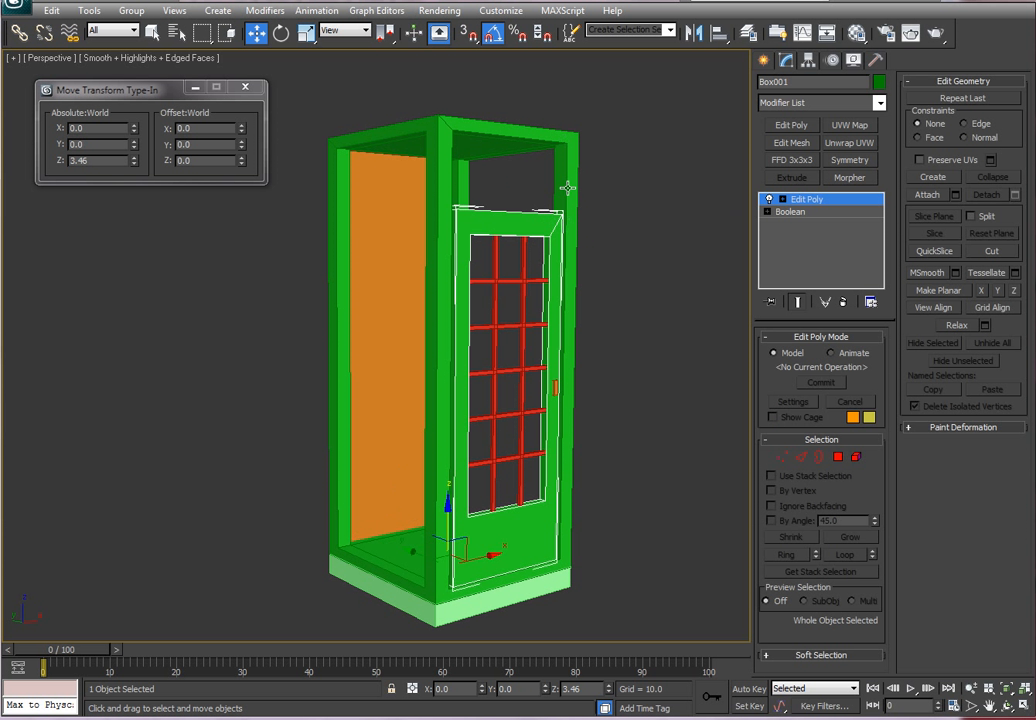
pyautogui.keyDown('ctrl'); pyautogui.click(505, 206); pyautogui.keyUp('ctrl')
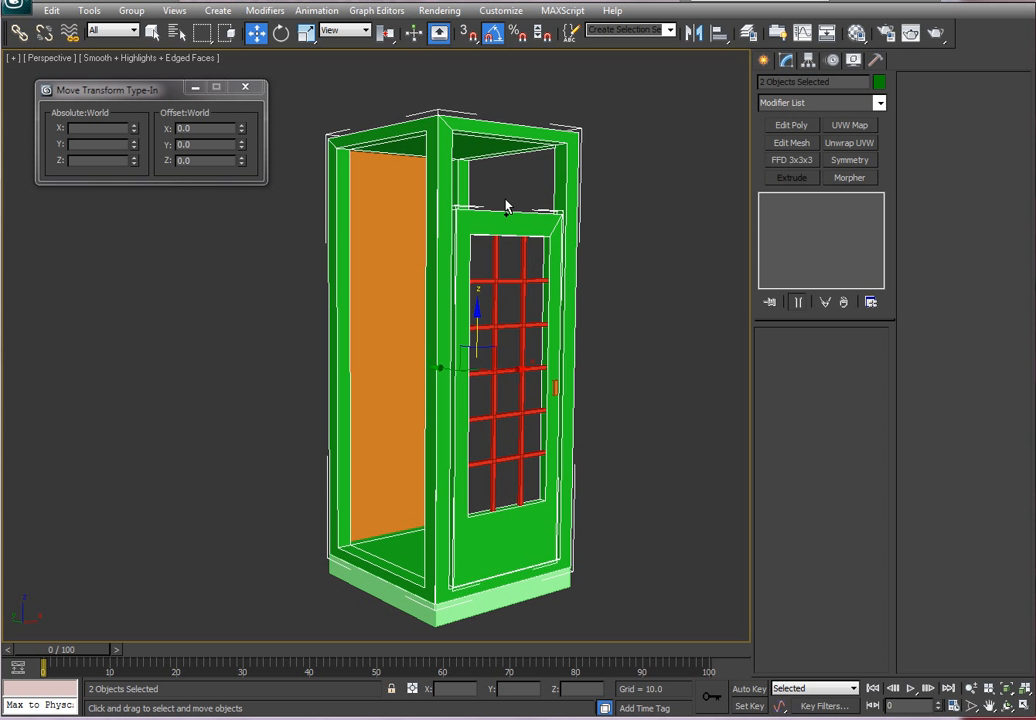
pyautogui.keyDown('ctrl'); pyautogui.click(384, 398); pyautogui.keyUp('ctrl')
pyautogui.click(879, 82)
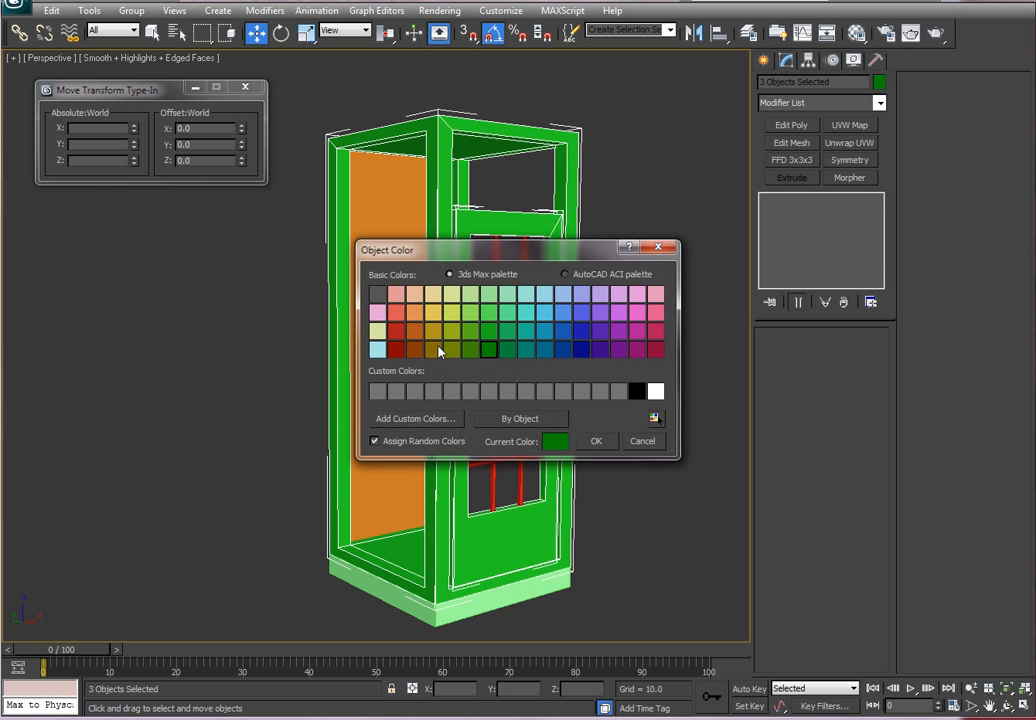
pyautogui.click(396, 331)
pyautogui.click(596, 441)
pyautogui.keyDown('alt'); pyautogui.moveTo(597, 444); pyautogui.dragTo(642, 403, button='middle'); pyautogui.keyUp('alt')
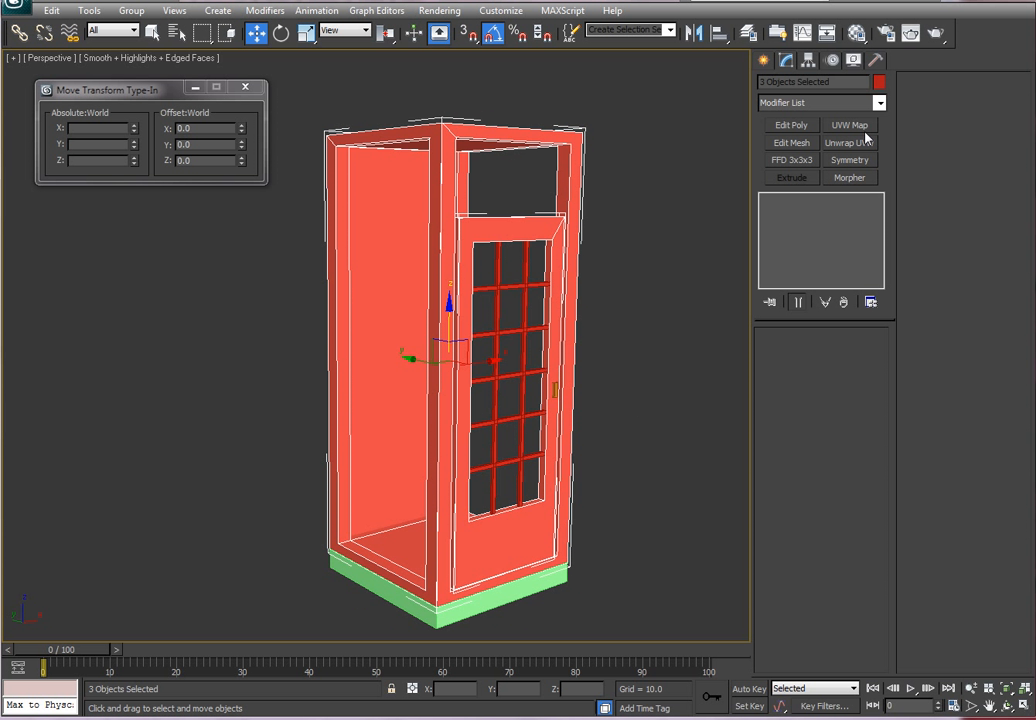
# Change the object color of the door, frame and back panel to a darker red and clear the selection
pyautogui.click(880, 84)
pyautogui.click(405, 349)
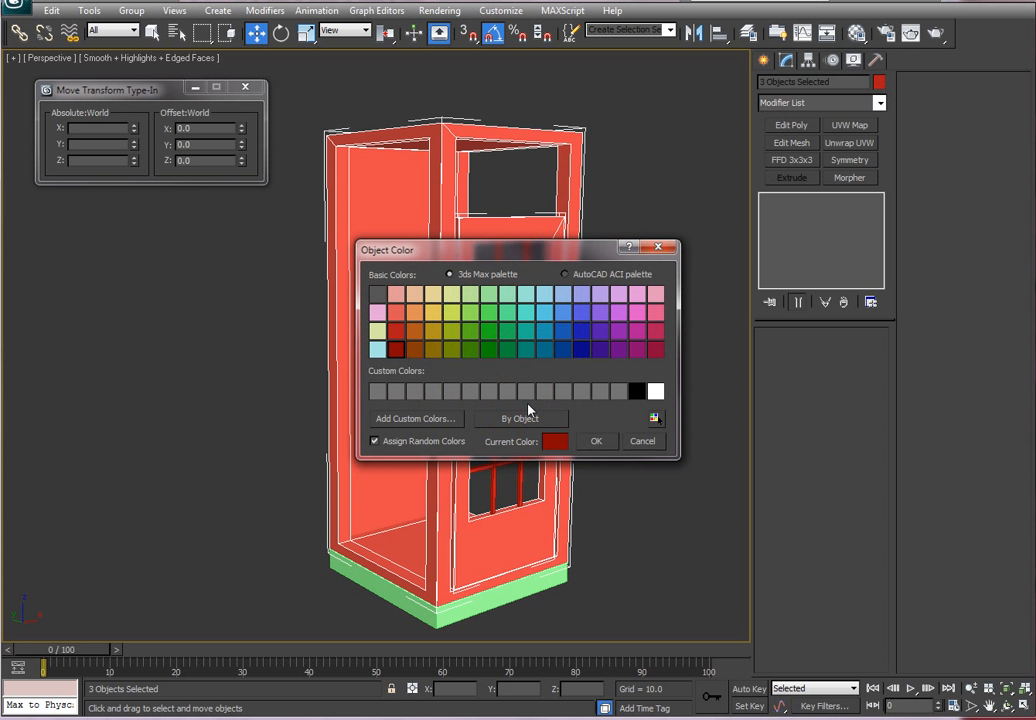
pyautogui.click(595, 440)
pyautogui.keyDown('alt'); pyautogui.moveTo(595, 440); pyautogui.dragTo(673, 376, button='middle'); pyautogui.keyUp('alt')
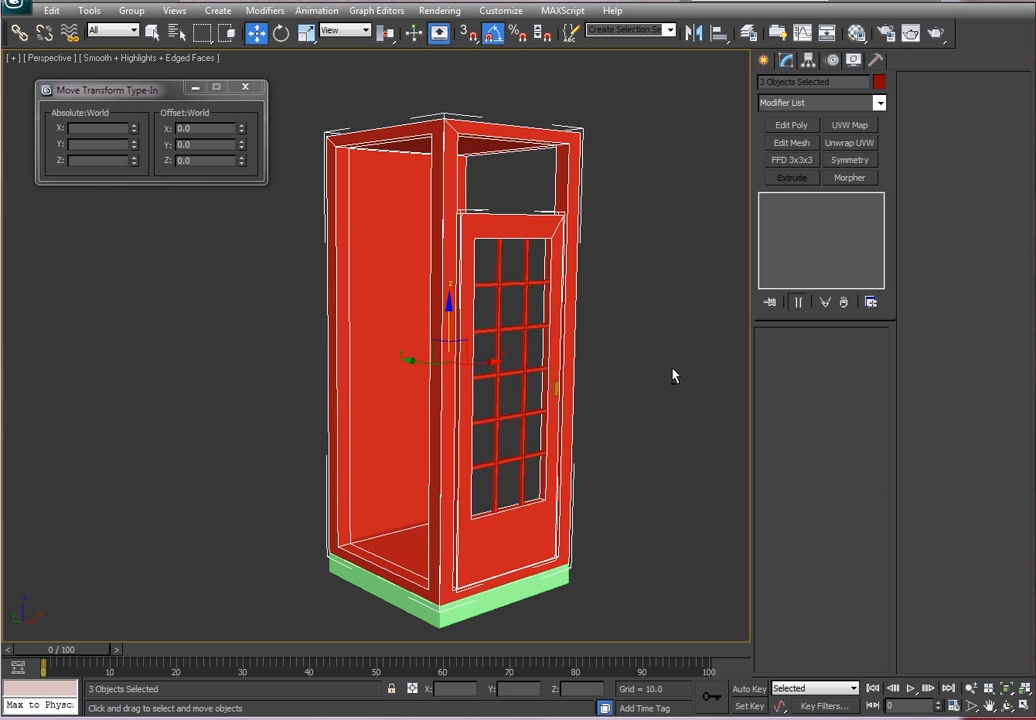
pyautogui.click(632, 258)
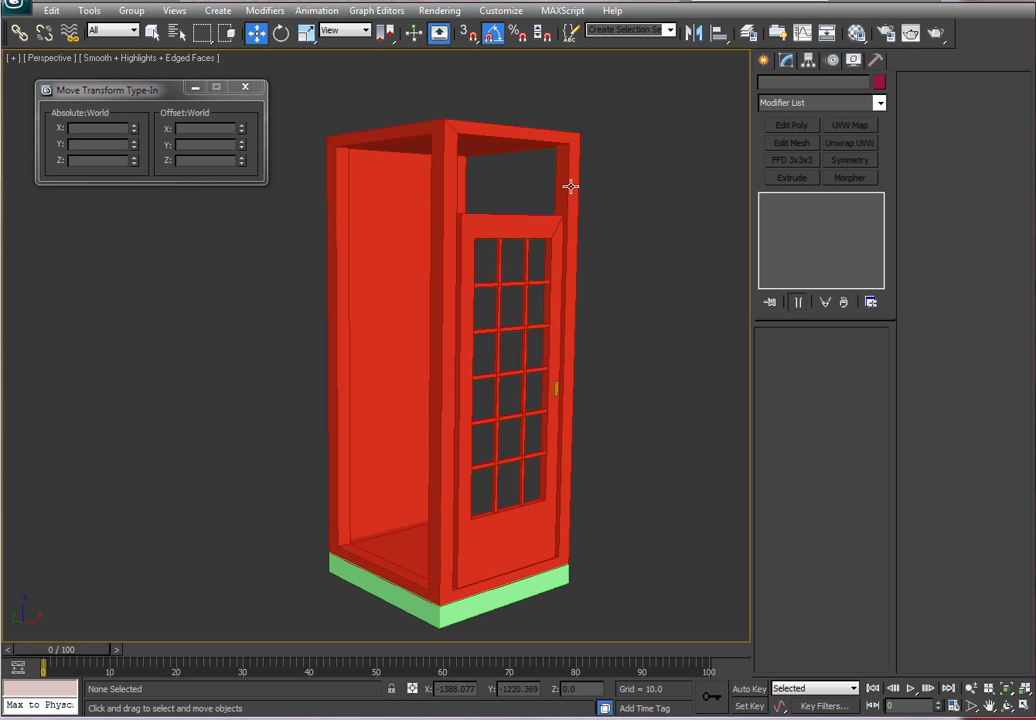
# Lower all the vertices at the top of the booth frame to Z of about 95.42, closer to the door
pyautogui.click(571, 185)
pyautogui.press('1')
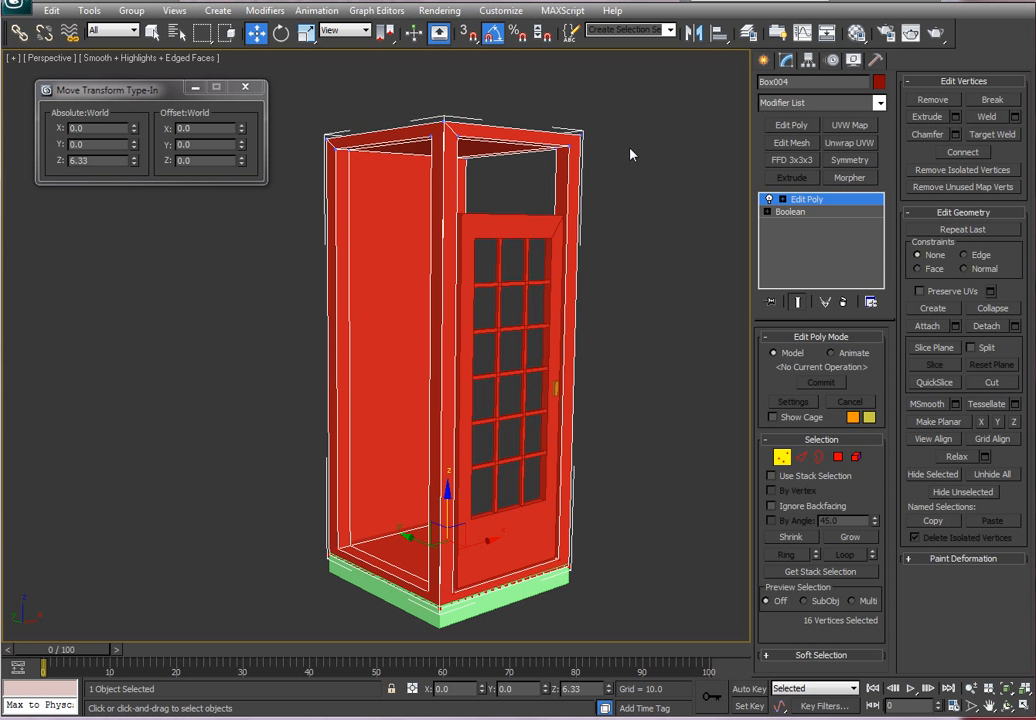
pyautogui.moveTo(620, 194); pyautogui.dragTo(317, 107)
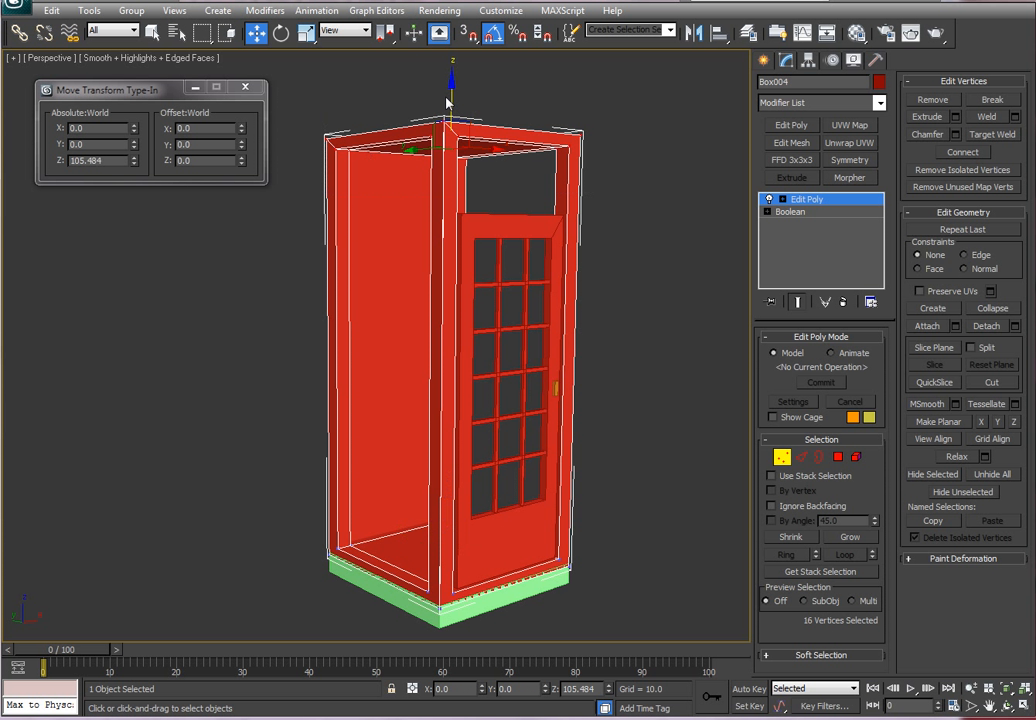
pyautogui.moveTo(451, 94); pyautogui.dragTo(450, 137)
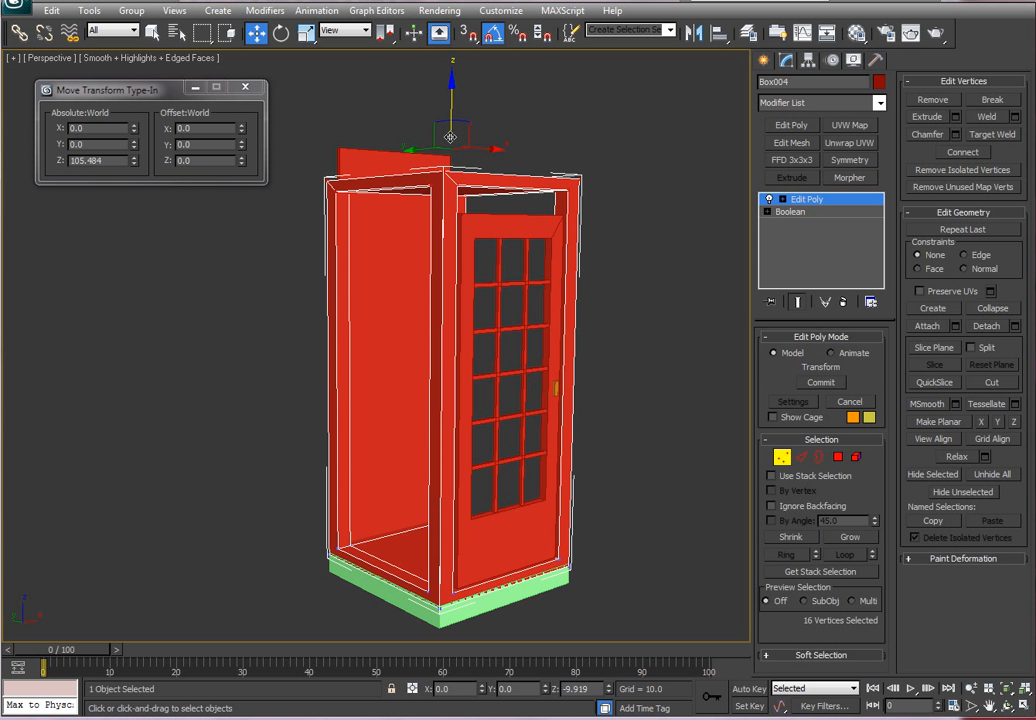
pyautogui.moveTo(451, 137); pyautogui.dragTo(454, 138)
pyautogui.keyDown('alt'); pyautogui.moveTo(645, 190); pyautogui.dragTo(619, 197, button='middle'); pyautogui.keyUp('alt')
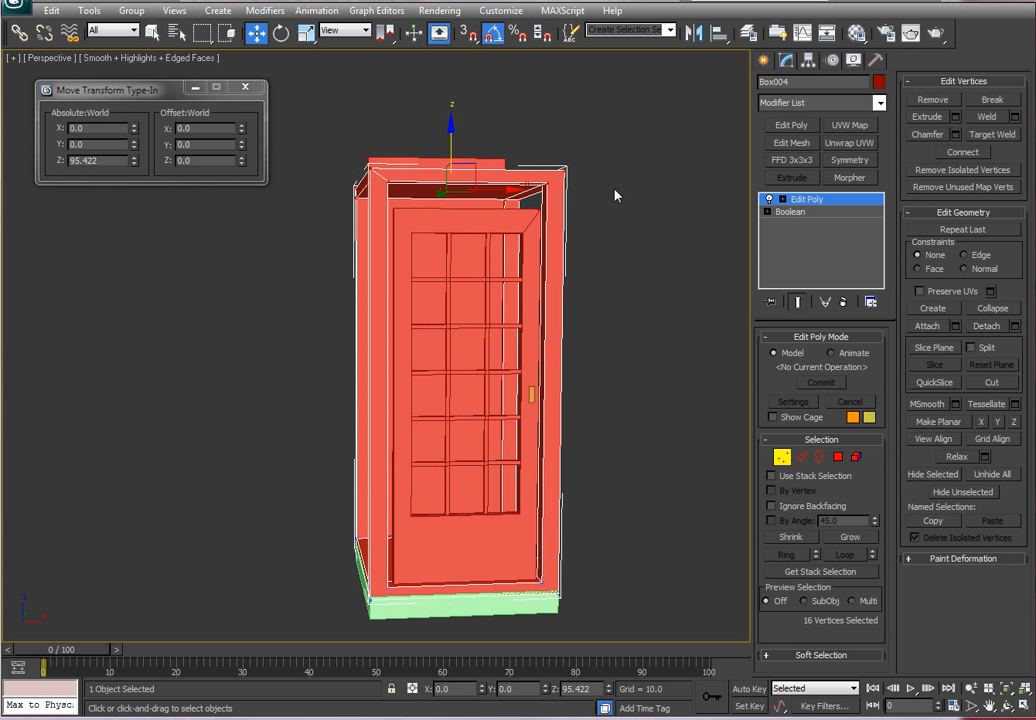
# In the front view, lower the inner vertices of the frame's top to Z of about 89.12, level with the door's top edge
pyautogui.press('f')
pyautogui.scroll(8, 603, 198)
pyautogui.scroll(-4, 598, 205)
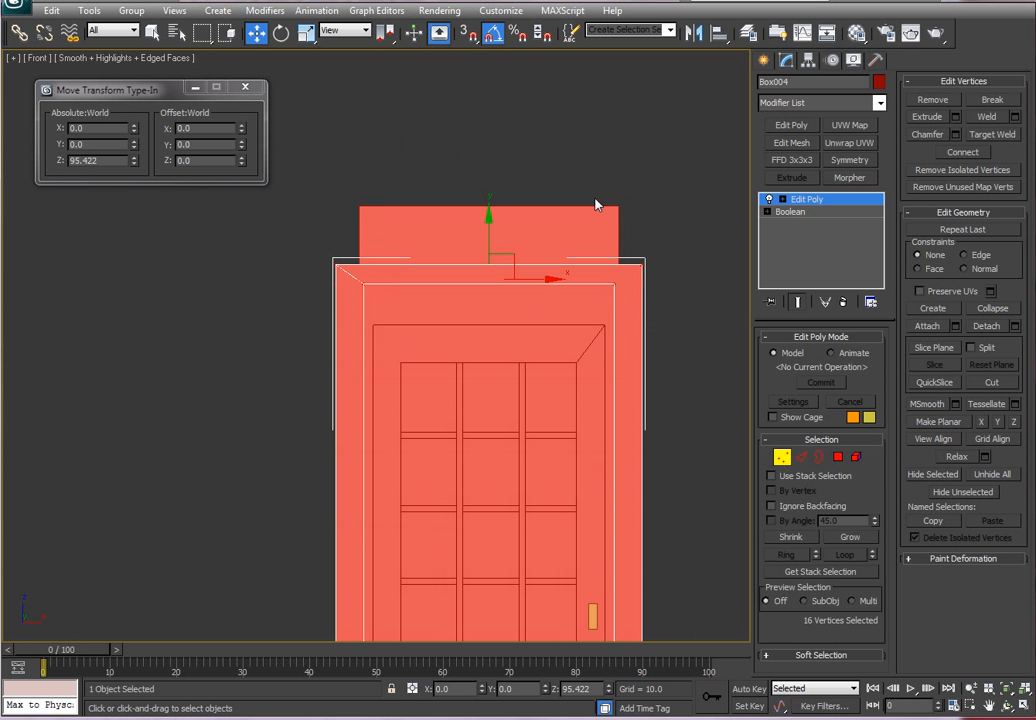
pyautogui.moveTo(670, 298); pyautogui.dragTo(318, 282)
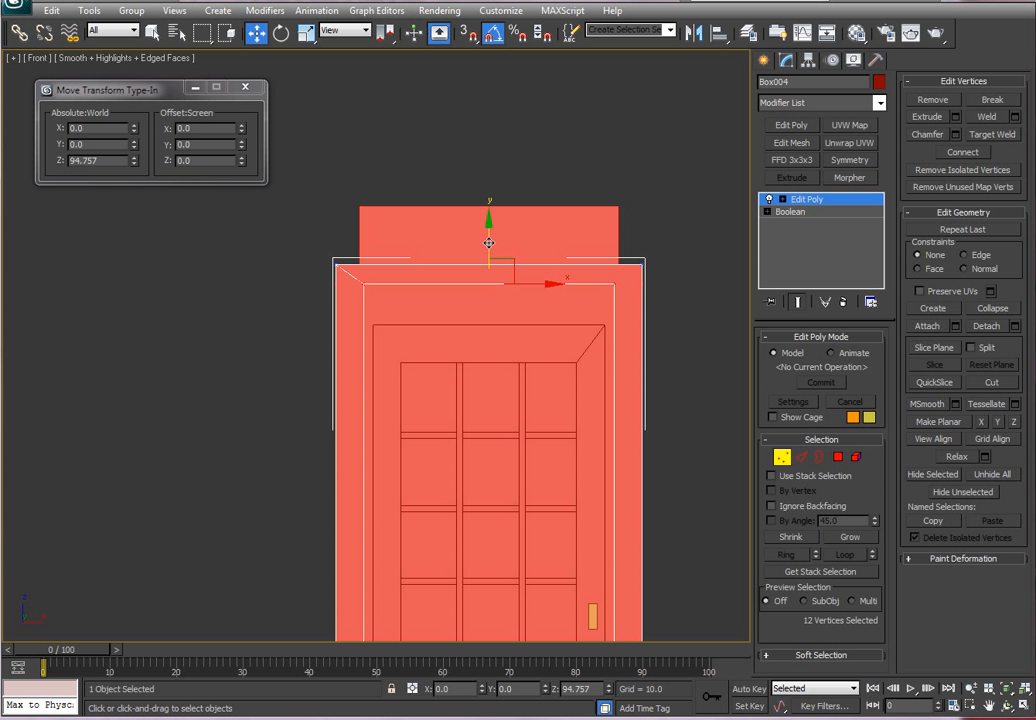
pyautogui.moveTo(491, 265); pyautogui.dragTo(498, 287)
pyautogui.scroll(-4, 505, 250)
pyautogui.keyDown('alt'); pyautogui.moveTo(505, 250); pyautogui.dragTo(561, 292, button='middle'); pyautogui.keyUp('alt')
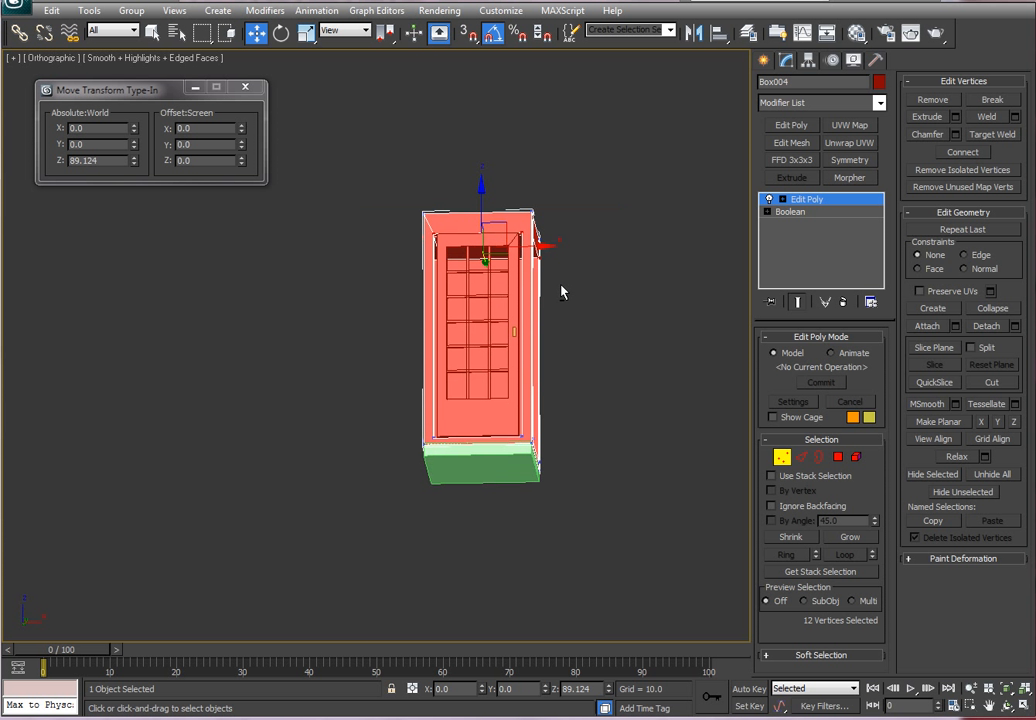
# Finish vertex editing on the frame and select the door's eight outer corner vertices in the front view
pyautogui.keyDown('alt'); pyautogui.moveTo(608, 342); pyautogui.dragTo(616, 380, button='middle'); pyautogui.keyUp('alt')
pyautogui.press('f')
pyautogui.press('z')
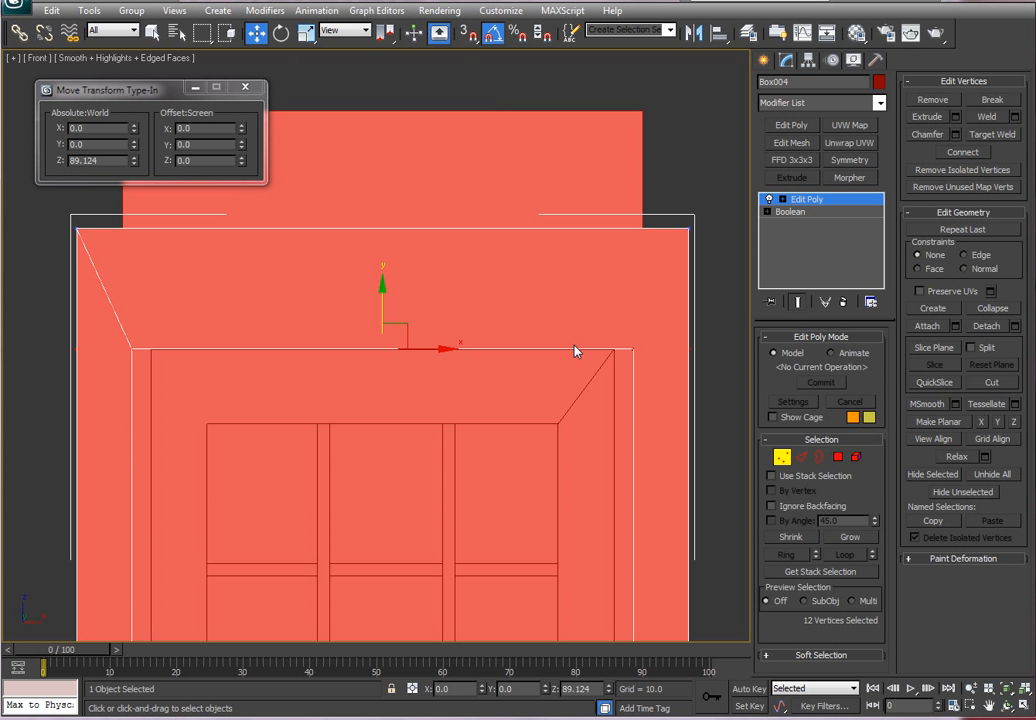
pyautogui.scroll(-5, 465, 251)
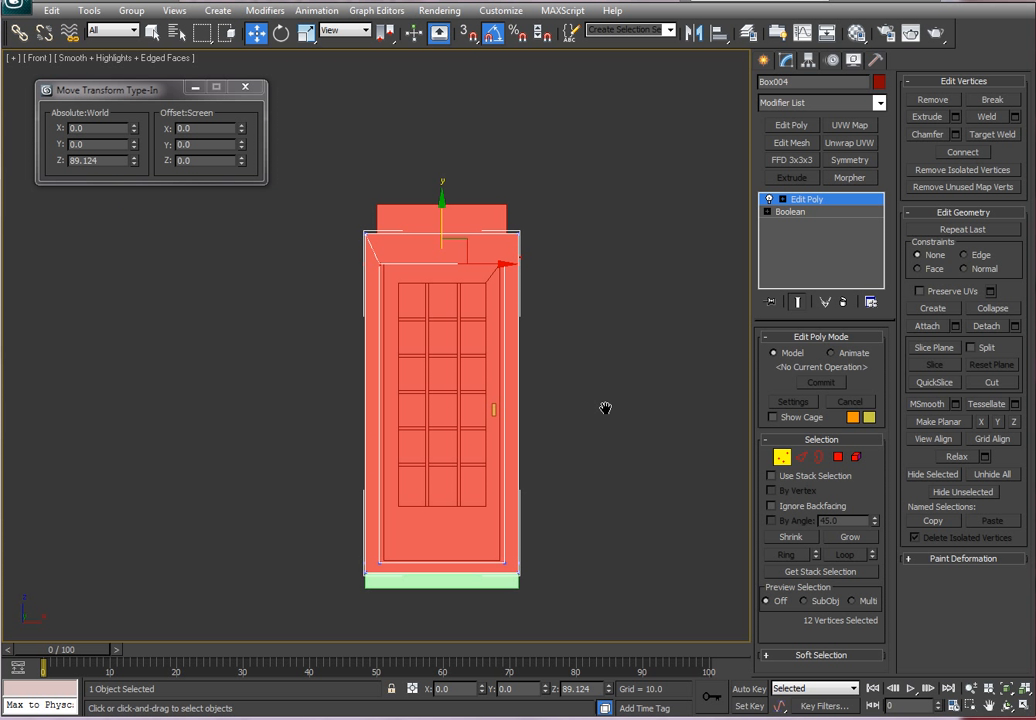
pyautogui.scroll(2, 598, 397)
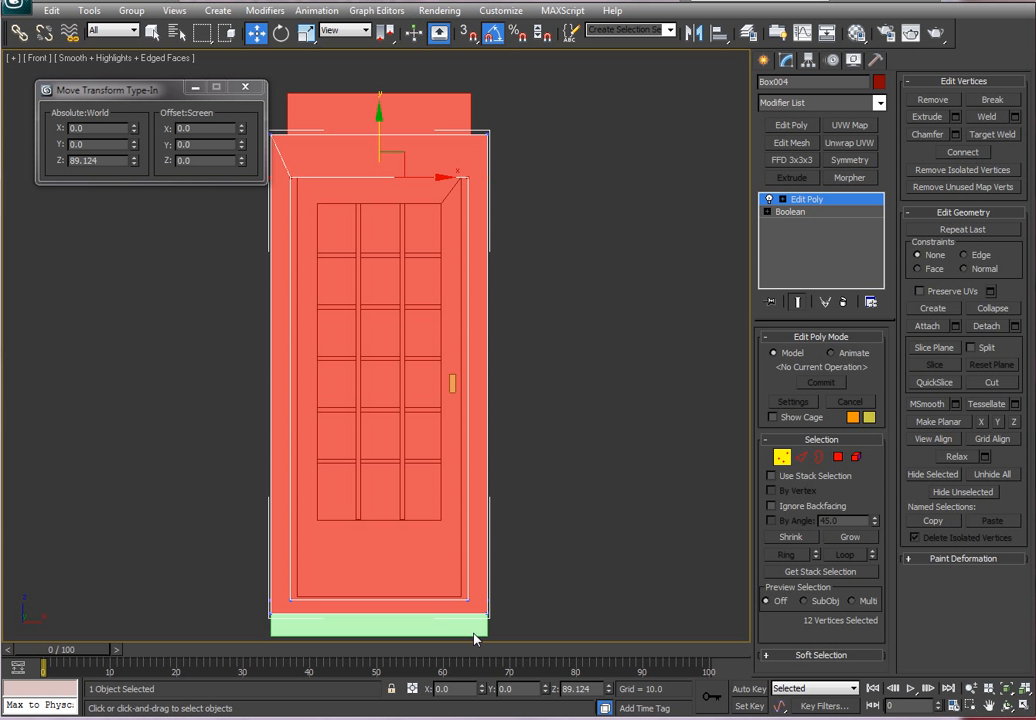
pyautogui.click(782, 457)
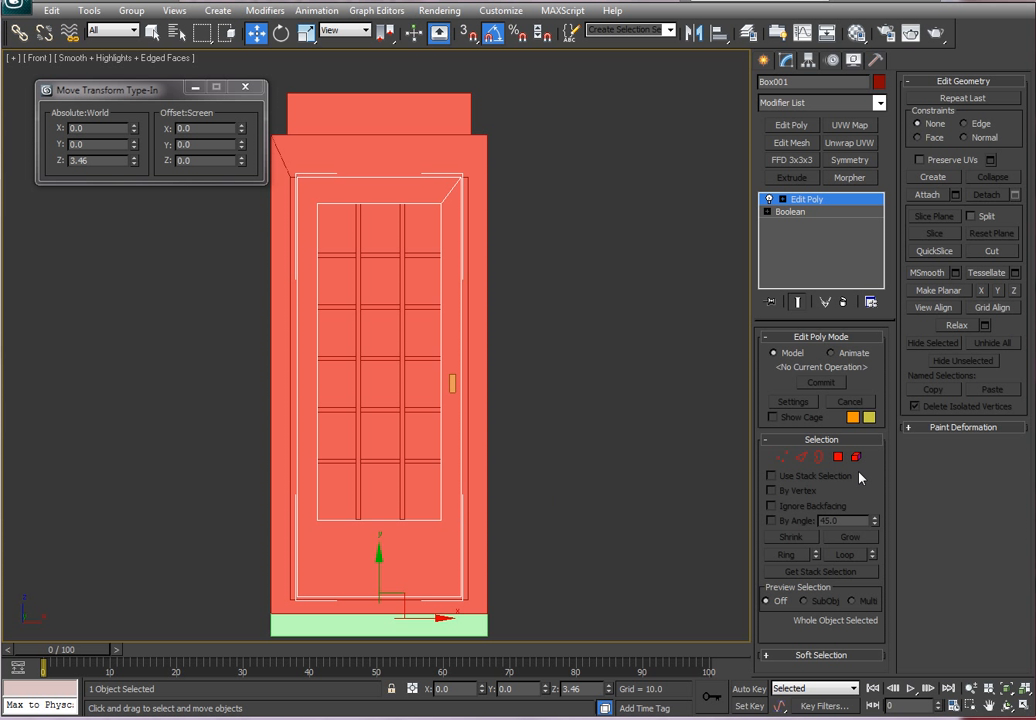
pyautogui.click(784, 458)
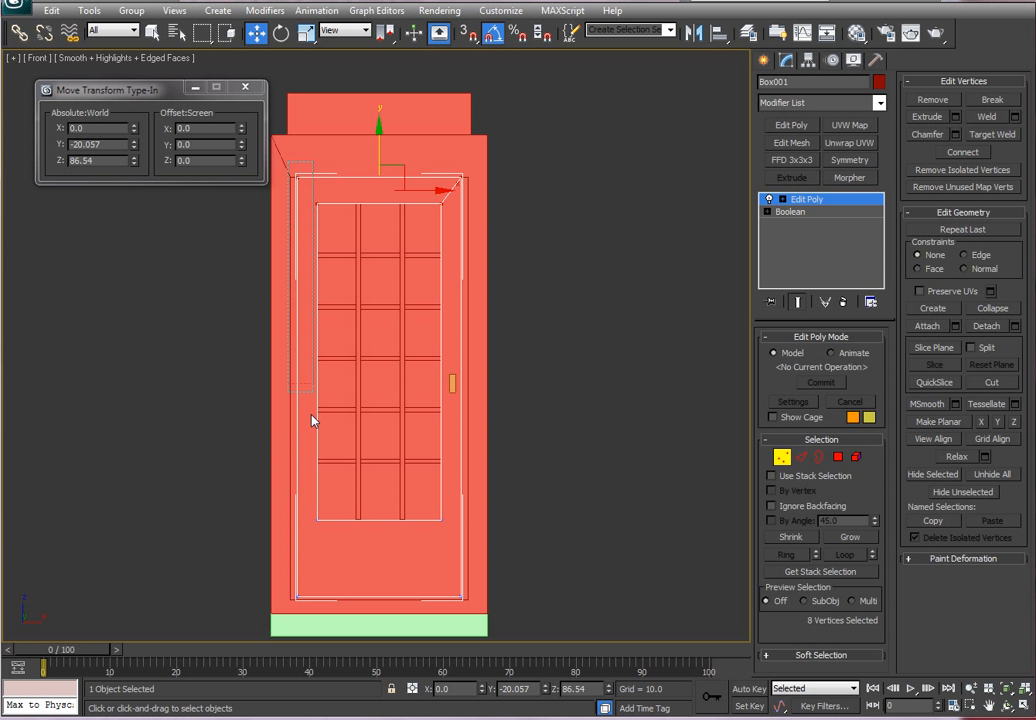
pyautogui.moveTo(300, 612); pyautogui.dragTo(301, 613)
pyautogui.moveTo(515, 614); pyautogui.dragTo(457, 161)
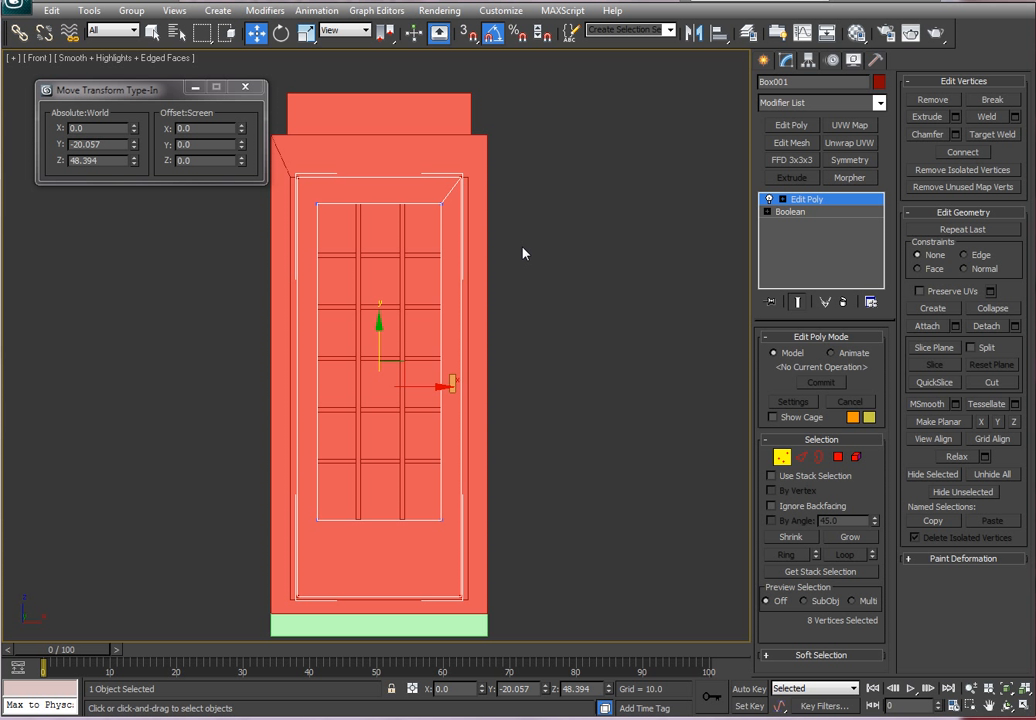
# Using wireframe display, scale the selected door vertices horizontally until the door fills the frame opening, then restore the Move tool and shading
pyautogui.press('F3')
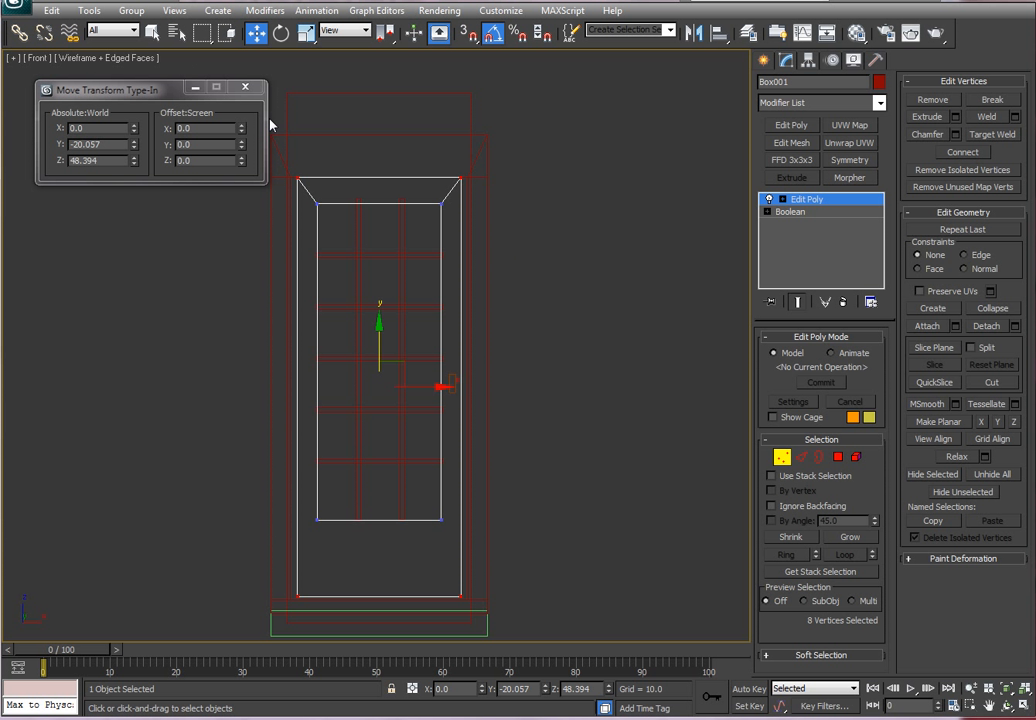
pyautogui.press('r')
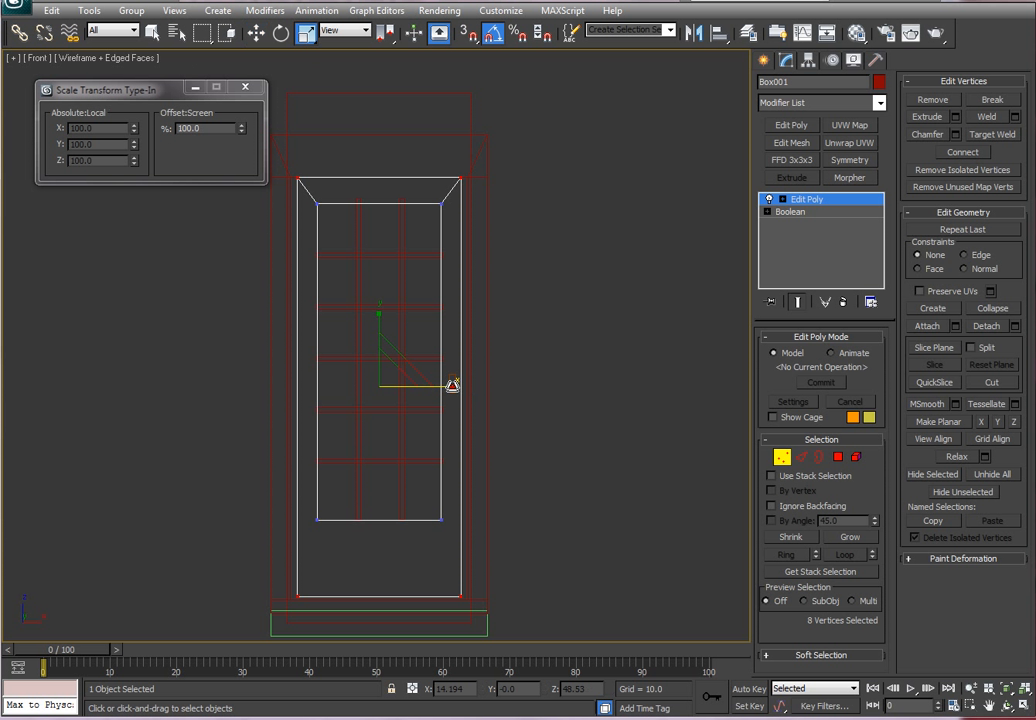
pyautogui.moveTo(453, 383); pyautogui.dragTo(458, 384)
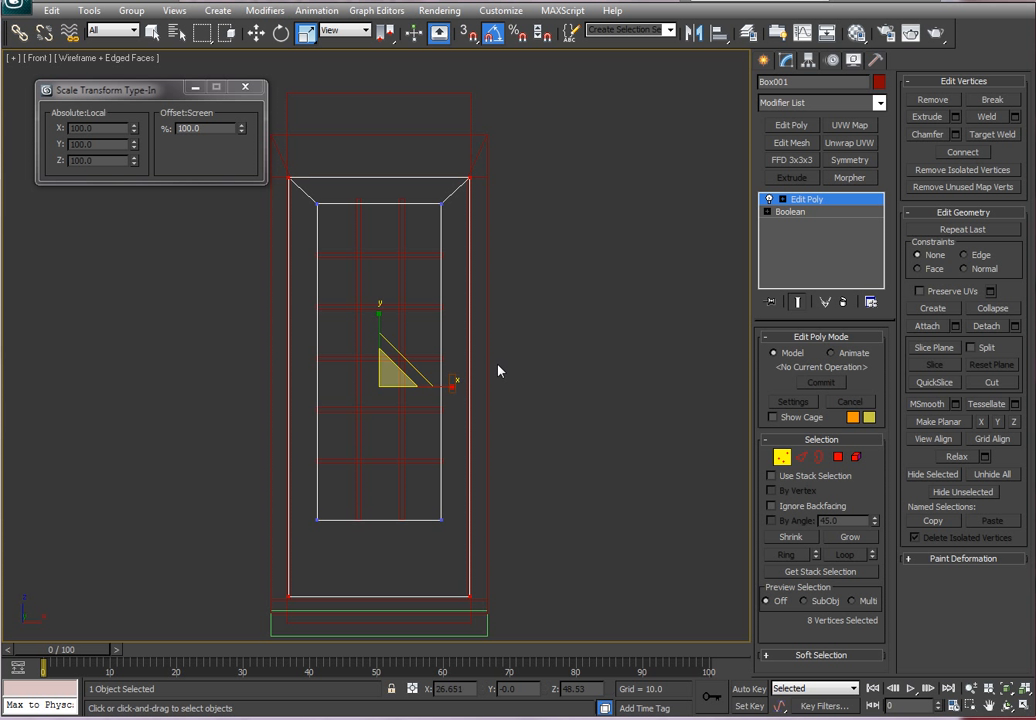
pyautogui.click(256, 33)
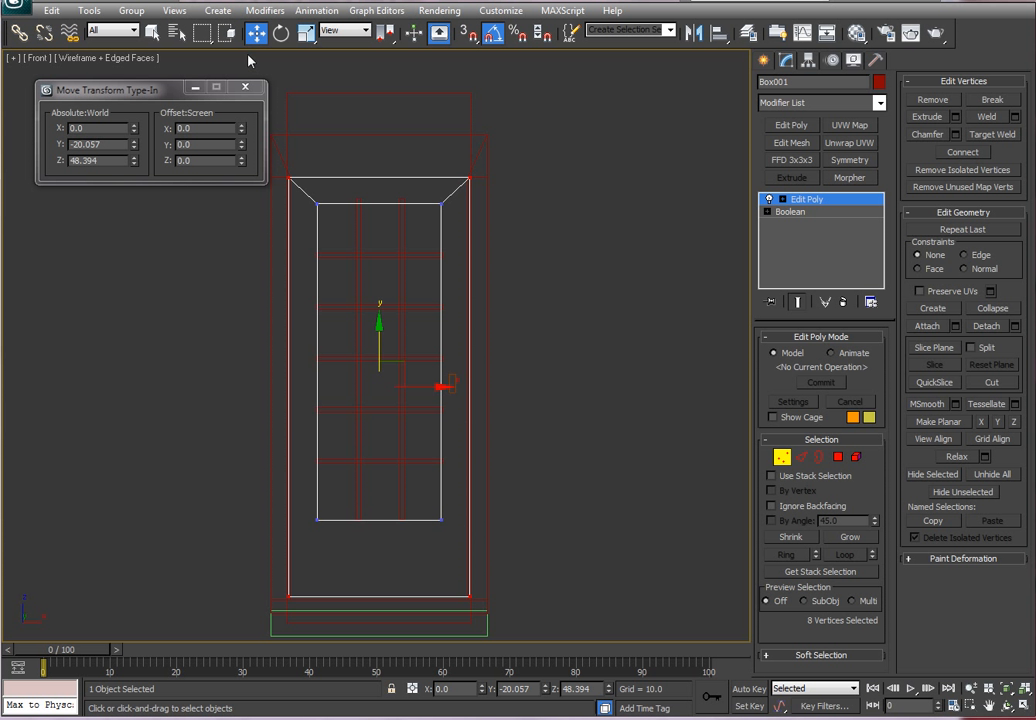
pyautogui.press('F3')
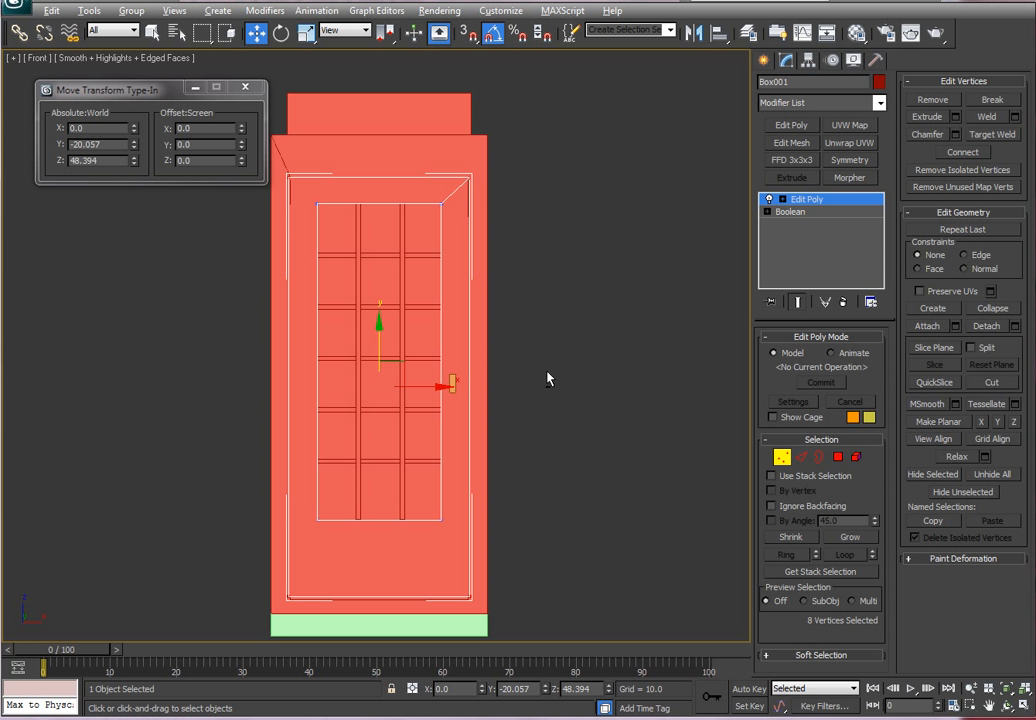
pyautogui.keyDown('alt'); pyautogui.moveTo(547, 378); pyautogui.dragTo(618, 387, button='middle'); pyautogui.keyUp('alt')
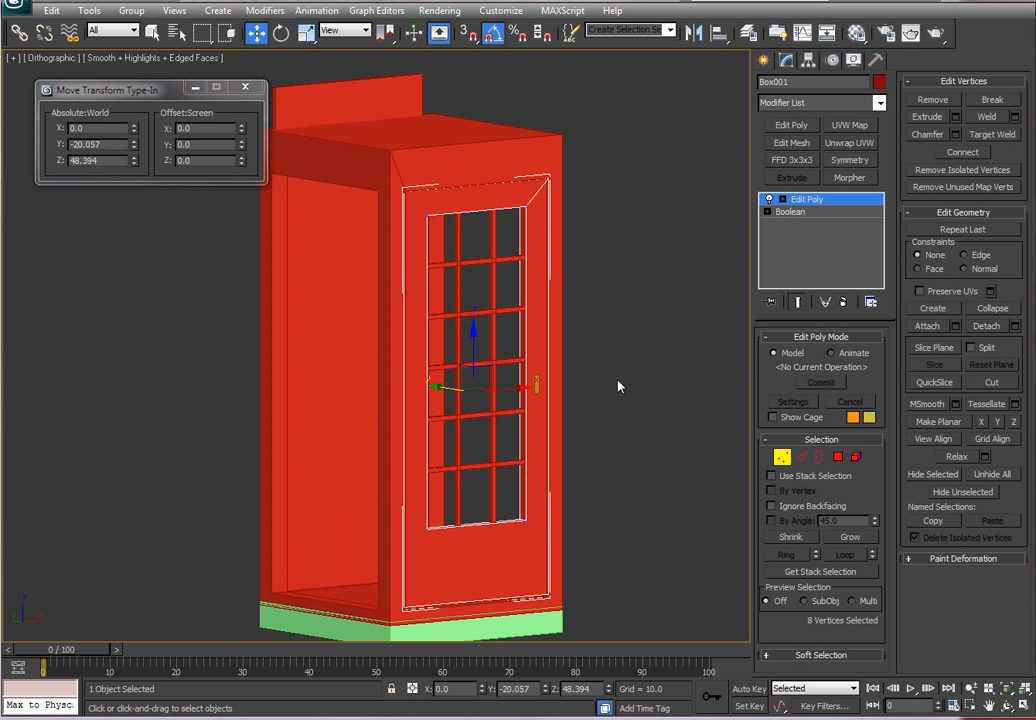
# Finish vertex editing on the door and reduce the back panel's height to about 91.67 so it stays below the booth's top
pyautogui.scroll(-3, 618, 387)
pyautogui.click(421, 331)
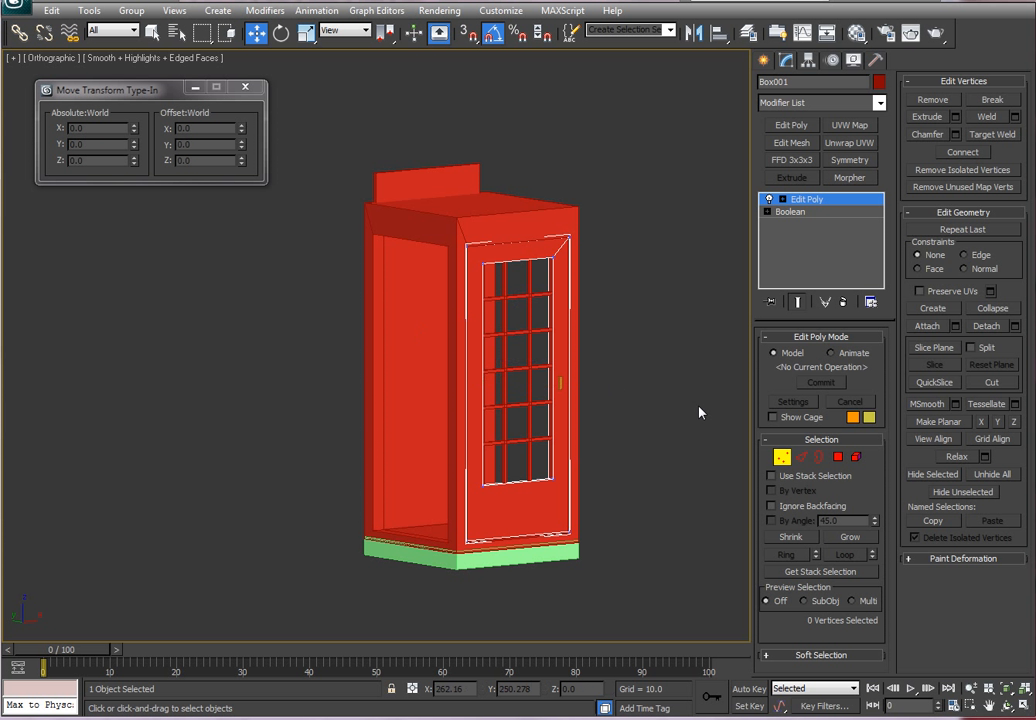
pyautogui.click(782, 456)
pyautogui.click(433, 190)
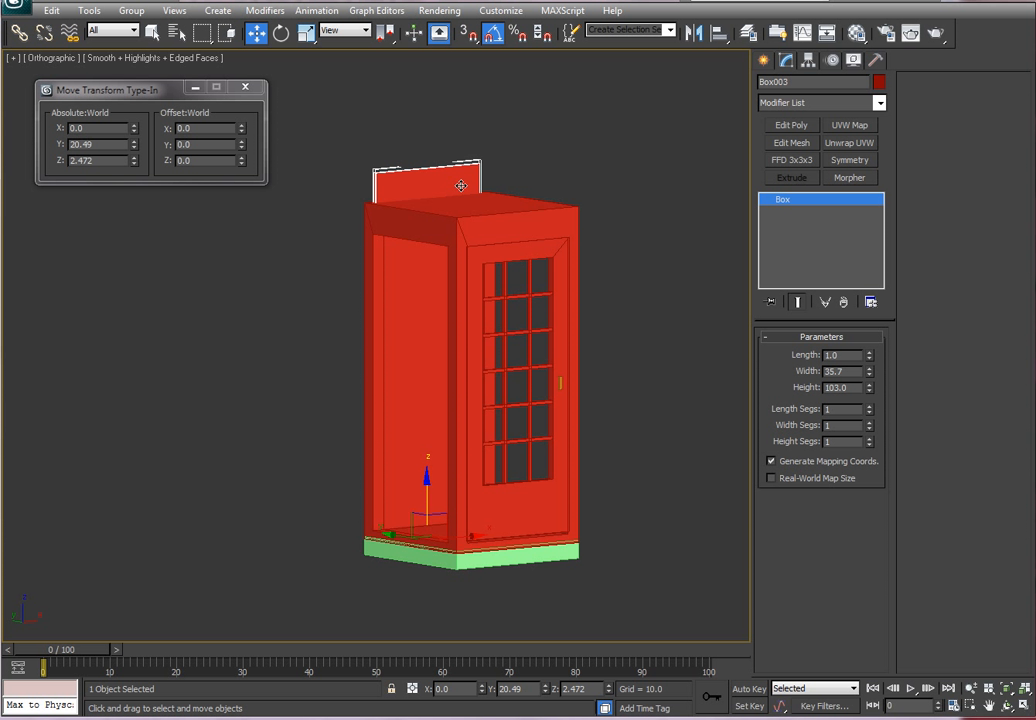
pyautogui.scroll(2, 450, 194)
pyautogui.scroll(-2, 450, 194)
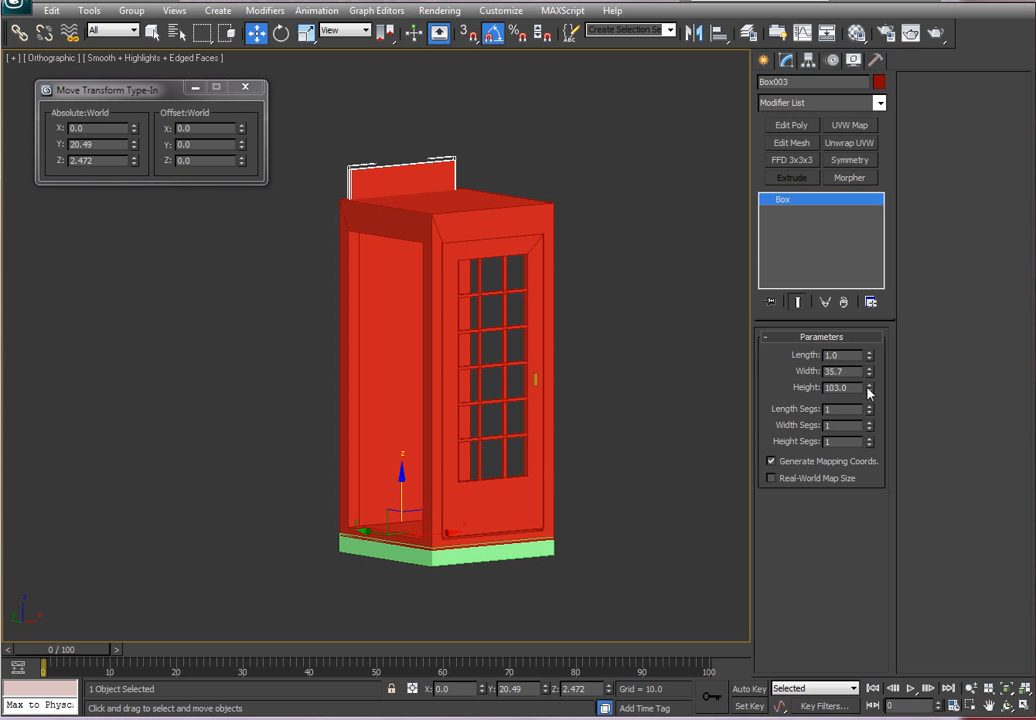
pyautogui.moveTo(868, 393); pyautogui.dragTo(866, 400)
# Create a standard primitive box beside the booth, about 43.7 long, 37.5 wide and 7 high
pyautogui.click(764, 60)
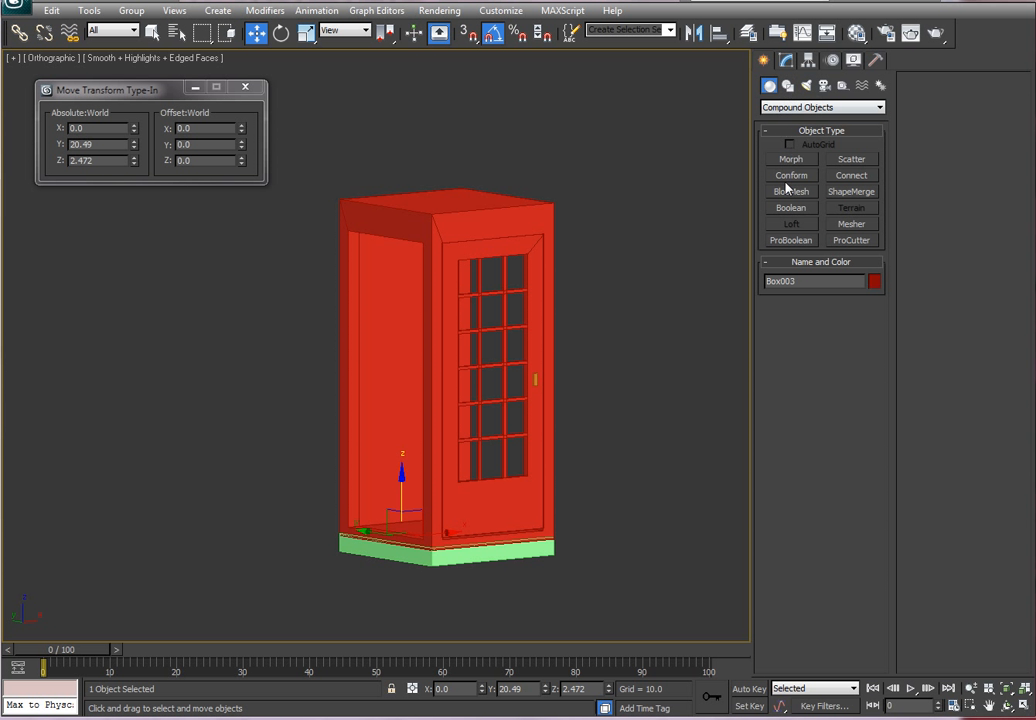
pyautogui.click(786, 60)
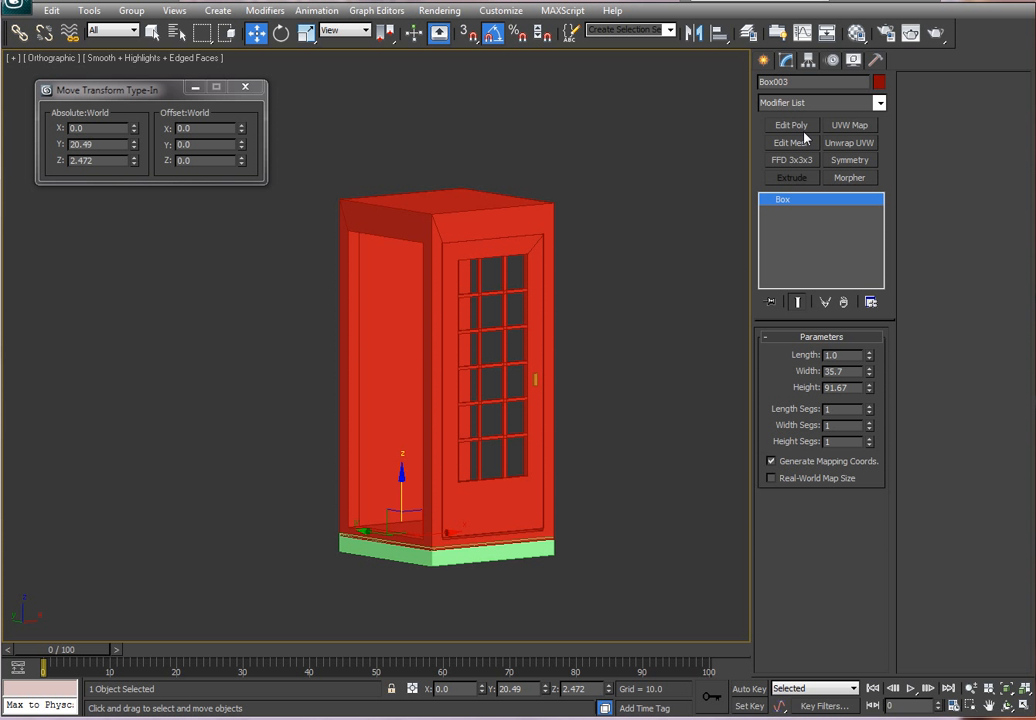
pyautogui.click(764, 60)
pyautogui.click(796, 107)
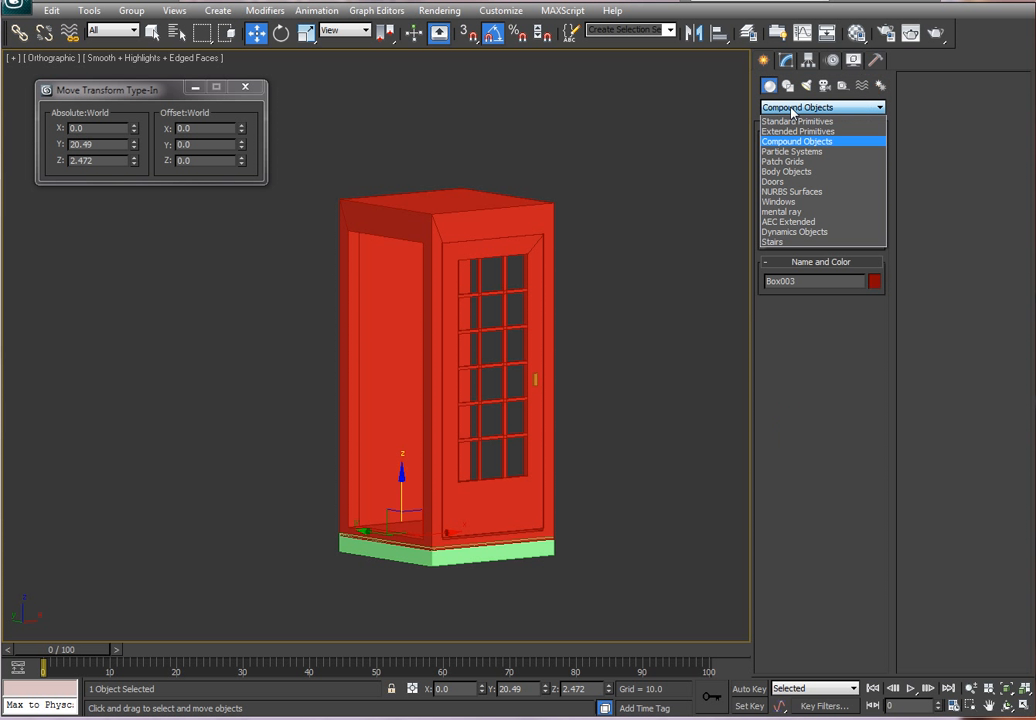
pyautogui.click(796, 119)
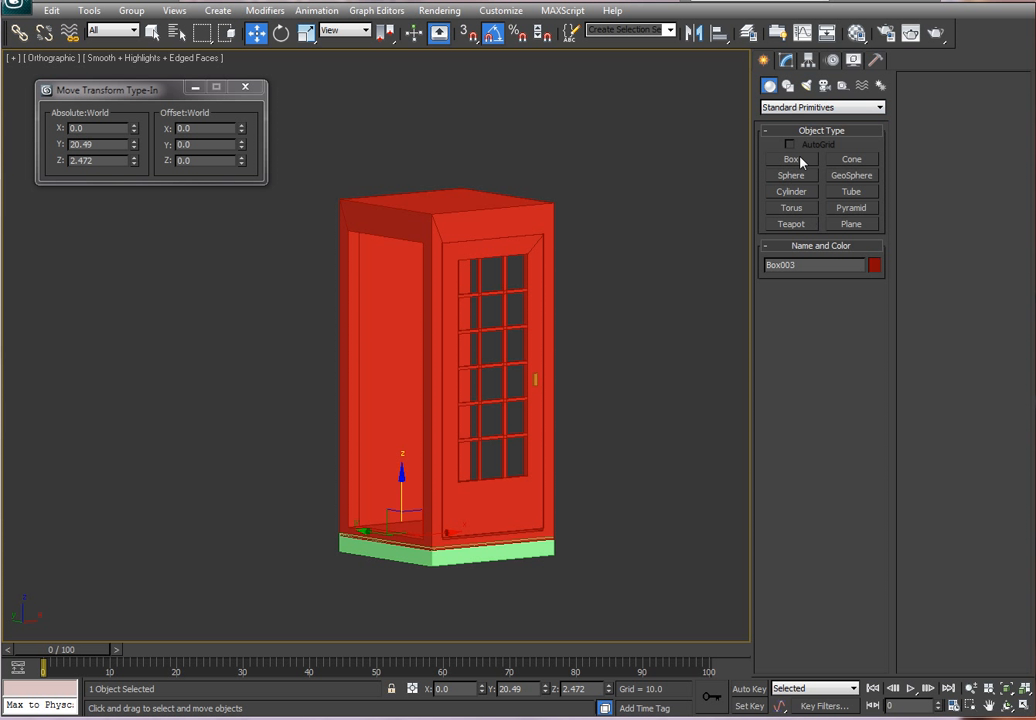
pyautogui.click(791, 159)
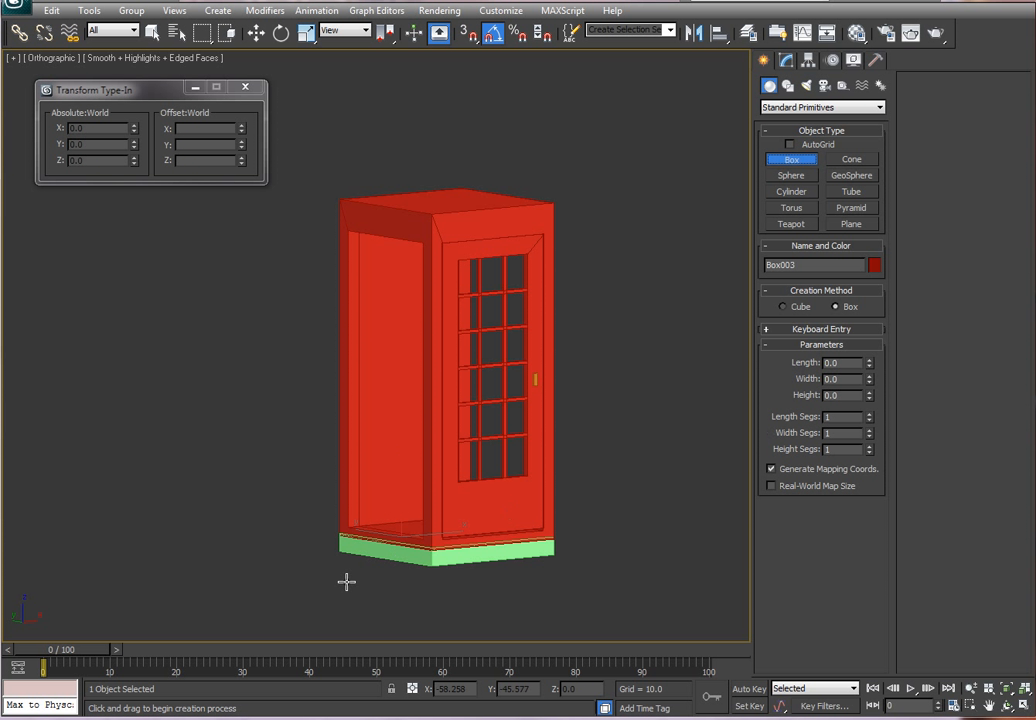
pyautogui.moveTo(201, 550); pyautogui.dragTo(188, 575)
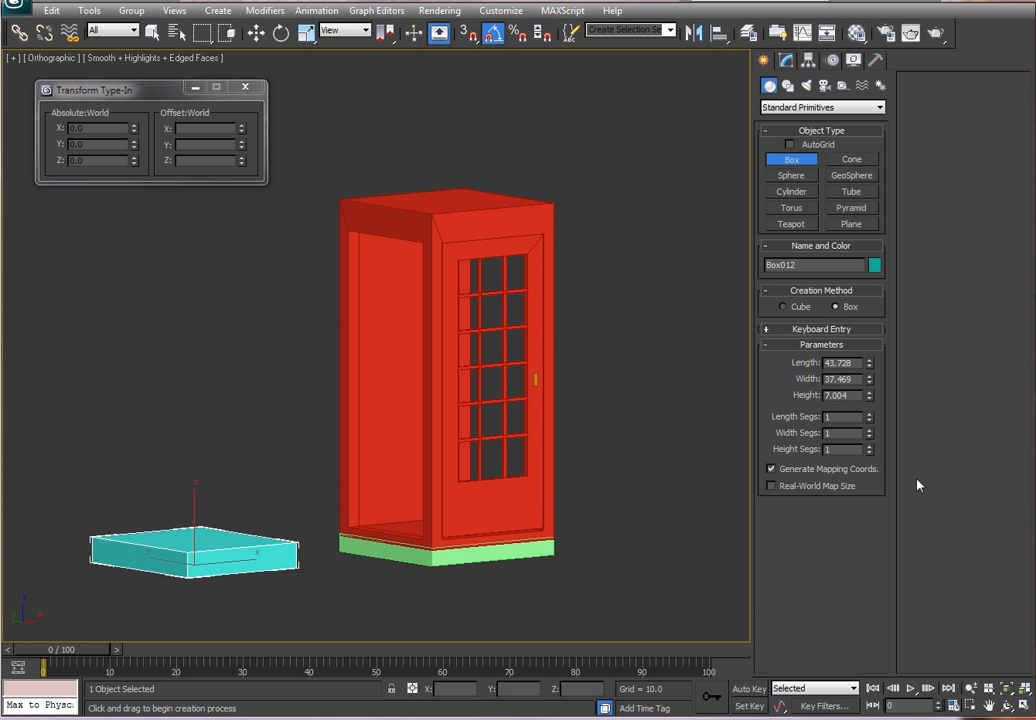
# Set the new box's length to 40, width to 40 and height to 8
pyautogui.doubleClick(845, 362)
pyautogui.write('40')
pyautogui.press('Tab')
pyautogui.write('40')
pyautogui.press('Tab')
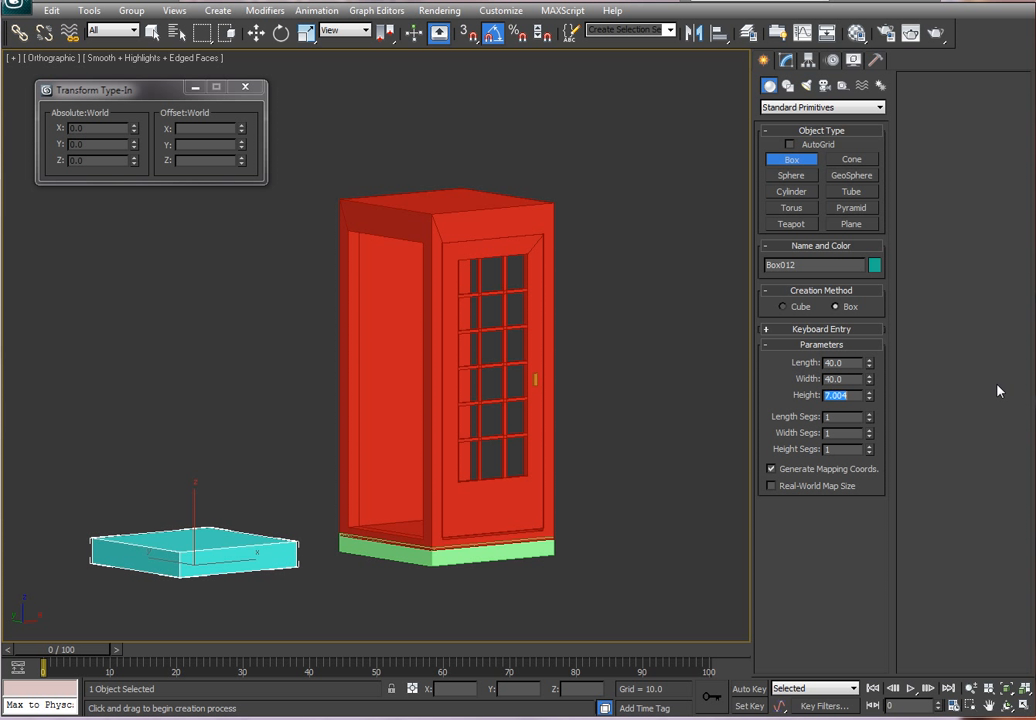
pyautogui.write('8')
pyautogui.press('Return')
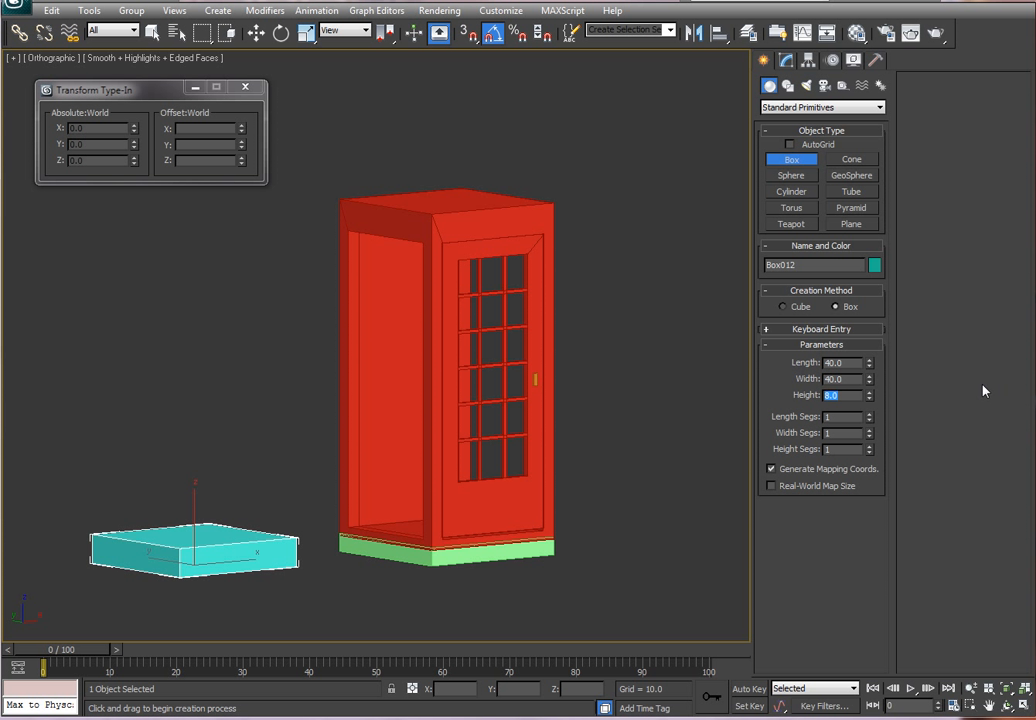
# Center the new box at X 0 and Y 0, and raise it onto the booth's top at Z of about 96.68
pyautogui.click(256, 33)
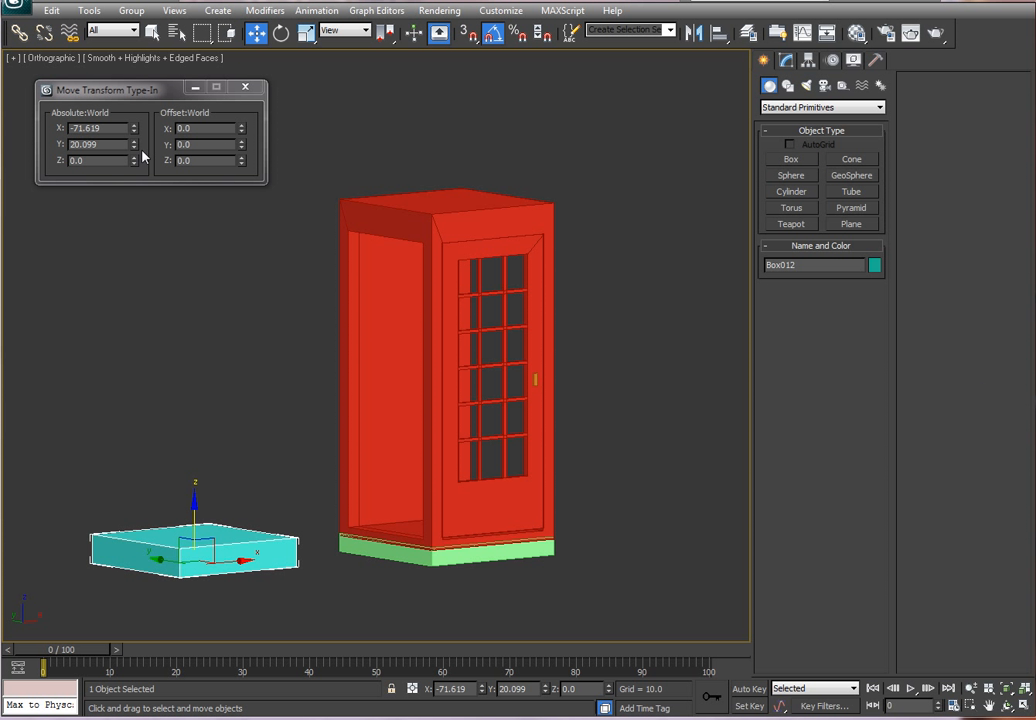
pyautogui.rightClick(135, 147)
pyautogui.rightClick(134, 129)
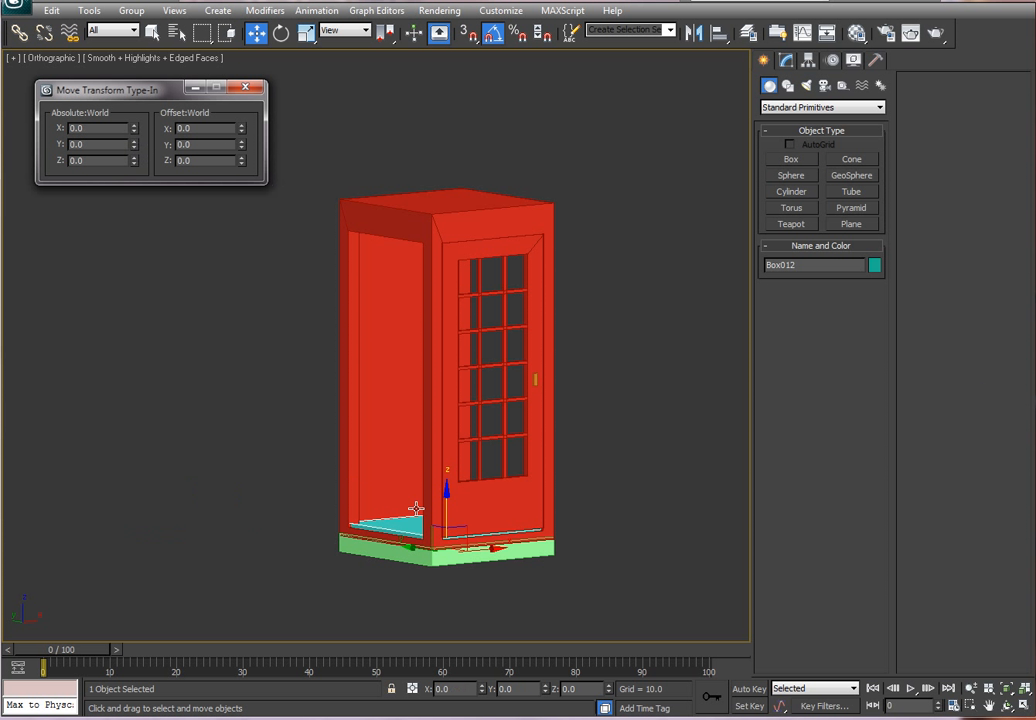
pyautogui.moveTo(447, 516); pyautogui.dragTo(509, 162)
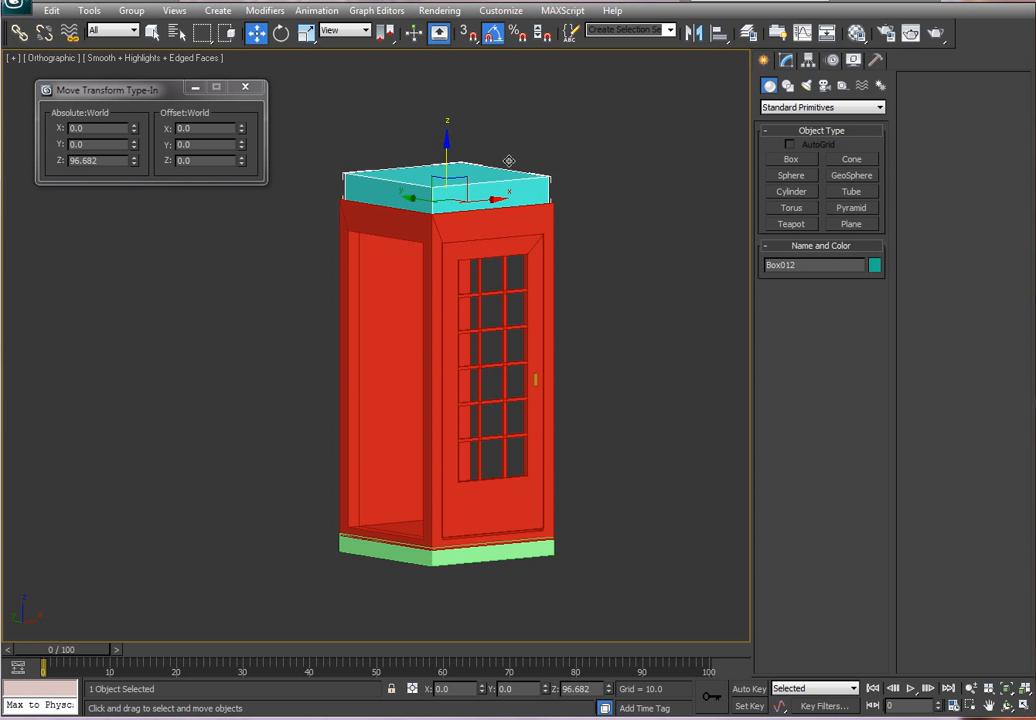
# Set both the length and width of the box on the booth's top to 38
pyautogui.click(786, 61)
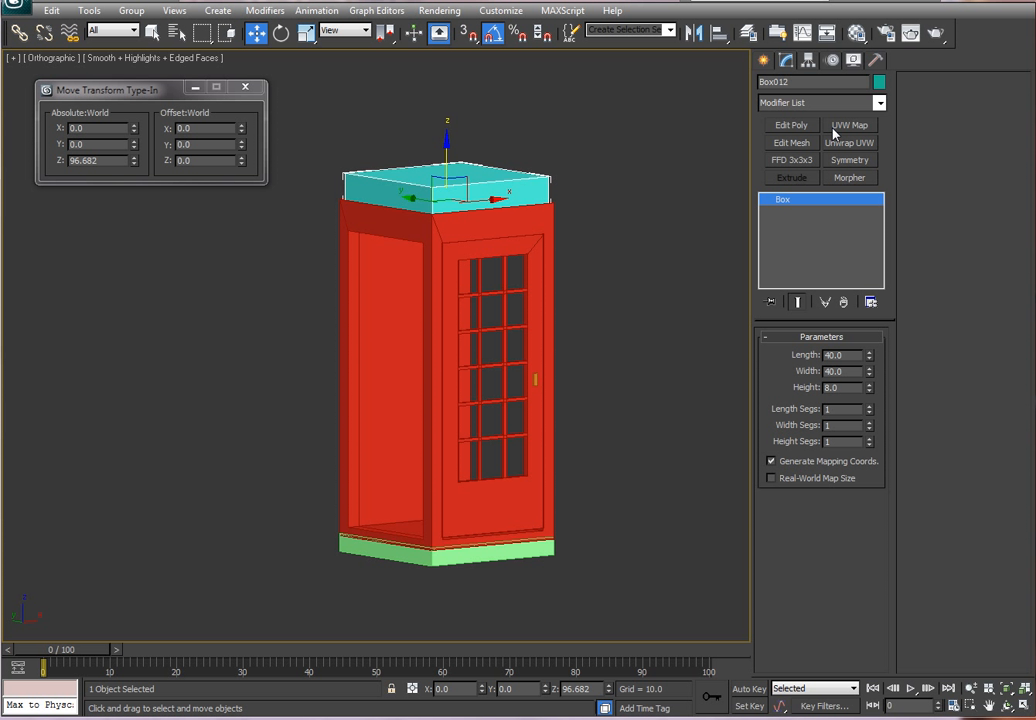
pyautogui.click(835, 355)
pyautogui.write('38')
pyautogui.press('Tab')
pyautogui.write('38')
pyautogui.press('Return')
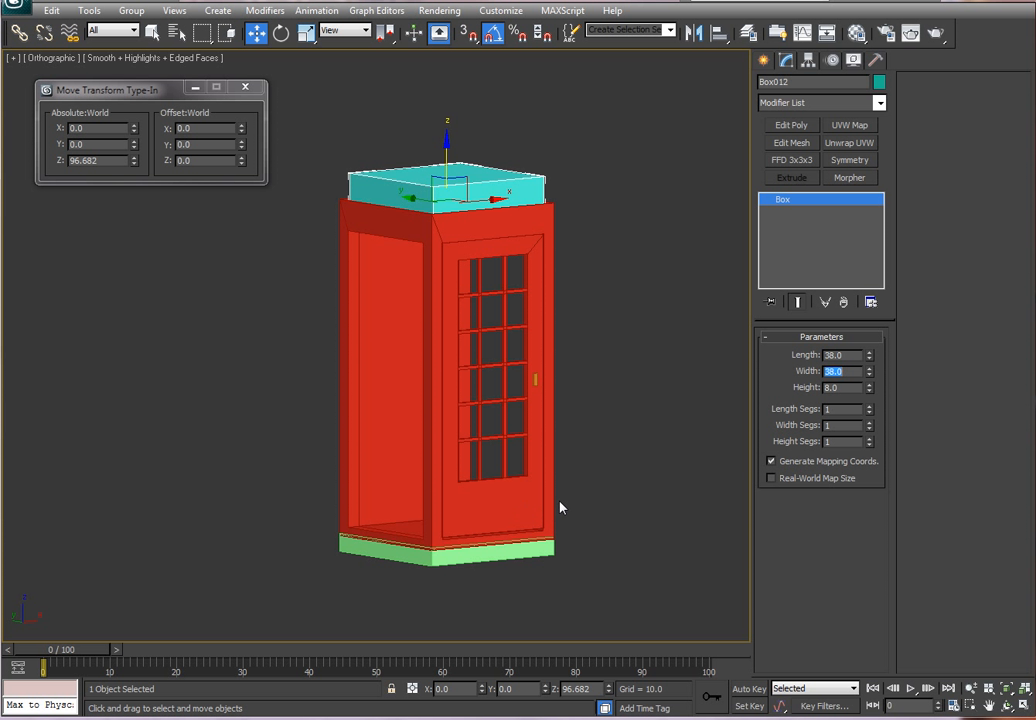
# Open the Material Editor and move its window clear of the box on the booth's top
pyautogui.moveTo(650, 139); pyautogui.dragTo(634, 270, button='middle')
pyautogui.scroll(2, 634, 270)
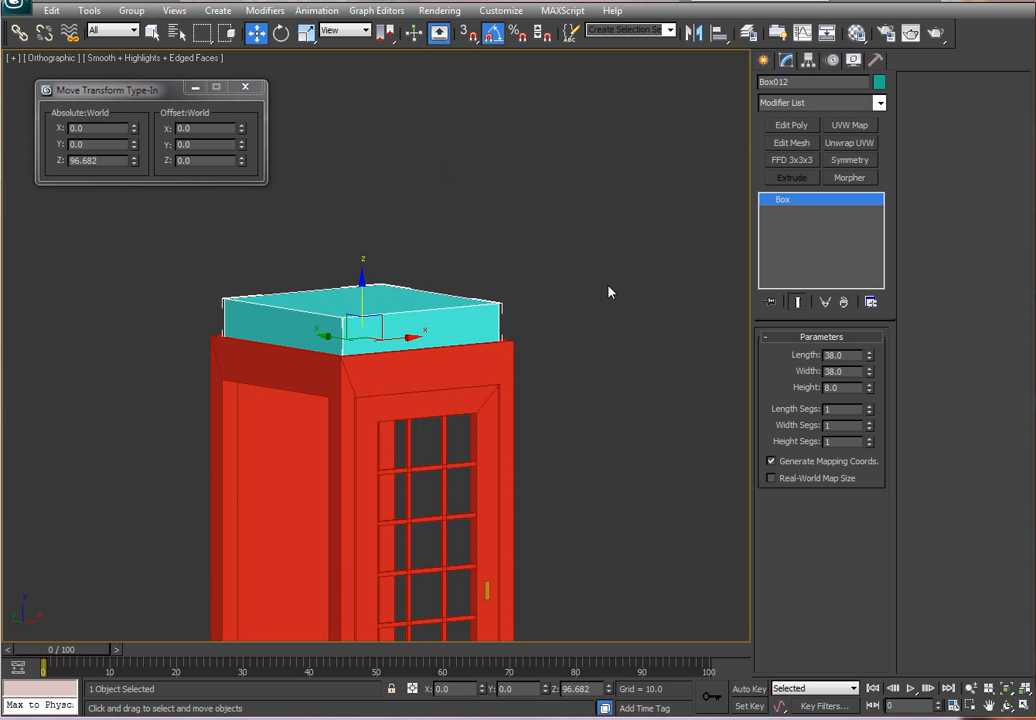
pyautogui.moveTo(546, 270); pyautogui.dragTo(624, 250, button='middle')
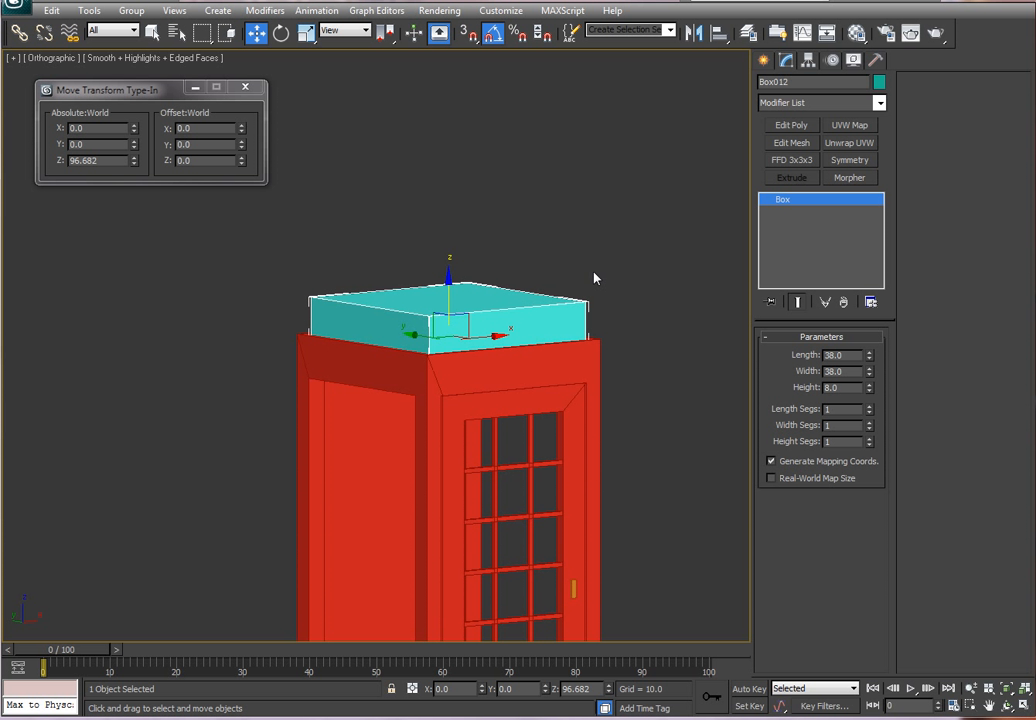
pyautogui.scroll(2, 594, 278)
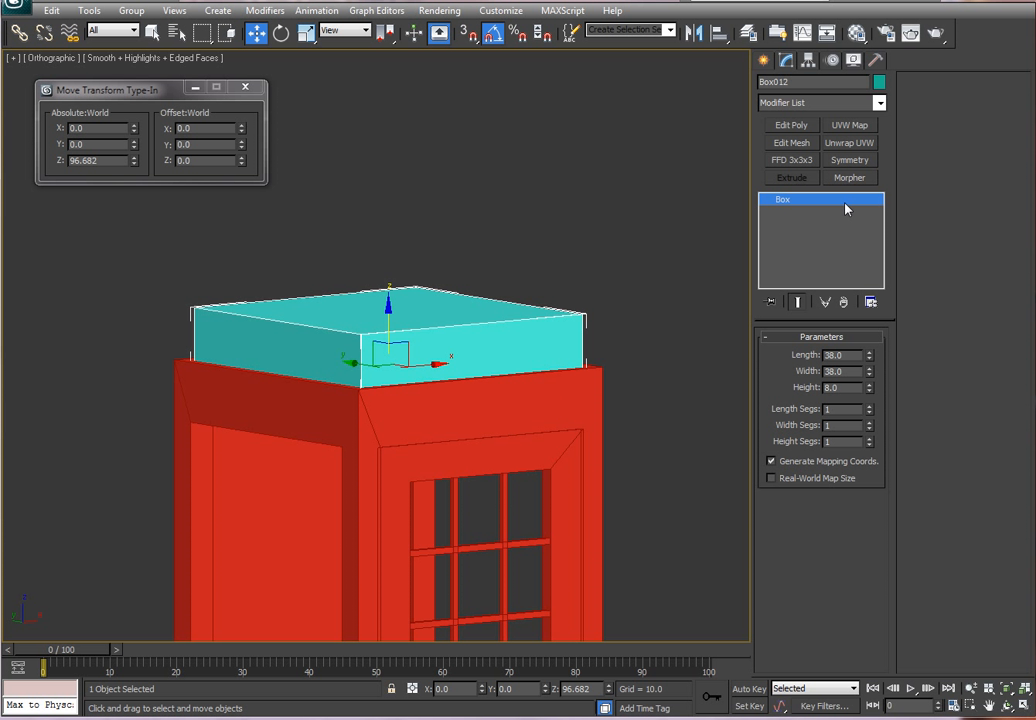
pyautogui.press('m')
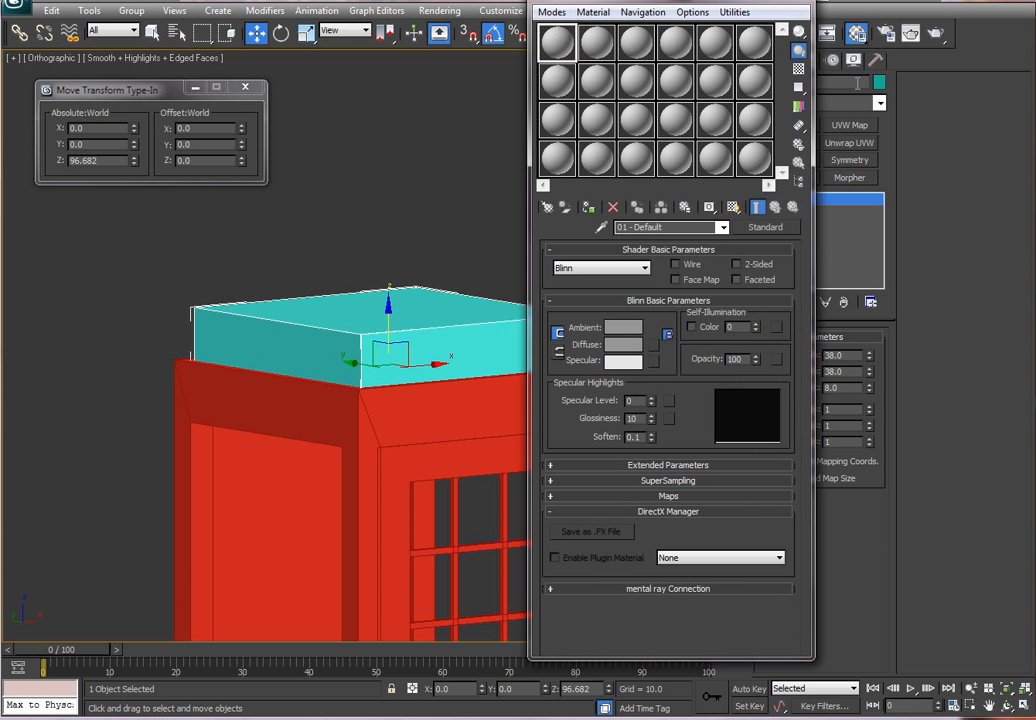
pyautogui.moveTo(641, 3); pyautogui.dragTo(727, 64)
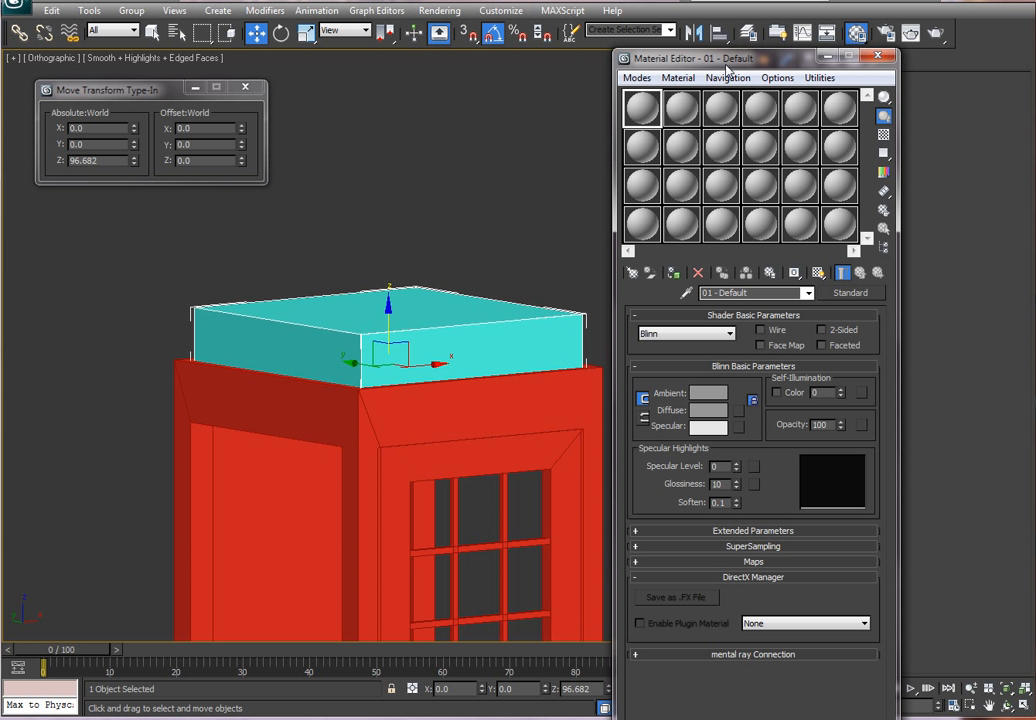
# Switch to the Slate Material Editor and return to the Compact Material Editor
pyautogui.click(643, 79)
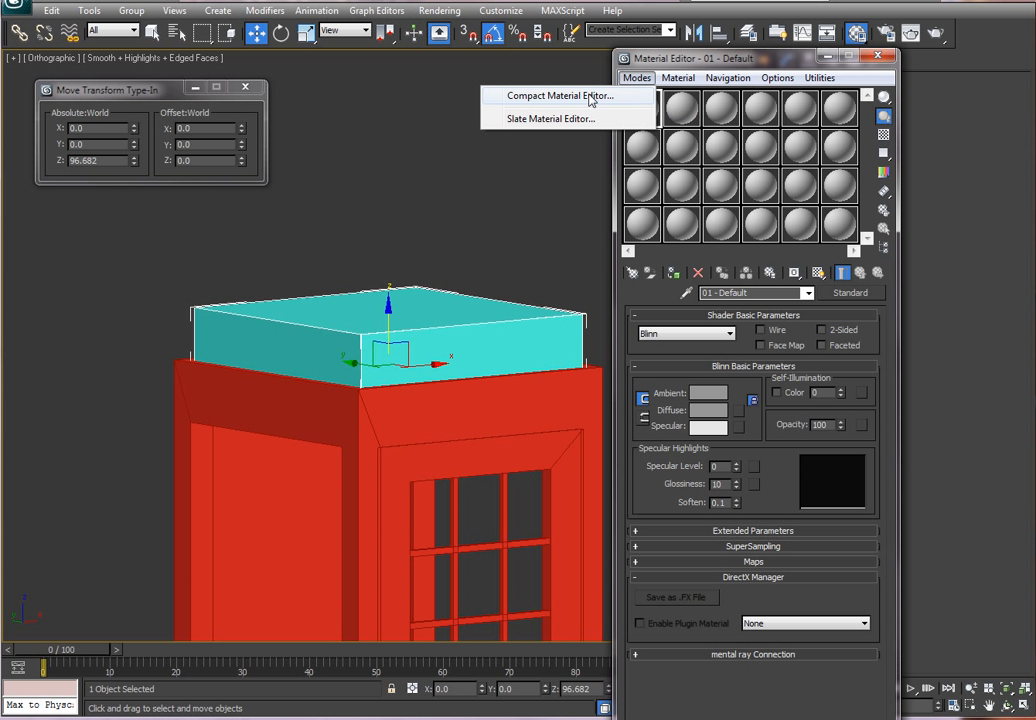
pyautogui.click(545, 96)
pyautogui.click(641, 79)
pyautogui.click(560, 119)
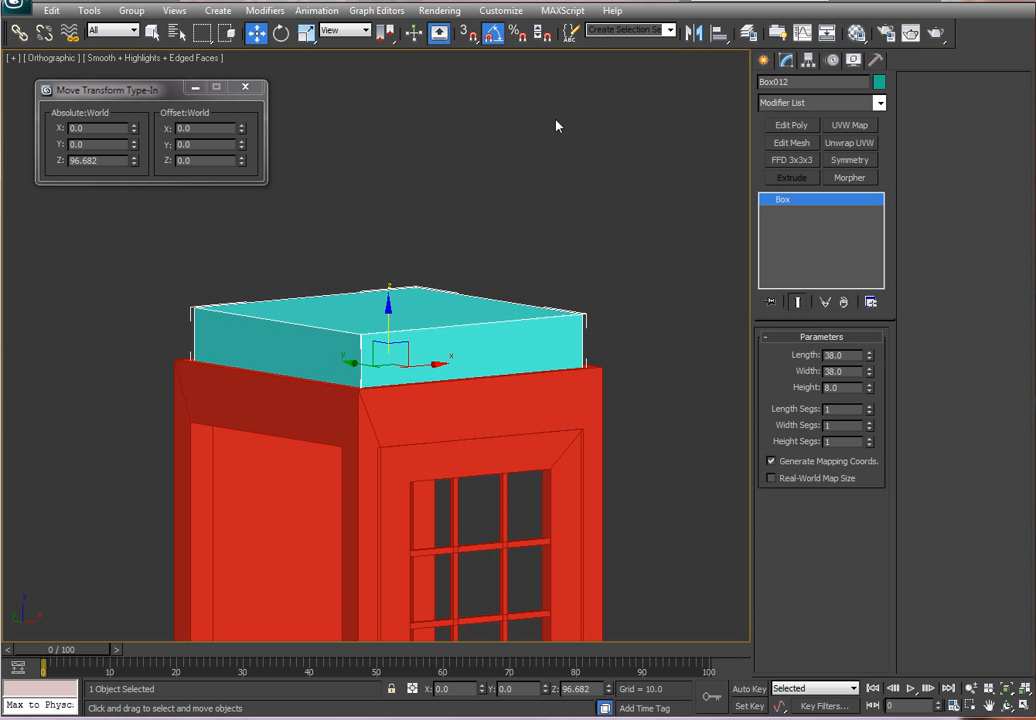
pyautogui.press('m')
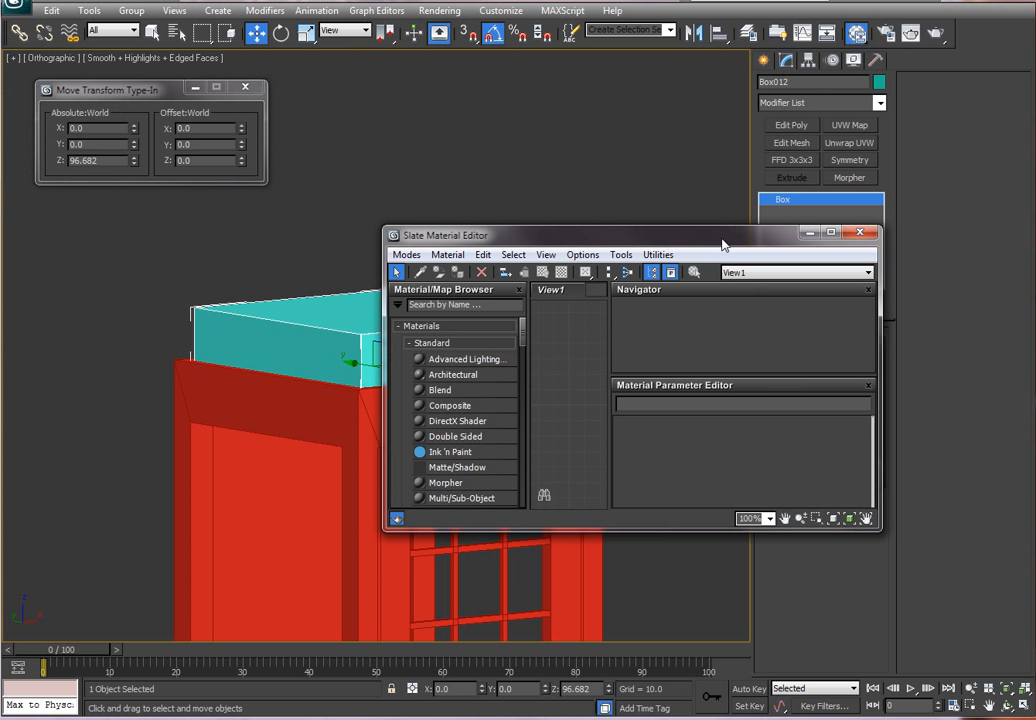
pyautogui.moveTo(722, 243); pyautogui.dragTo(752, 211)
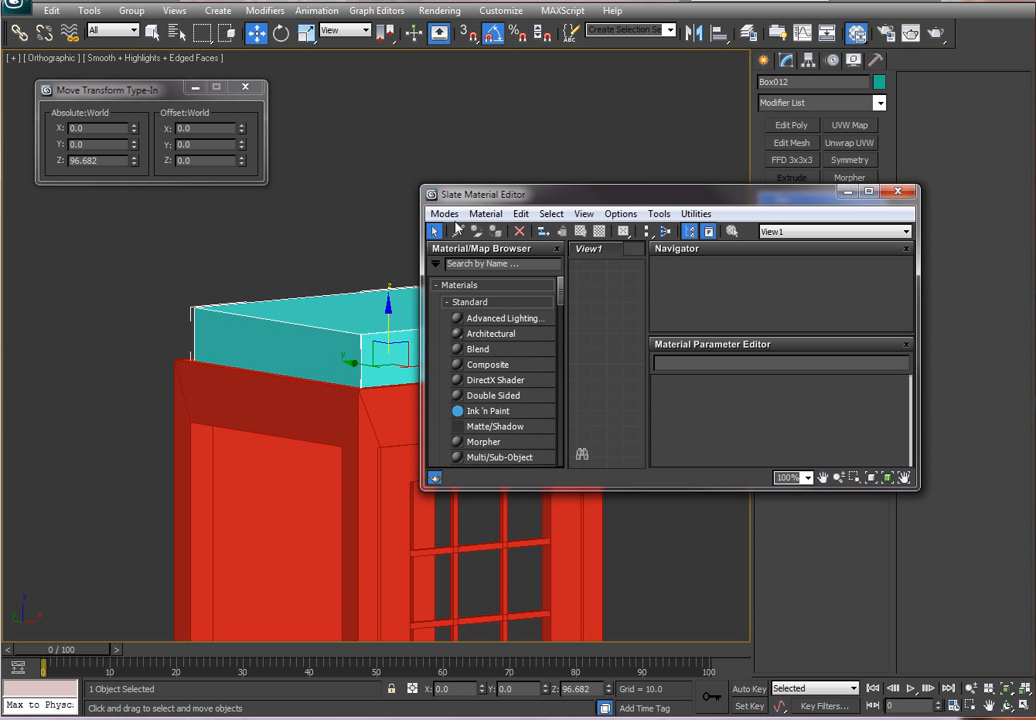
pyautogui.click(444, 214)
pyautogui.click(415, 232)
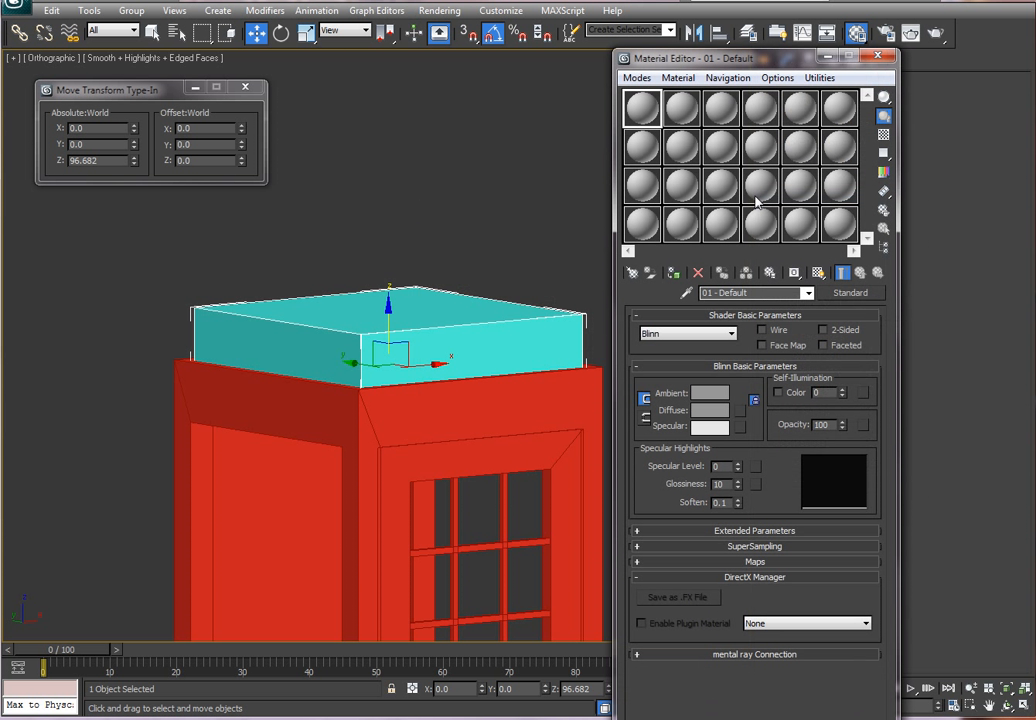
# Display the material samples in a 5 X 3 arrangement
pyautogui.click(726, 116)
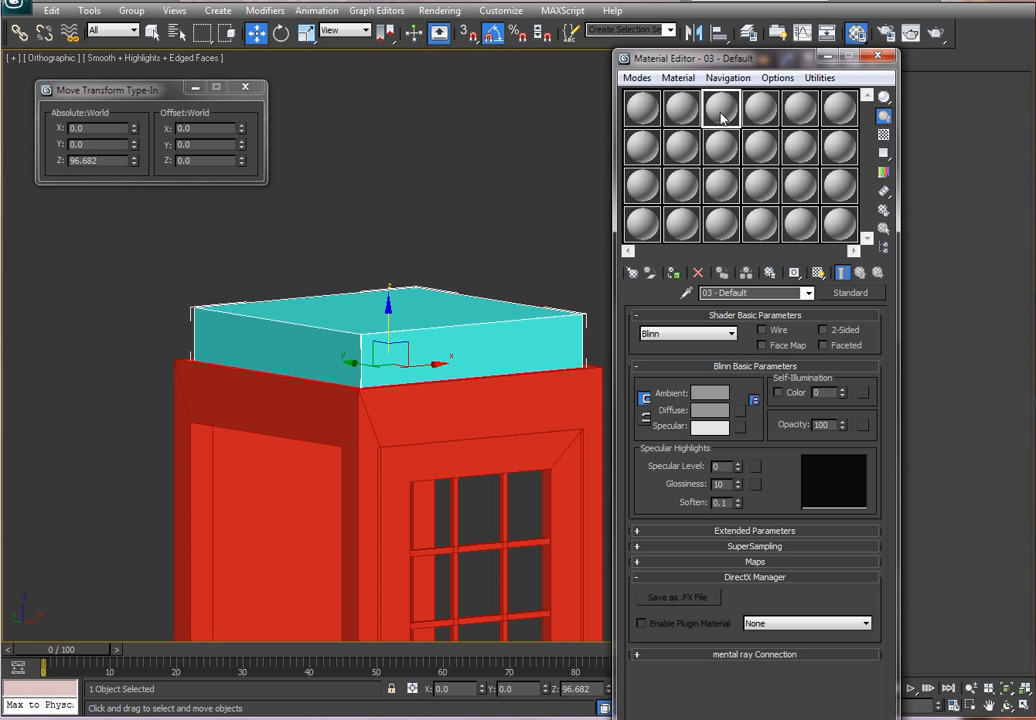
pyautogui.rightClick(722, 117)
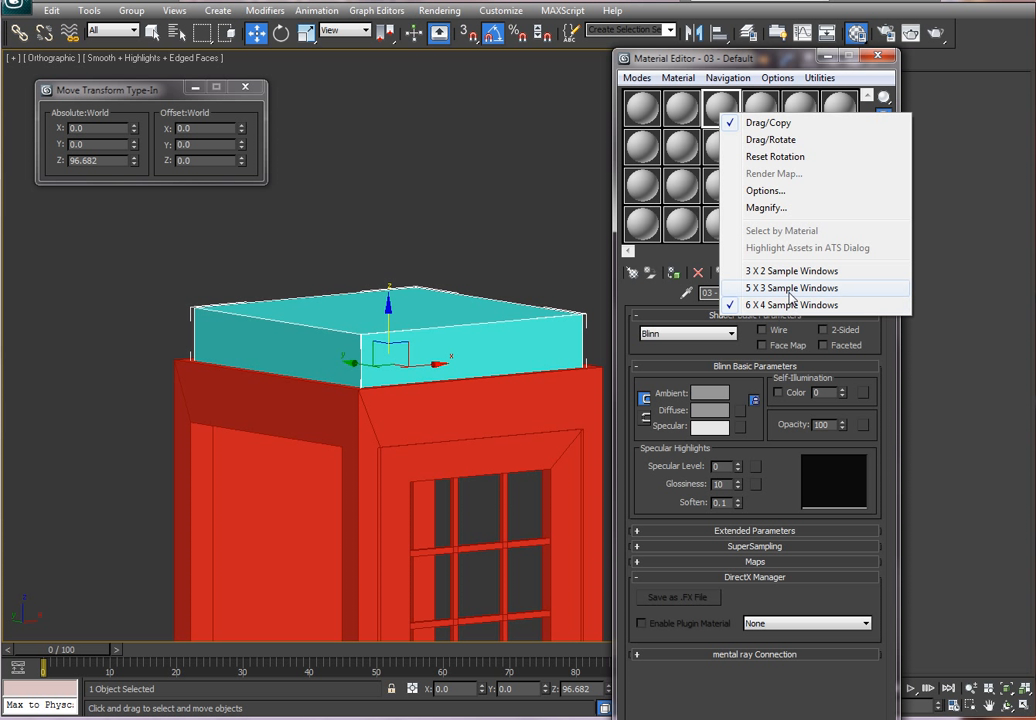
pyautogui.click(790, 288)
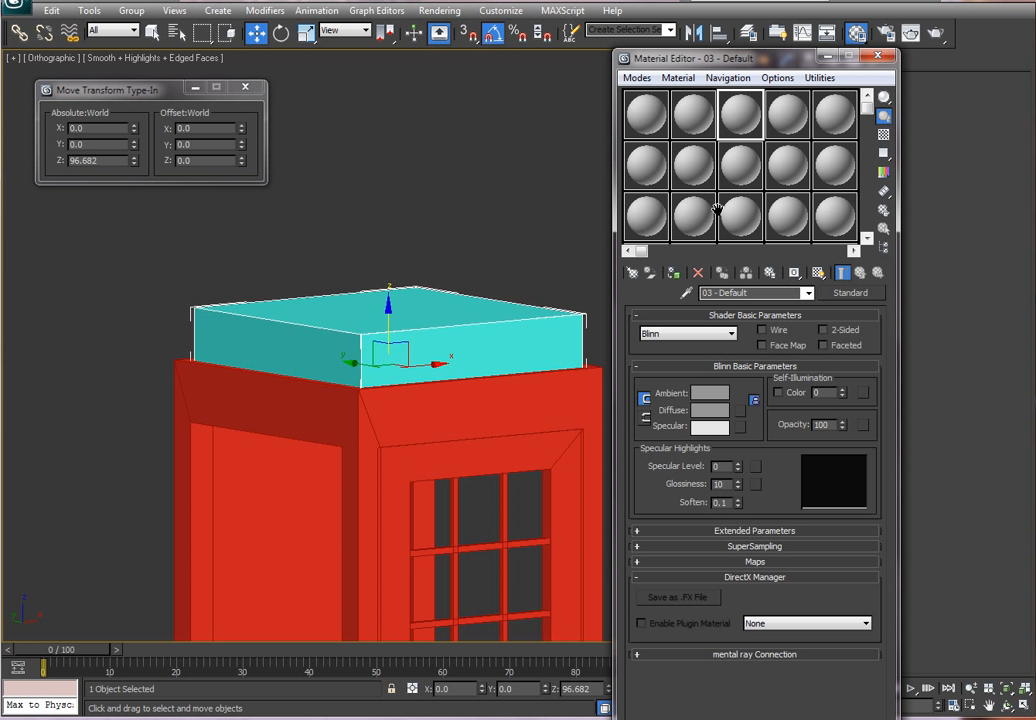
# Change the second sample material, 02 - Default, to Multi/Sub-Object, discarding the old material
pyautogui.click(697, 135)
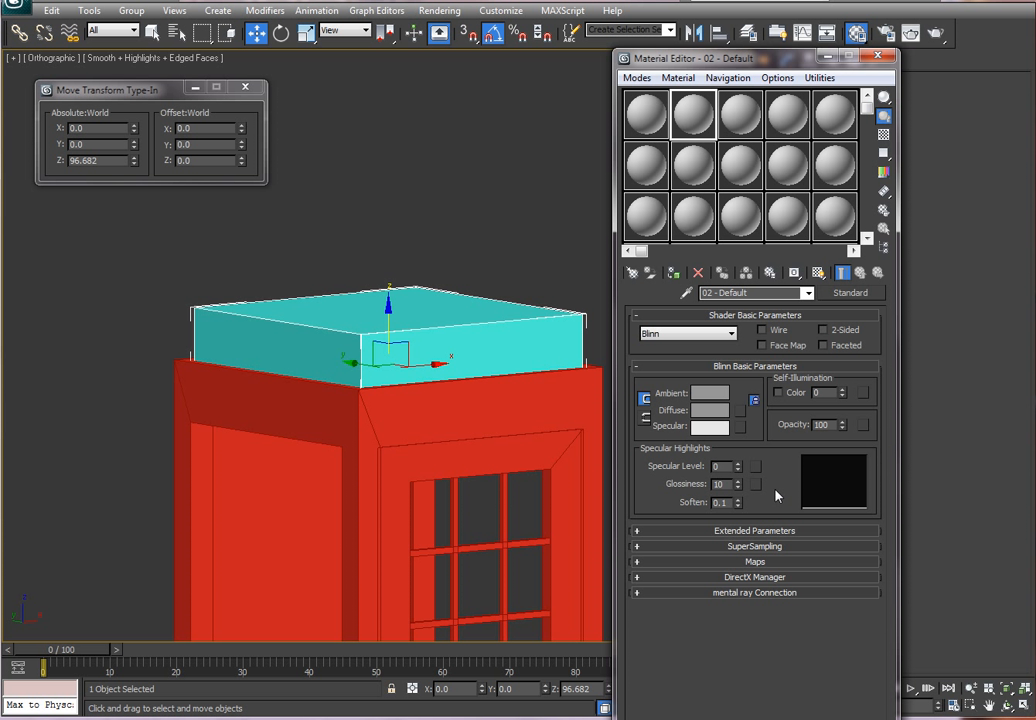
pyautogui.click(850, 293)
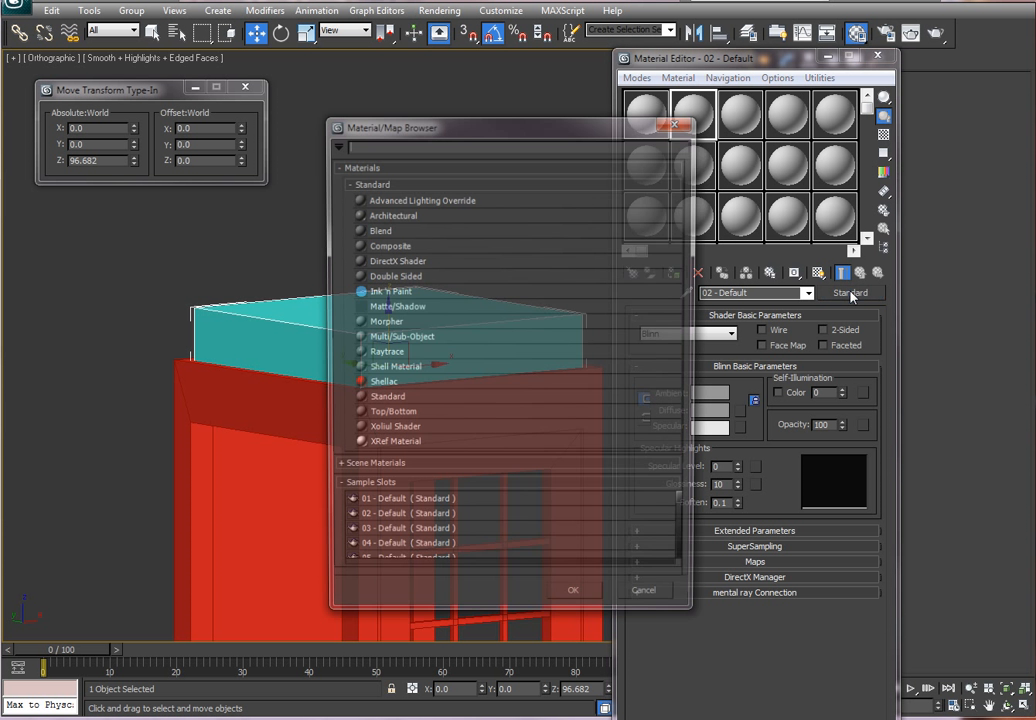
pyautogui.doubleClick(449, 338)
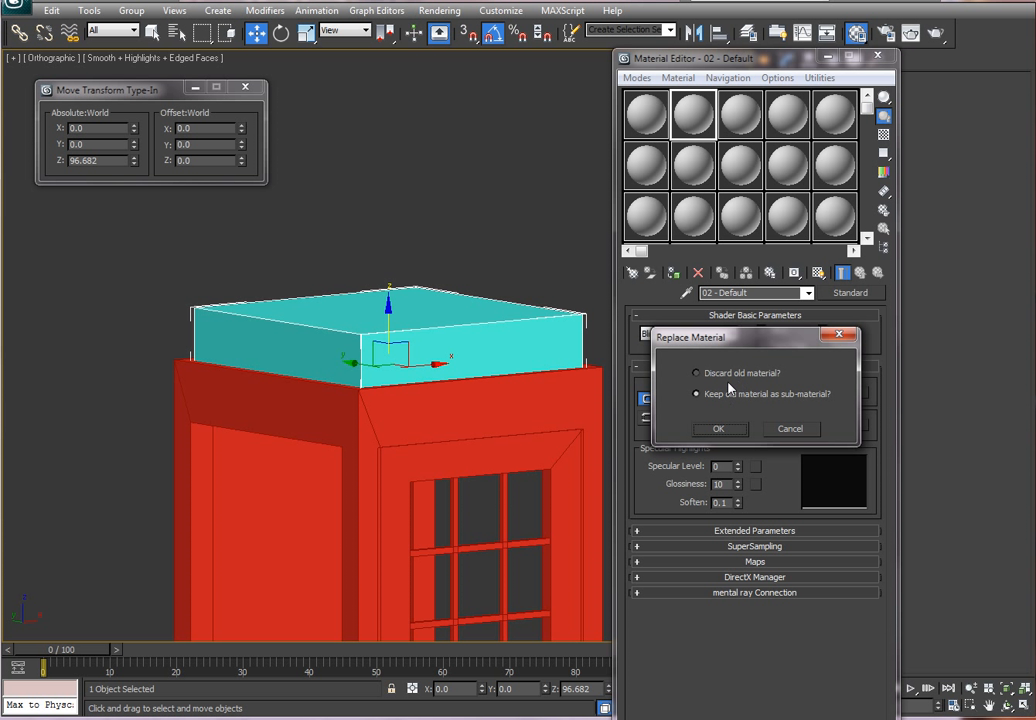
pyautogui.moveTo(710, 337); pyautogui.dragTo(826, 331)
pyautogui.click(851, 368)
pyautogui.click(845, 423)
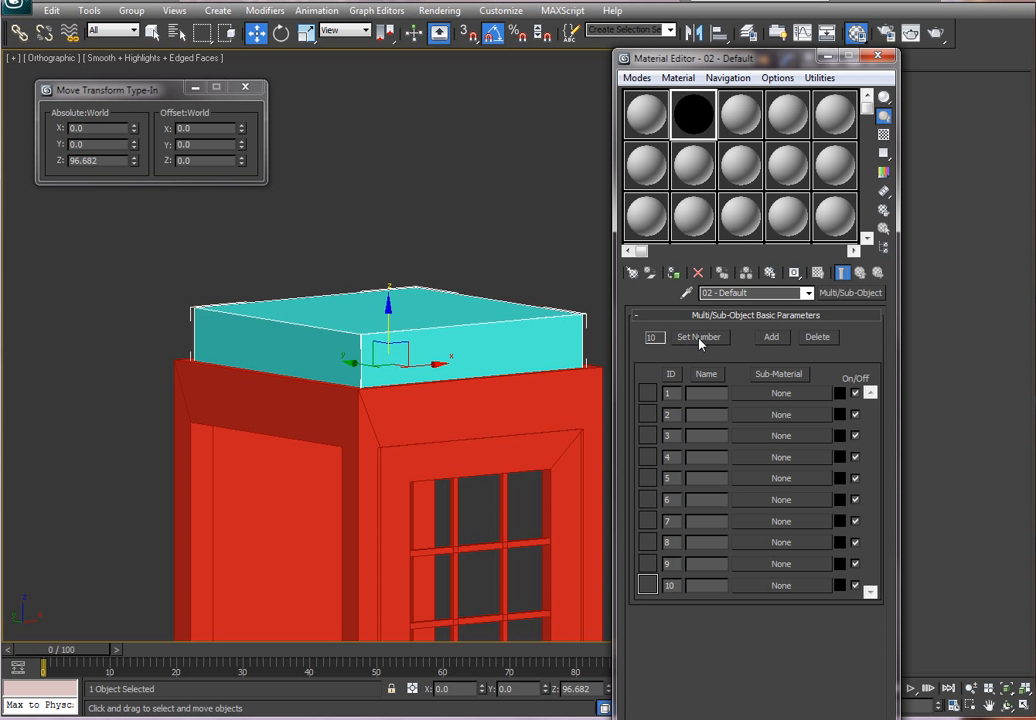
# Set the number of sub-materials in the Multi/Sub-Object material to 2
pyautogui.click(699, 337)
pyautogui.click(785, 392)
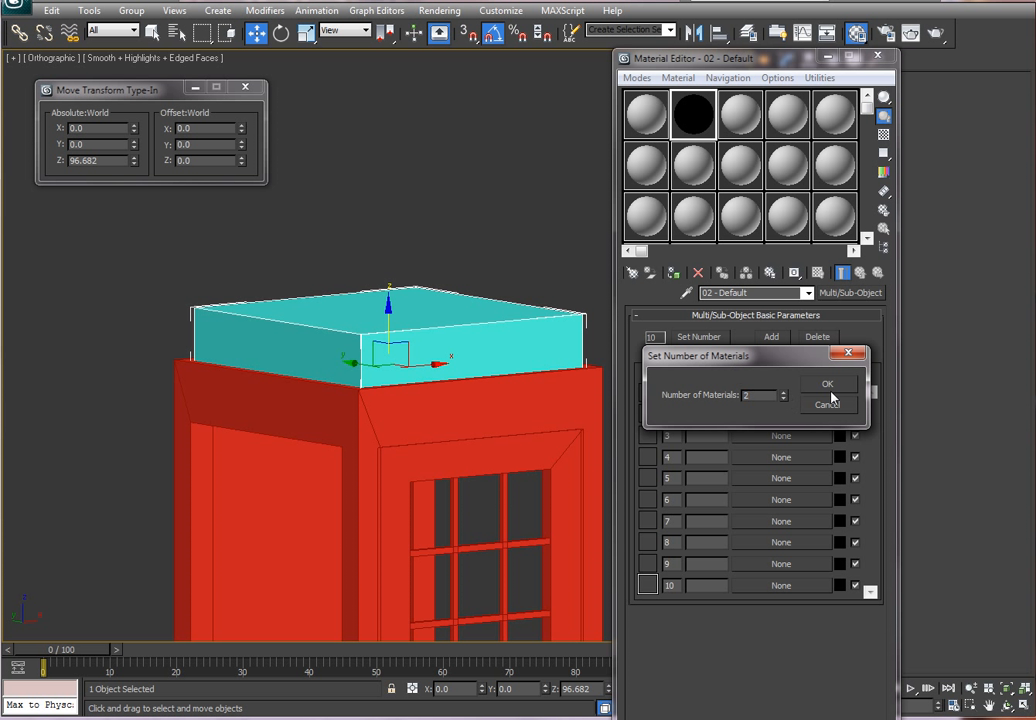
pyautogui.click(827, 384)
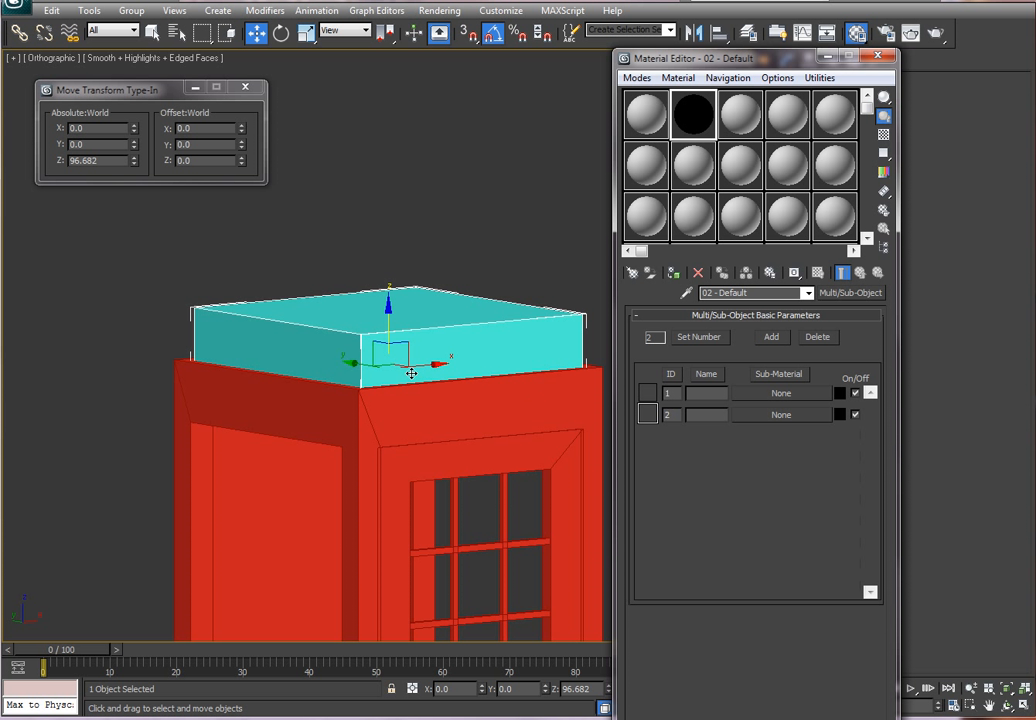
# Assign a Standard material to the ID 1 slot of the Multi/Sub-Object material
pyautogui.click(771, 398)
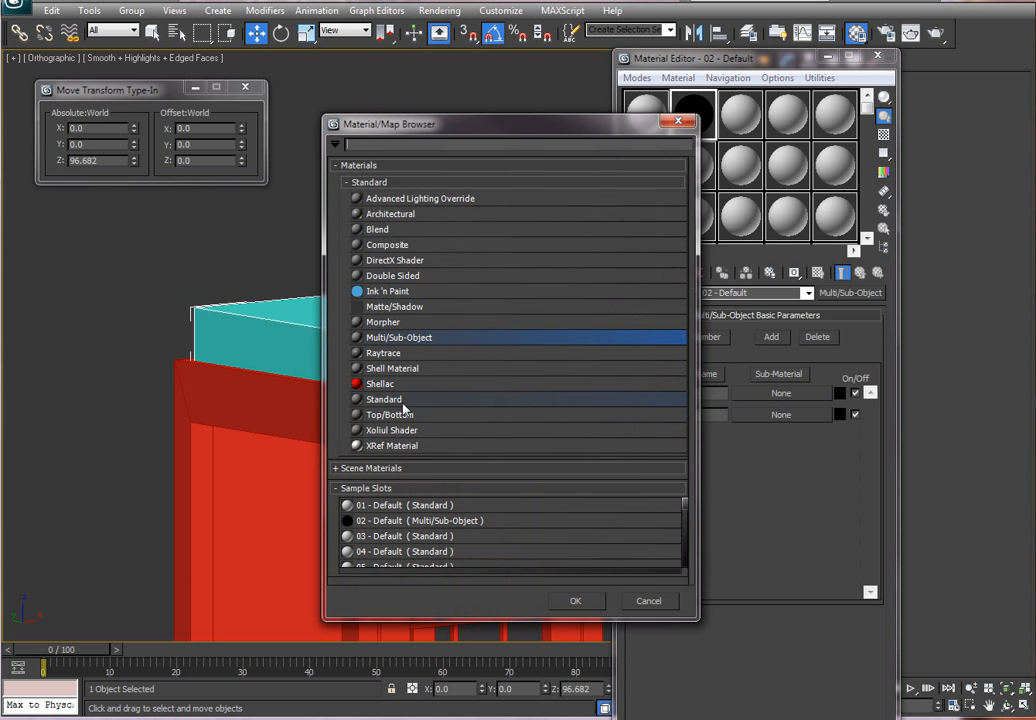
pyautogui.click(396, 400)
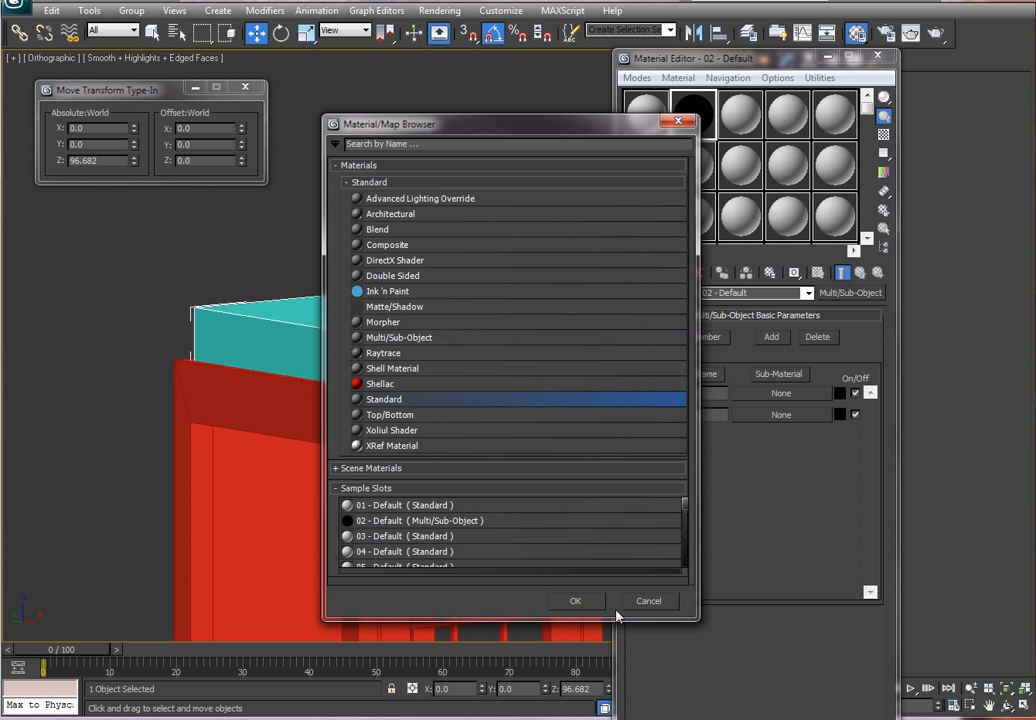
pyautogui.click(576, 603)
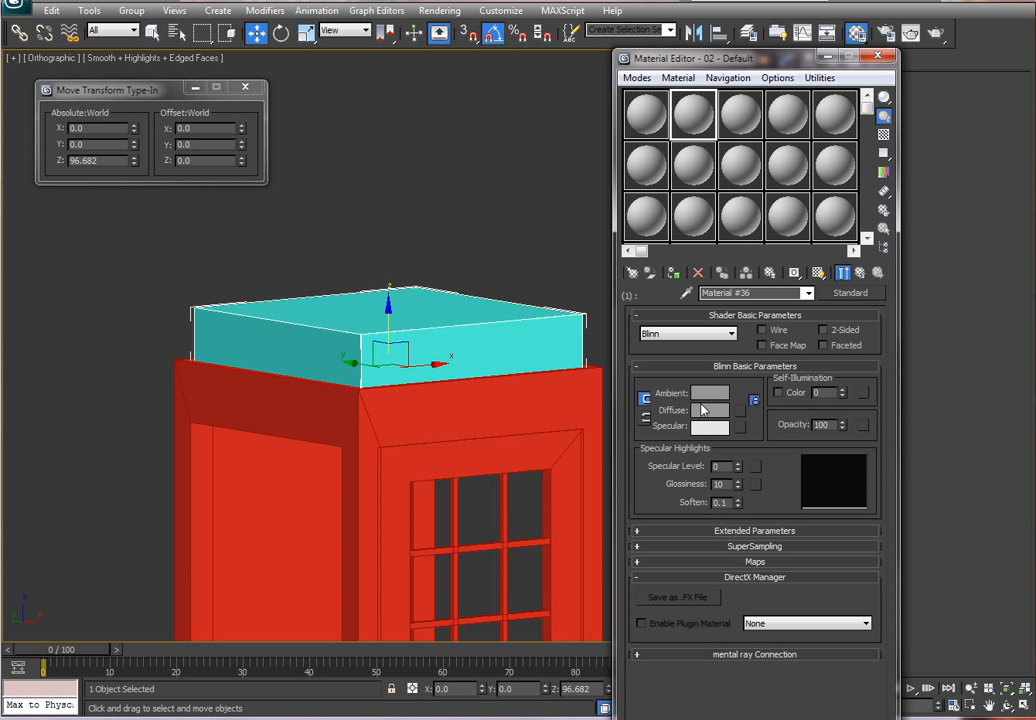
# Set the first sub-material's diffuse color to dark red, RGB 146, 22, 22, and return to the parent material
pyautogui.click(706, 410)
pyautogui.click(220, 74)
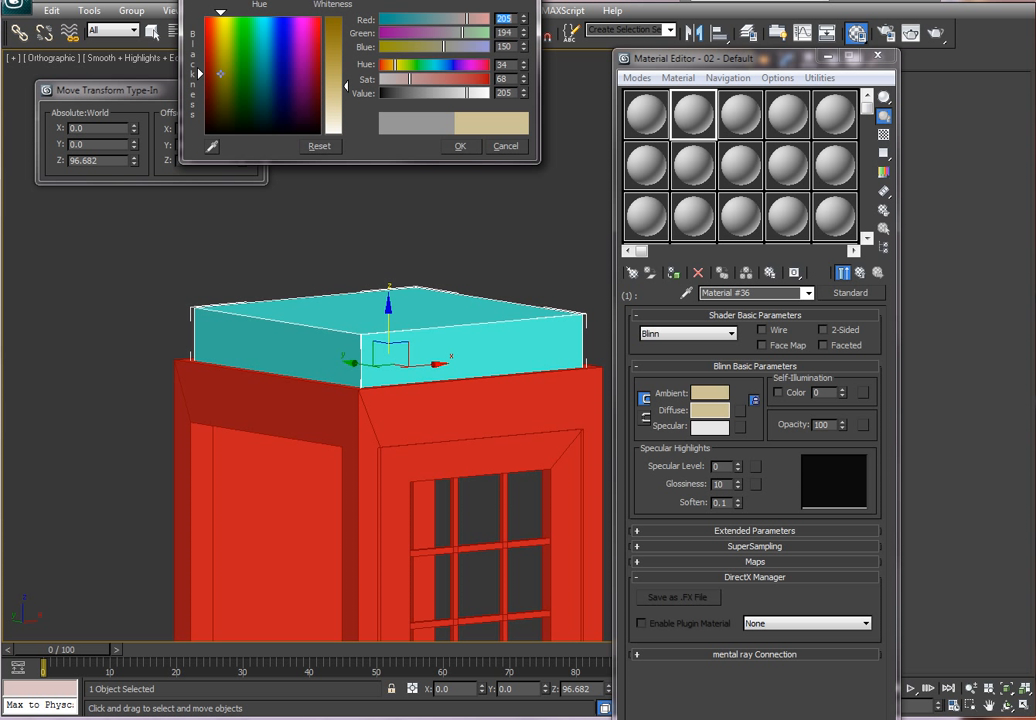
pyautogui.moveTo(220, 74); pyautogui.dragTo(208, 41)
pyautogui.moveTo(330, 58); pyautogui.dragTo(331, 27)
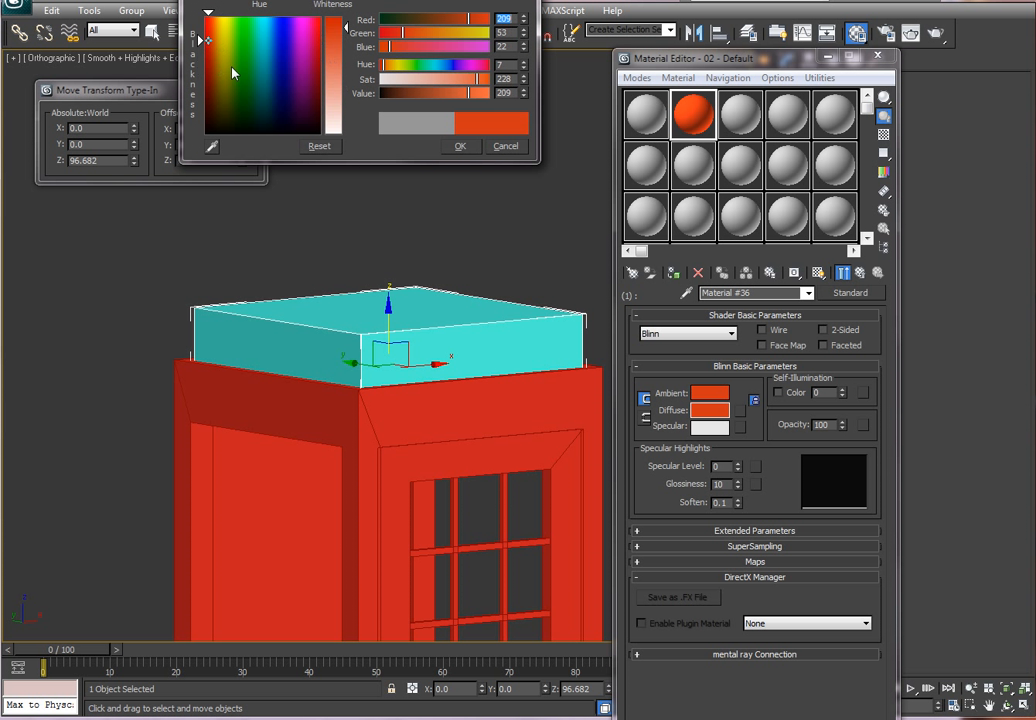
pyautogui.moveTo(210, 70)
pyautogui.mouseDown()
pyautogui.moveTo(206, 94)
pyautogui.moveTo(206, 72)
pyautogui.mouseUp()
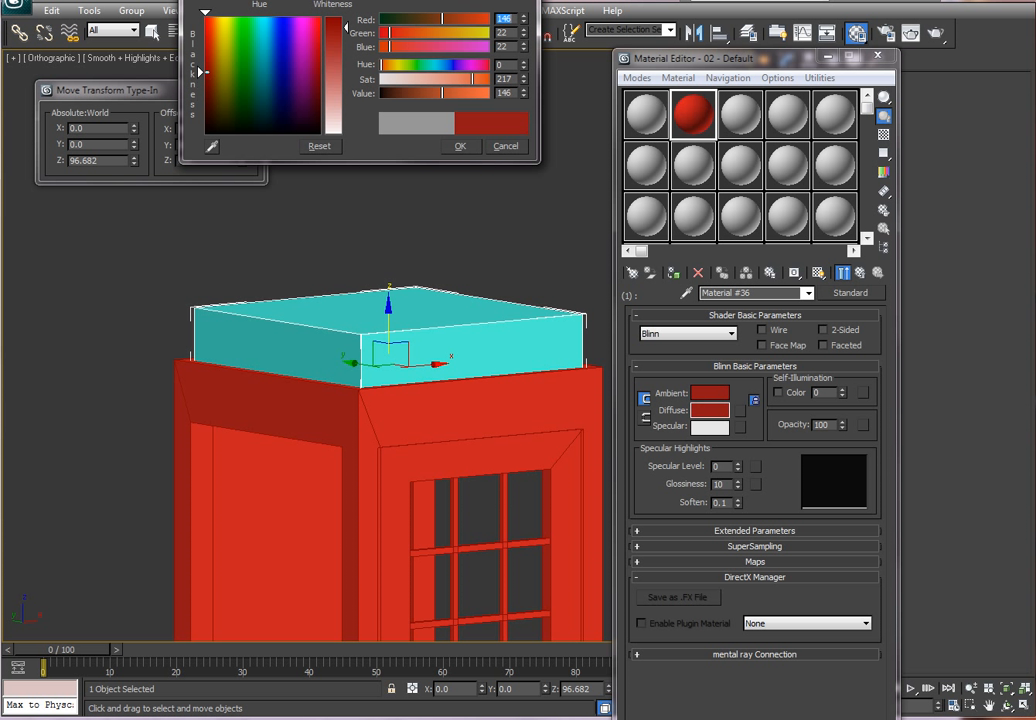
pyautogui.click(460, 146)
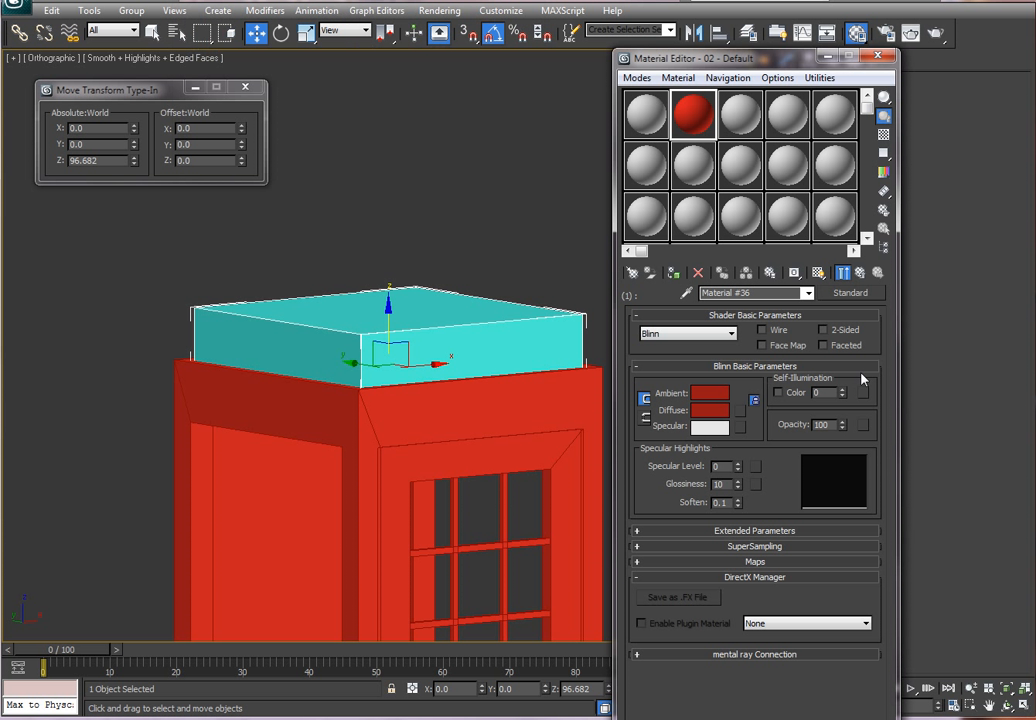
pyautogui.click(862, 275)
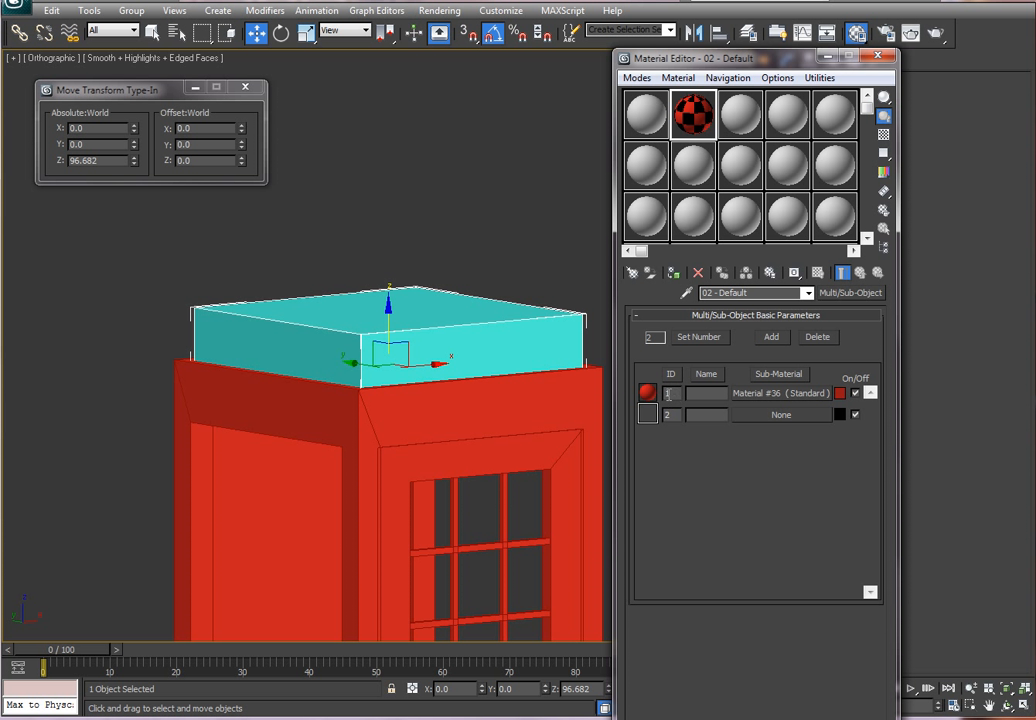
# Rename the ID 1 sub-material as red and return to the parent material
pyautogui.click(767, 393)
pyautogui.click(750, 293)
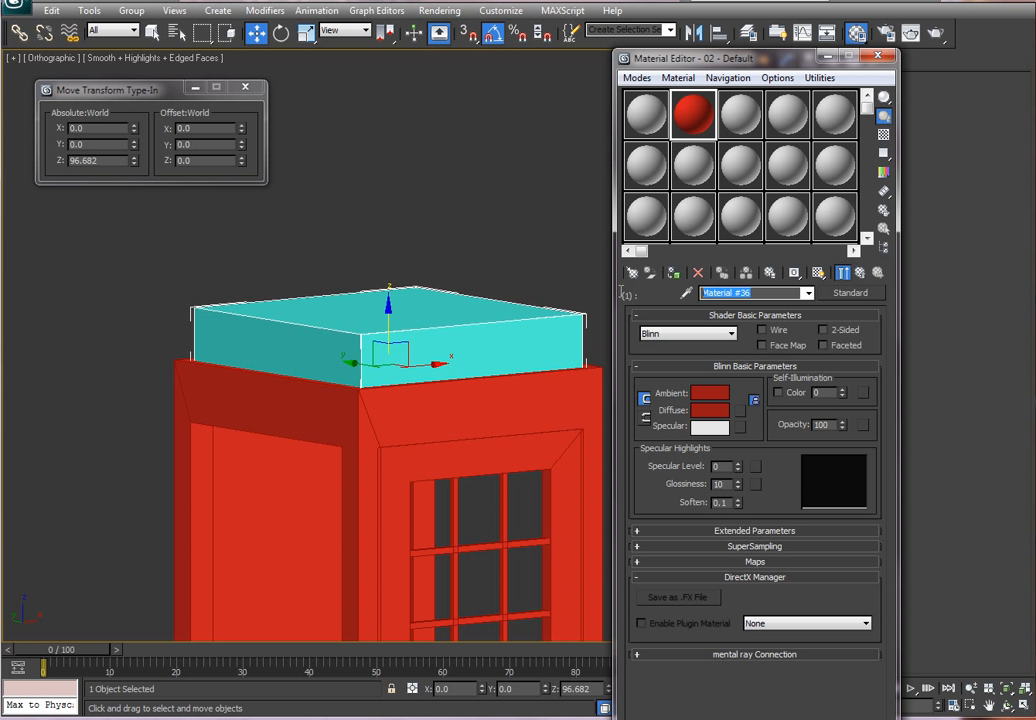
pyautogui.write('red')
pyautogui.click(862, 275)
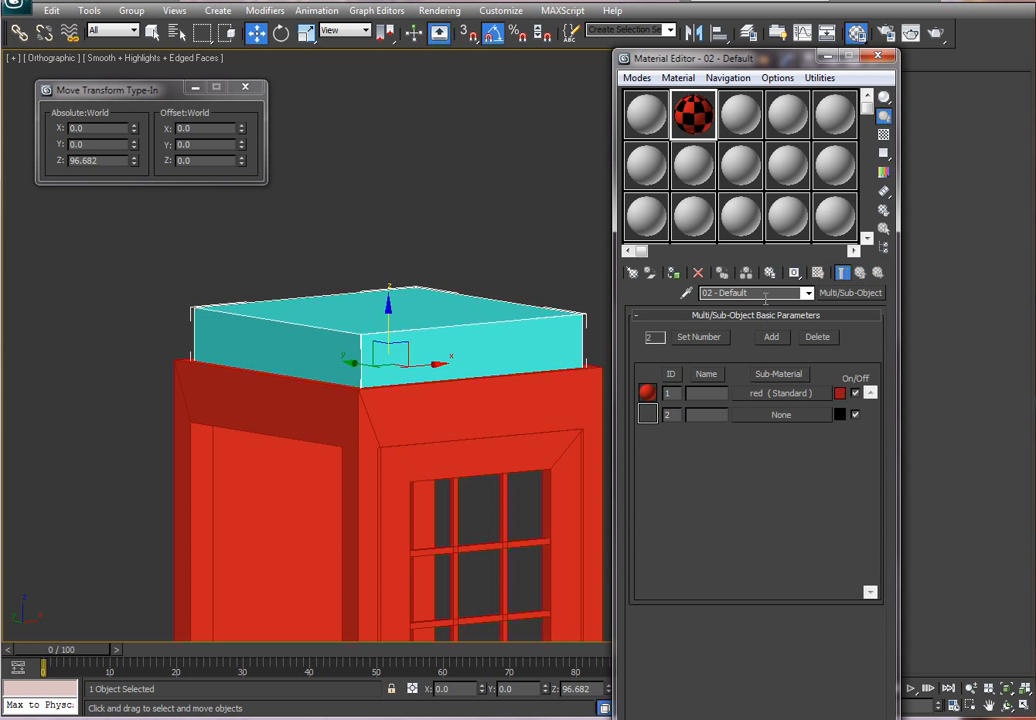
# Rename the parent Multi/Sub-Object material as phone_booth_top
pyautogui.click(735, 293)
pyautogui.write('phone')
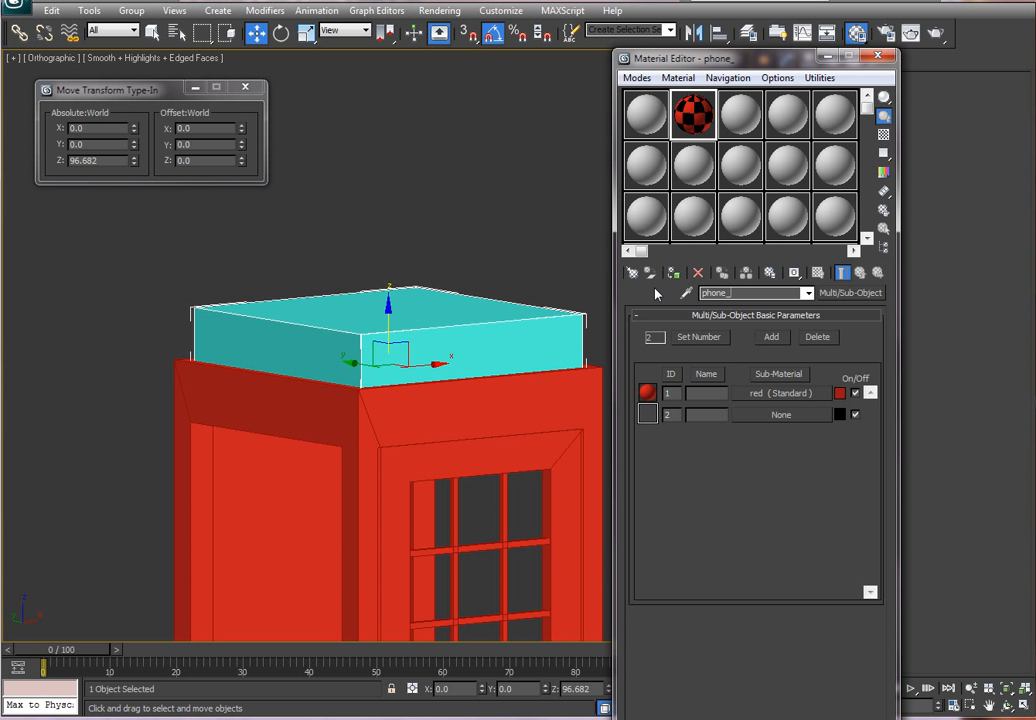
pyautogui.write('_booth_top')
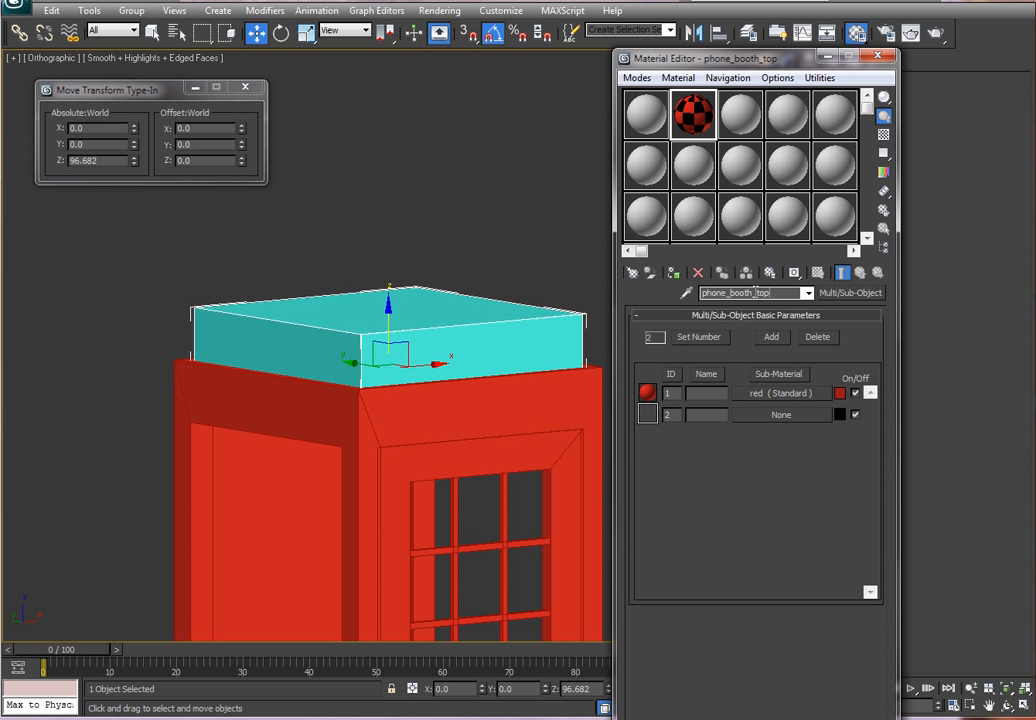
# Assign a Standard material to the ID 2 slot with the bitmap telephone.jpg as its Diffuse Color map
pyautogui.click(760, 421)
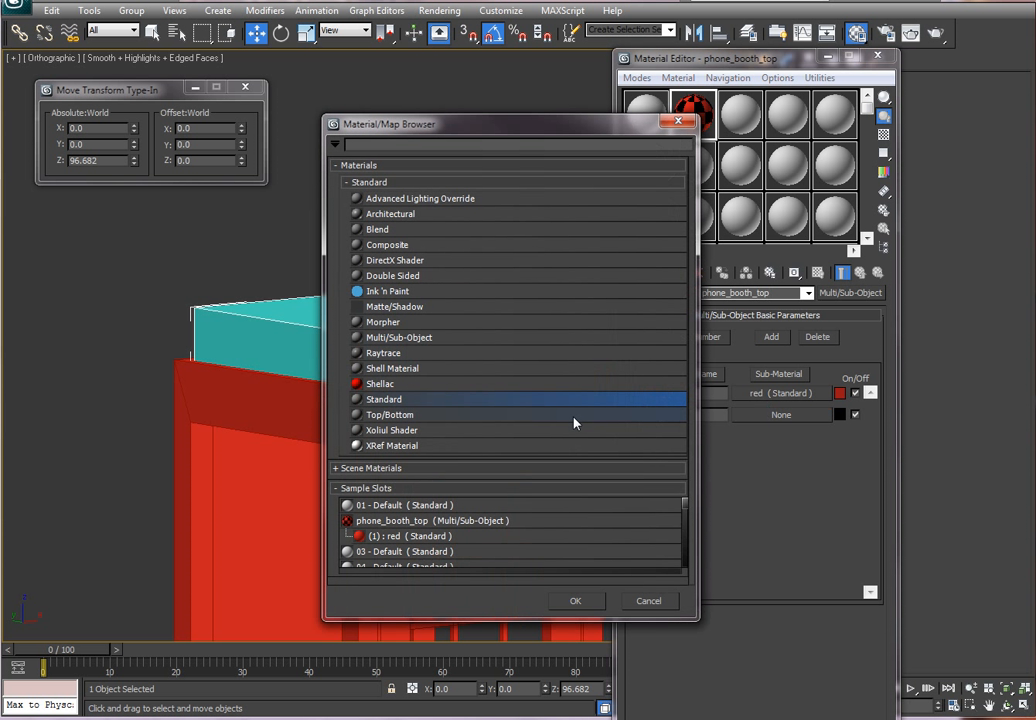
pyautogui.doubleClick(398, 404)
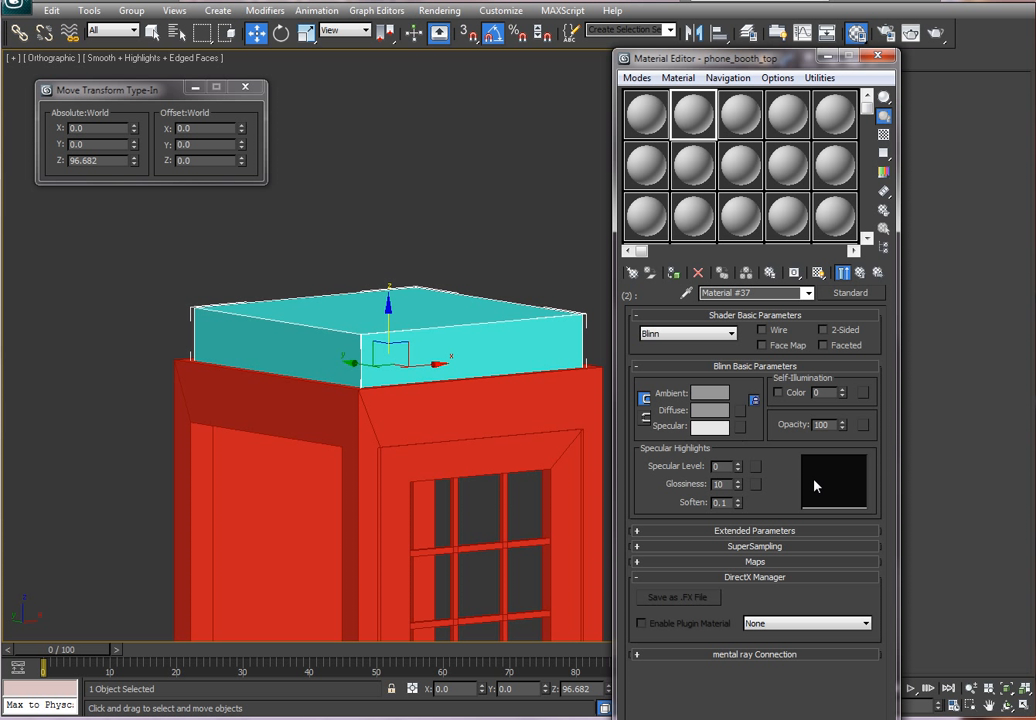
pyautogui.click(783, 563)
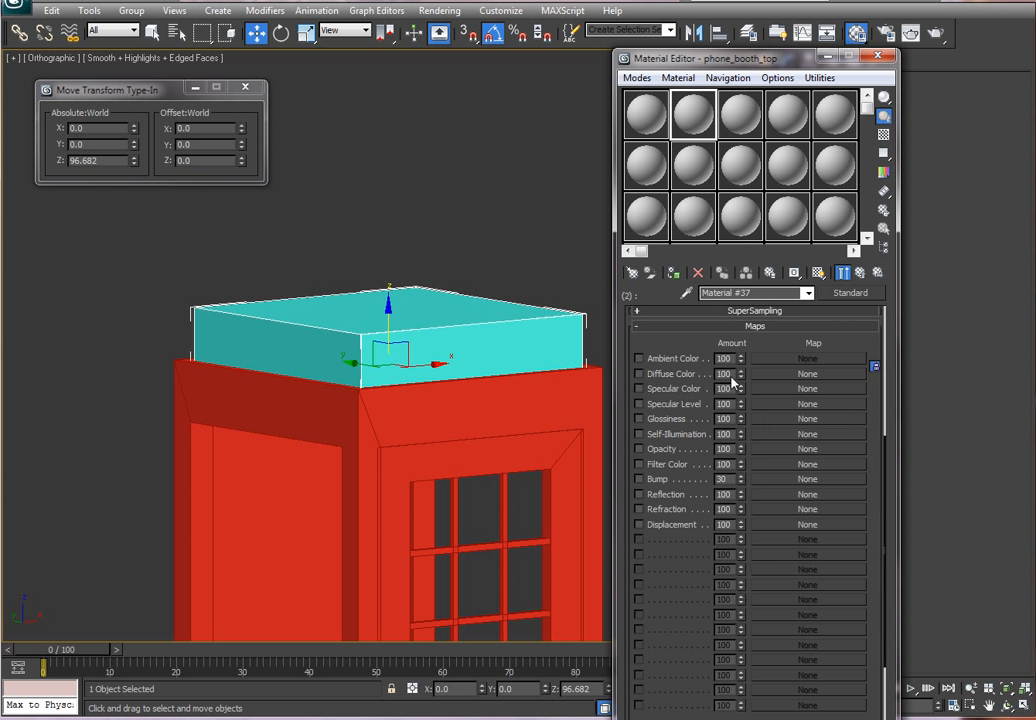
pyautogui.click(805, 374)
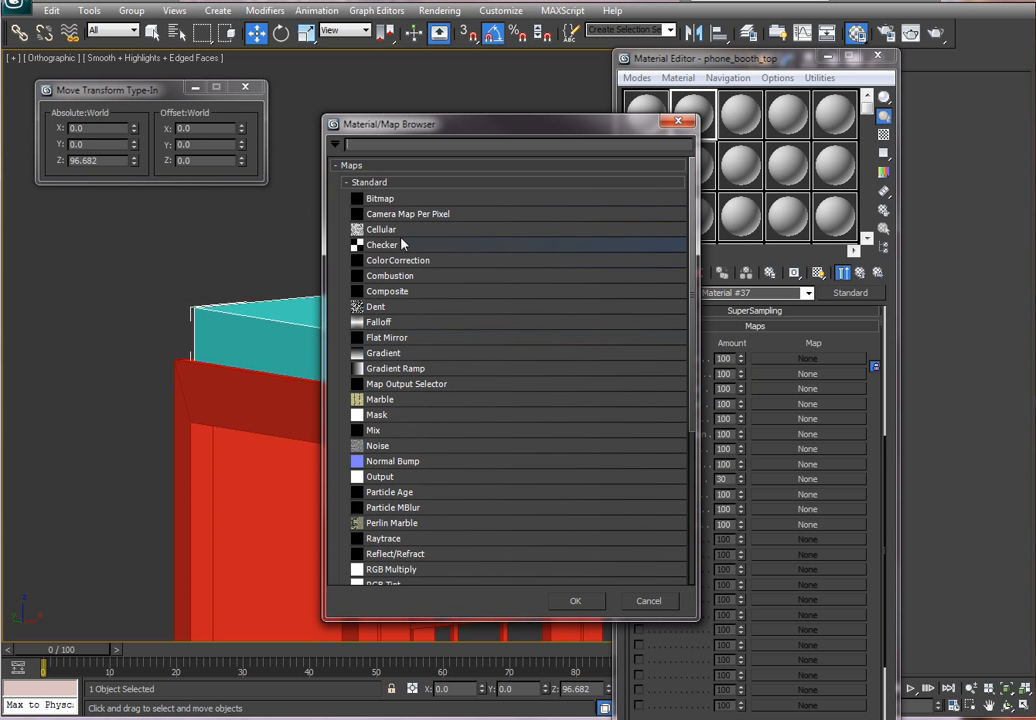
pyautogui.click(396, 200)
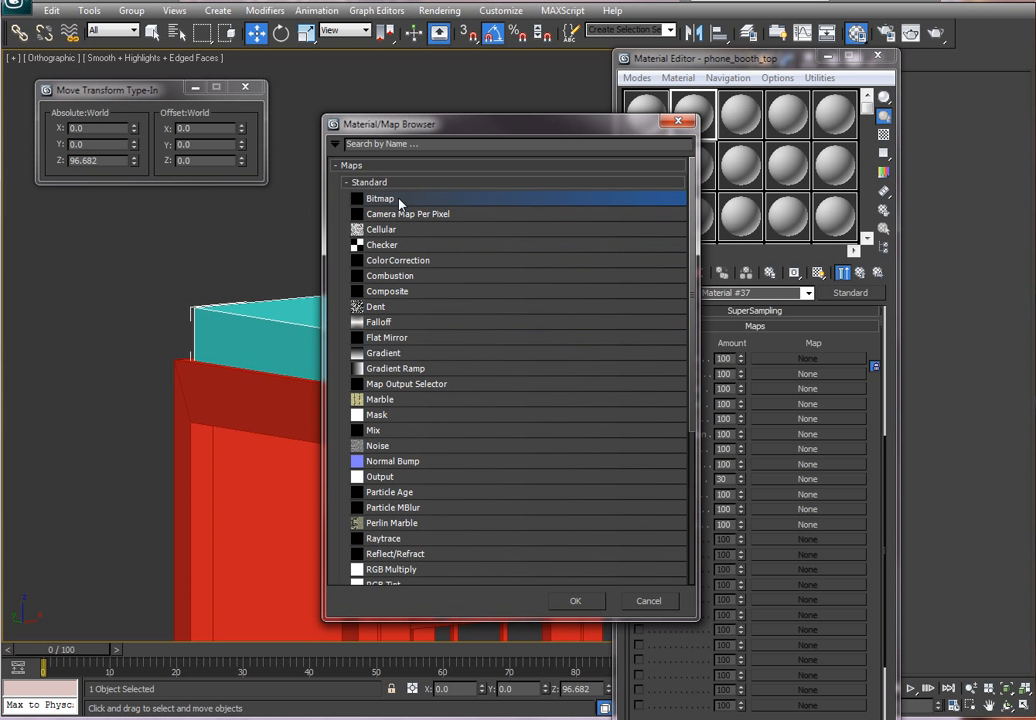
pyautogui.doubleClick(399, 203)
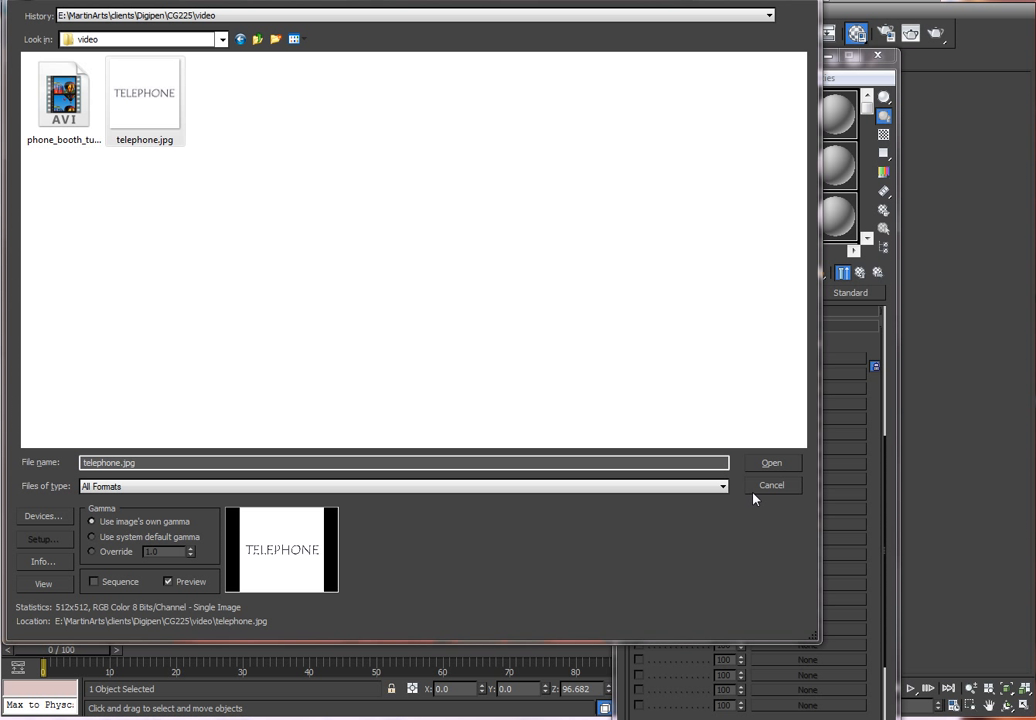
pyautogui.click(769, 465)
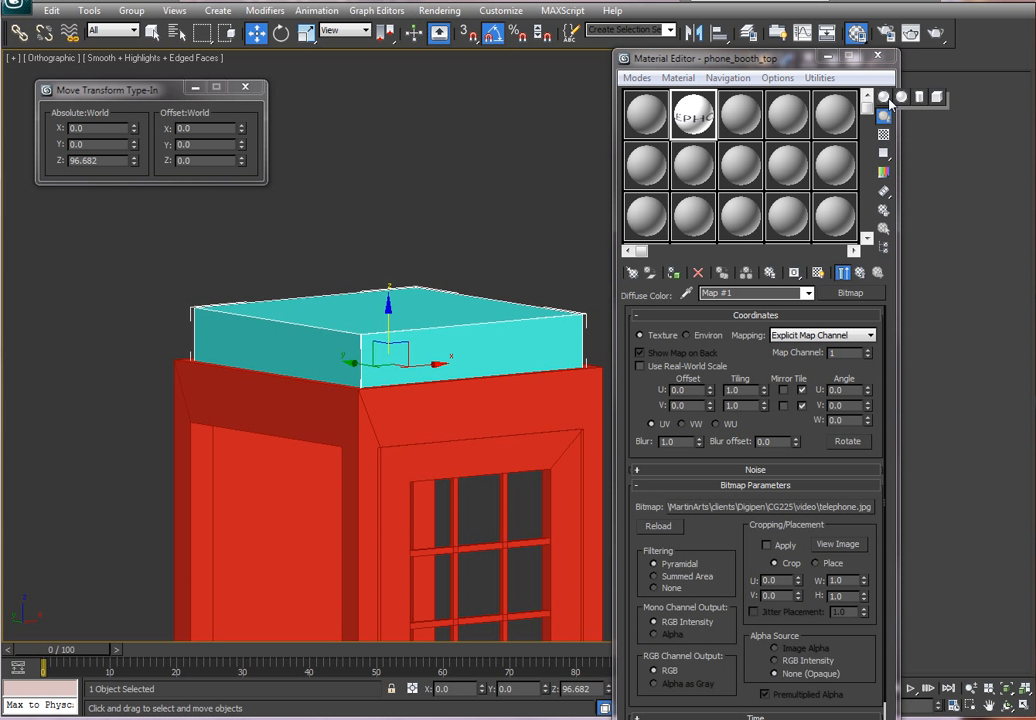
# Show the material sample as a cube, enable Drag/Rotate, and turn the cube slightly
pyautogui.moveTo(884, 97); pyautogui.dragTo(919, 102)
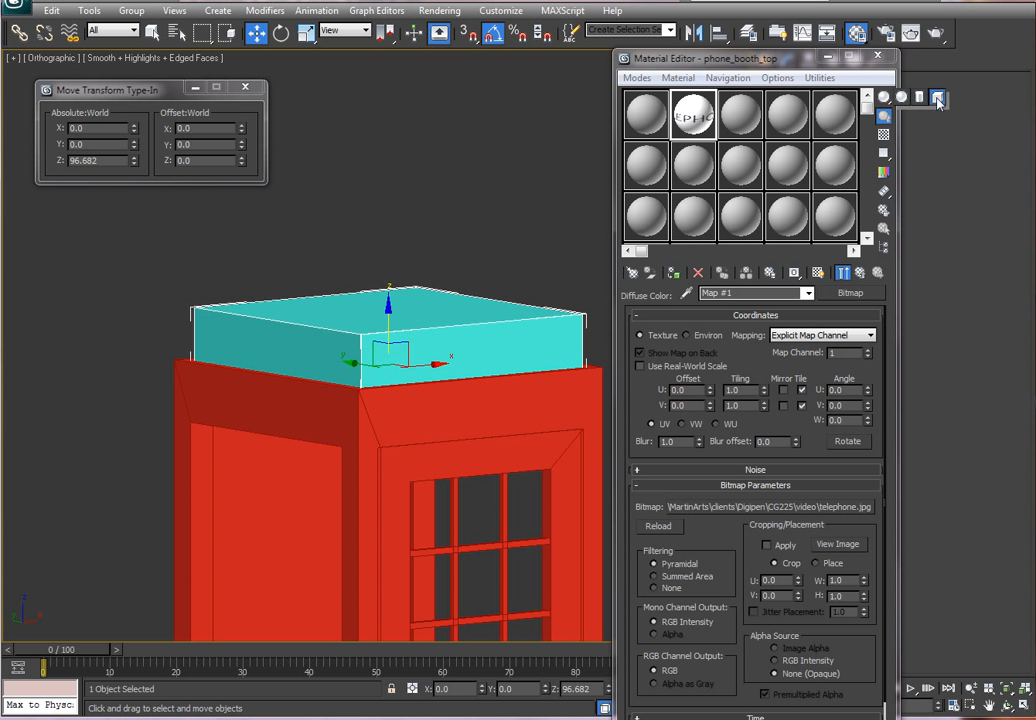
pyautogui.rightClick(706, 128)
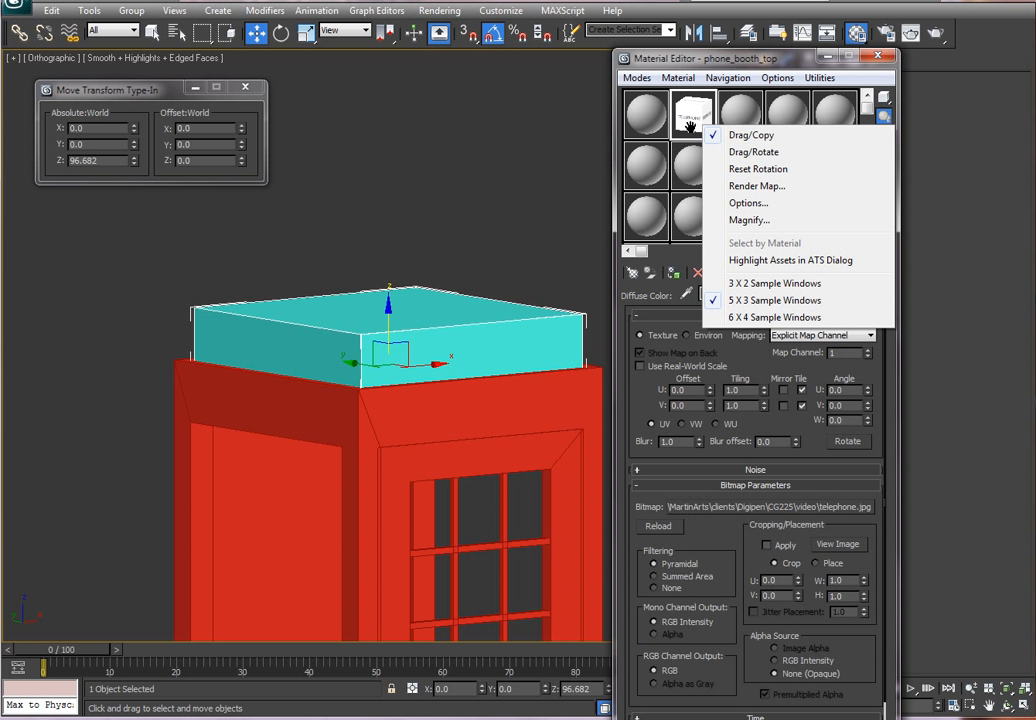
pyautogui.click(757, 152)
pyautogui.moveTo(686, 124); pyautogui.dragTo(700, 124)
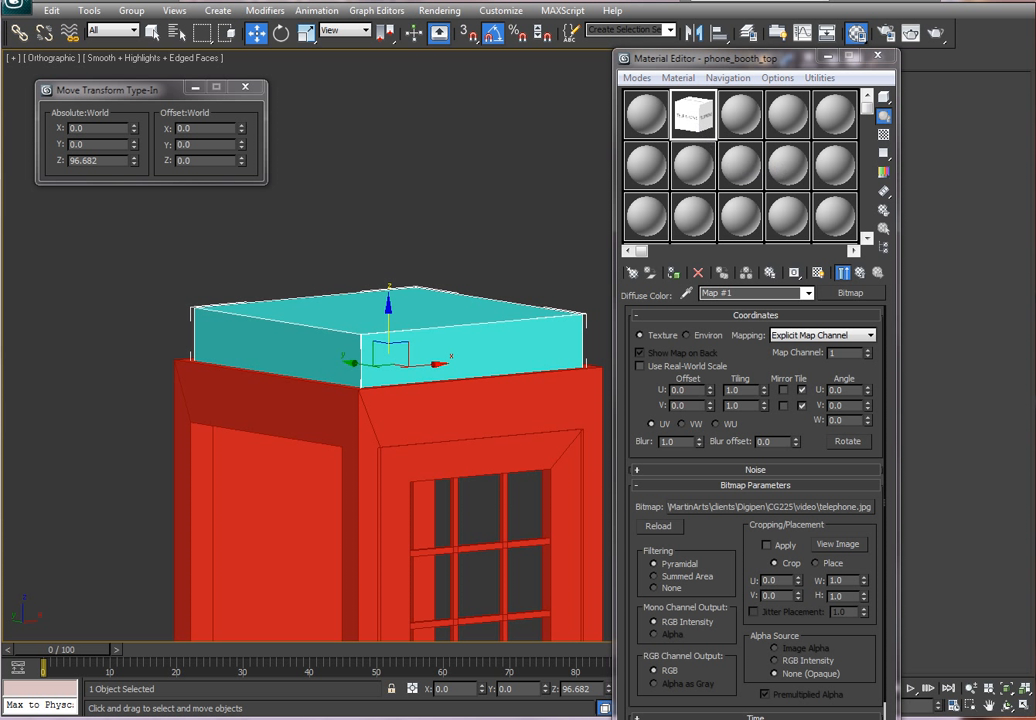
# Inspect the telephone.jpg map on the cube in a magnified sample window and close it
pyautogui.doubleClick(692, 116)
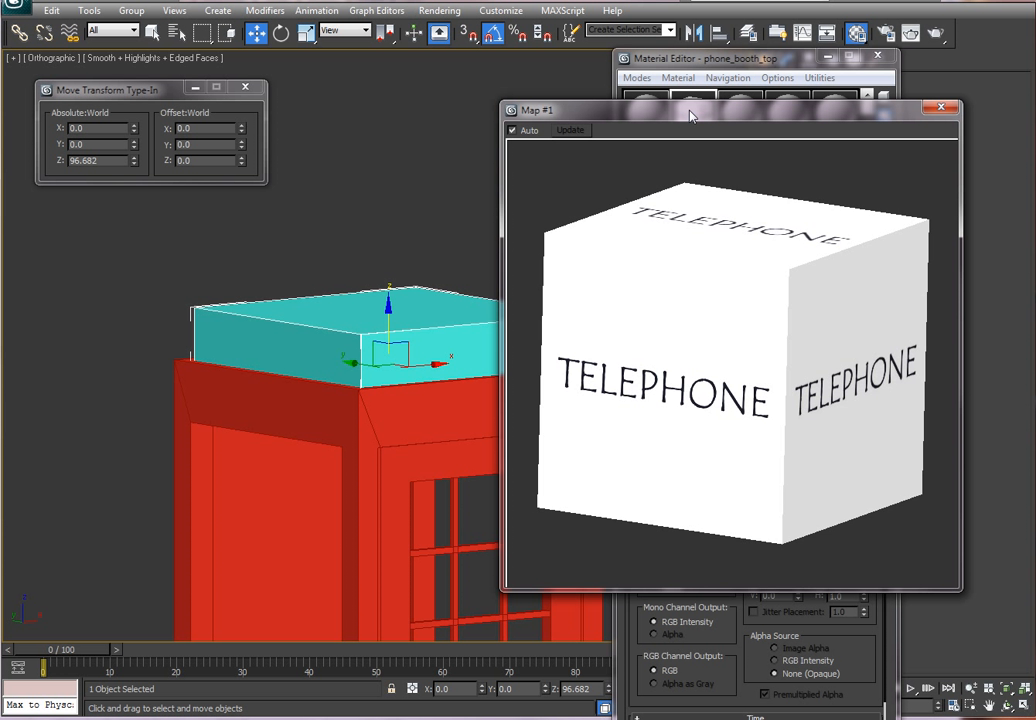
pyautogui.moveTo(690, 117); pyautogui.dragTo(657, 122)
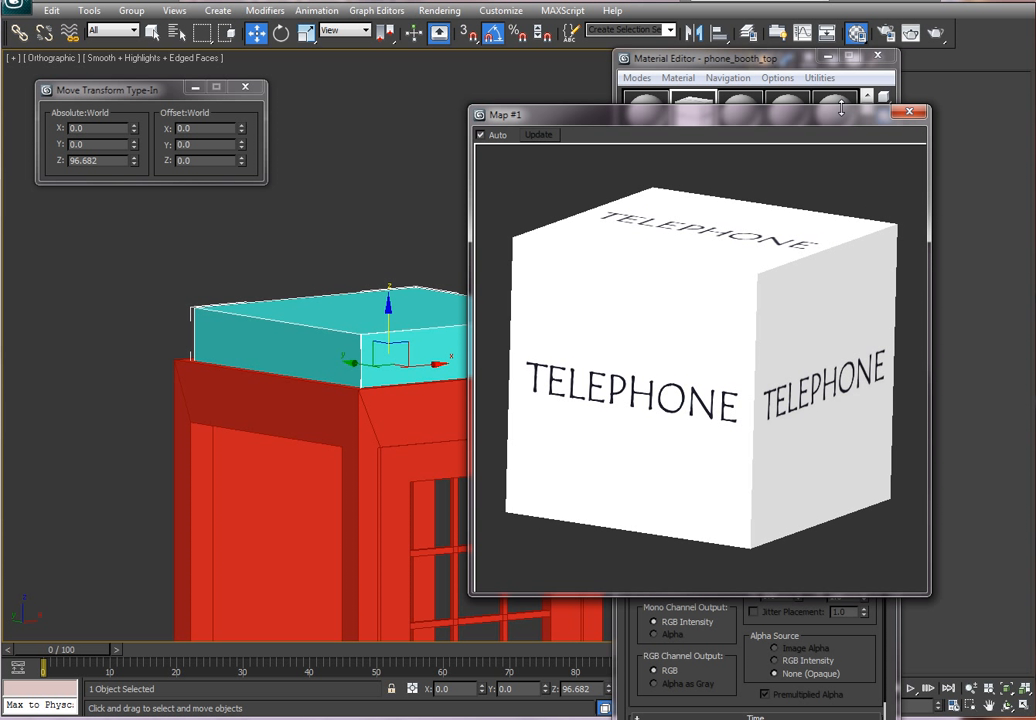
pyautogui.click(909, 112)
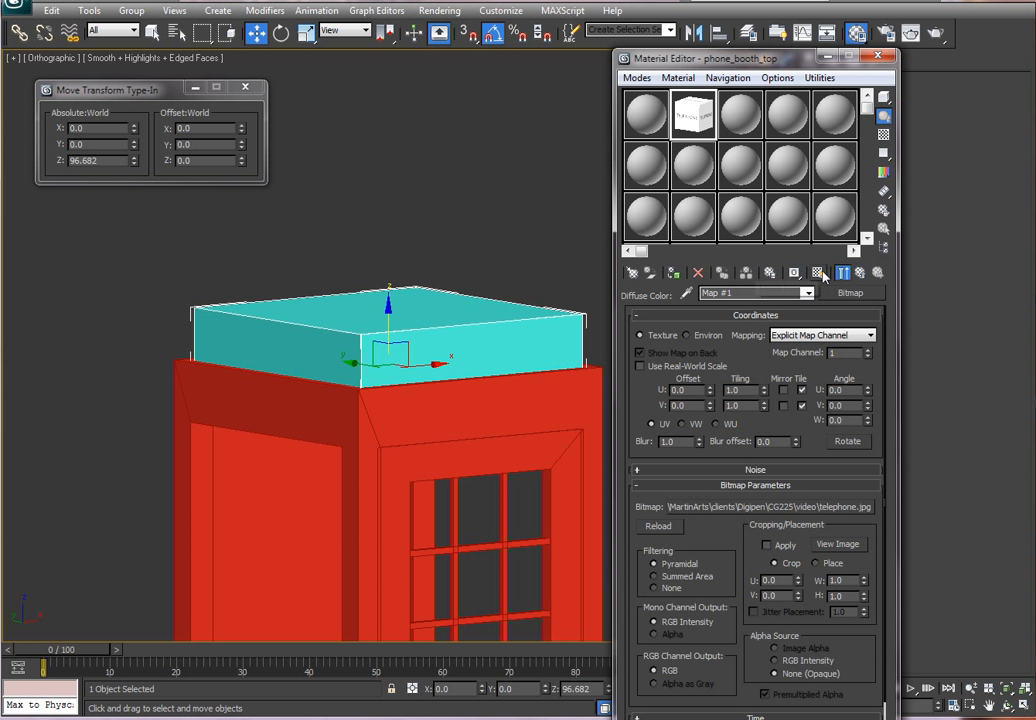
# Rename the ID 2 sub-material as telephone_text and return to the parent material
pyautogui.click(860, 273)
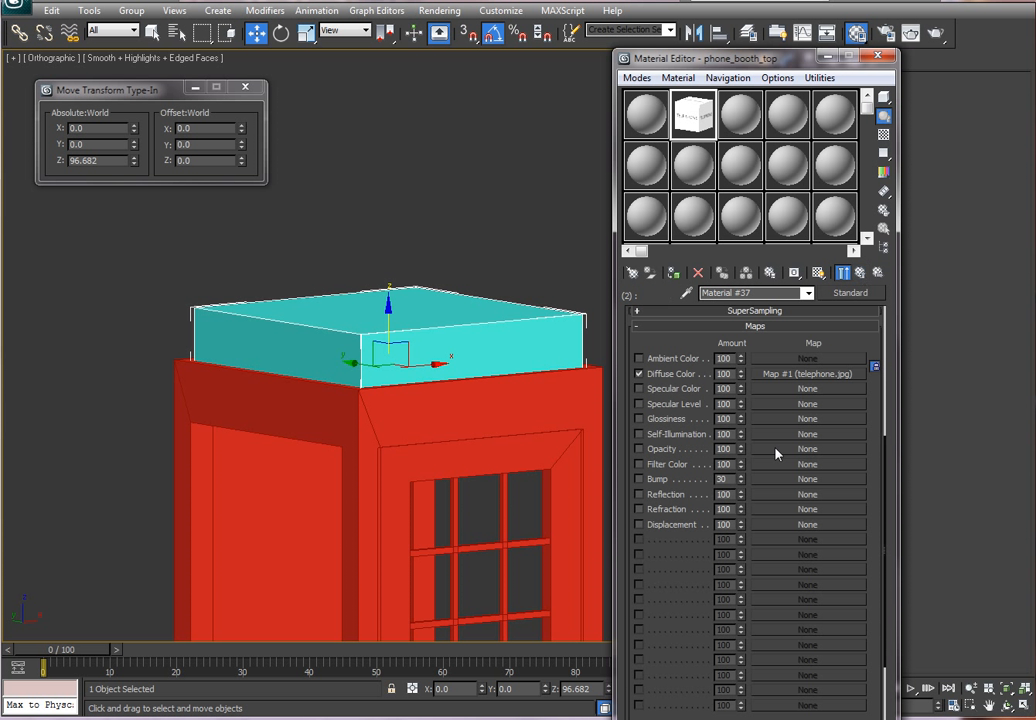
pyautogui.scroll(5, 836, 365)
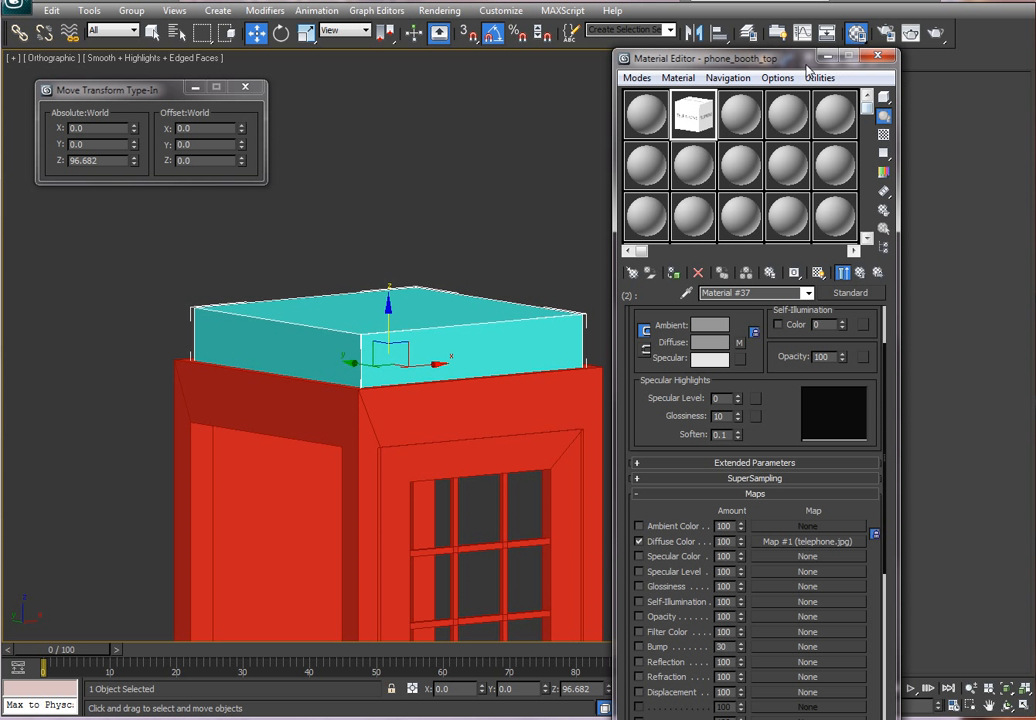
pyautogui.moveTo(812, 58)
pyautogui.mouseDown()
pyautogui.moveTo(837, 61)
pyautogui.moveTo(819, 64)
pyautogui.mouseUp()
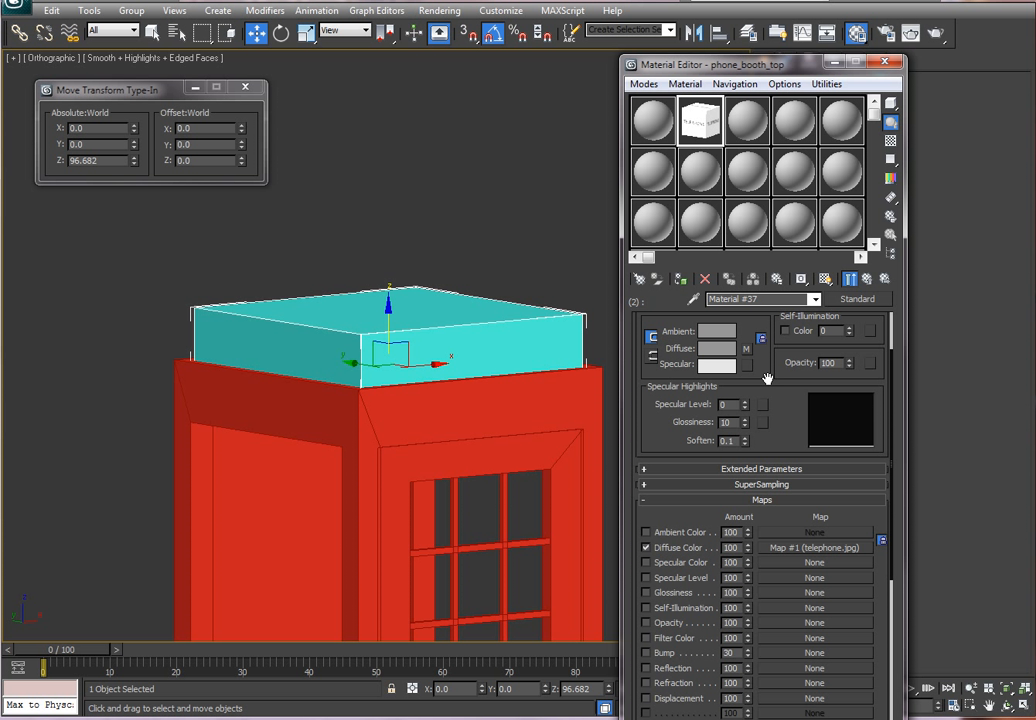
pyautogui.click(869, 282)
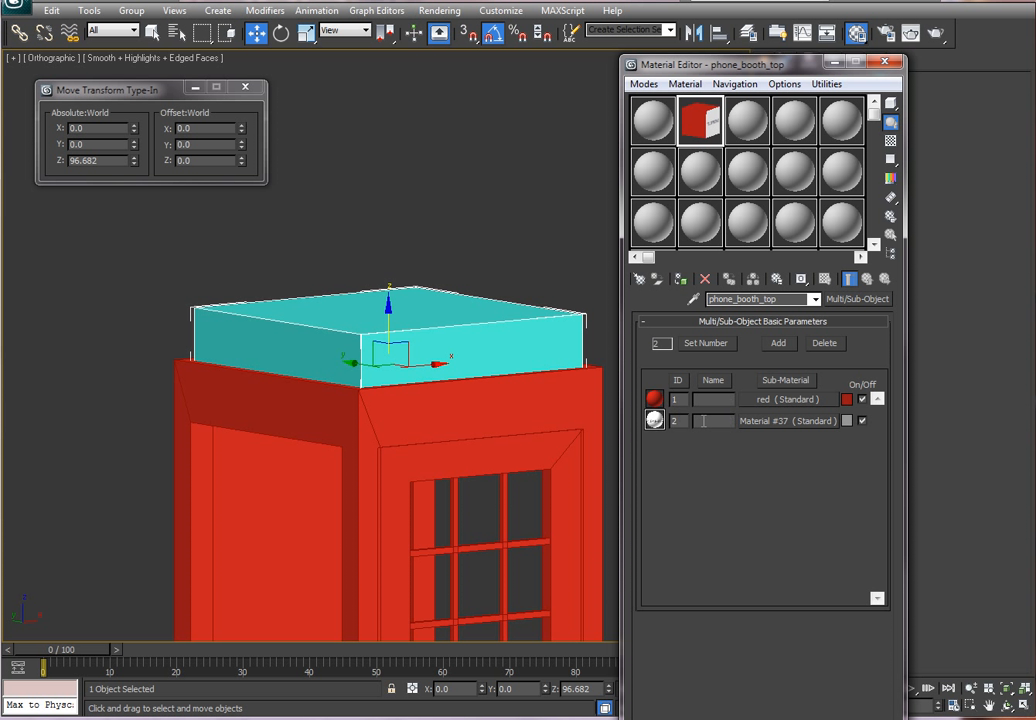
pyautogui.click(780, 422)
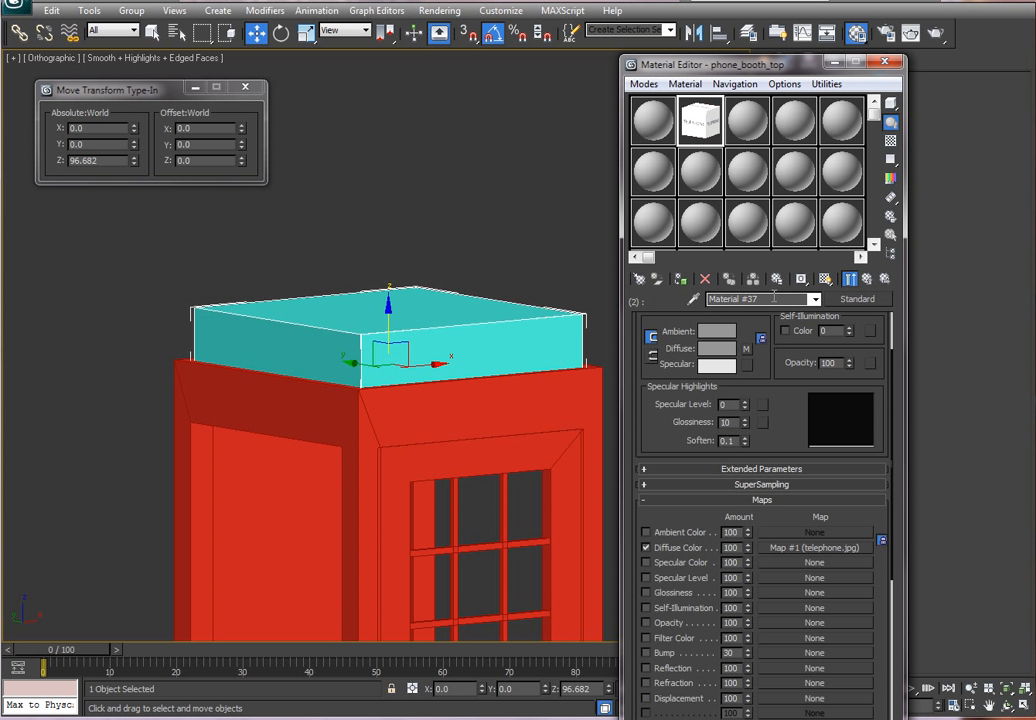
pyautogui.write('telephbo')
pyautogui.write('e_text')
pyautogui.click(882, 280)
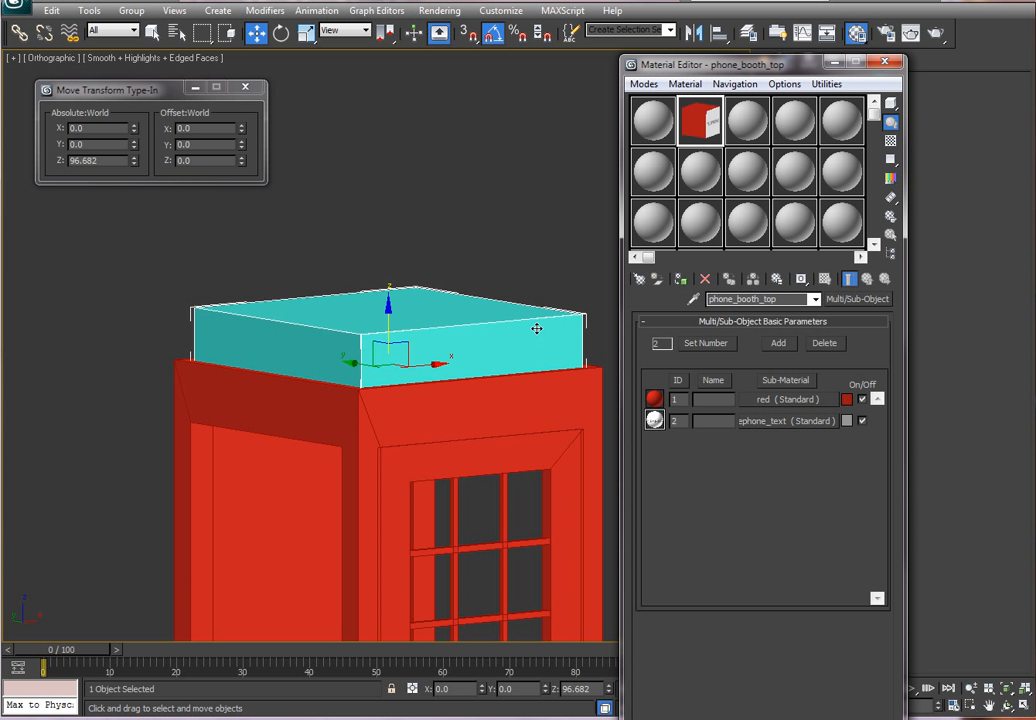
# Assign phone_booth_top to the selected sign box, show the telephone_text map in the viewport, and close the Material Editor
pyautogui.click(681, 281)
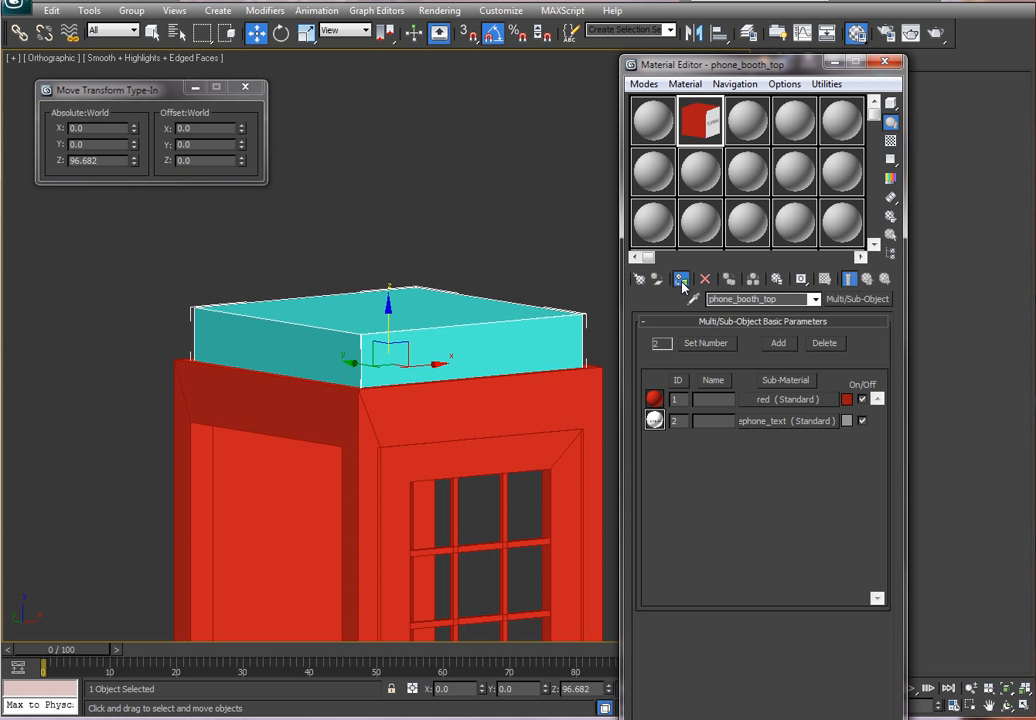
pyautogui.click(766, 421)
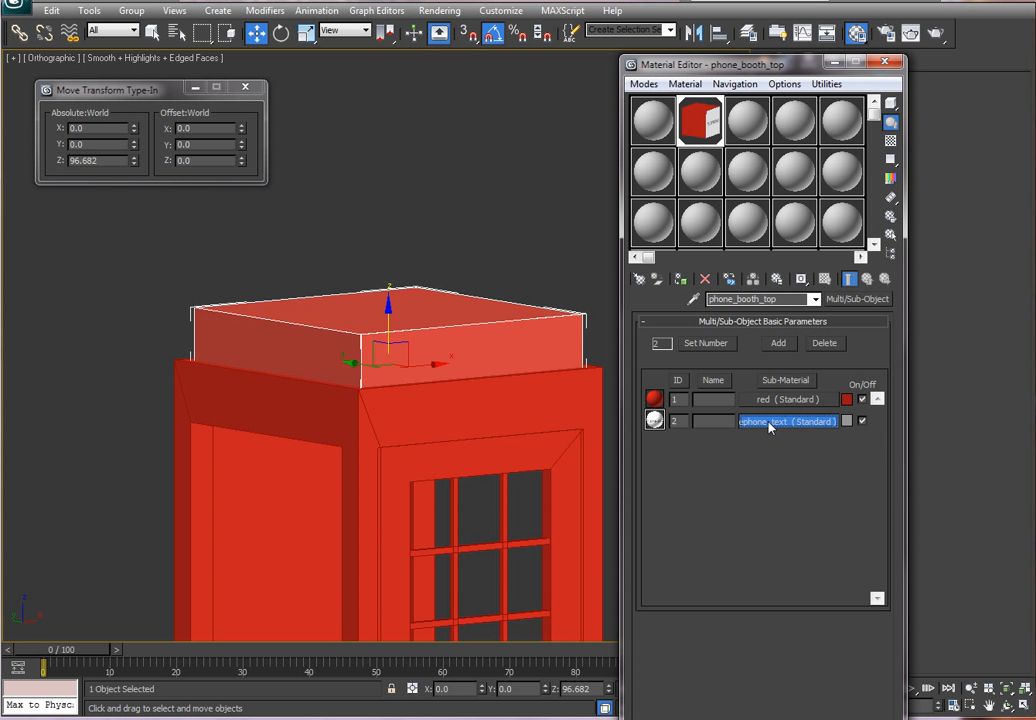
pyautogui.click(825, 280)
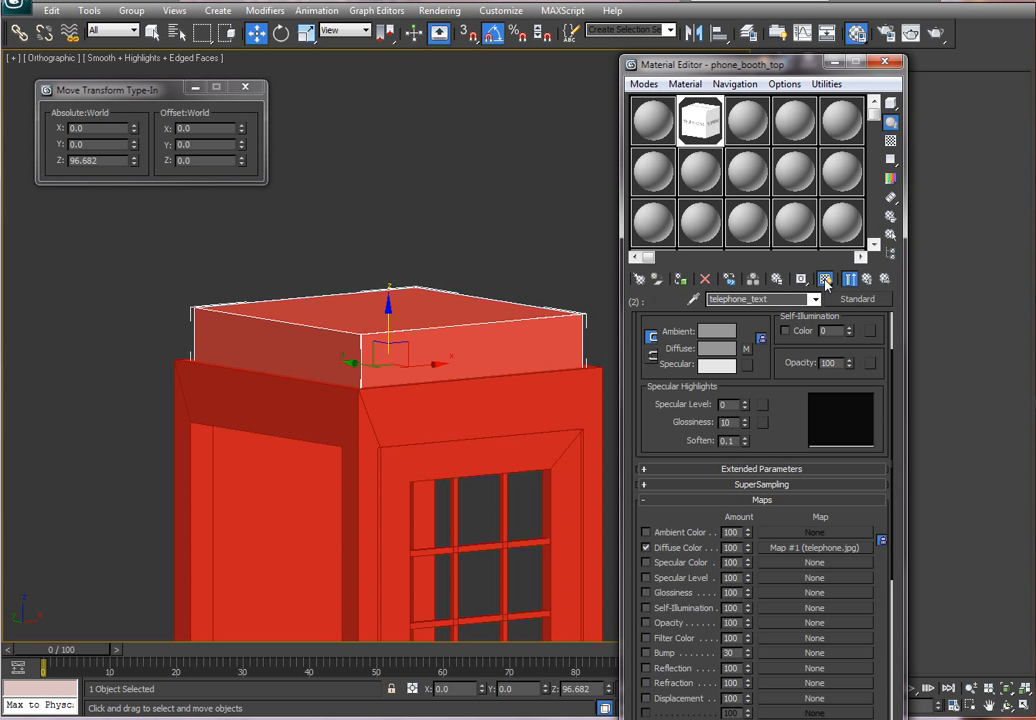
pyautogui.click(883, 63)
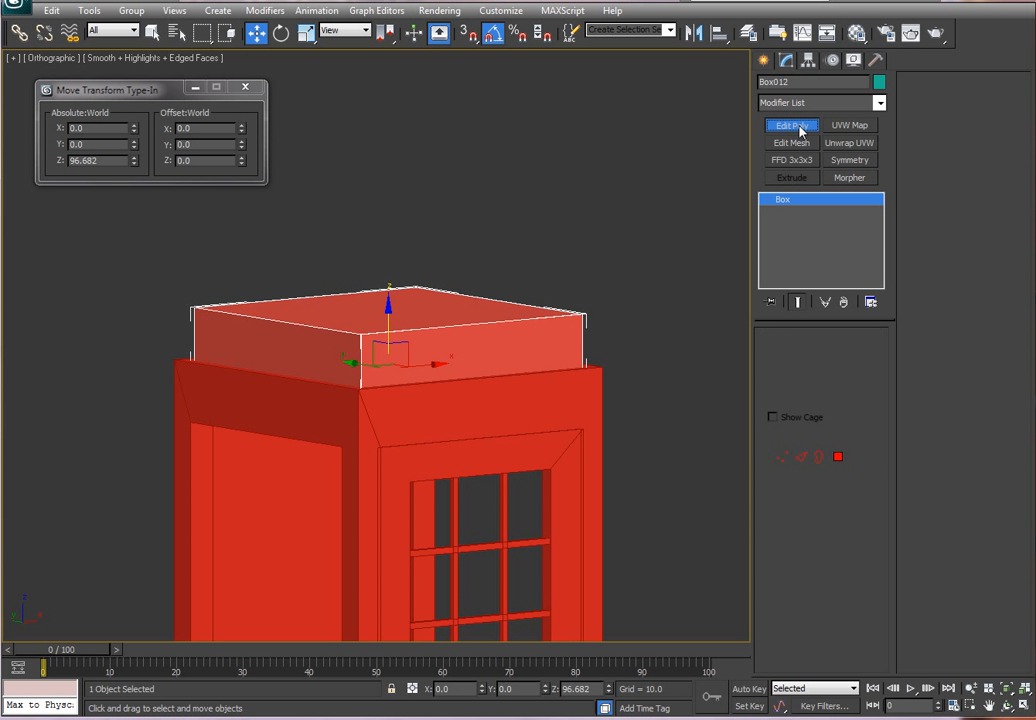
# Add an Edit Poly modifier to the sign box and delete its top polygon
pyautogui.click(792, 126)
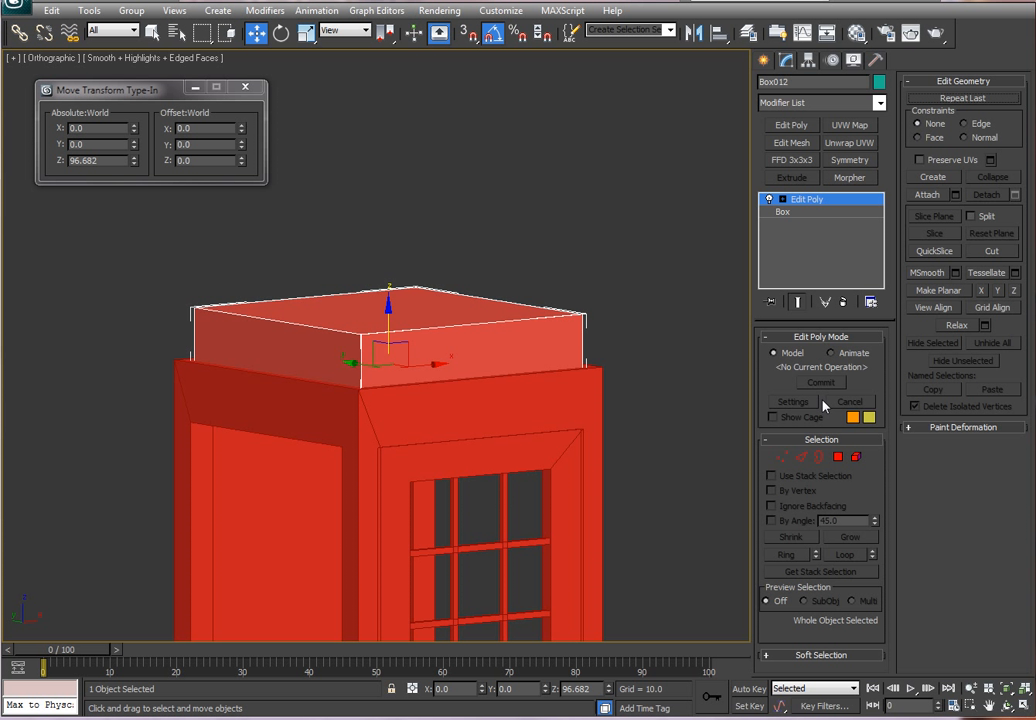
pyautogui.click(838, 458)
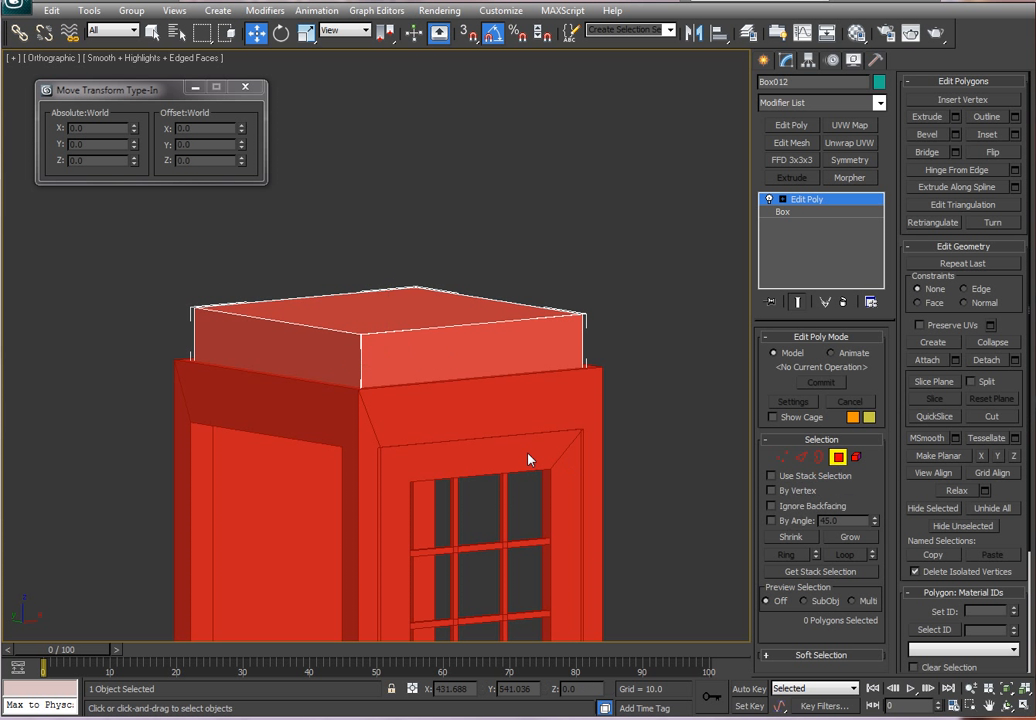
pyautogui.click(390, 319)
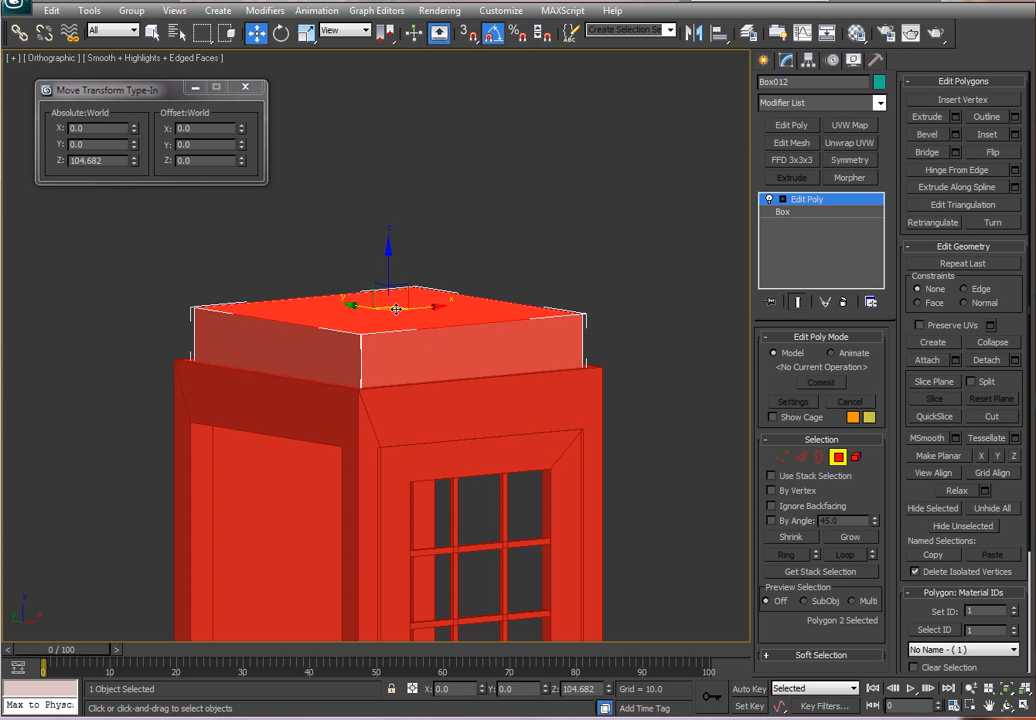
pyautogui.press('Delete')
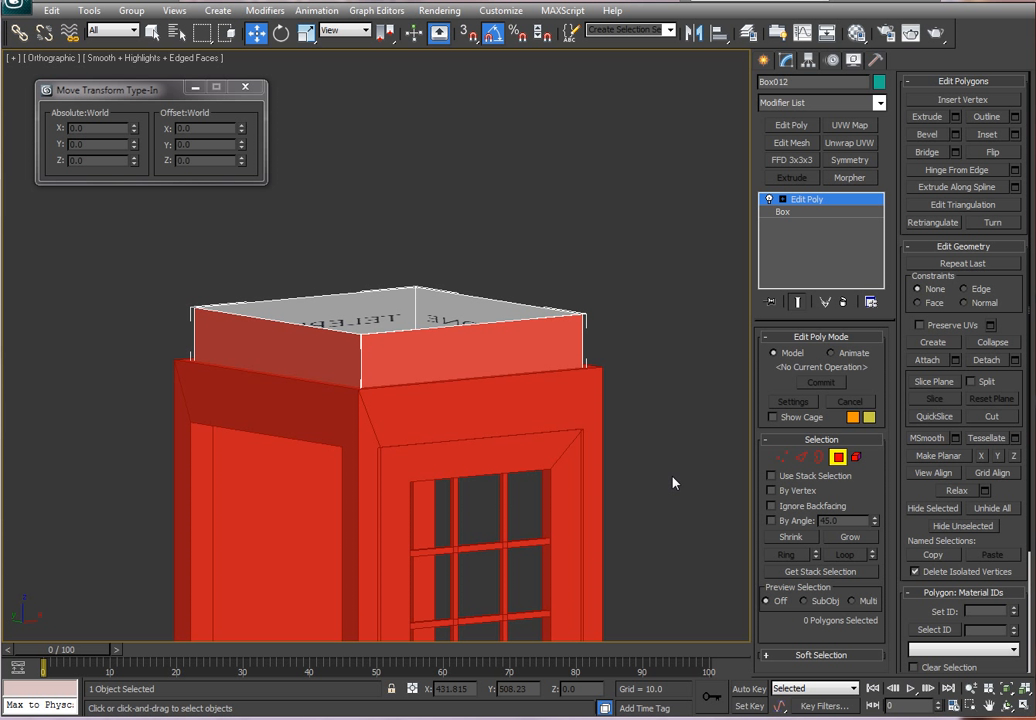
pyautogui.press('4')
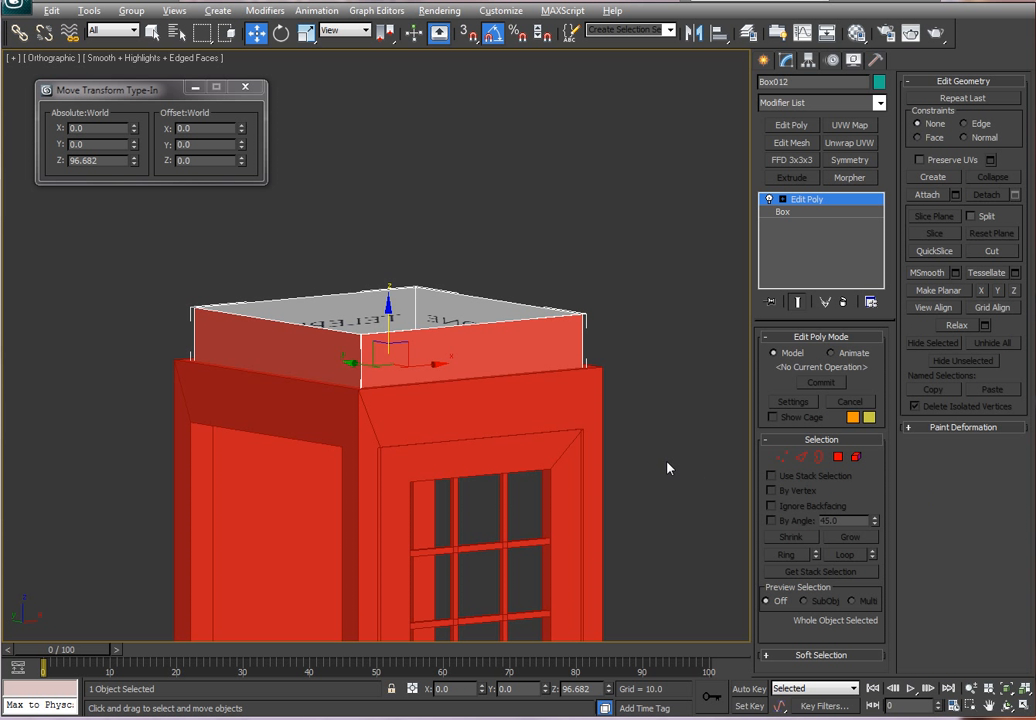
# Isolate the sign box and delete its bottom polygon
pyautogui.hotkey('alt', 'q')
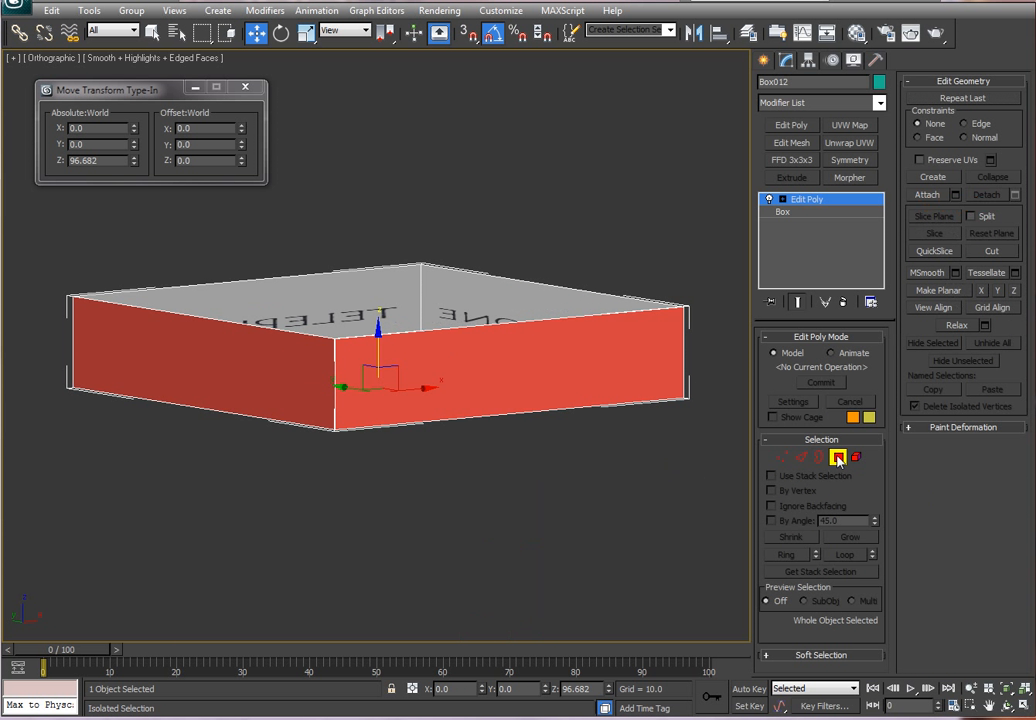
pyautogui.click(838, 457)
pyautogui.keyDown('alt'); pyautogui.moveTo(571, 504); pyautogui.dragTo(497, 389, button='middle'); pyautogui.keyUp('alt')
pyautogui.click(497, 389)
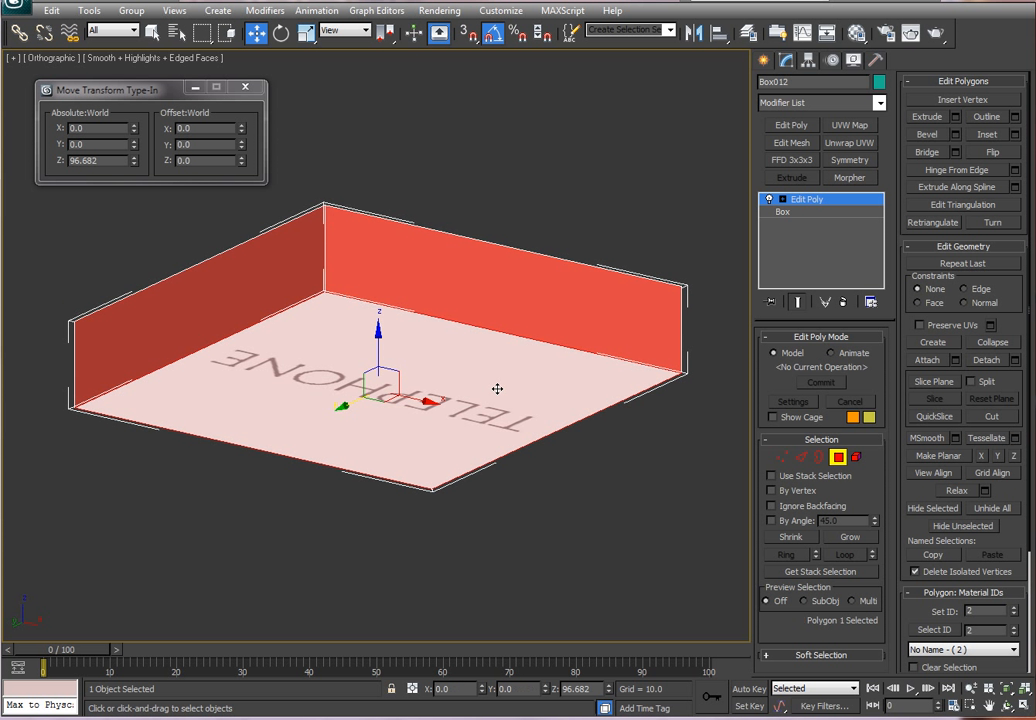
pyautogui.press('Delete')
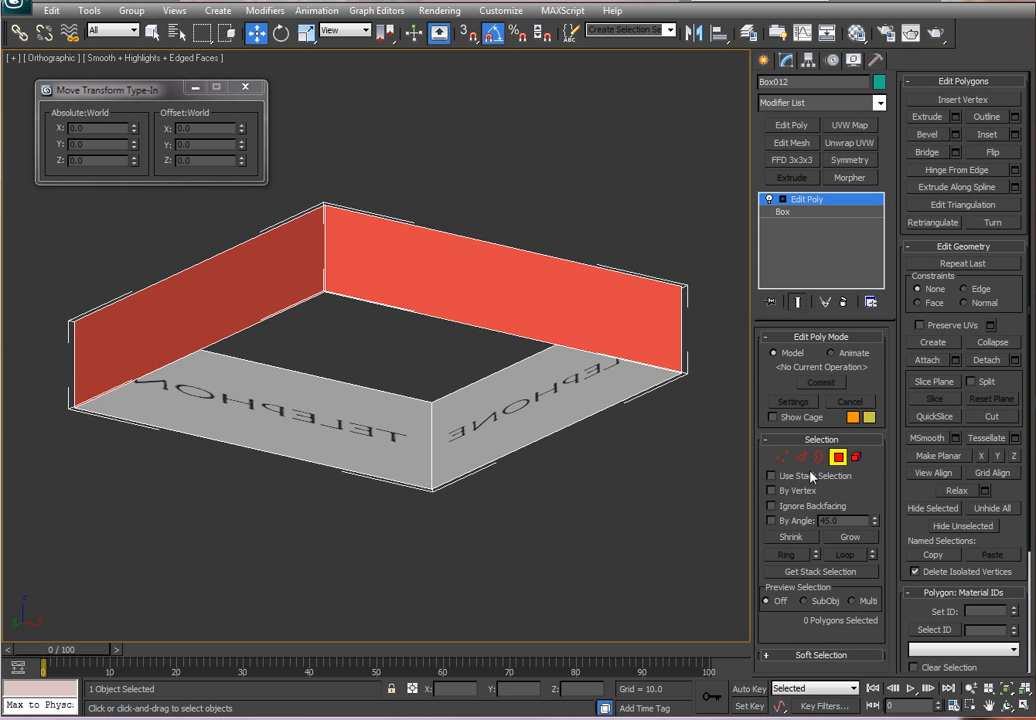
pyautogui.keyDown('alt'); pyautogui.moveTo(458, 394); pyautogui.dragTo(374, 500, button='middle'); pyautogui.keyUp('alt')
pyautogui.click(318, 425)
pyautogui.keyDown('ctrl'); pyautogui.click(488, 420); pyautogui.keyUp('ctrl')
pyautogui.keyDown('ctrl'); pyautogui.click(425, 412); pyautogui.keyUp('ctrl')
pyautogui.keyDown('alt'); pyautogui.moveTo(523, 530); pyautogui.dragTo(447, 541, button='middle'); pyautogui.keyUp('alt')
pyautogui.keyDown('ctrl'); pyautogui.click(519, 449); pyautogui.keyUp('ctrl')
pyautogui.keyDown('alt'); pyautogui.moveTo(464, 439); pyautogui.dragTo(862, 546, button='middle'); pyautogui.keyUp('alt')
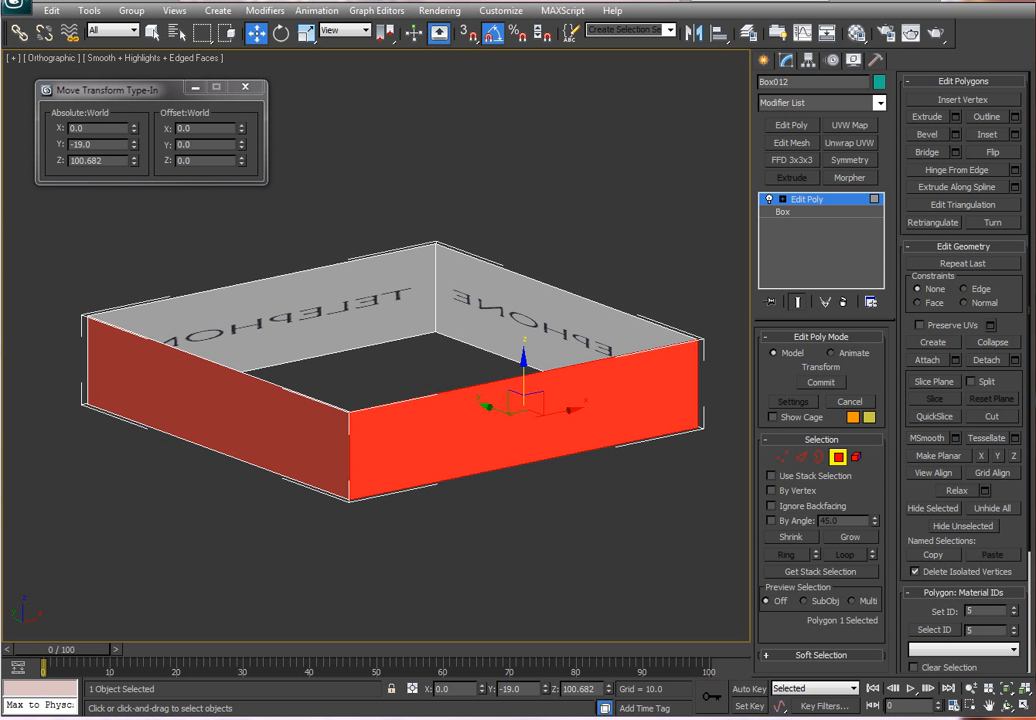
# Select all four side polygons of the sign box
pyautogui.click(307, 447)
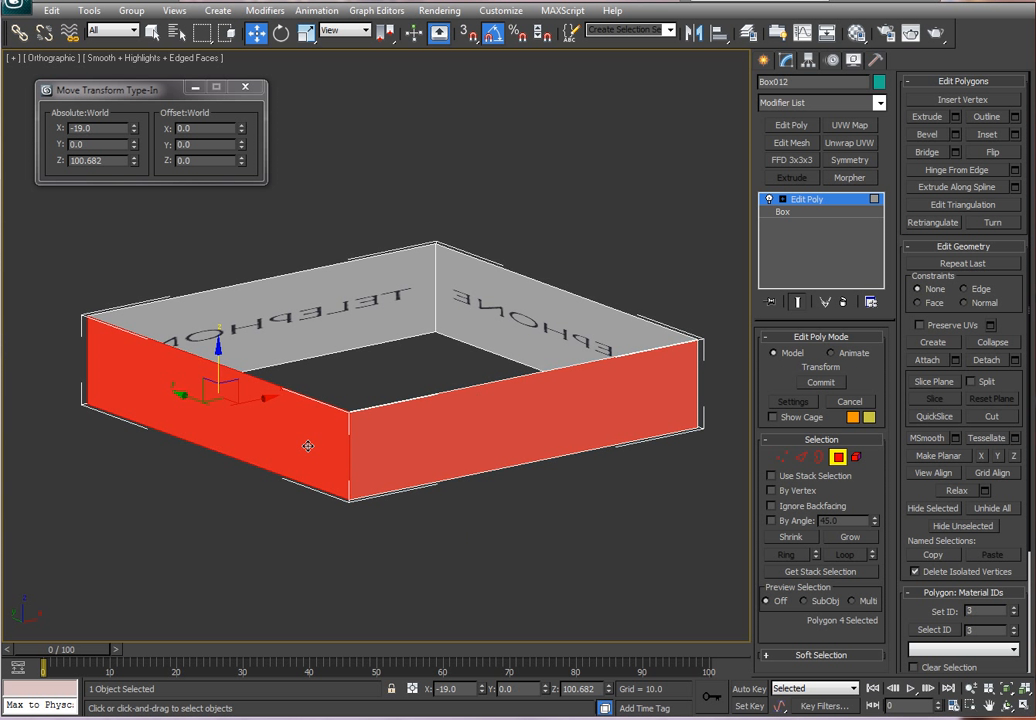
pyautogui.keyDown('ctrl'); pyautogui.click(444, 458); pyautogui.keyUp('ctrl')
pyautogui.keyDown('alt'); pyautogui.moveTo(600, 535); pyautogui.dragTo(340, 539, button='middle'); pyautogui.keyUp('alt')
pyautogui.keyDown('ctrl'); pyautogui.click(270, 479); pyautogui.keyUp('ctrl')
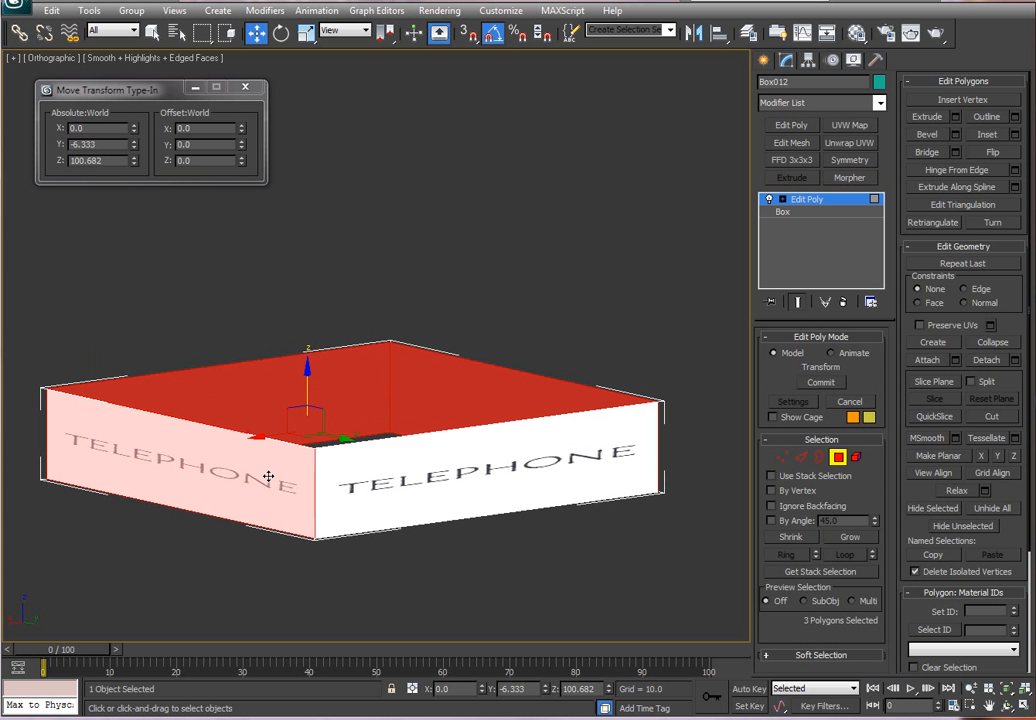
pyautogui.keyDown('ctrl'); pyautogui.click(415, 503); pyautogui.keyUp('ctrl')
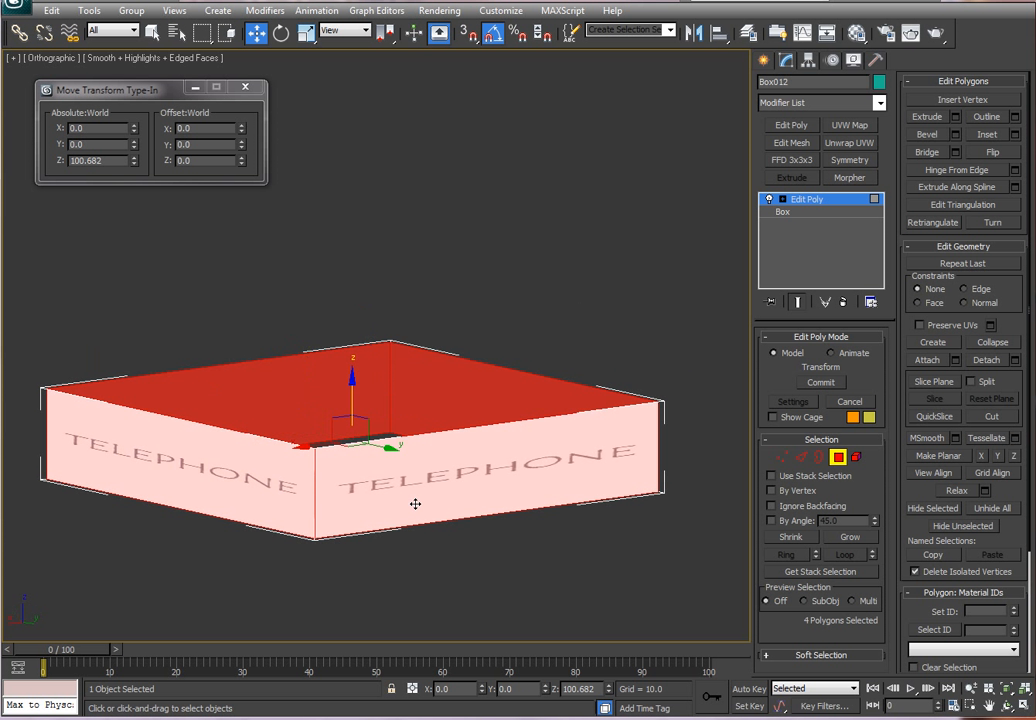
# Inset the four selected side polygons individually, using By Polygon with an amount of 1.618
pyautogui.click(1015, 134)
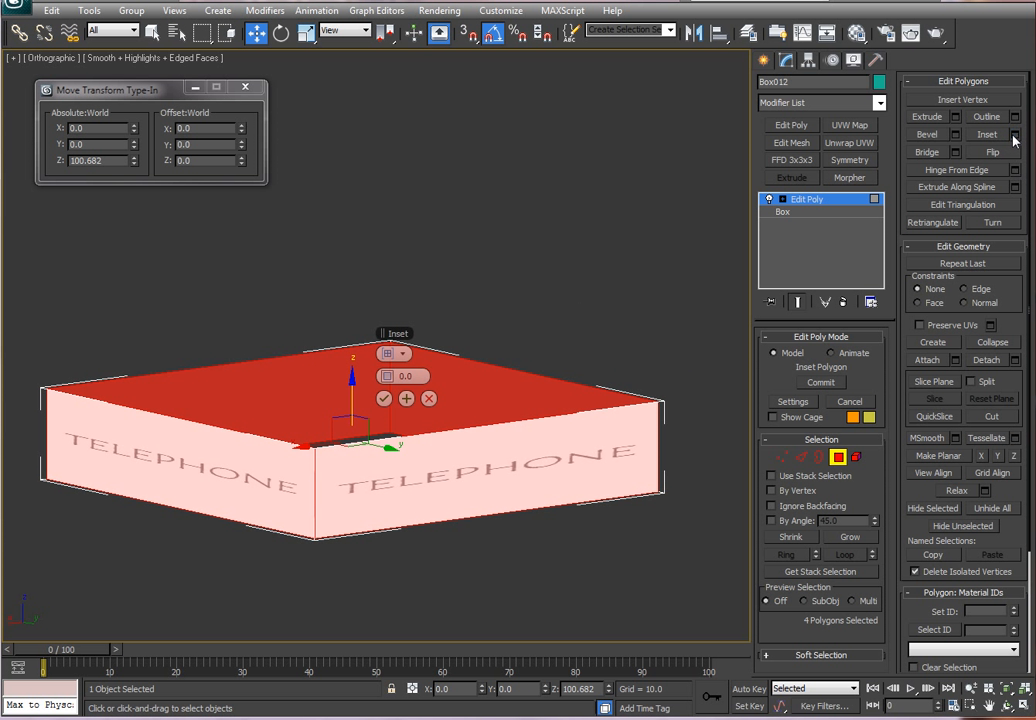
pyautogui.click(401, 354)
pyautogui.click(444, 379)
pyautogui.moveTo(395, 376); pyautogui.dragTo(388, 376)
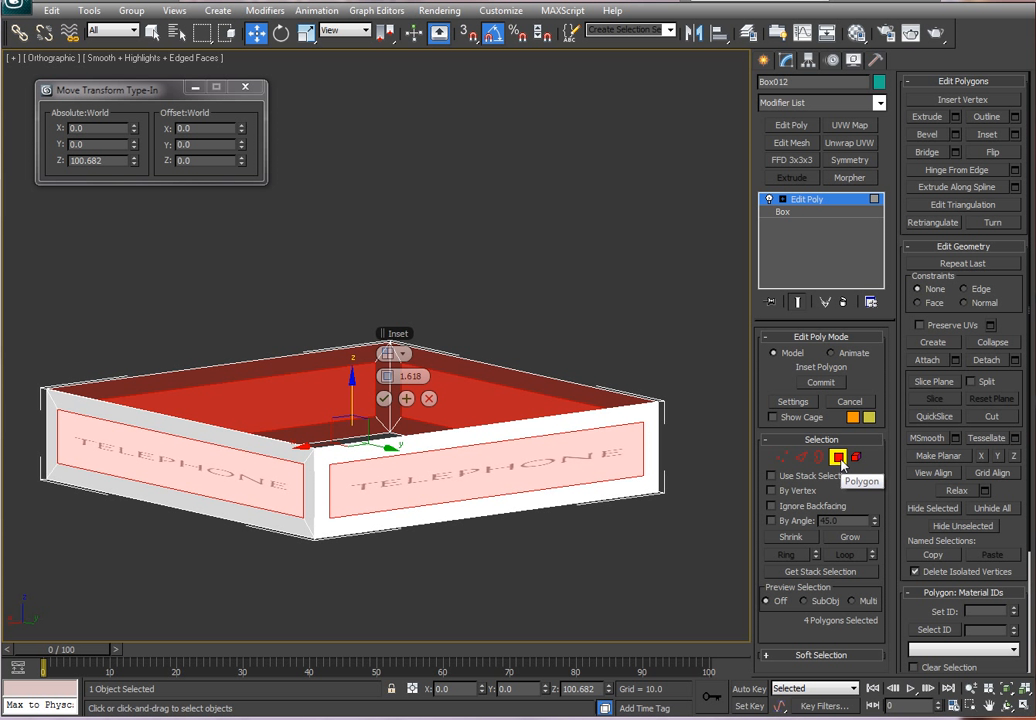
pyautogui.click(838, 458)
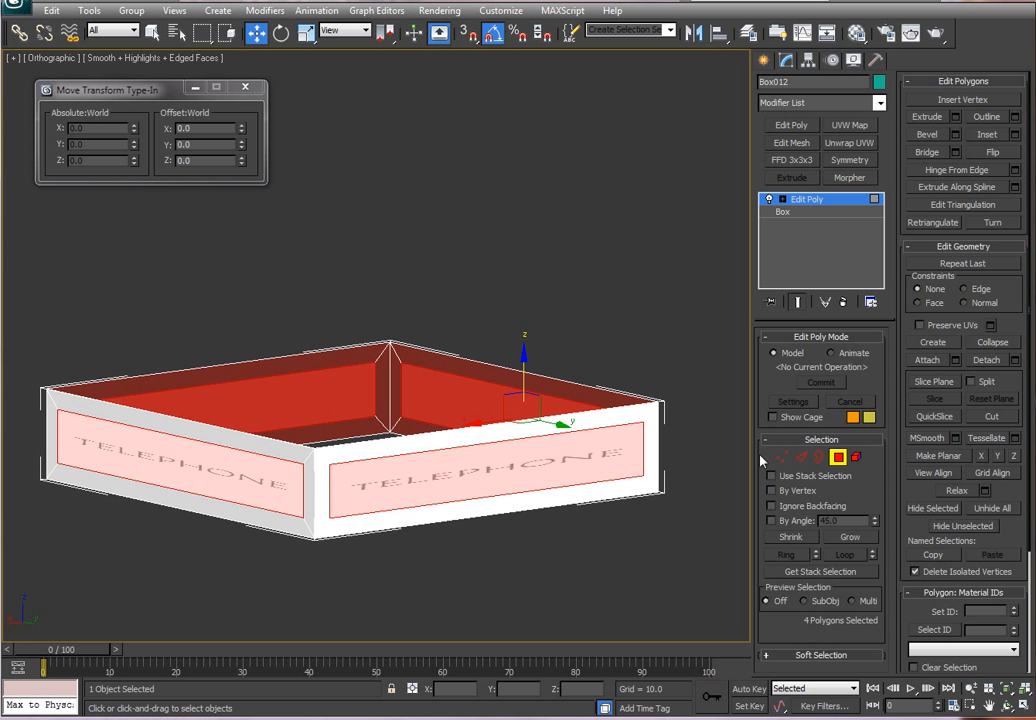
# Select every polygon of the sign box and set the material ID to 1
pyautogui.moveTo(715, 612); pyautogui.dragTo(67, 279)
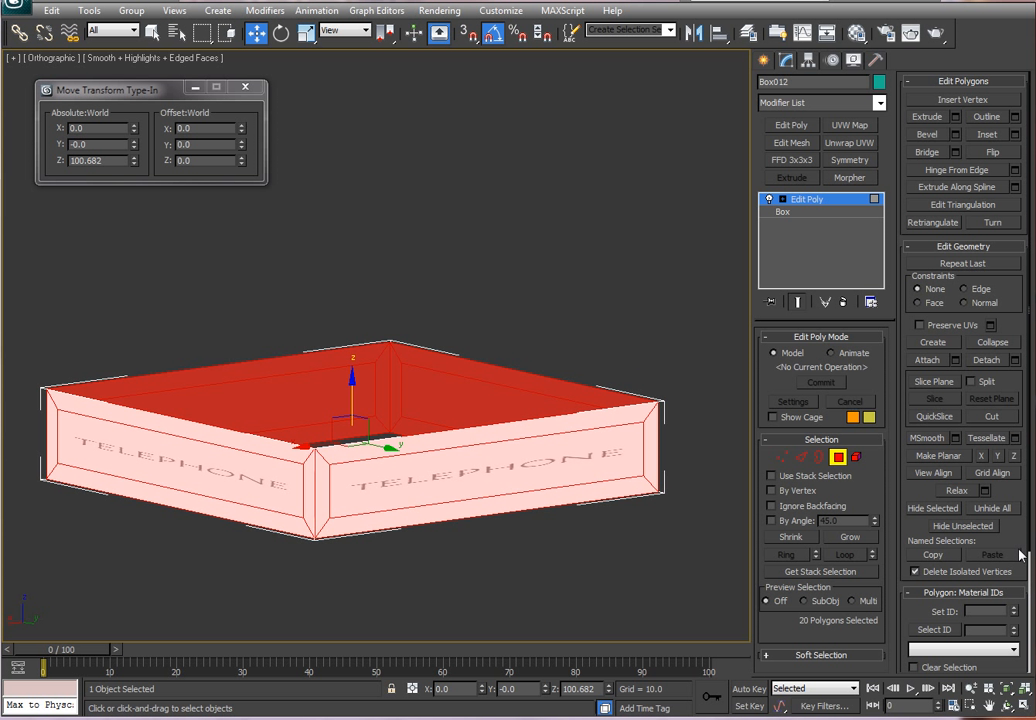
pyautogui.moveTo(1017, 537); pyautogui.dragTo(1001, 374)
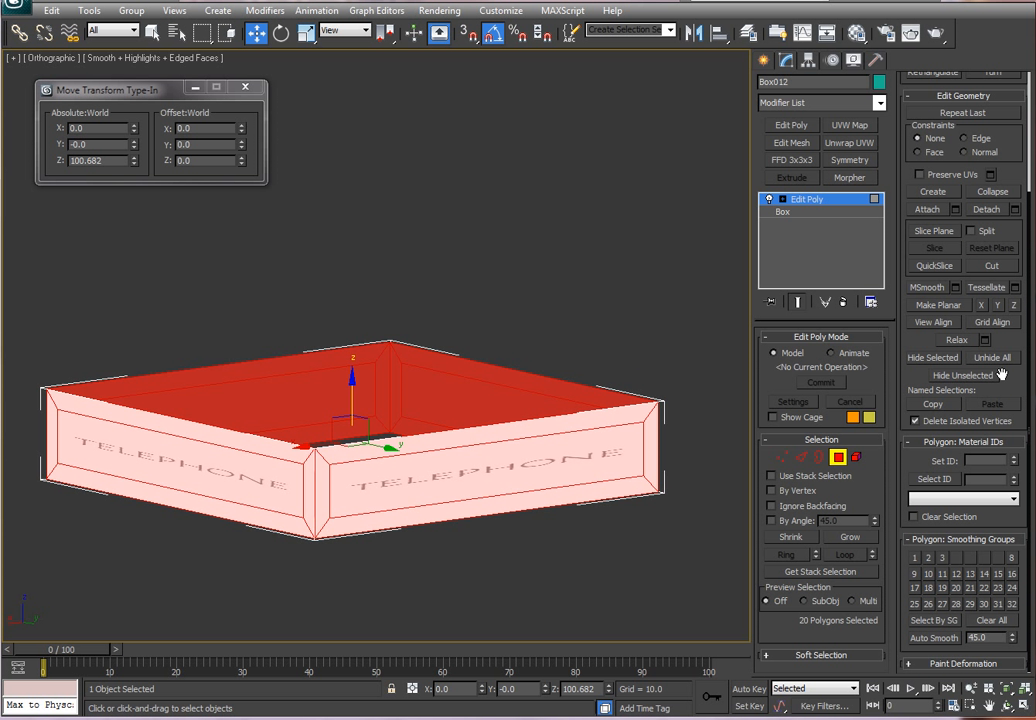
pyautogui.click(1014, 462)
# Select the four inset panels on the sides, set their material ID to 2, and leave polygon editing
pyautogui.click(516, 488)
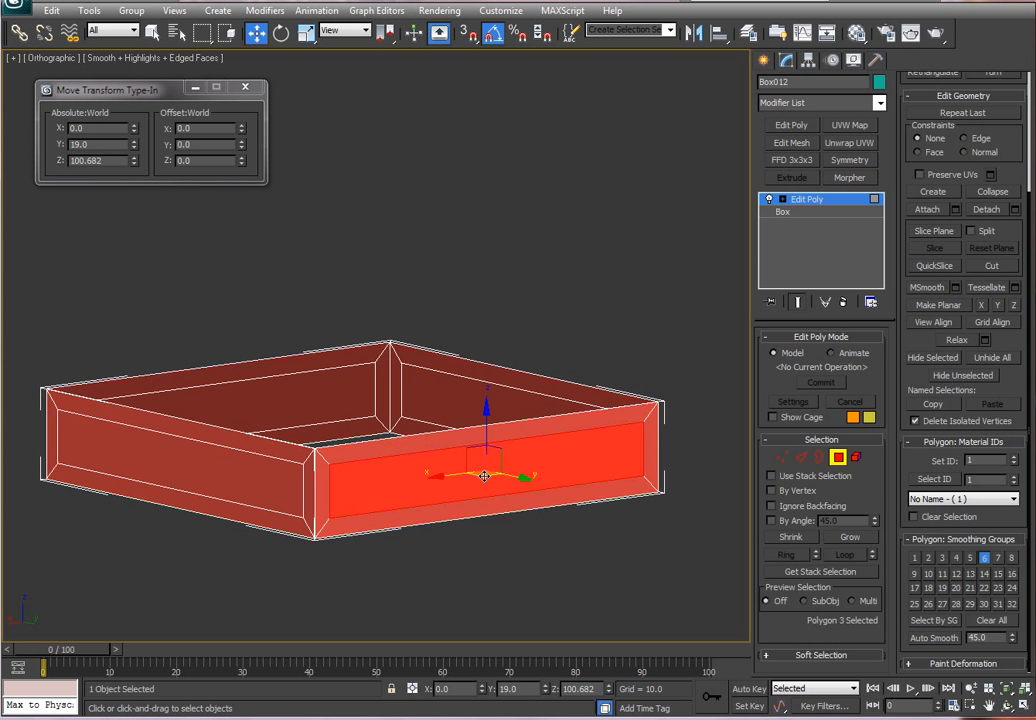
pyautogui.keyDown('ctrl'); pyautogui.click(227, 467); pyautogui.keyUp('ctrl')
pyautogui.keyDown('alt'); pyautogui.moveTo(333, 380); pyautogui.dragTo(617, 384, button='middle'); pyautogui.keyUp('alt')
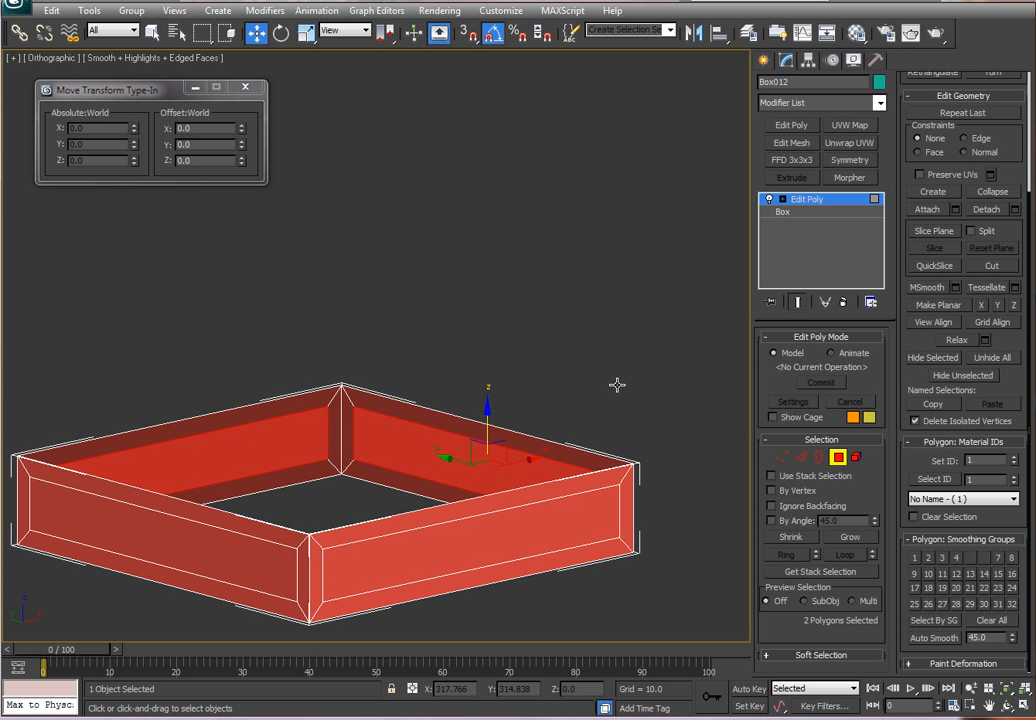
pyautogui.keyDown('ctrl'); pyautogui.click(437, 556); pyautogui.keyUp('ctrl')
pyautogui.keyDown('ctrl'); pyautogui.click(239, 554); pyautogui.keyUp('ctrl')
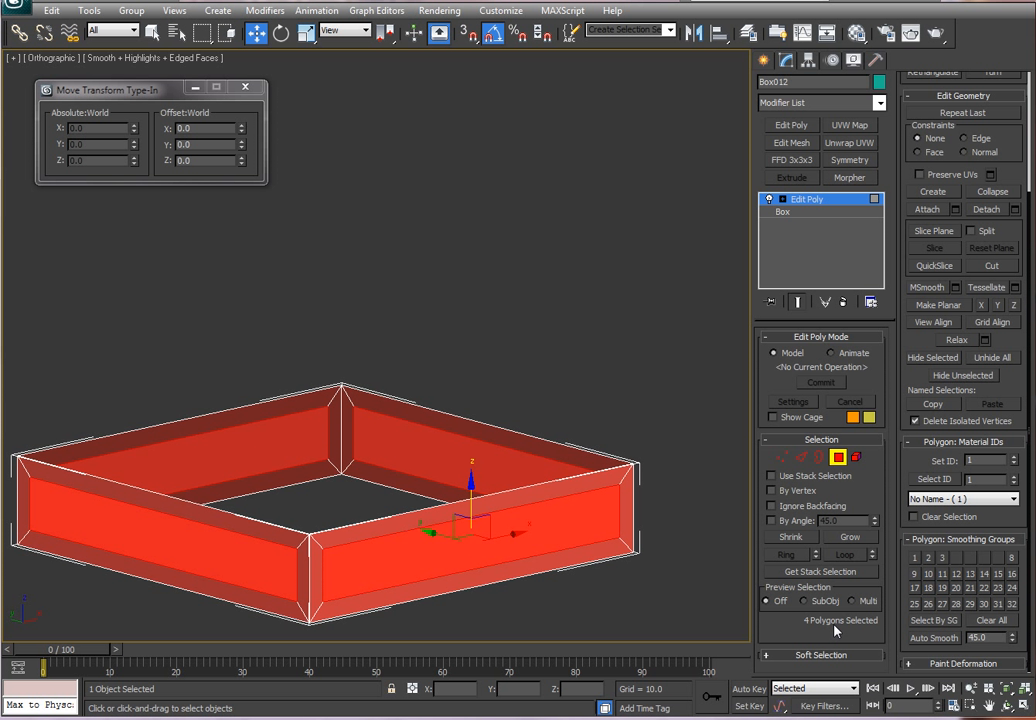
pyautogui.click(1014, 458)
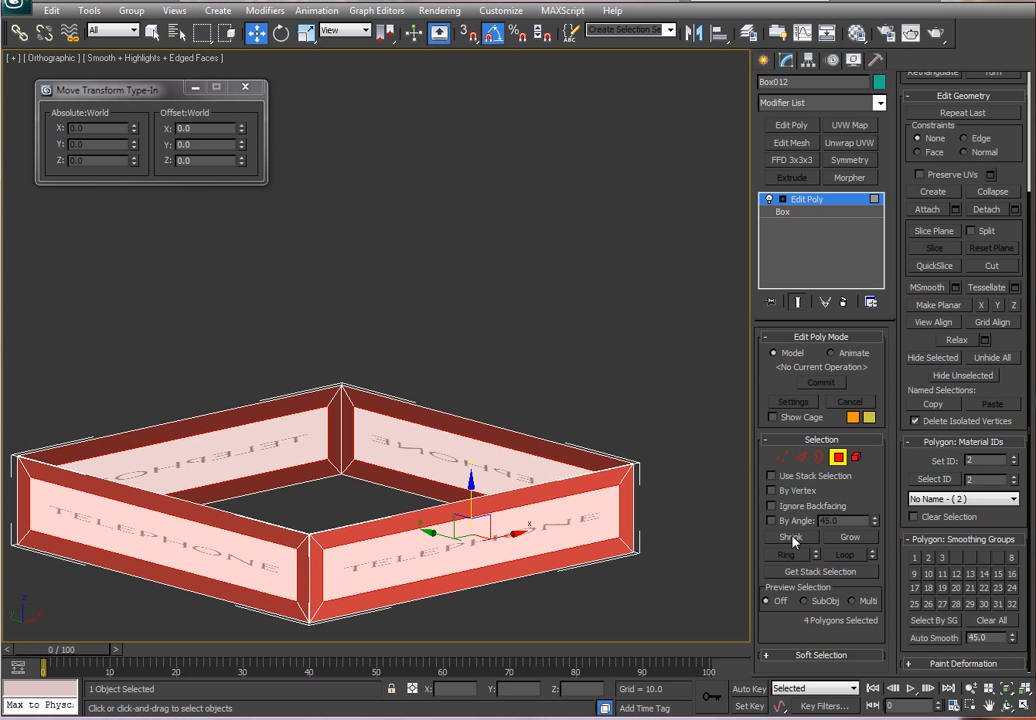
pyautogui.click(838, 458)
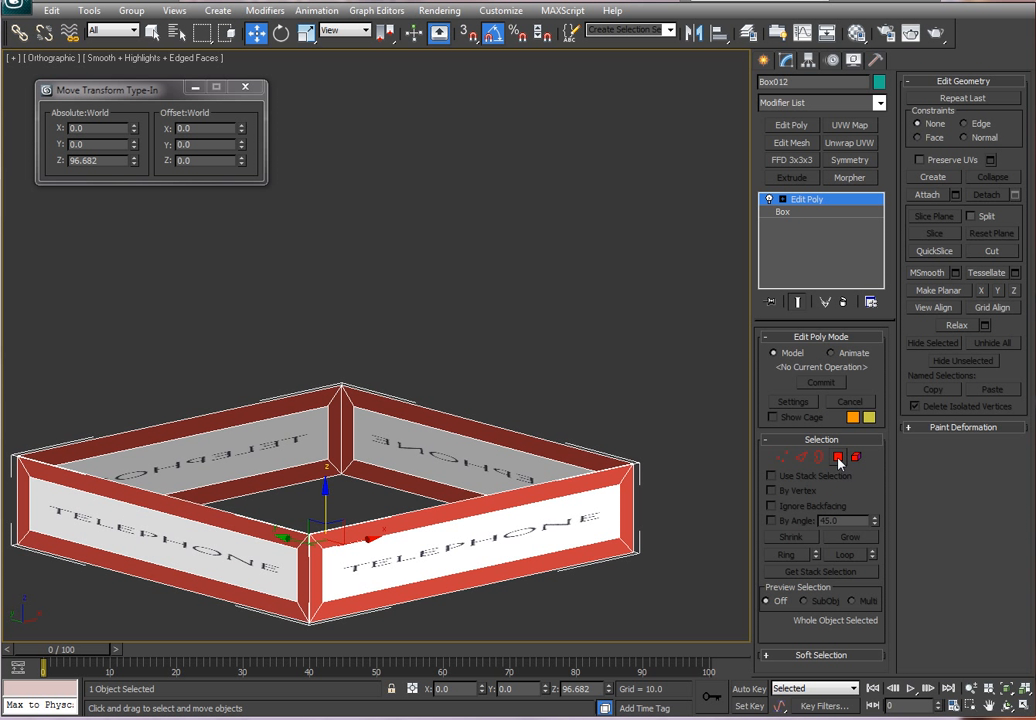
# Add a UVW Map modifier to the sign box and activate its gizmo for editing
pyautogui.click(803, 102)
pyautogui.scroll(-14, 860, 640)
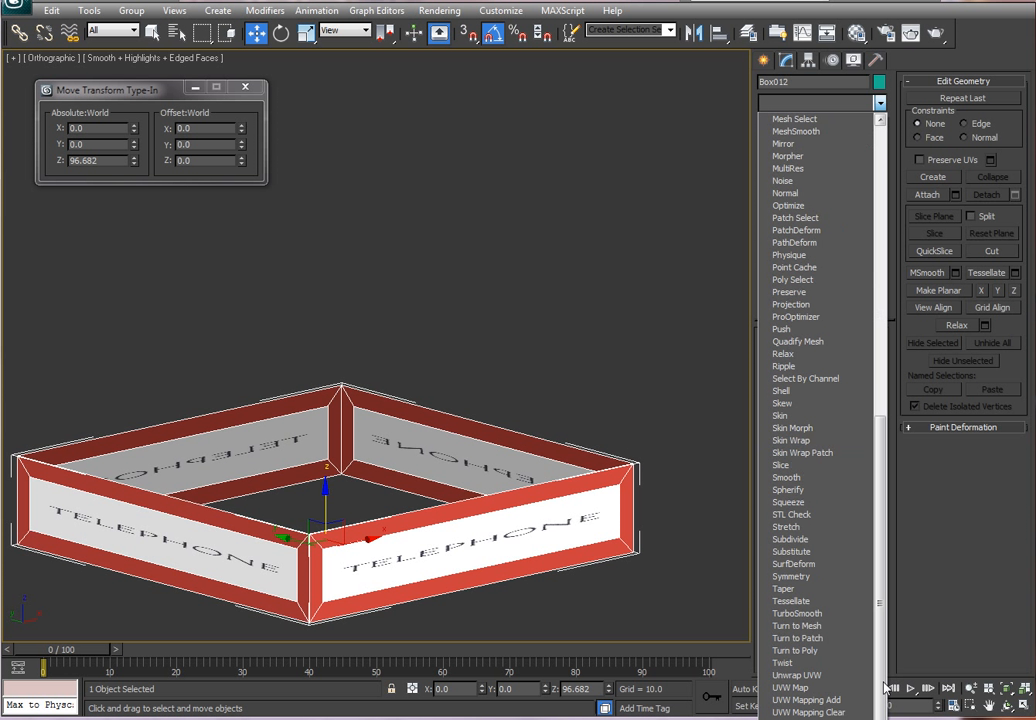
pyautogui.click(792, 688)
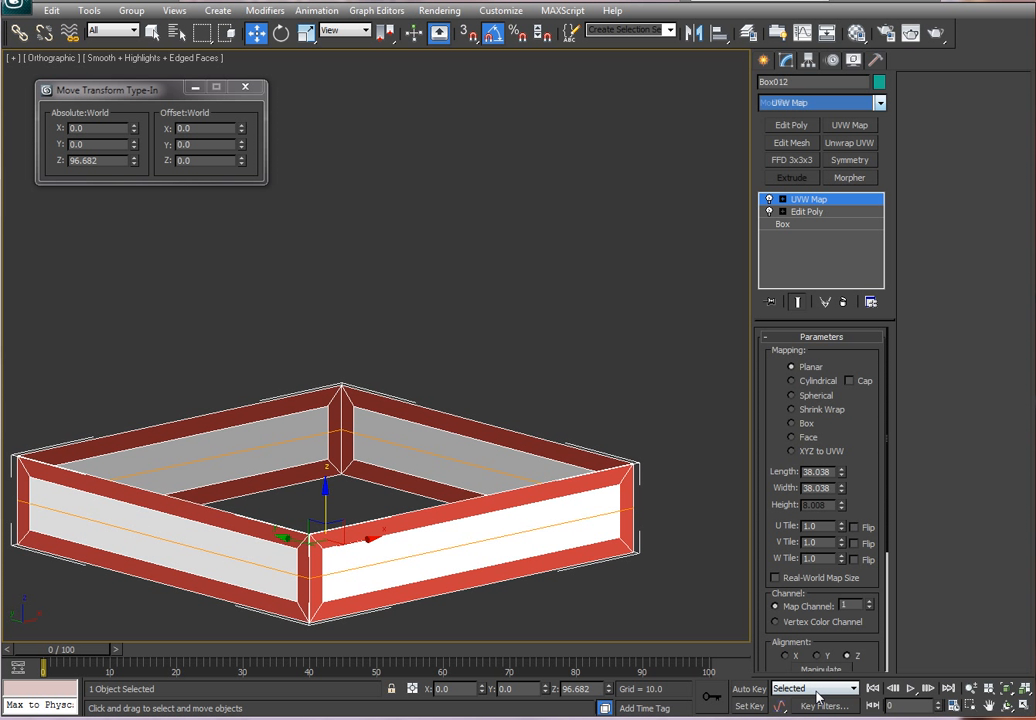
pyautogui.click(783, 199)
pyautogui.click(807, 211)
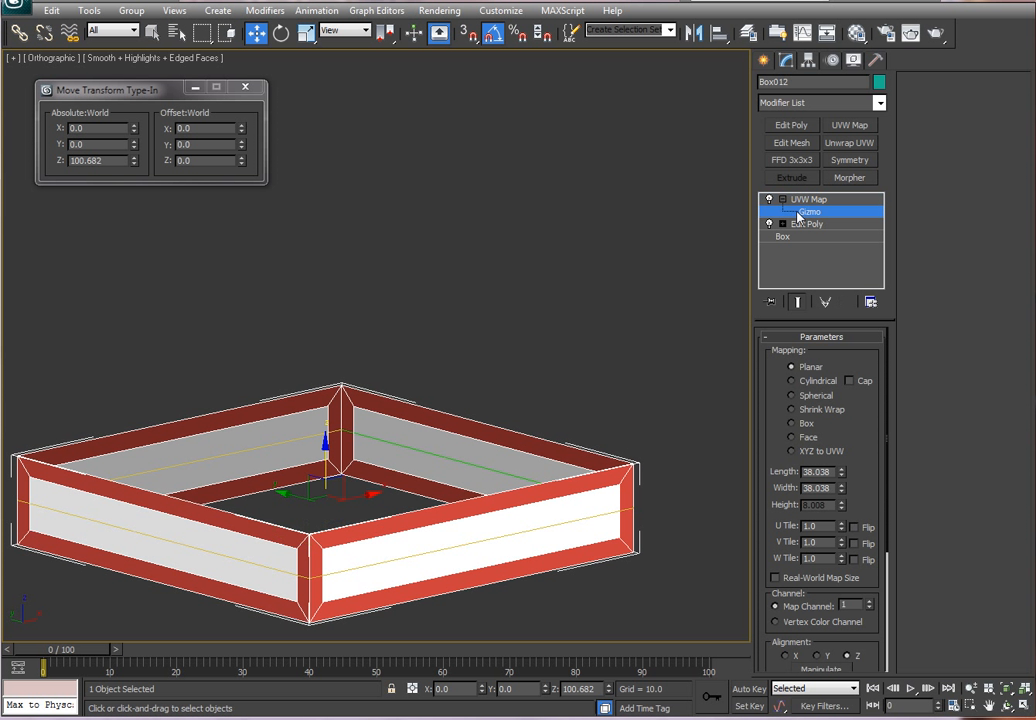
# Rotate the planar mapping gizmo about the X axis until it stands upright, facing the front panel
pyautogui.click(281, 33)
pyautogui.moveTo(289, 486)
pyautogui.mouseDown()
pyautogui.moveTo(308, 431)
pyautogui.moveTo(271, 478)
pyautogui.mouseUp()
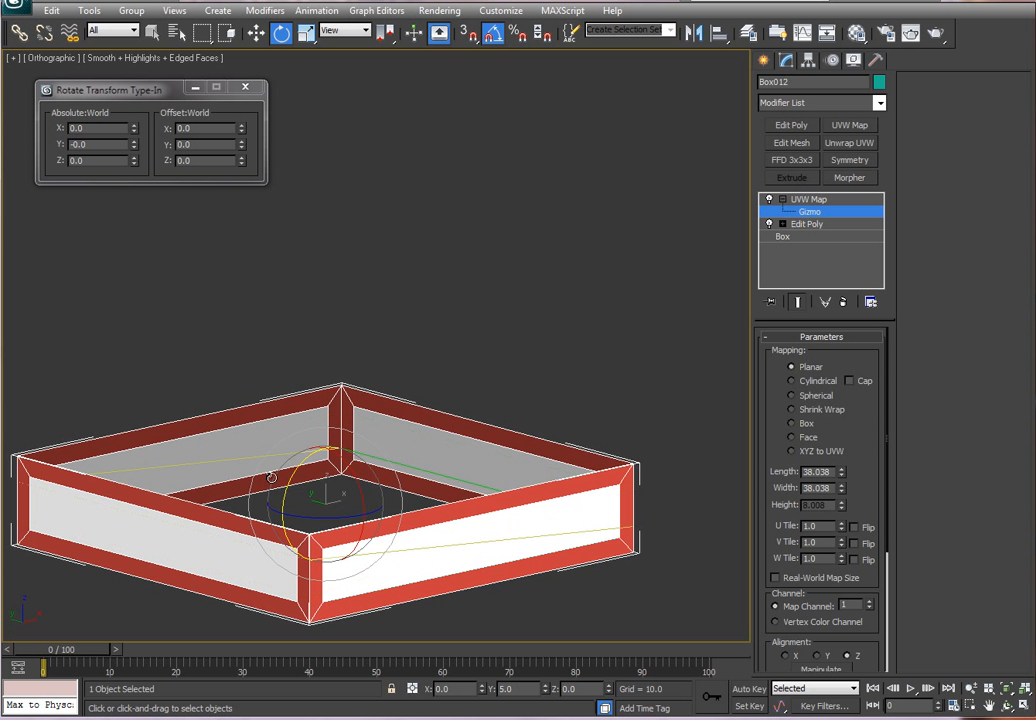
pyautogui.scroll(-3, 470, 409)
pyautogui.keyDown('alt'); pyautogui.moveTo(615, 400); pyautogui.dragTo(352, 377, button='middle'); pyautogui.keyUp('alt')
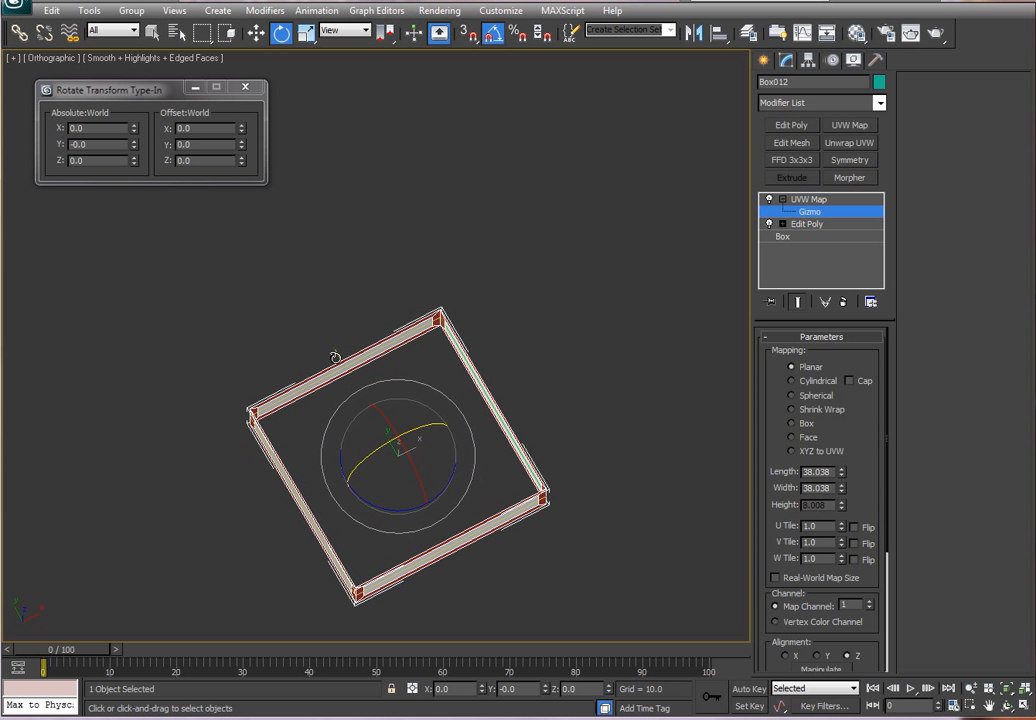
pyautogui.moveTo(415, 467); pyautogui.dragTo(467, 517)
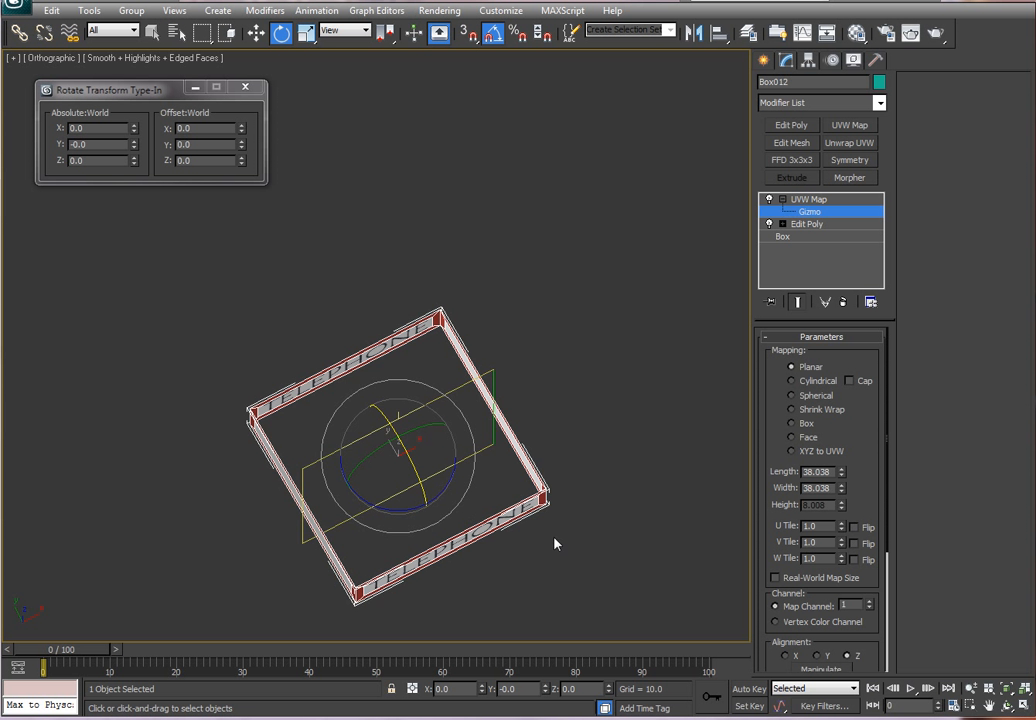
pyautogui.keyDown('alt'); pyautogui.moveTo(555, 540); pyautogui.dragTo(601, 453, button='middle'); pyautogui.keyUp('alt')
pyautogui.scroll(2, 427, 411)
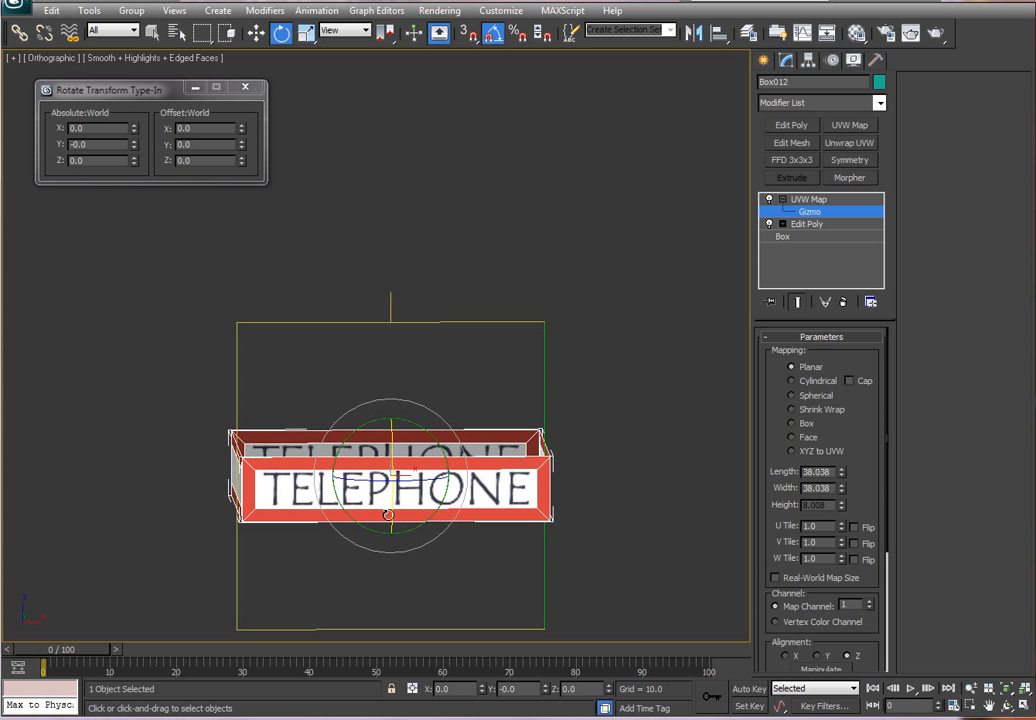
pyautogui.keyDown('alt'); pyautogui.moveTo(650, 479); pyautogui.dragTo(686, 485, button='middle'); pyautogui.keyUp('alt')
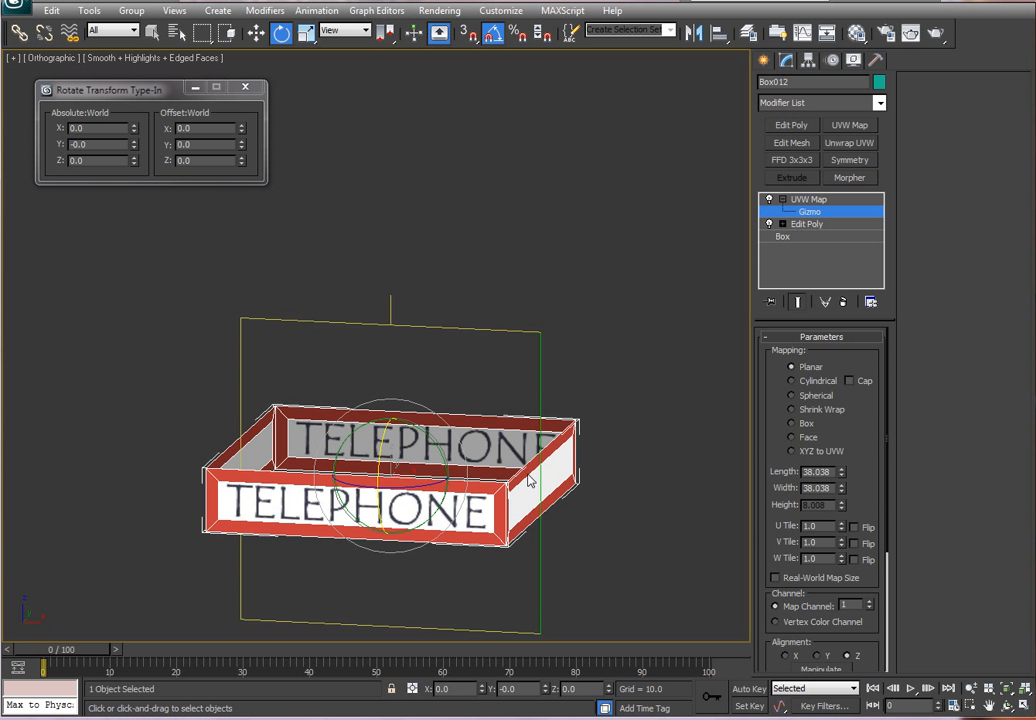
# Switch the UVW mapping type to Box and set the mapping height to 38
pyautogui.click(792, 423)
pyautogui.keyDown('alt'); pyautogui.moveTo(612, 490); pyautogui.dragTo(539, 502, button='middle'); pyautogui.keyUp('alt')
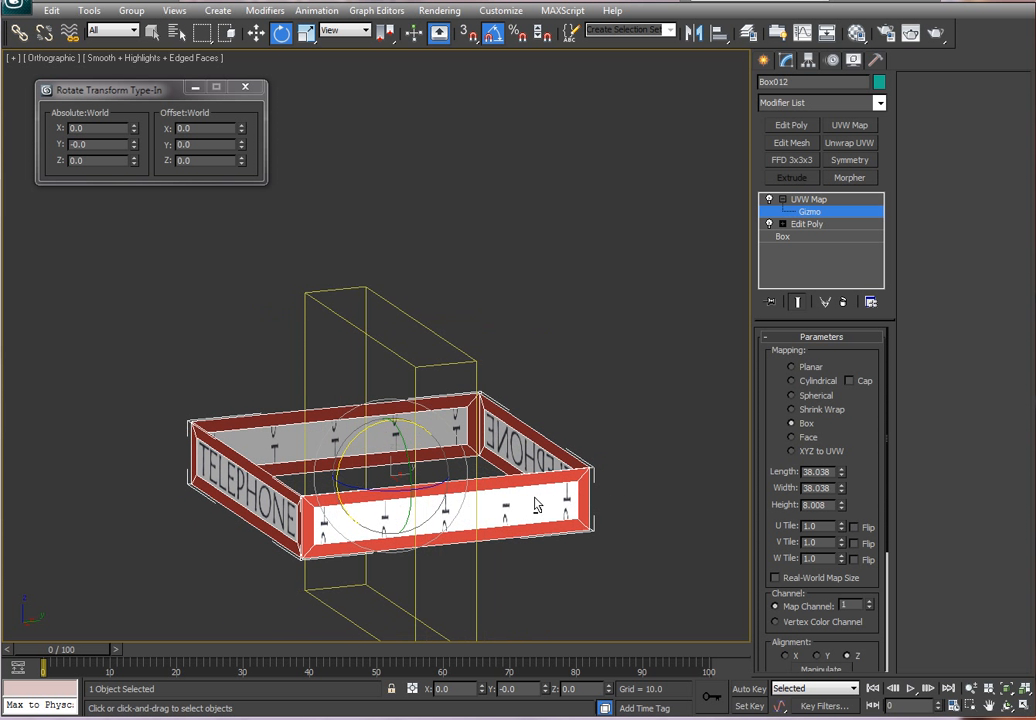
pyautogui.keyDown('alt'); pyautogui.moveTo(651, 535); pyautogui.dragTo(636, 530, button='middle'); pyautogui.keyUp('alt')
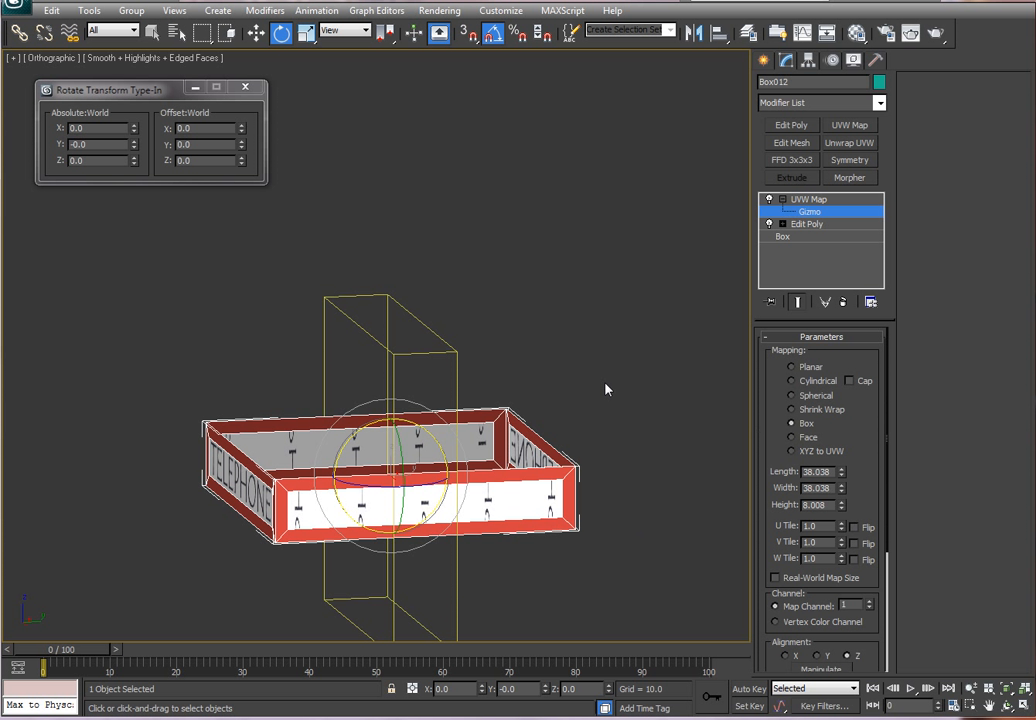
pyautogui.scroll(-1, 605, 389)
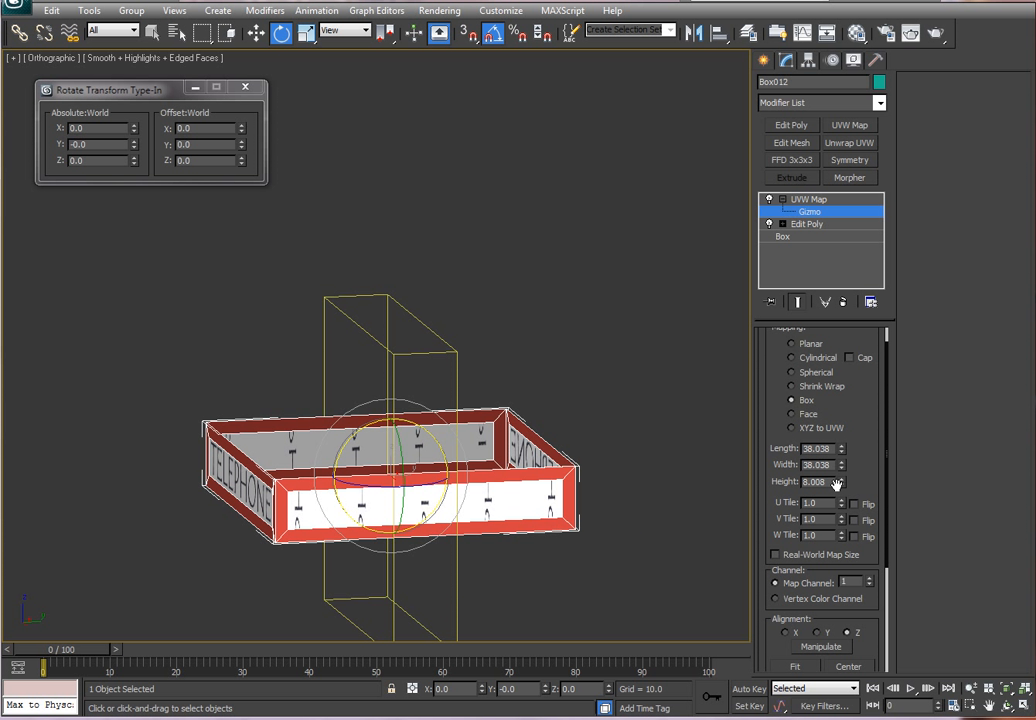
pyautogui.moveTo(833, 481); pyautogui.dragTo(764, 483)
pyautogui.write('38')
pyautogui.press('Return')
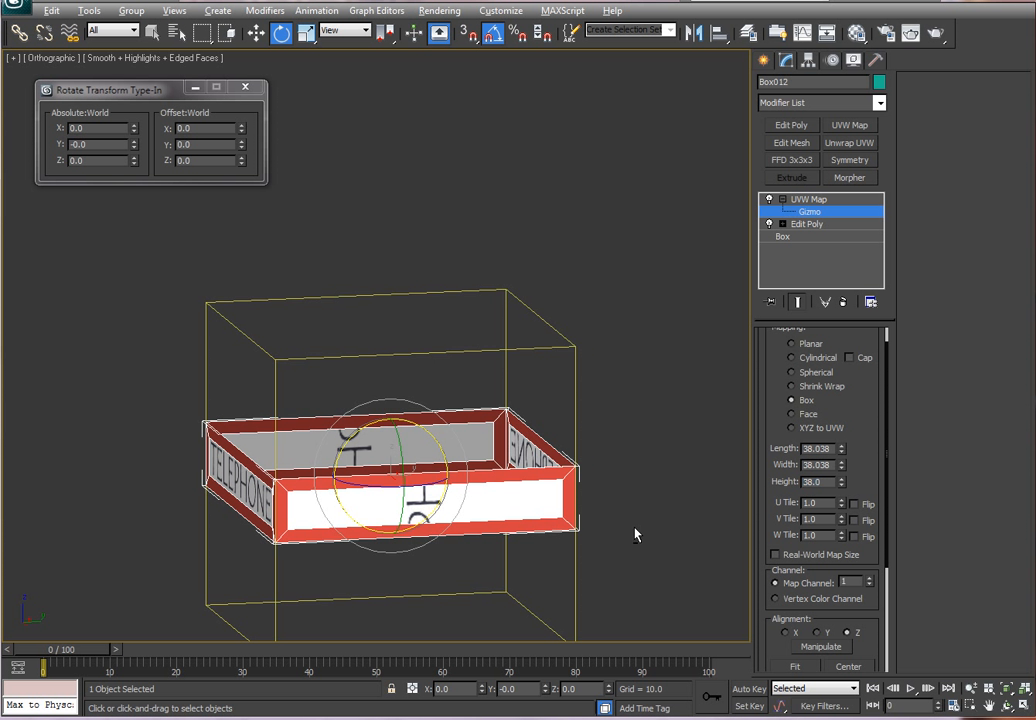
pyautogui.keyDown('alt'); pyautogui.moveTo(636, 536); pyautogui.dragTo(678, 553, button='middle'); pyautogui.keyUp('alt')
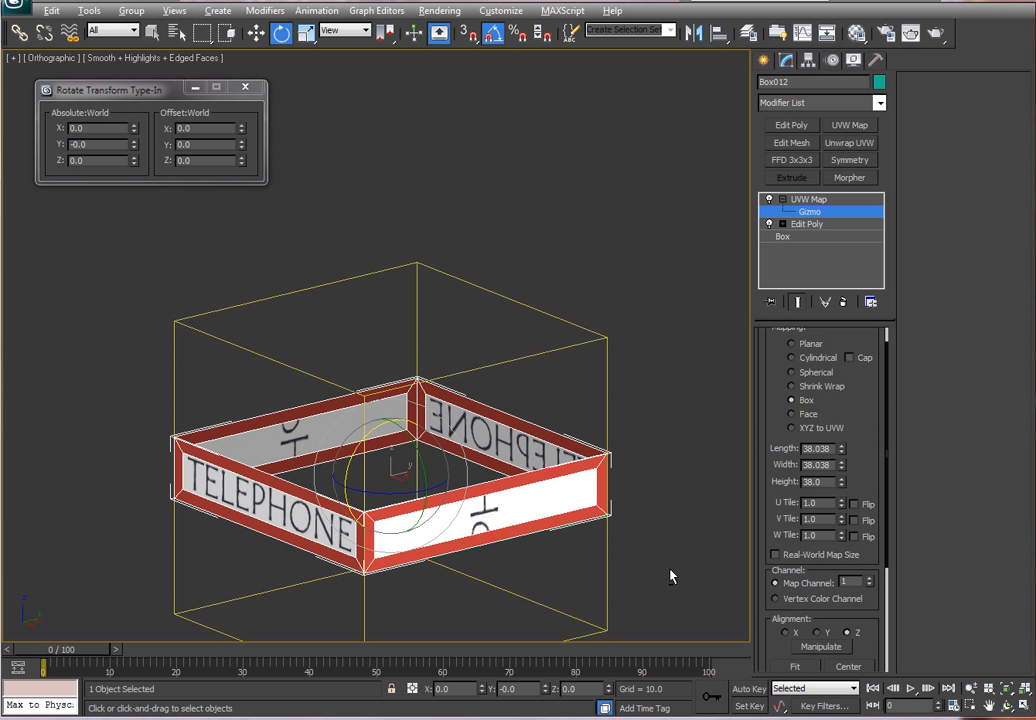
# Scale the mapping gizmo down uniformly until TELEPHONE fits within its panel, and collapse the stack to the UVW Map
pyautogui.keyDown('alt'); pyautogui.moveTo(671, 577); pyautogui.dragTo(697, 487, button='middle'); pyautogui.keyUp('alt')
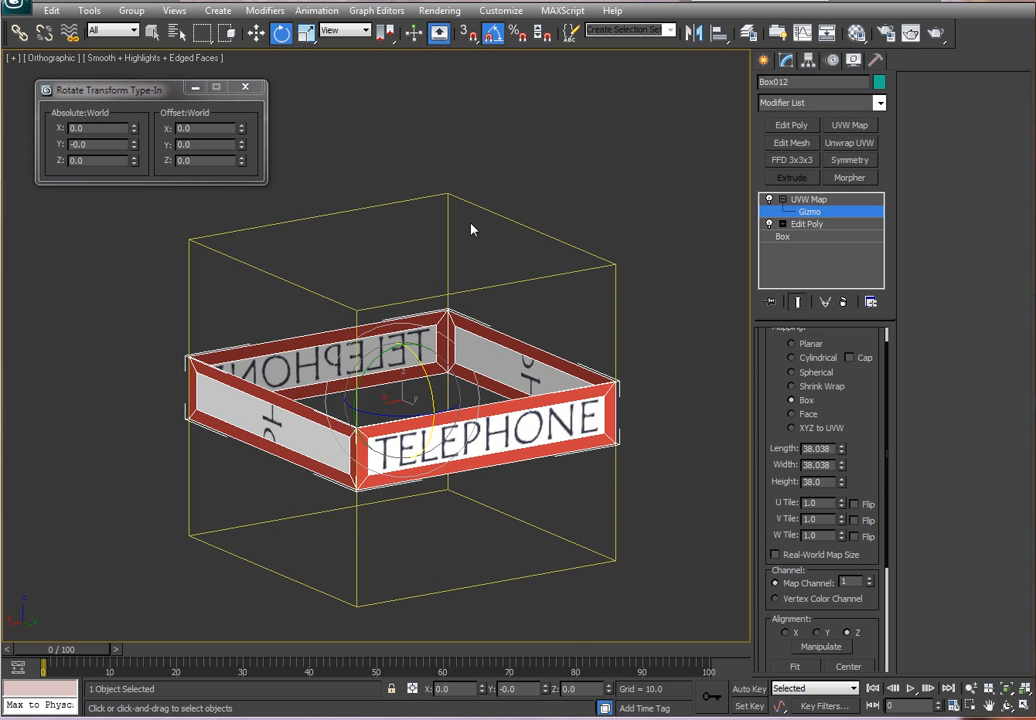
pyautogui.click(306, 33)
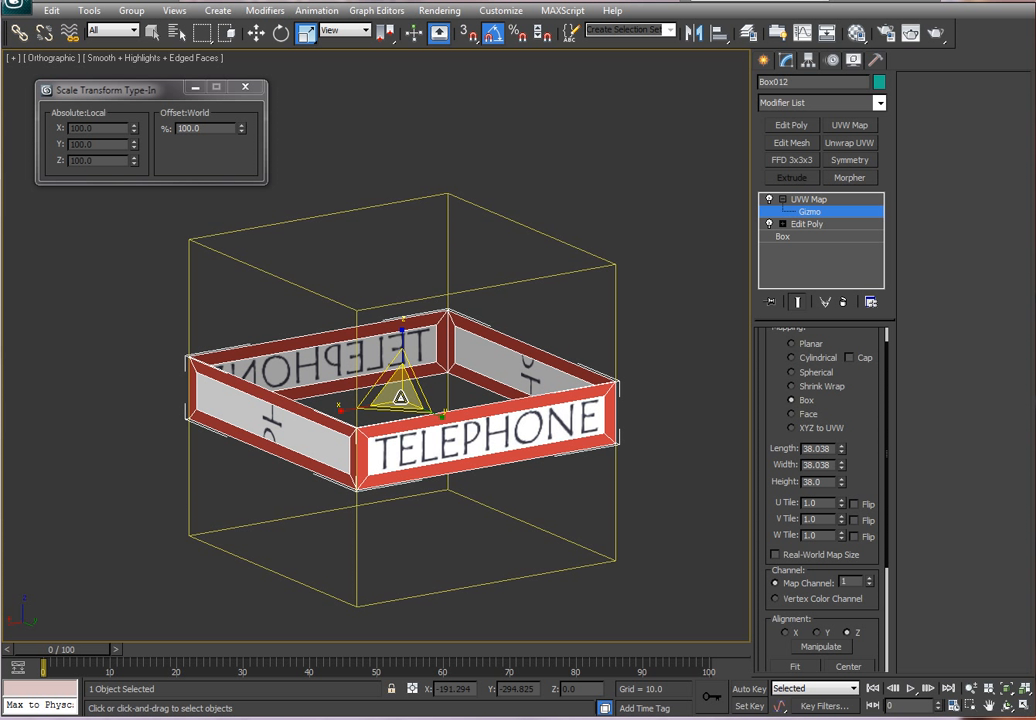
pyautogui.moveTo(401, 396); pyautogui.dragTo(401, 404)
pyautogui.moveTo(400, 401); pyautogui.dragTo(398, 408)
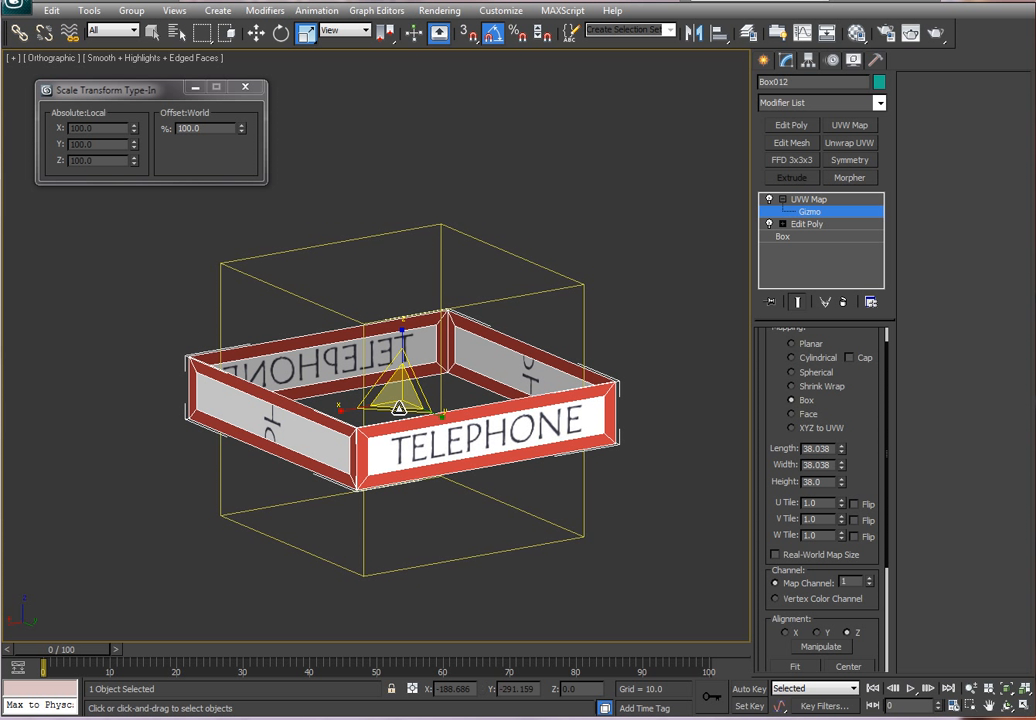
pyautogui.rightClick(812, 201)
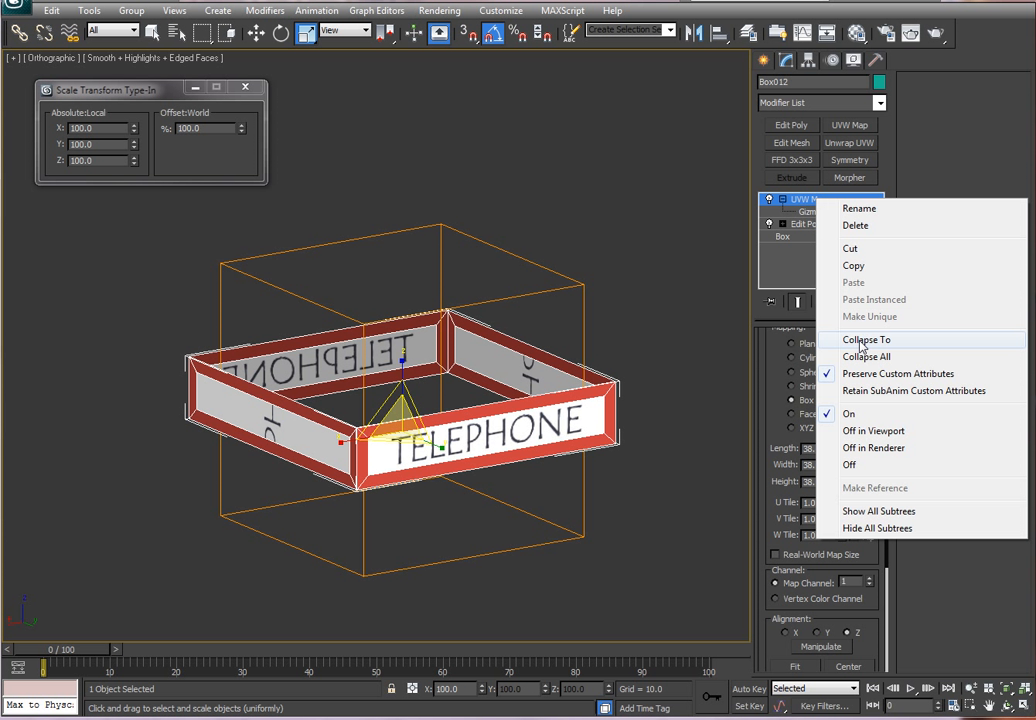
pyautogui.click(845, 340)
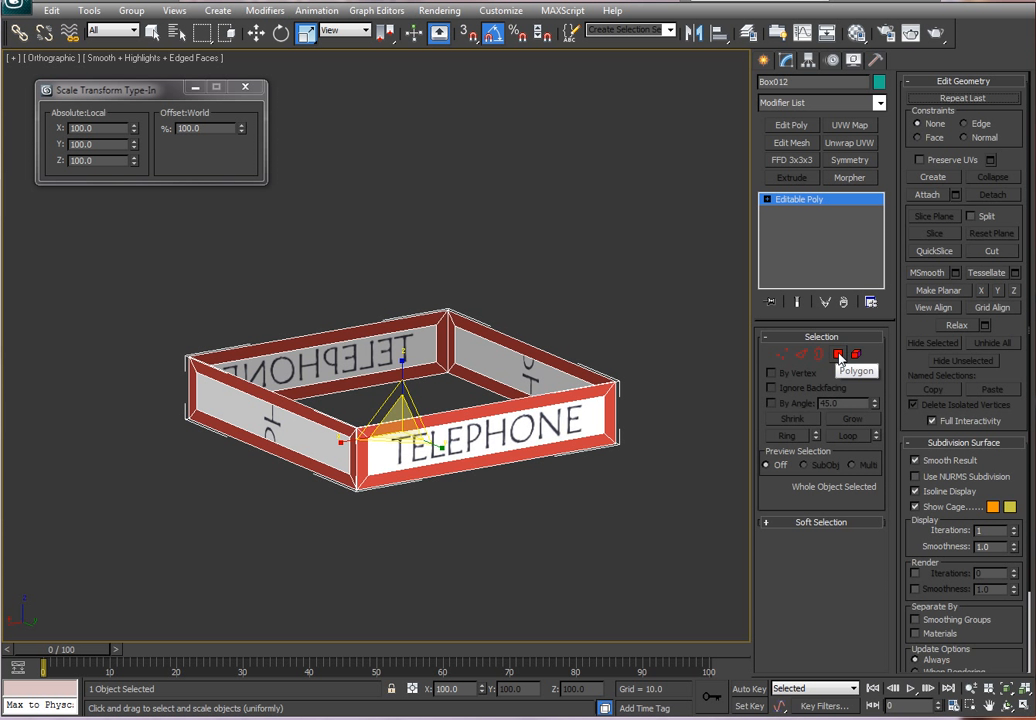
# Select the two opposite inset panels with misoriented lettering as polygons on the sign box
pyautogui.click(838, 354)
pyautogui.click(294, 427)
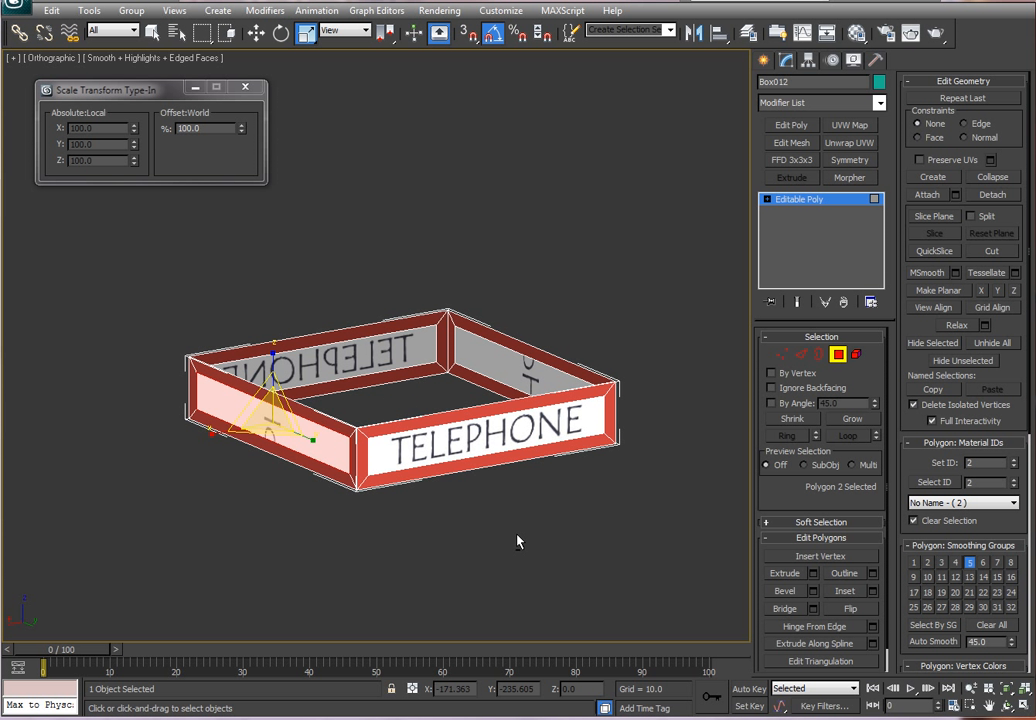
pyautogui.keyDown('alt'); pyautogui.moveTo(518, 541); pyautogui.dragTo(402, 534, button='middle'); pyautogui.keyUp('alt')
pyautogui.keyDown('ctrl'); pyautogui.click(486, 482); pyautogui.keyUp('ctrl')
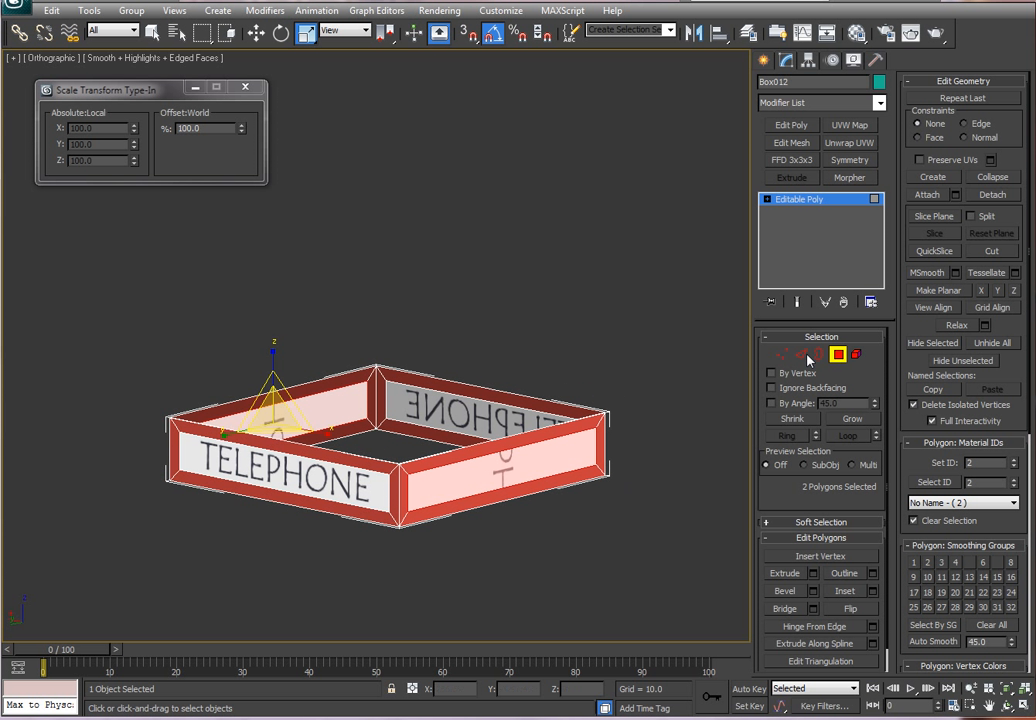
# Apply a UVW Map modifier to the selected panels with Box mapping, setting its length and height to 38
pyautogui.click(846, 125)
pyautogui.click(804, 425)
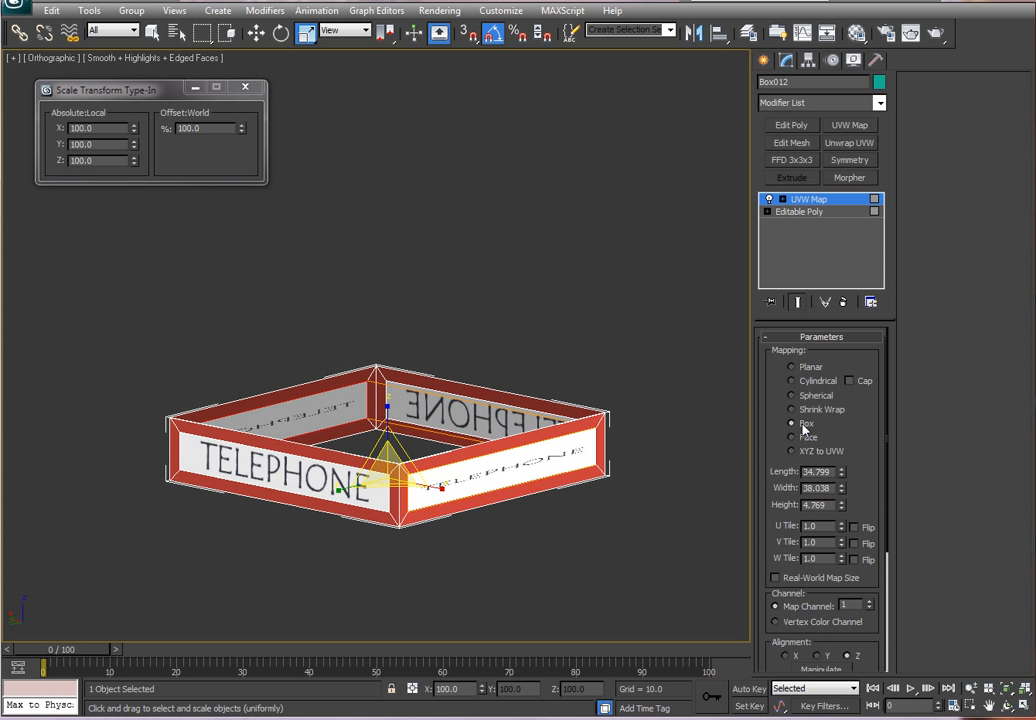
pyautogui.click(795, 302)
pyautogui.moveTo(832, 472); pyautogui.dragTo(772, 469)
pyautogui.write('38')
pyautogui.press('Tab')
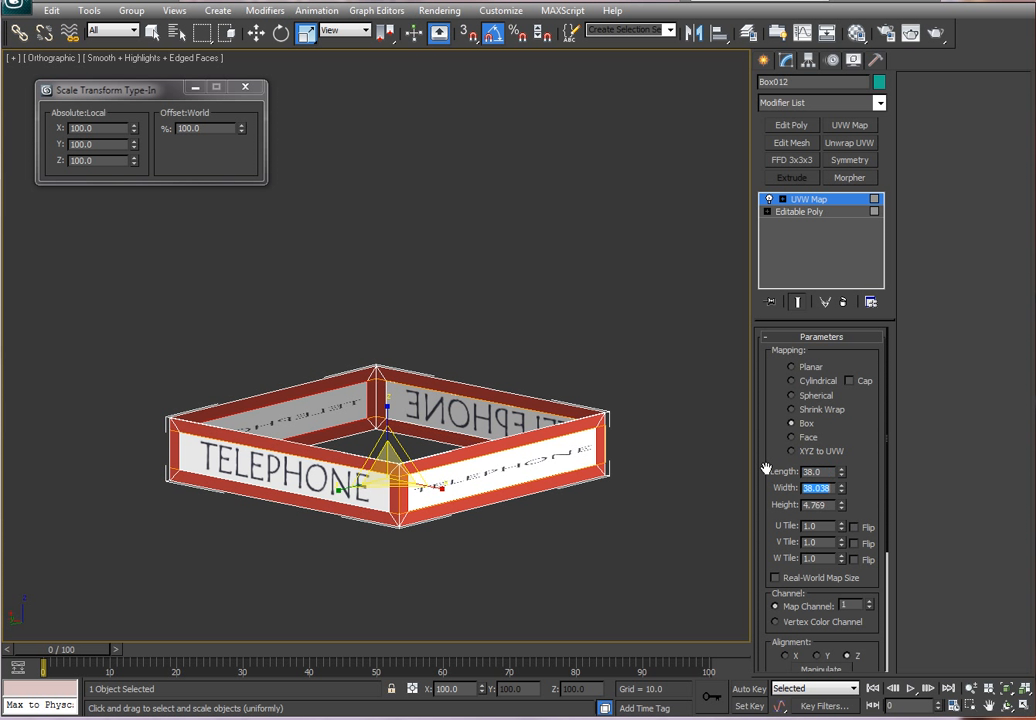
pyautogui.press('Tab')
pyautogui.write('38')
pyautogui.press('Return')
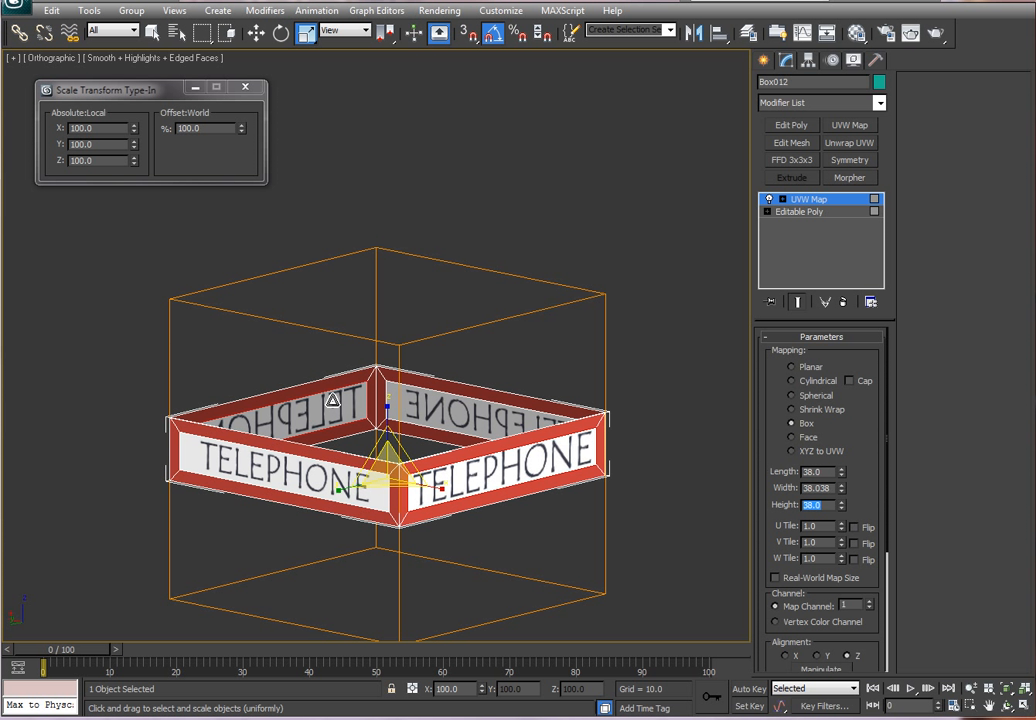
# Uniformly scale down the new UVW Map's gizmo until TELEPHONE fits inside the two selected panels
pyautogui.click(782, 199)
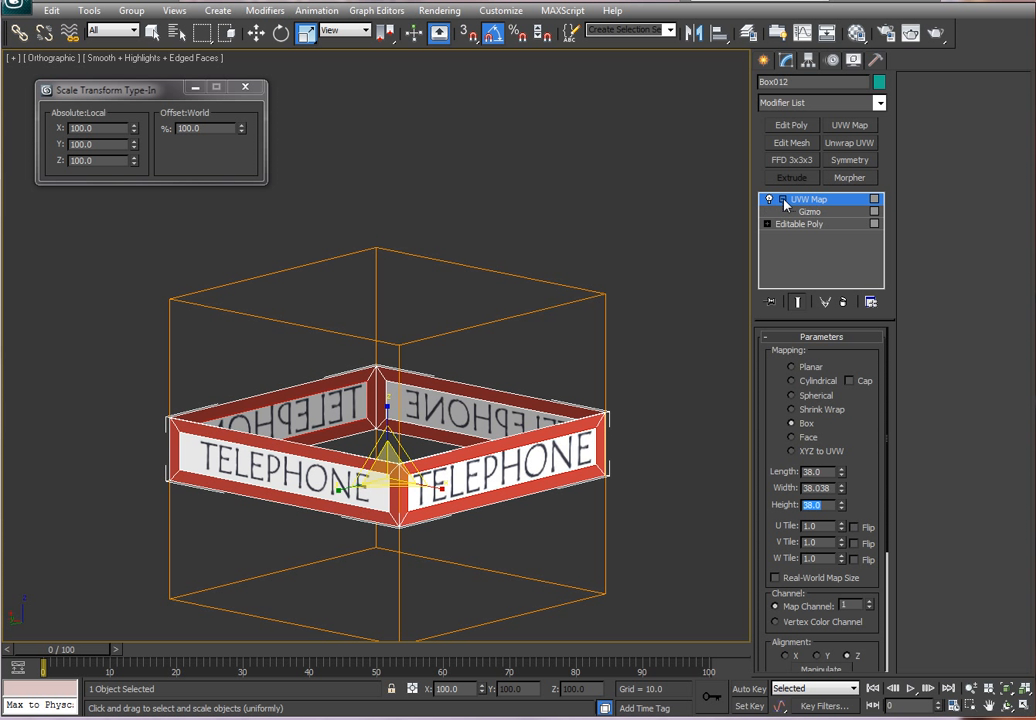
pyautogui.click(790, 212)
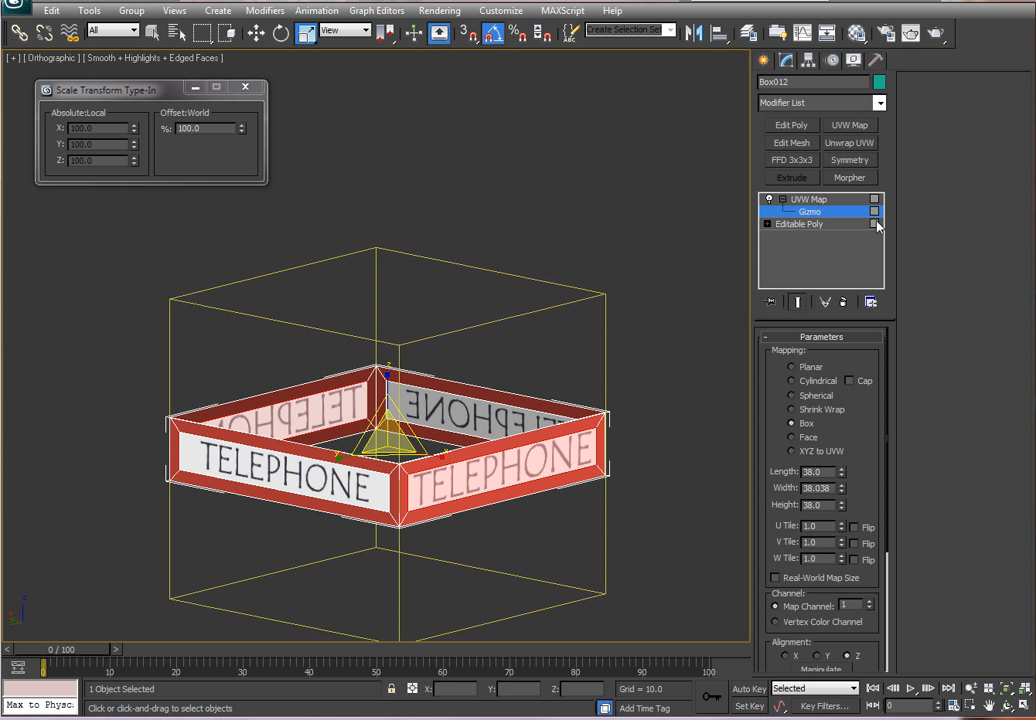
pyautogui.click(767, 224)
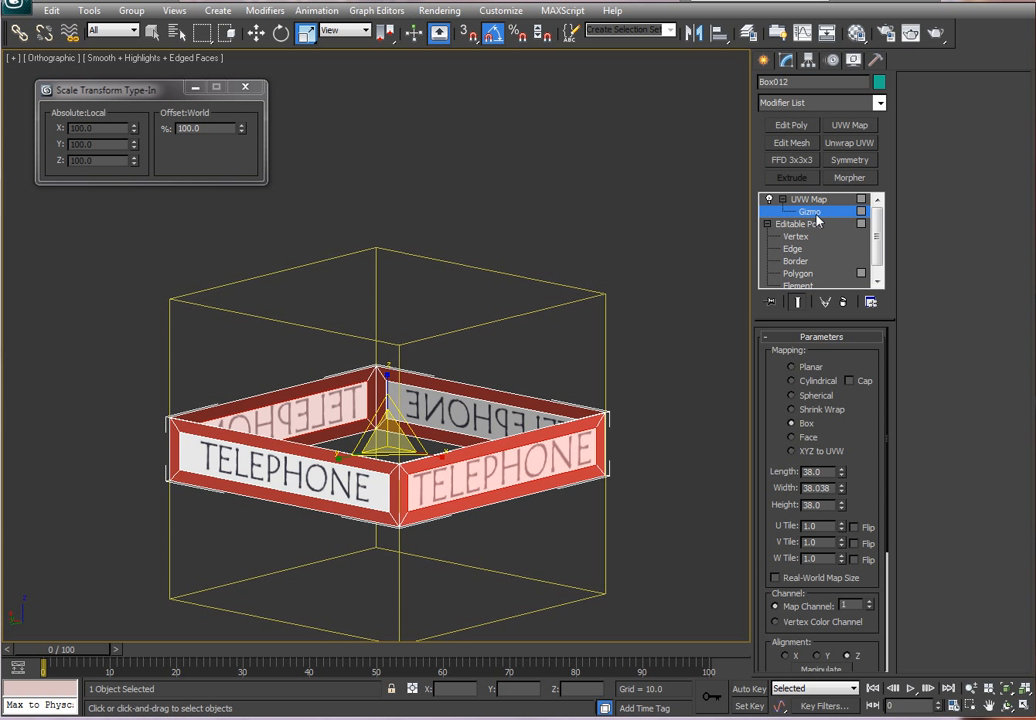
pyautogui.click(838, 274)
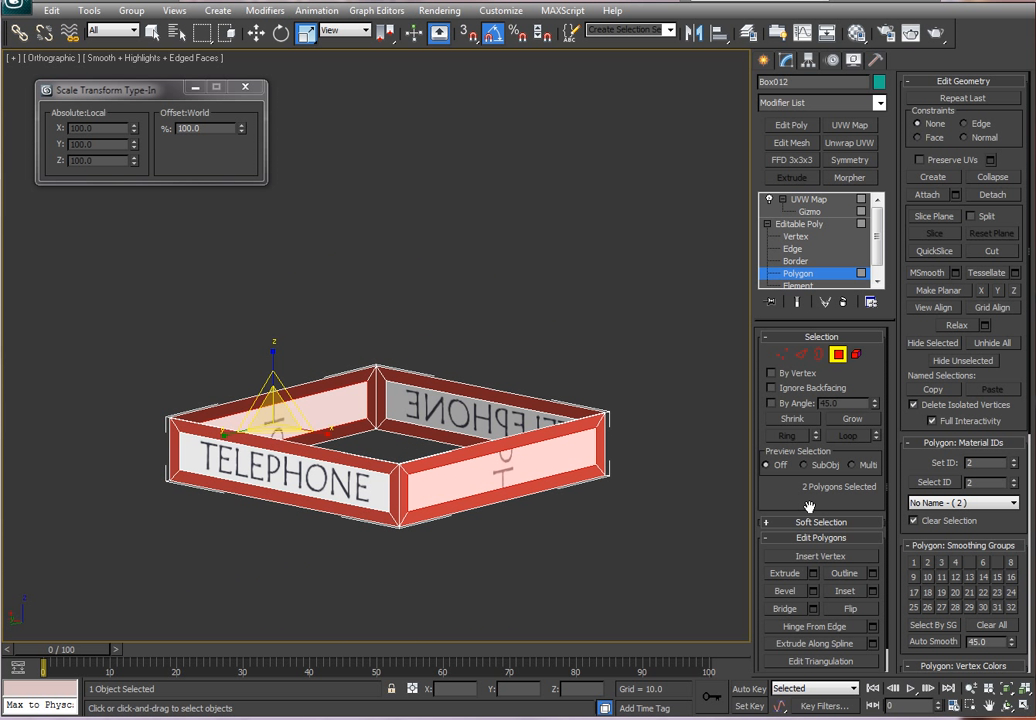
pyautogui.click(808, 200)
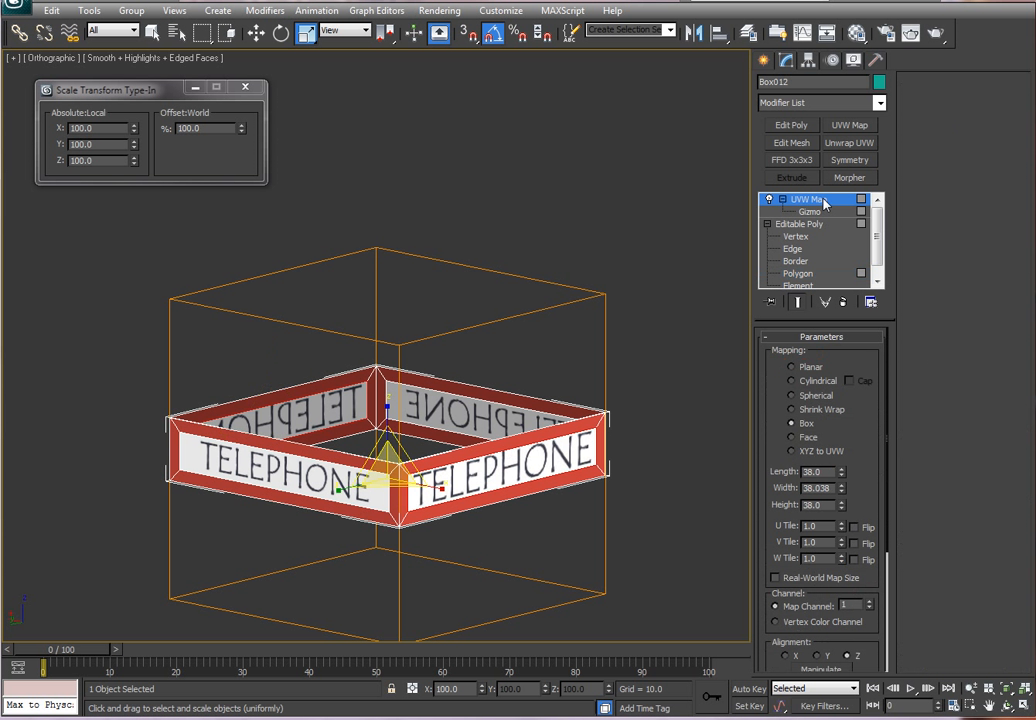
pyautogui.click(809, 212)
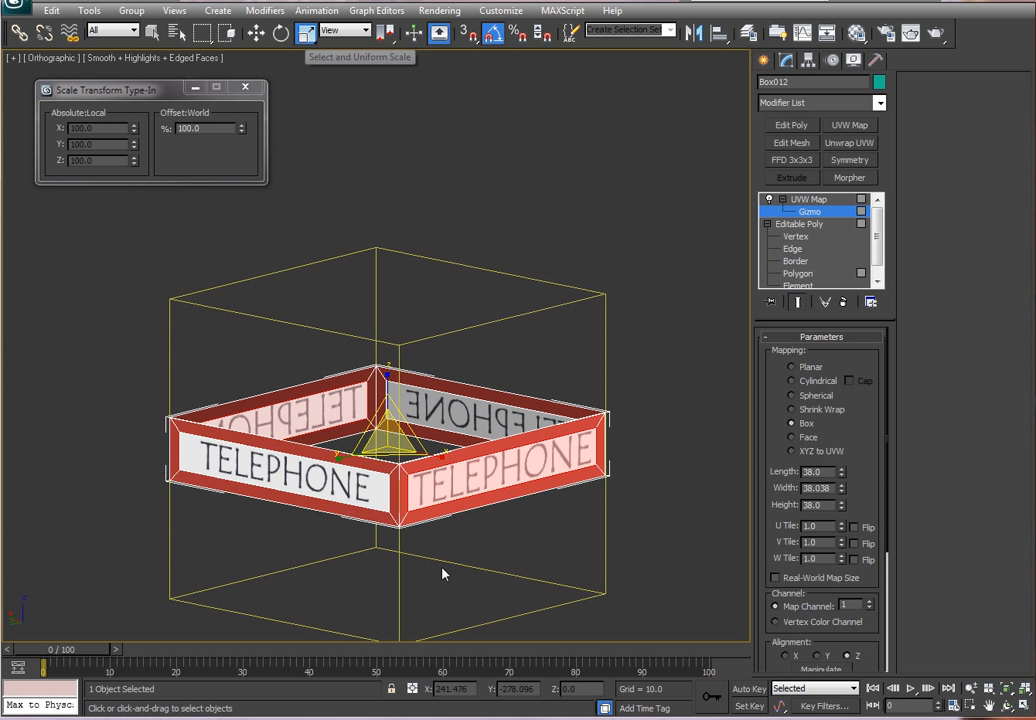
pyautogui.moveTo(389, 440); pyautogui.dragTo(381, 454)
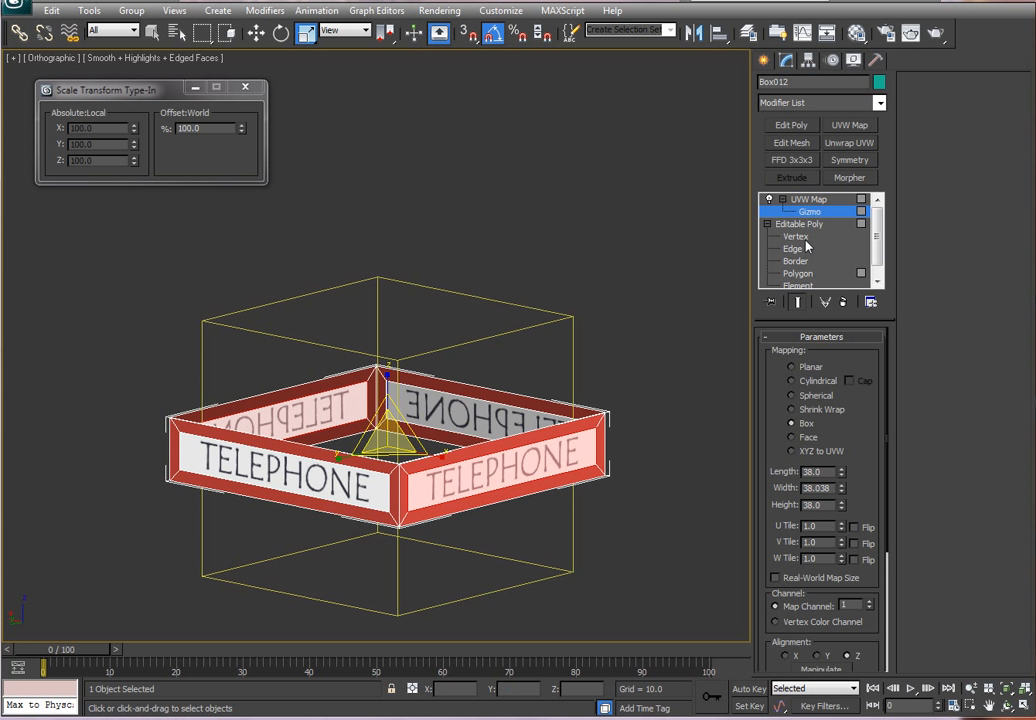
# Collapse the sign box's stack to the UVW Map and exit isolation to show the whole booth
pyautogui.click(815, 200)
pyautogui.rightClick(819, 201)
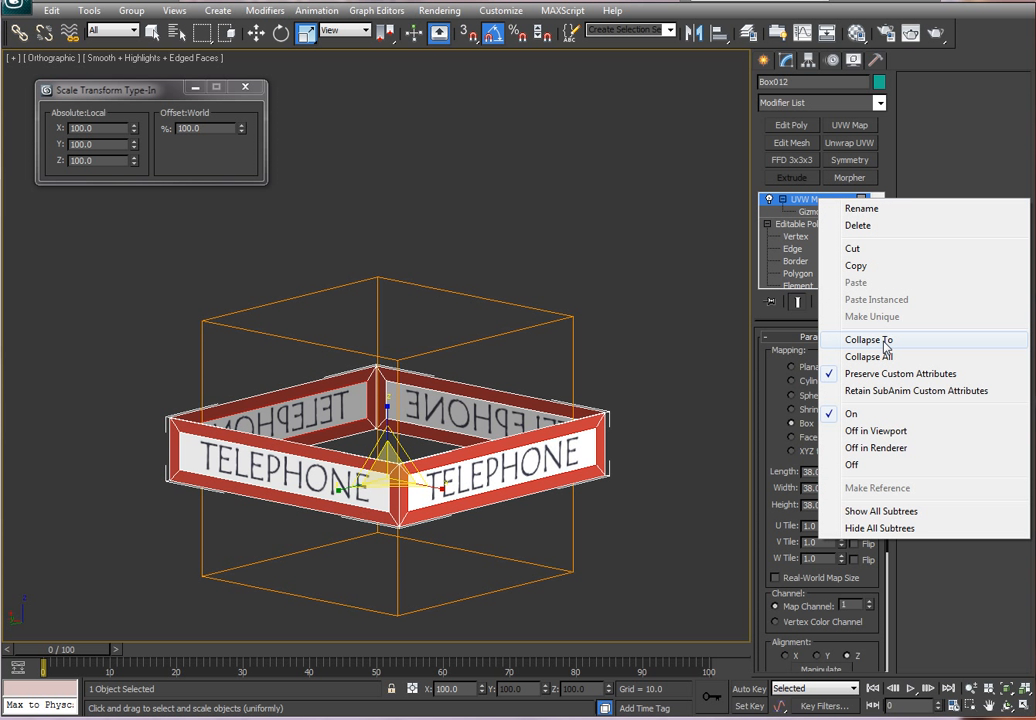
pyautogui.click(872, 340)
pyautogui.keyDown('alt'); pyautogui.moveTo(630, 433); pyautogui.dragTo(805, 413, button='middle'); pyautogui.keyUp('alt')
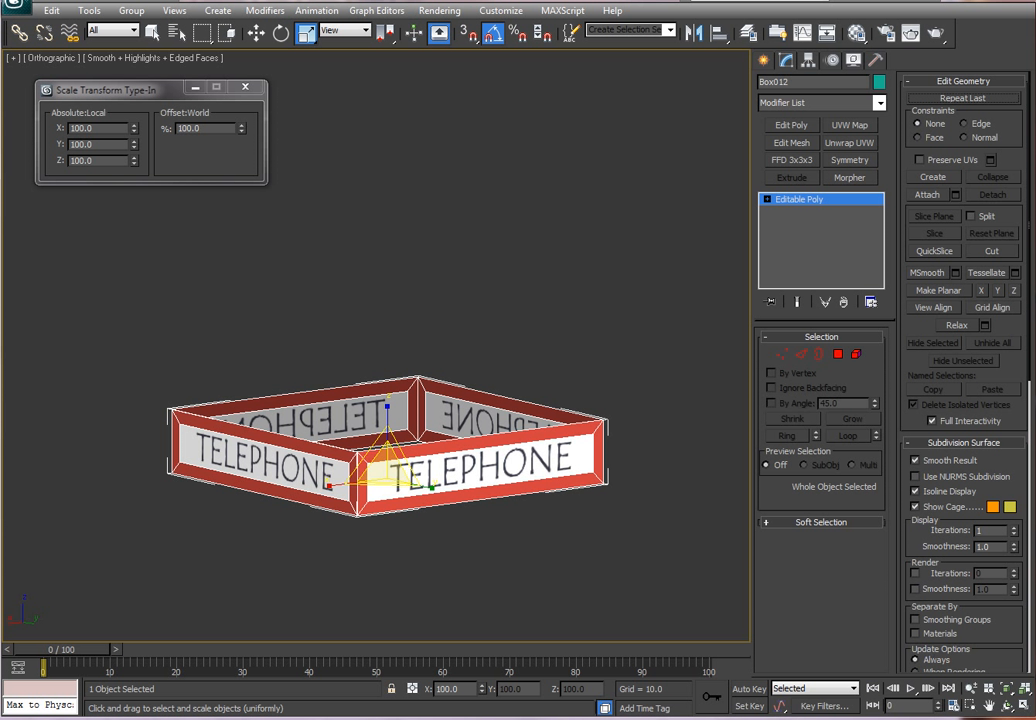
pyautogui.hotkey('alt', 'q')
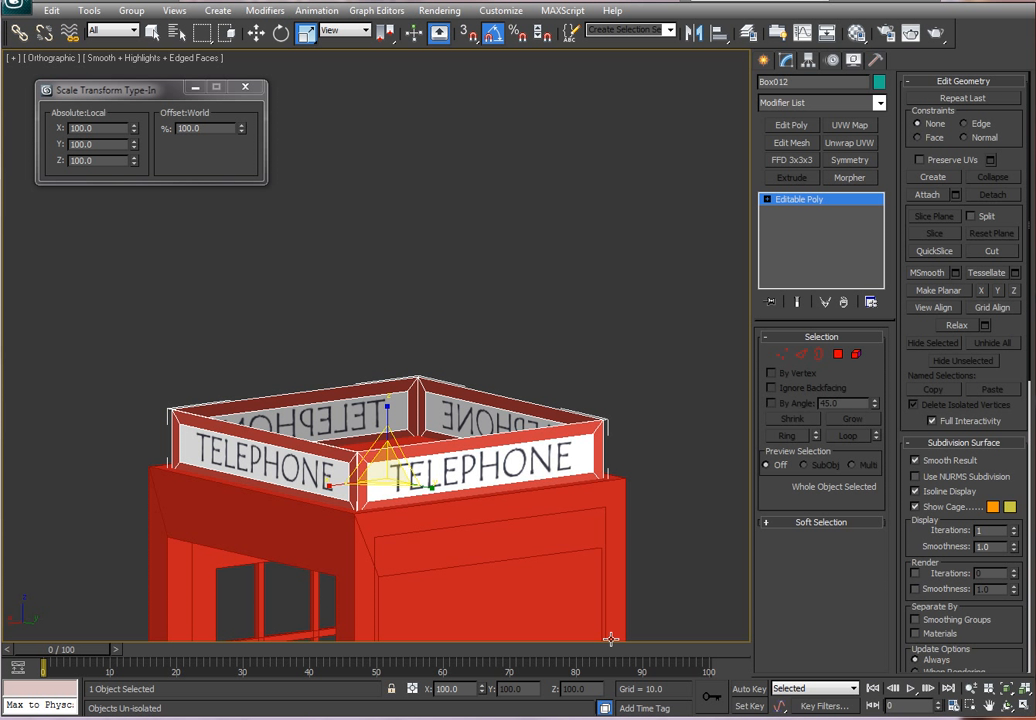
pyautogui.moveTo(638, 297); pyautogui.dragTo(634, 269, button='middle')
pyautogui.scroll(-4, 634, 285)
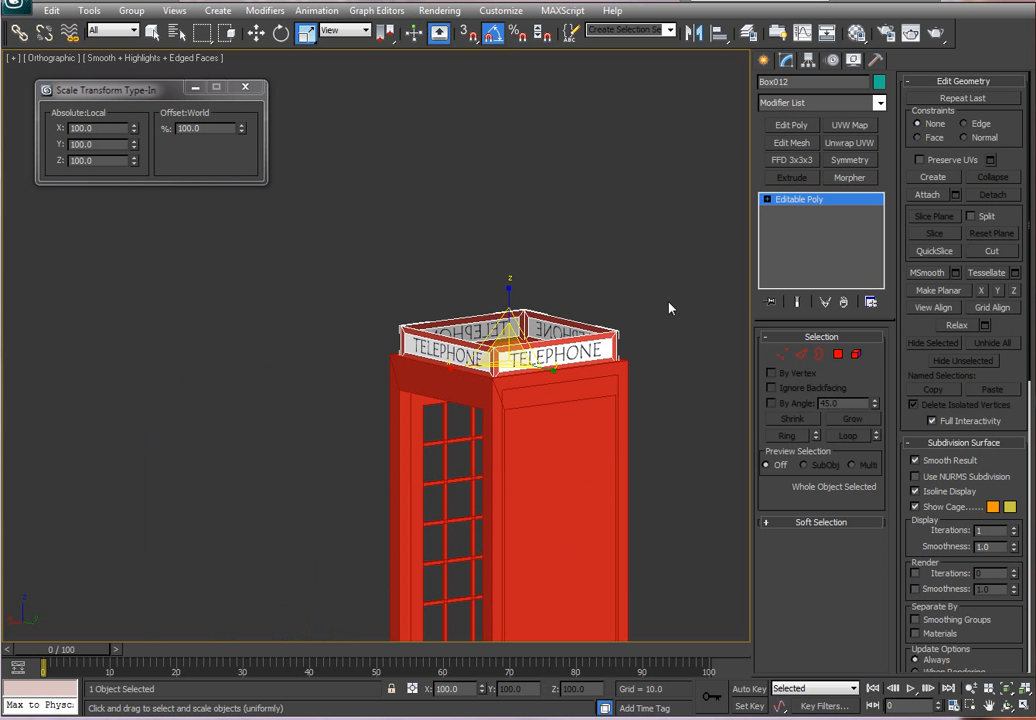
pyautogui.scroll(3, 665, 318)
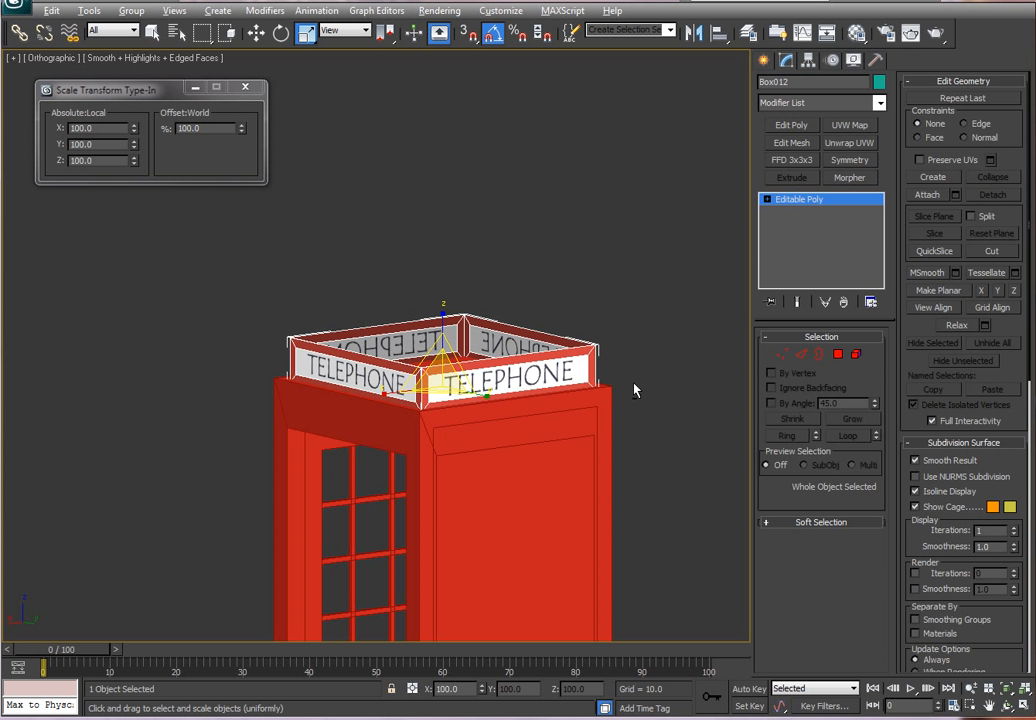
pyautogui.keyDown('alt'); pyautogui.moveTo(634, 385); pyautogui.dragTo(547, 321, button='middle'); pyautogui.keyUp('alt')
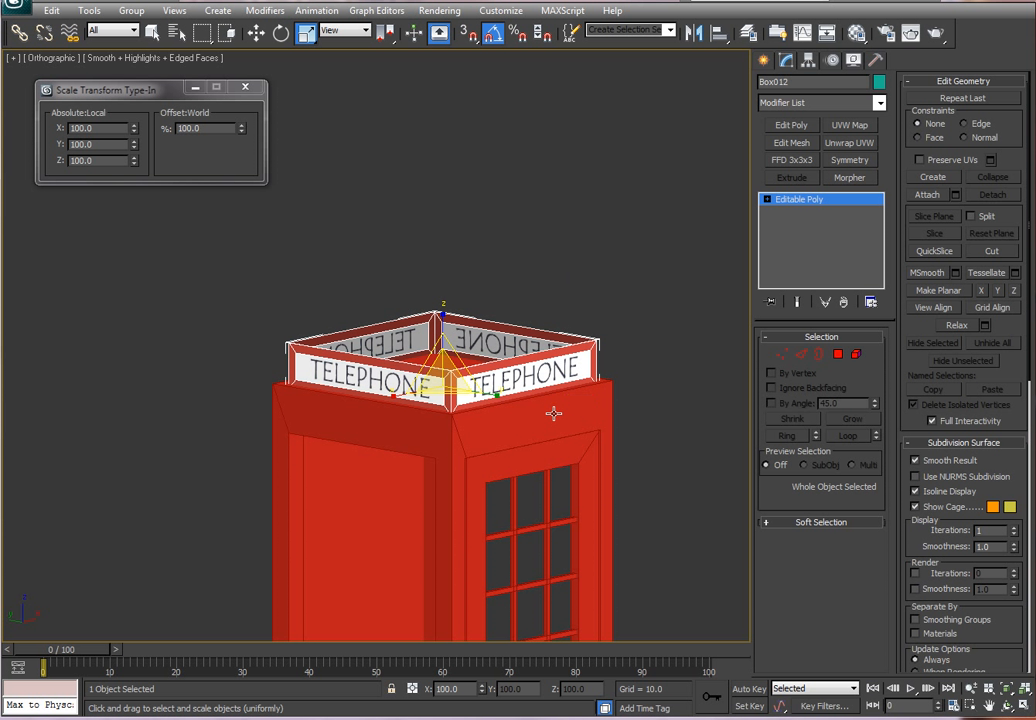
# Draw a box on the ground beside the booth, about 34 long, 35 wide and 9 high
pyautogui.click(765, 62)
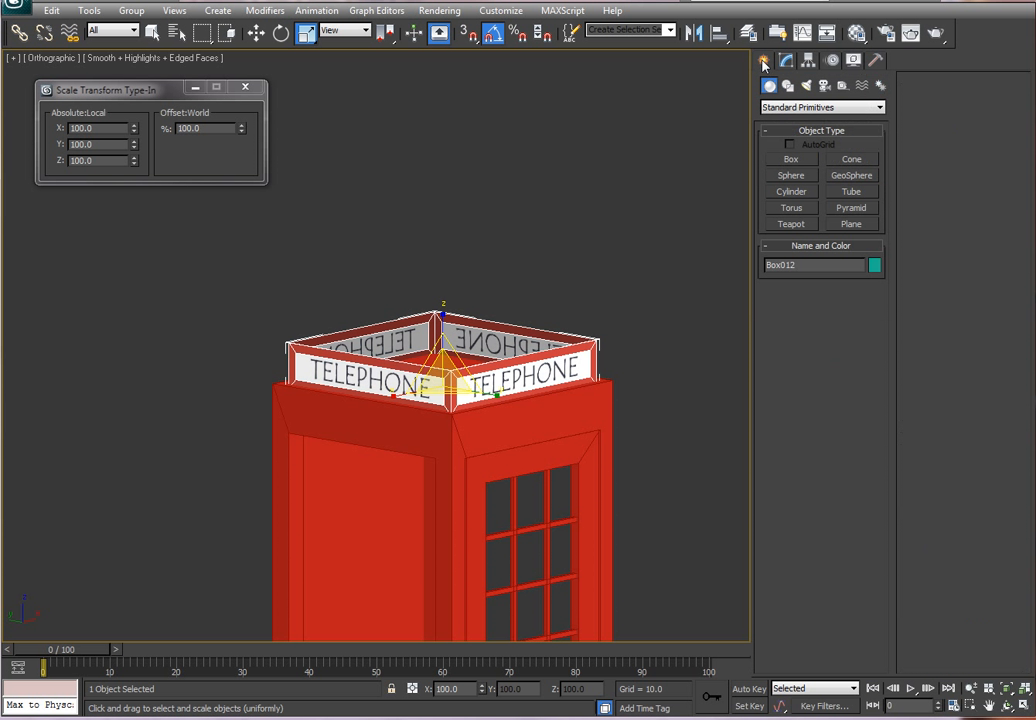
pyautogui.click(791, 159)
pyautogui.scroll(-5, 543, 240)
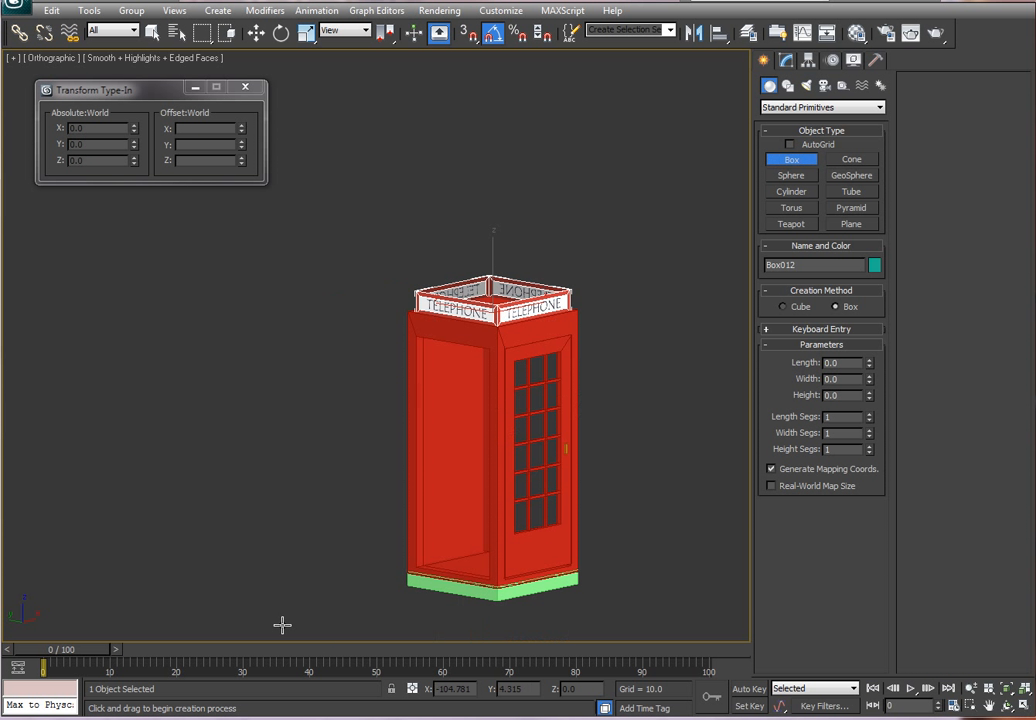
pyautogui.moveTo(230, 572); pyautogui.dragTo(366, 568)
pyautogui.click(364, 545)
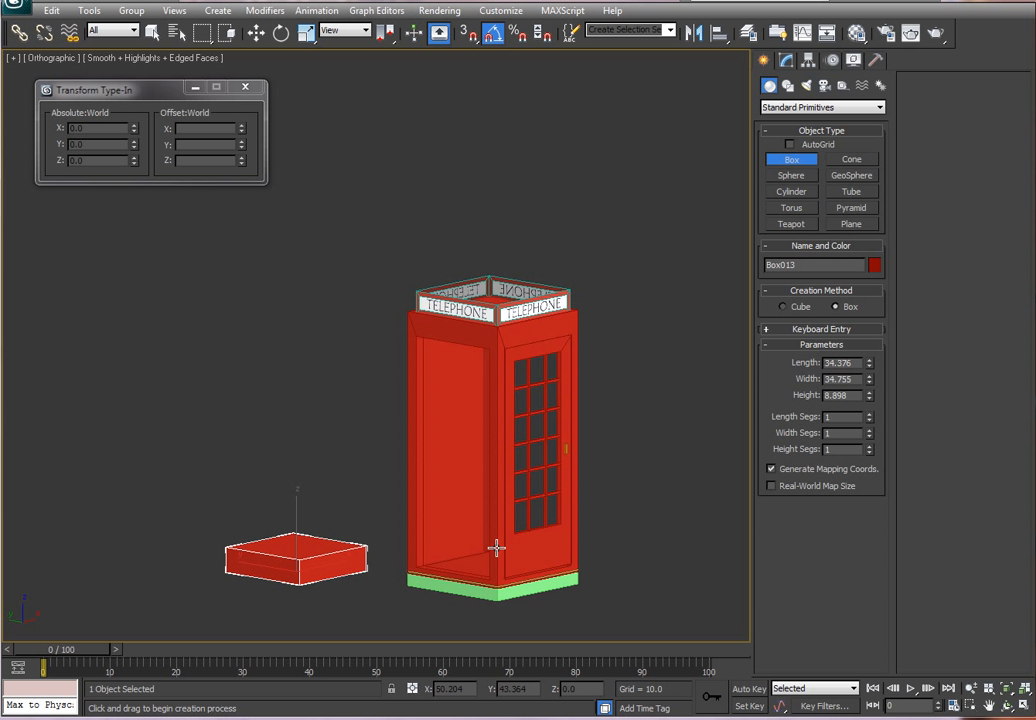
# Set the new box's length and width to 42 and its height to 10
pyautogui.doubleClick(858, 363)
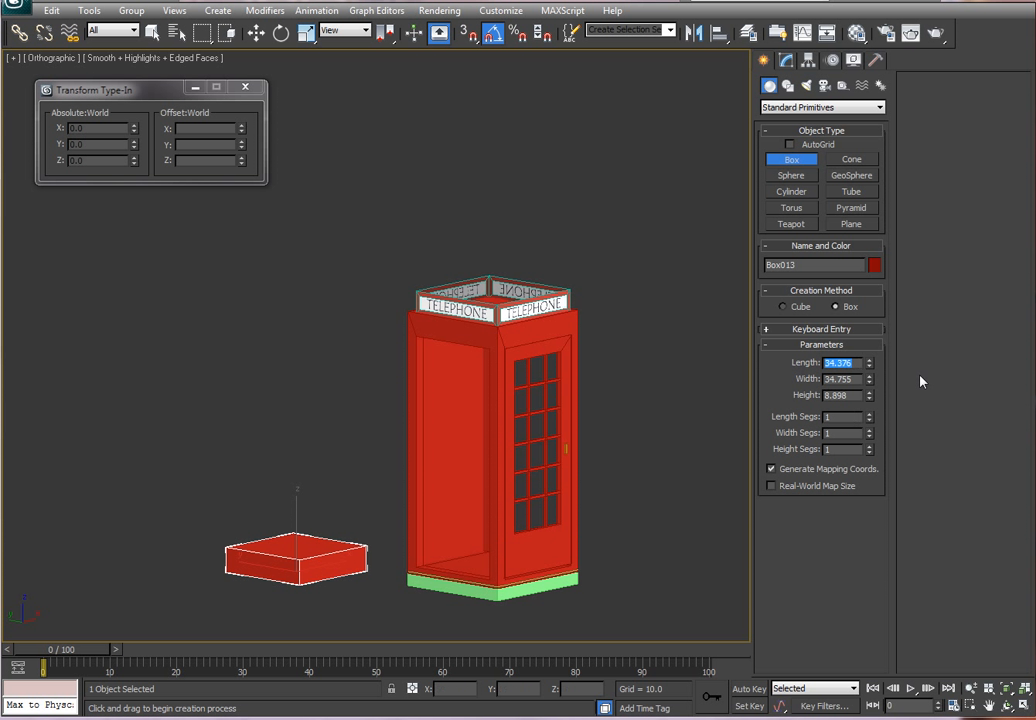
pyautogui.write('42')
pyautogui.press('Tab')
pyautogui.write('42')
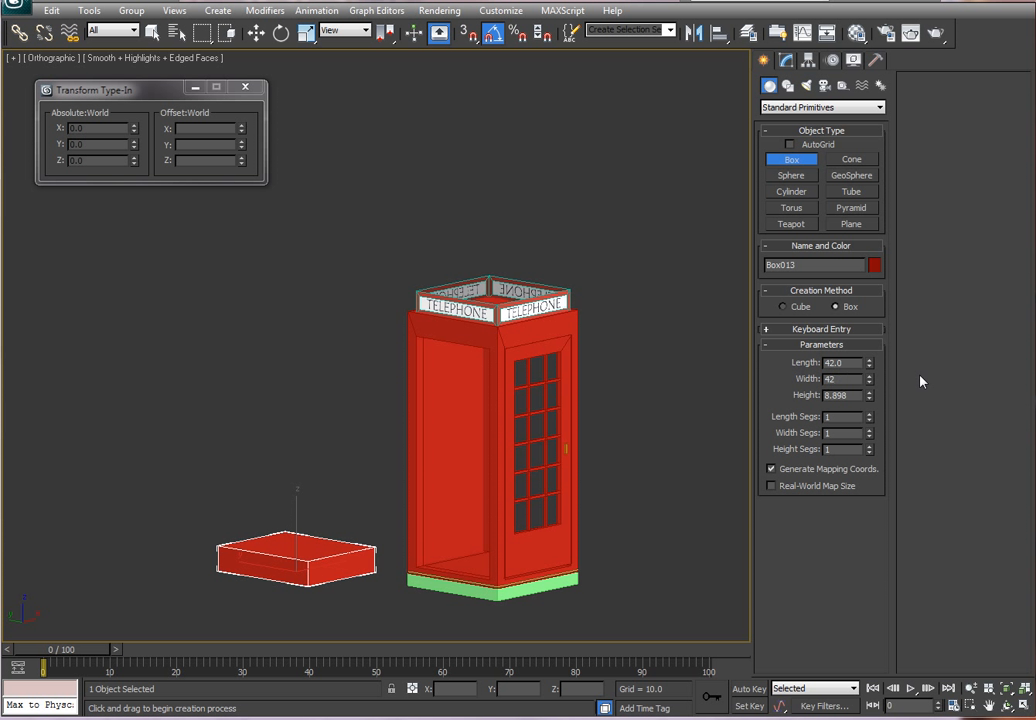
pyautogui.press('Tab')
pyautogui.write('10')
pyautogui.press('Return')
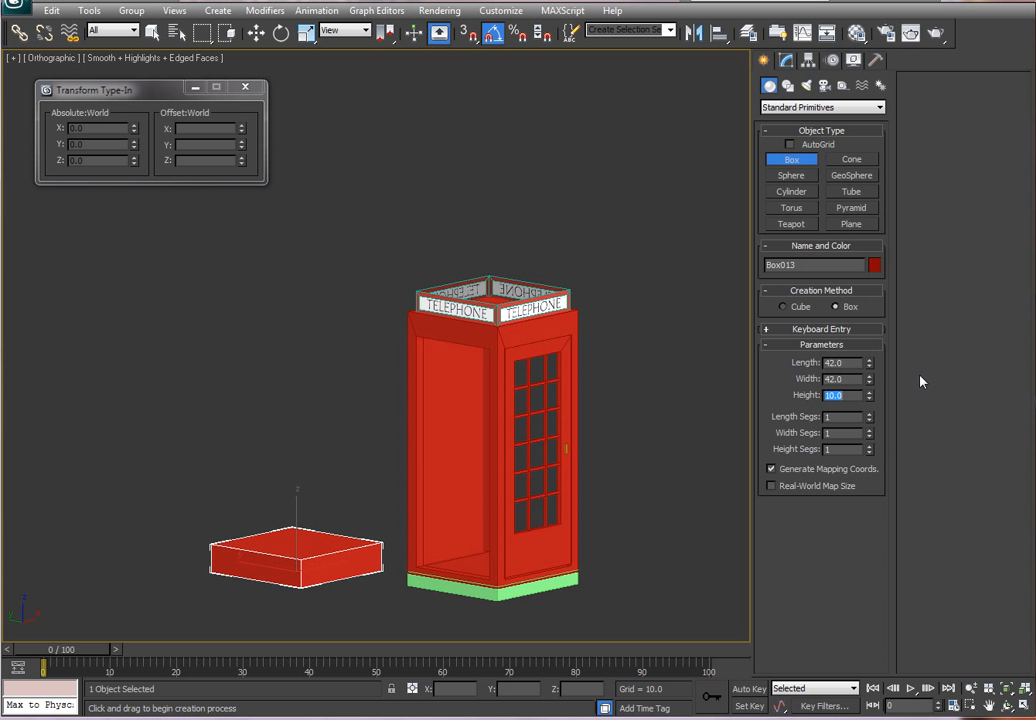
# Center the box at X 0 and Y 0, and raise it to about Z 104 on top of the sign box
pyautogui.press('w')
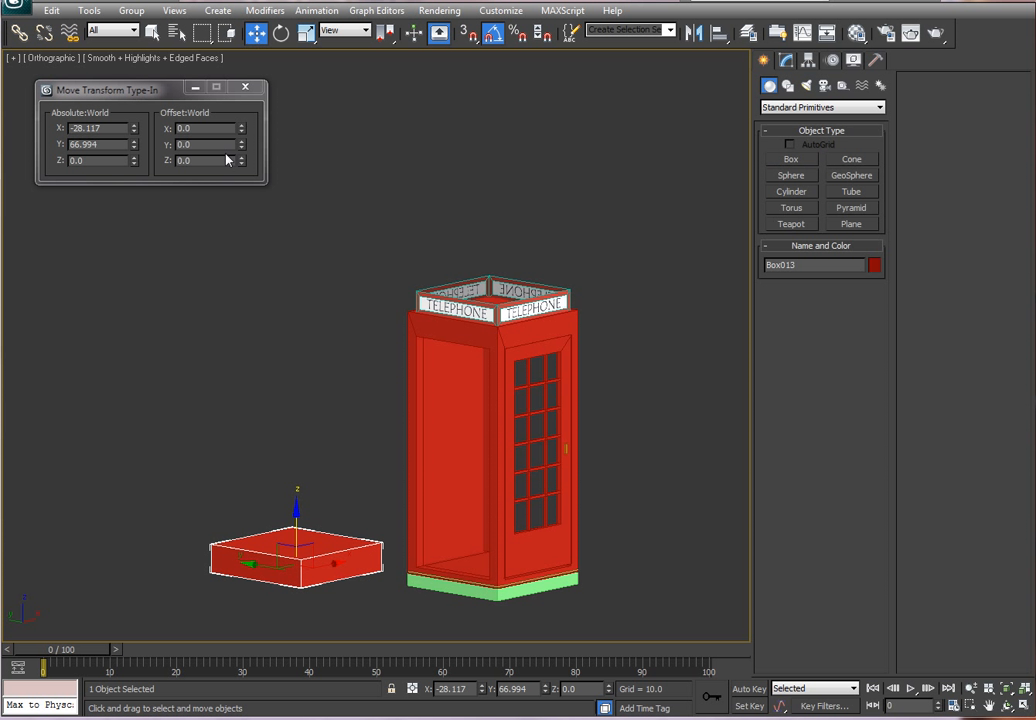
pyautogui.rightClick(134, 146)
pyautogui.rightClick(134, 129)
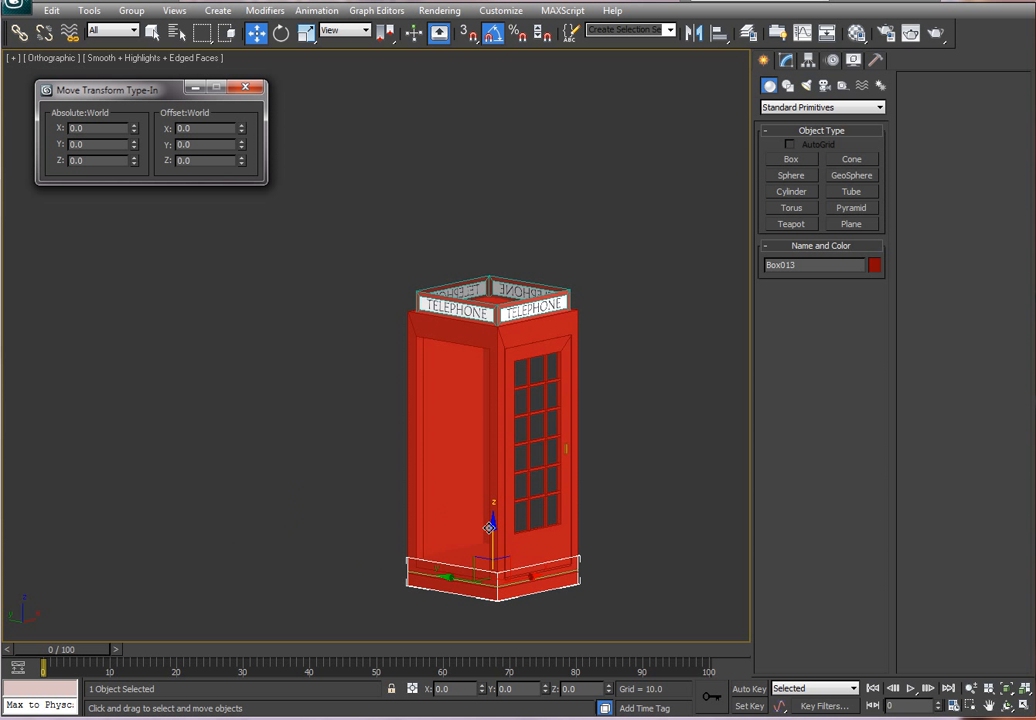
pyautogui.moveTo(489, 535); pyautogui.dragTo(497, 243)
pyautogui.press('z')
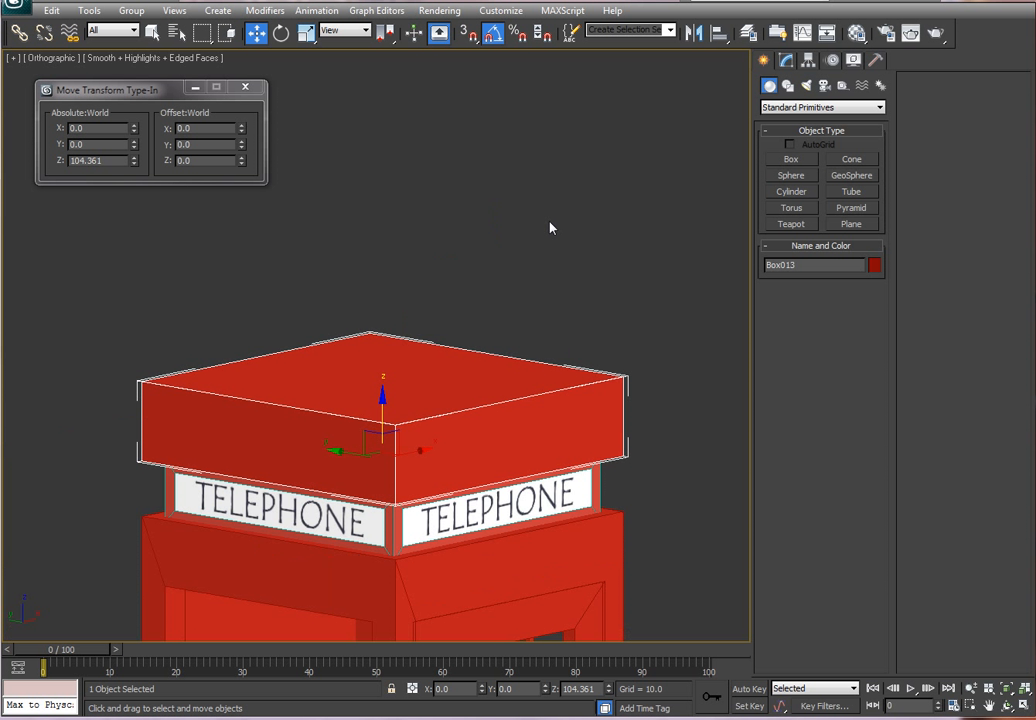
# Increase the roof box's width segments to 6
pyautogui.click(786, 60)
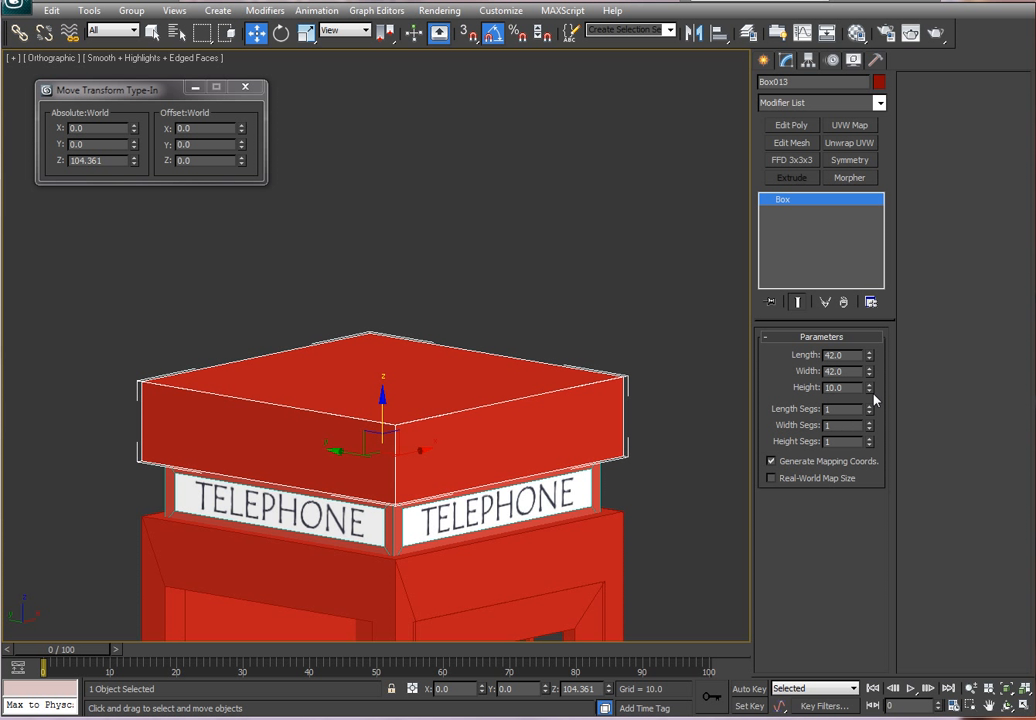
pyautogui.click(870, 428)
pyautogui.click(870, 428)
pyautogui.click(870, 428)
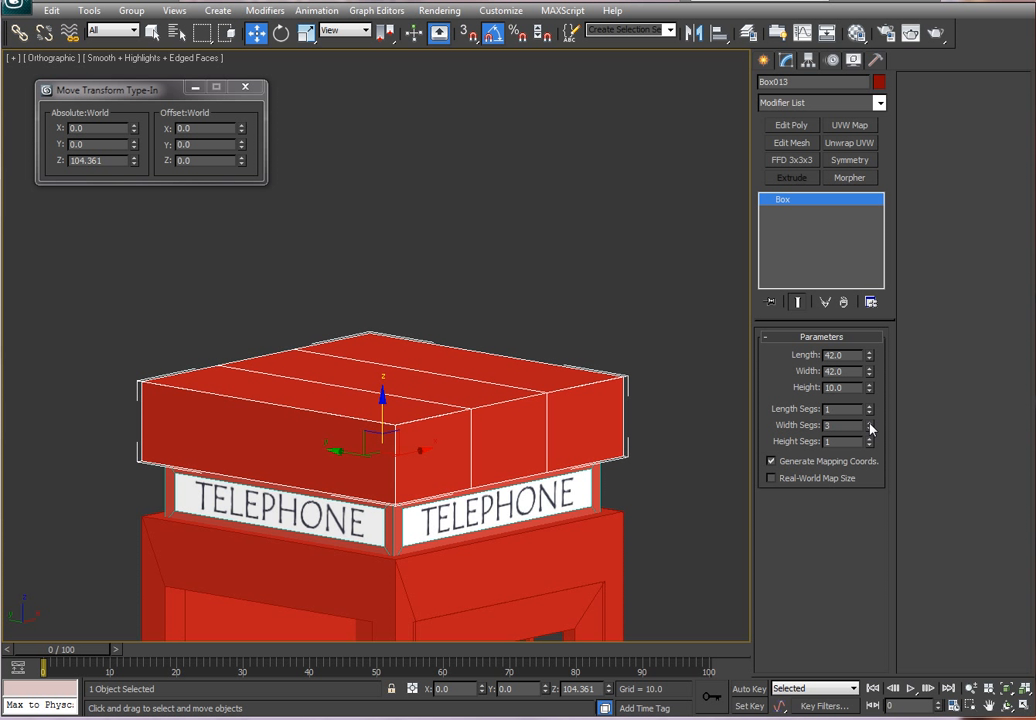
pyautogui.click(870, 428)
pyautogui.click(870, 428)
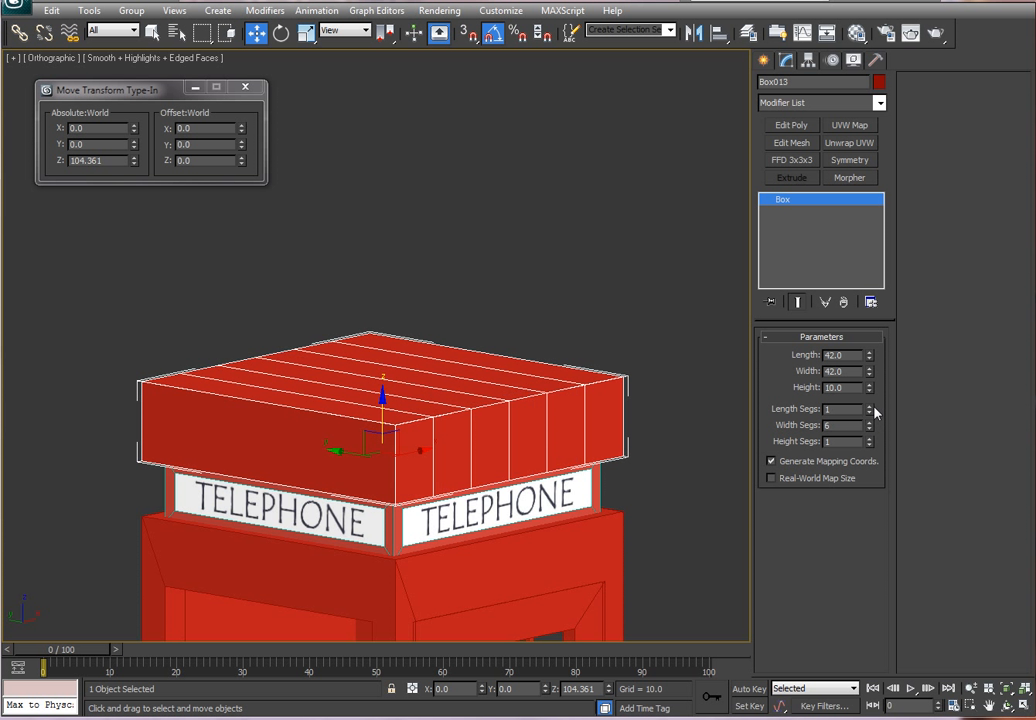
# Set the roof box's length segments to 6, its height segments to 3 and its height to 16
pyautogui.click(869, 406)
pyautogui.click(869, 406)
pyautogui.click(869, 406)
pyautogui.click(869, 406)
pyautogui.click(869, 406)
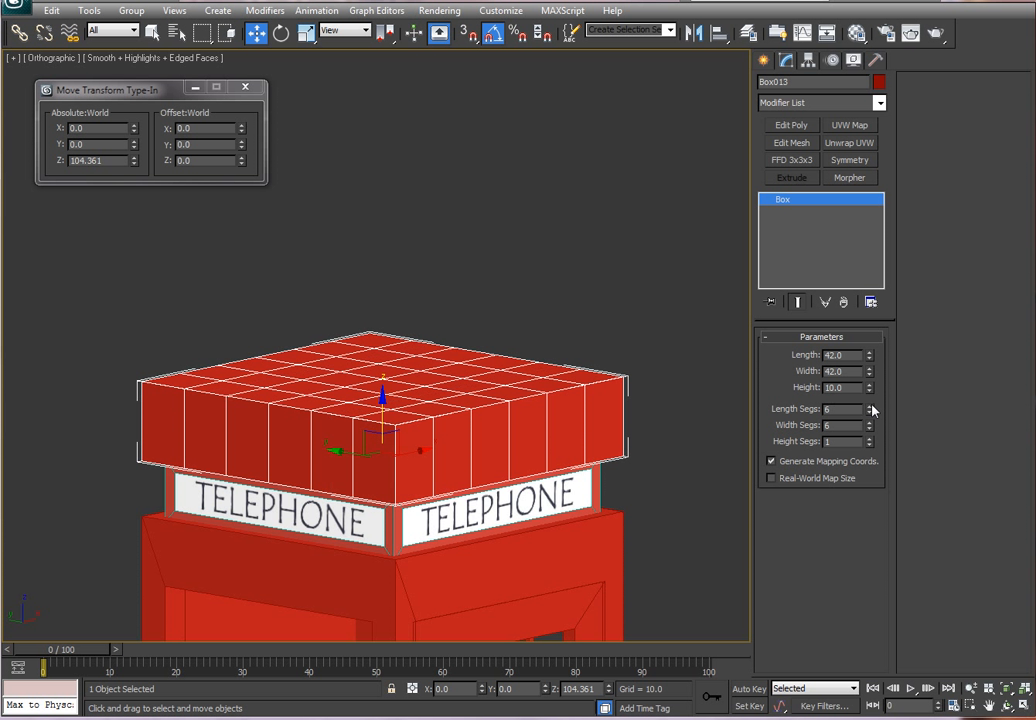
pyautogui.click(871, 442)
pyautogui.click(871, 442)
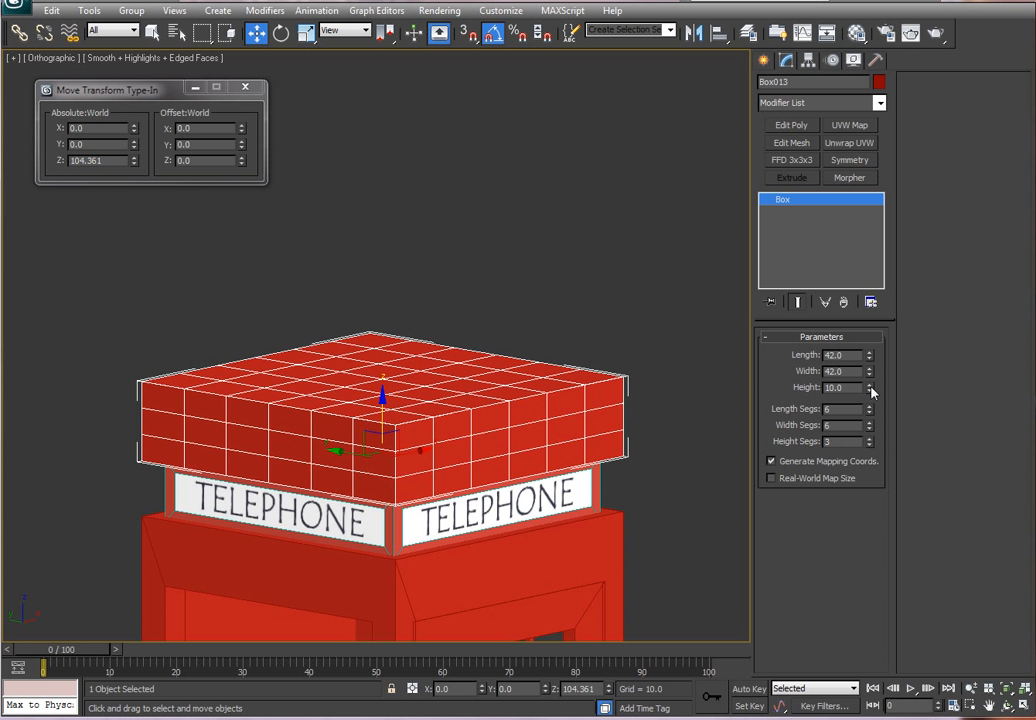
pyautogui.moveTo(872, 393); pyautogui.dragTo(877, 345)
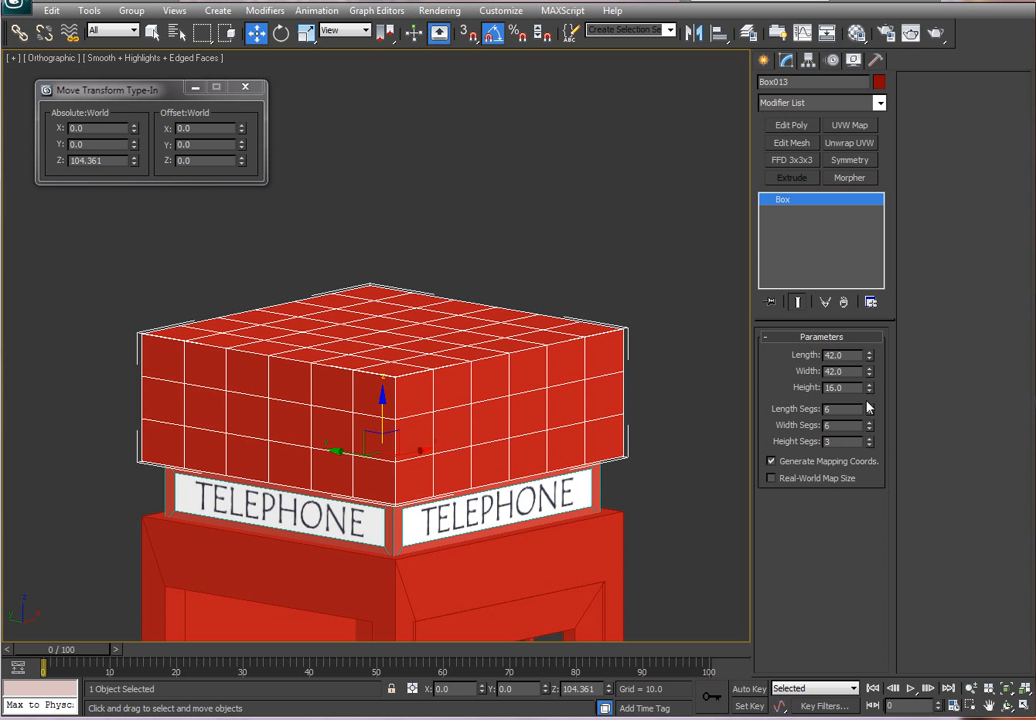
# Apply an FFD 4x4x4 modifier to the roof box and raise its four inner top control points to about Z 131
pyautogui.click(822, 104)
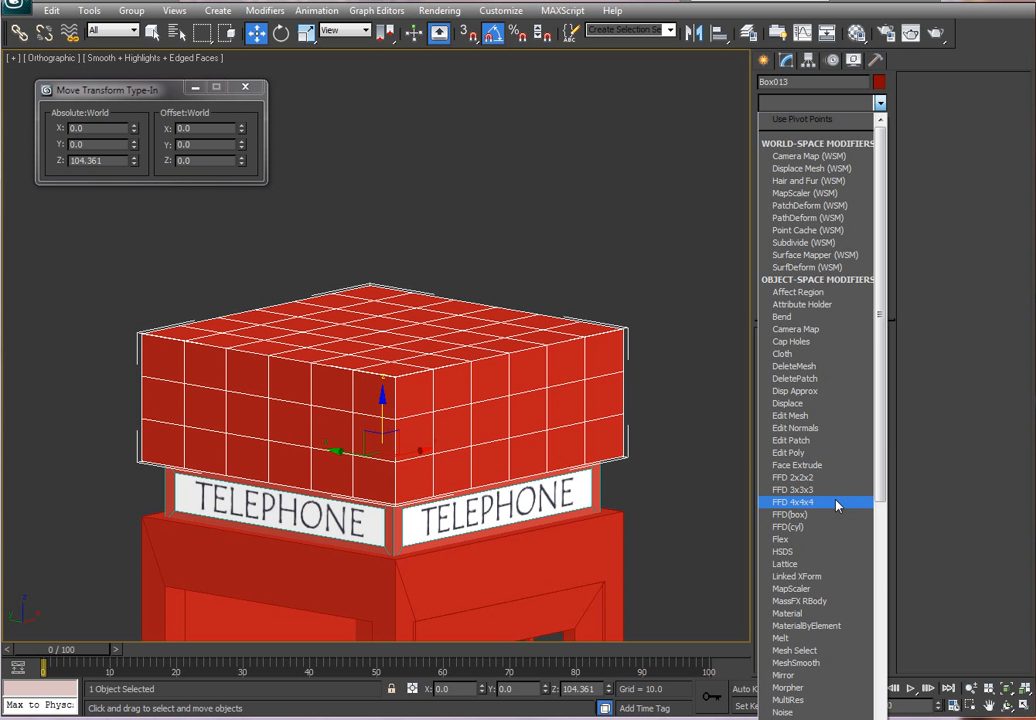
pyautogui.click(836, 503)
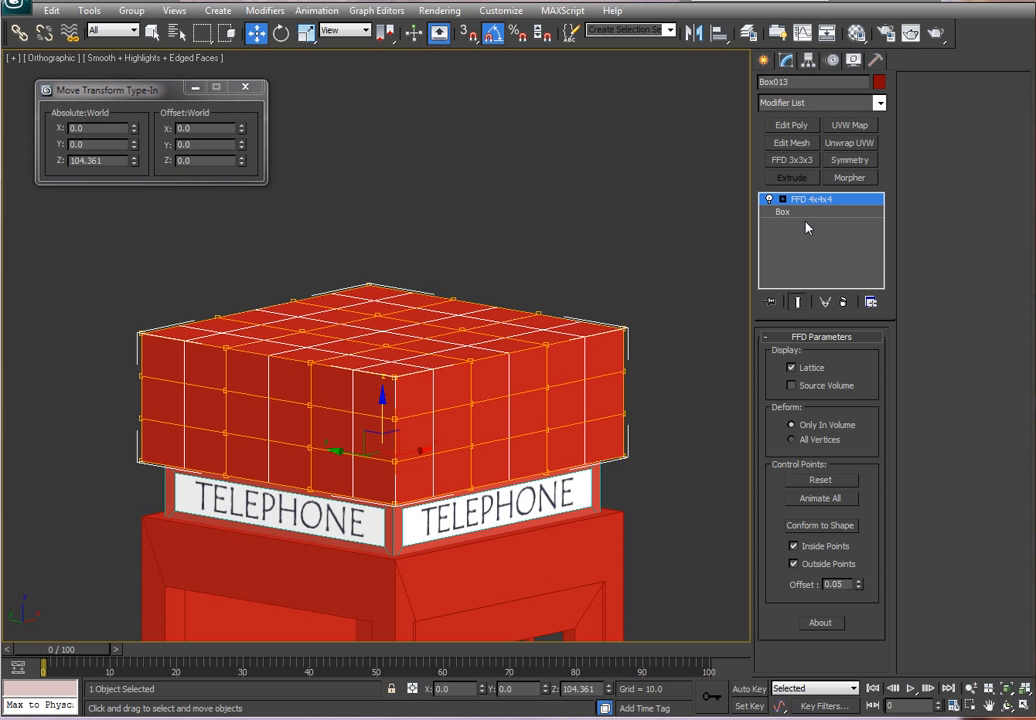
pyautogui.click(783, 199)
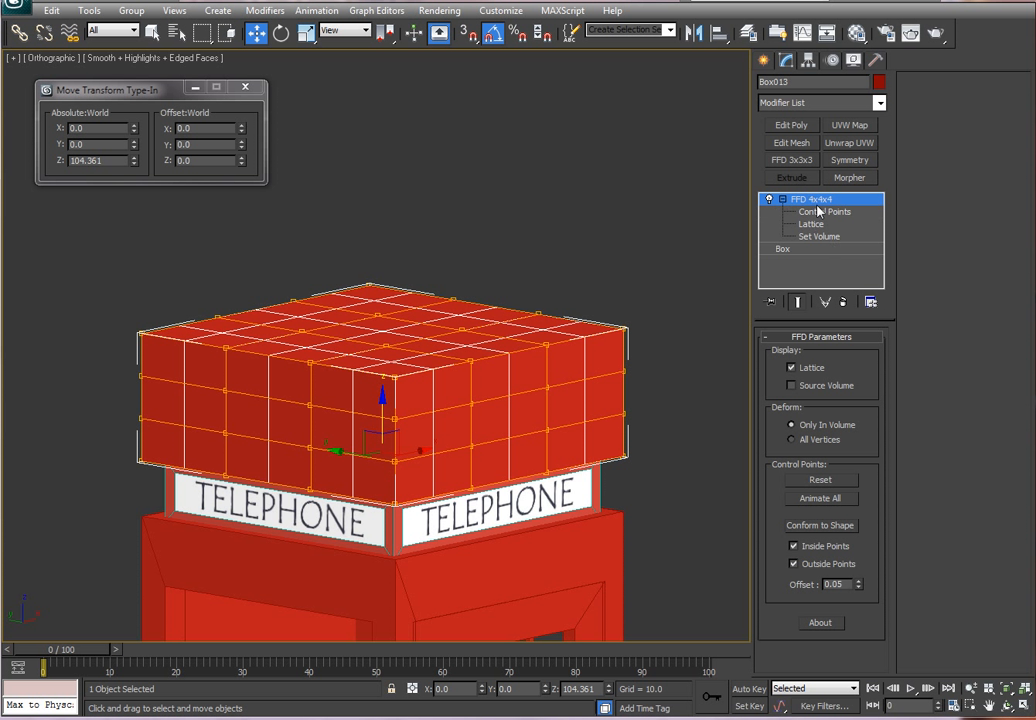
pyautogui.click(816, 212)
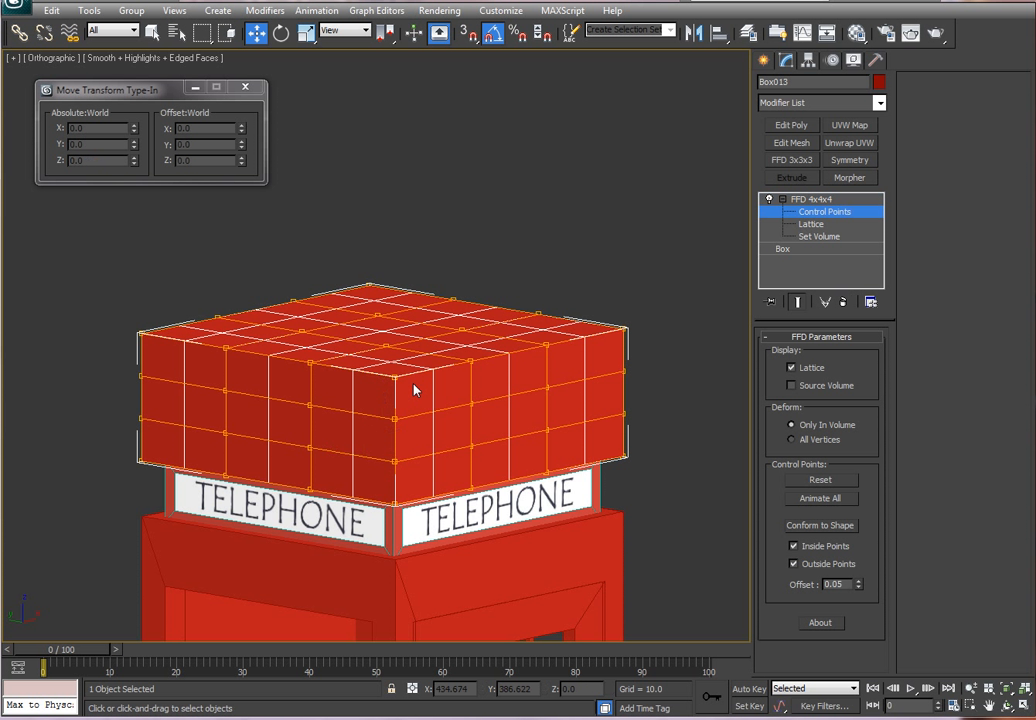
pyautogui.click(463, 328)
pyautogui.keyDown('ctrl'); pyautogui.click(378, 315); pyautogui.keyUp('ctrl')
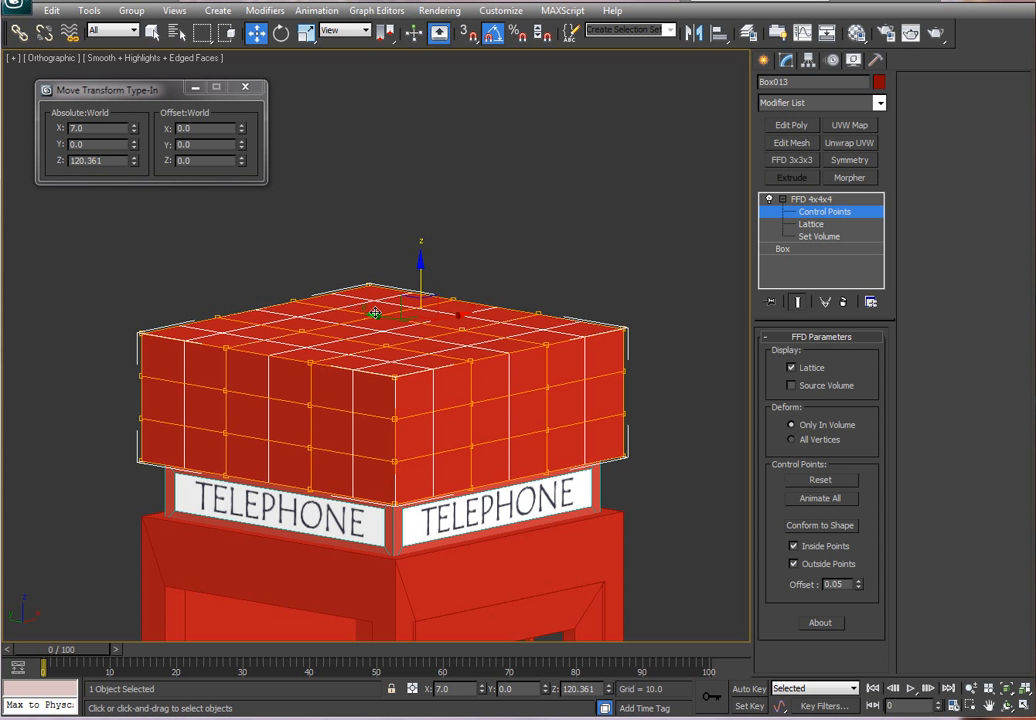
pyautogui.keyDown('ctrl'); pyautogui.click(303, 328); pyautogui.keyUp('ctrl')
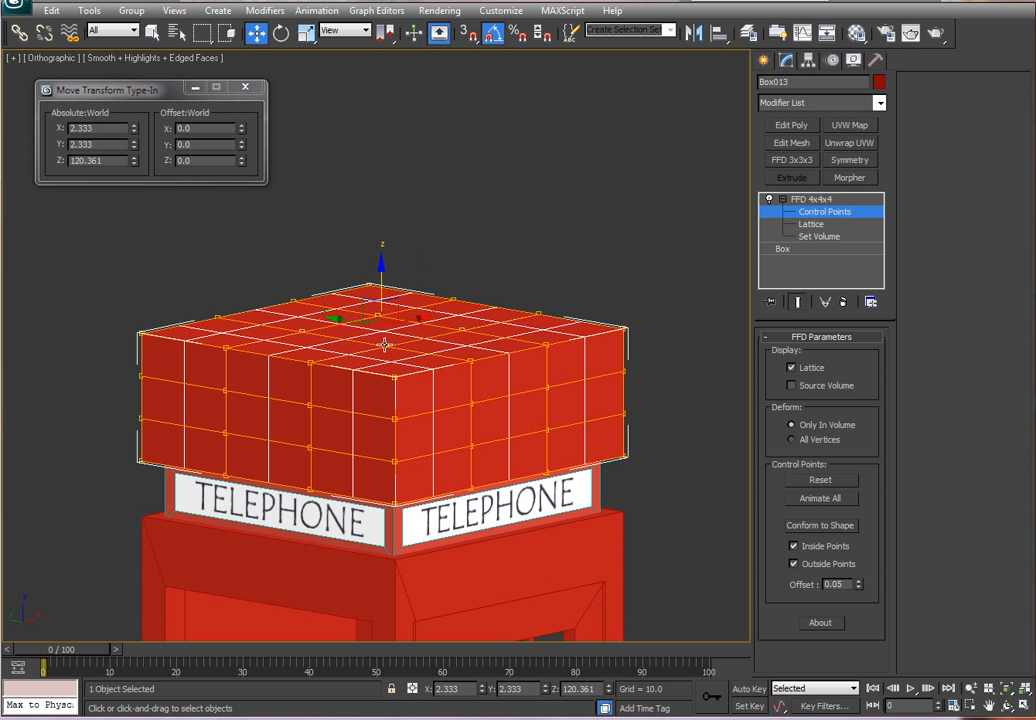
pyautogui.moveTo(378, 277); pyautogui.dragTo(380, 199)
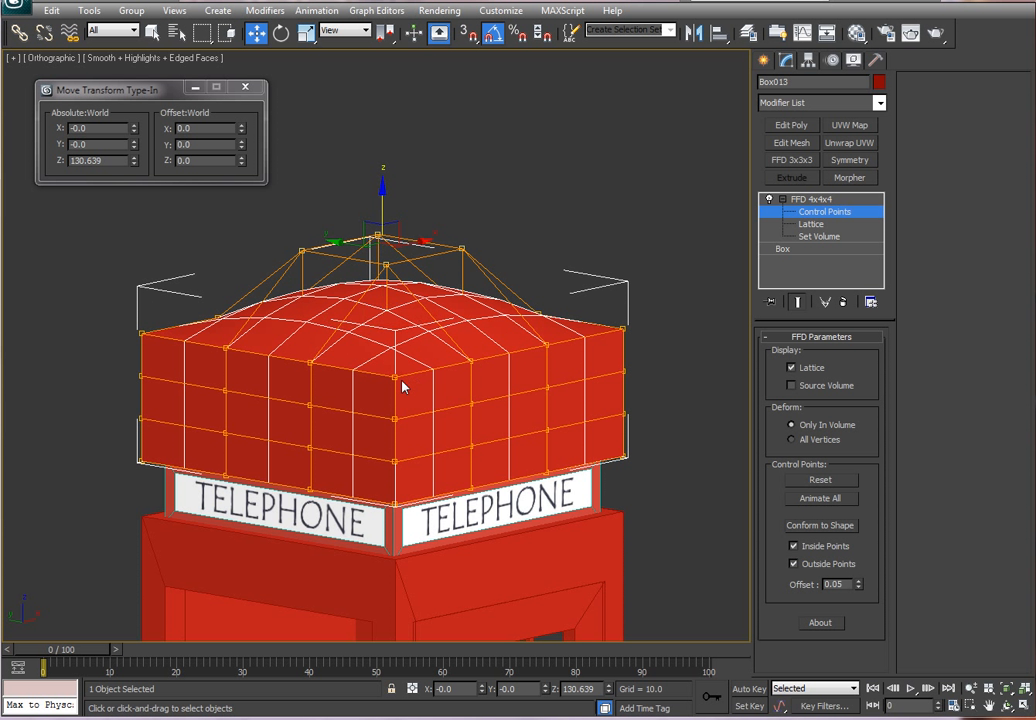
# Lower the four top corner control points of the roof lattice to about Z 116
pyautogui.click(395, 378)
pyautogui.keyDown('alt'); pyautogui.moveTo(455, 398); pyautogui.dragTo(615, 309, button='middle'); pyautogui.keyUp('alt')
pyautogui.keyDown('ctrl'); pyautogui.click(635, 299); pyautogui.keyUp('ctrl')
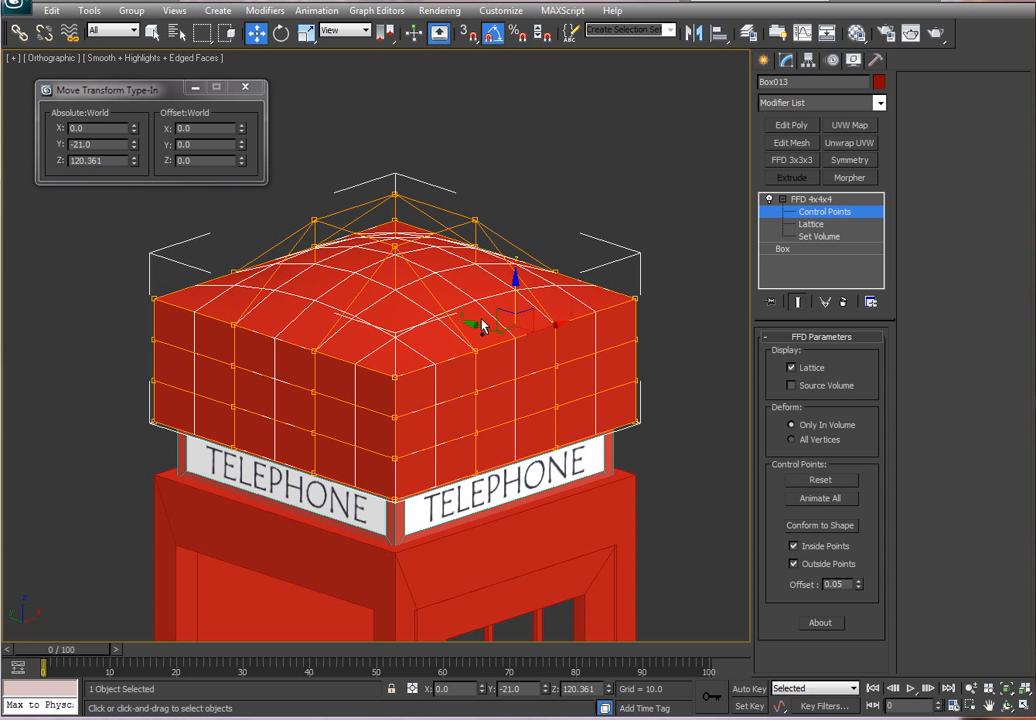
pyautogui.keyDown('ctrl'); pyautogui.click(154, 299); pyautogui.keyUp('ctrl')
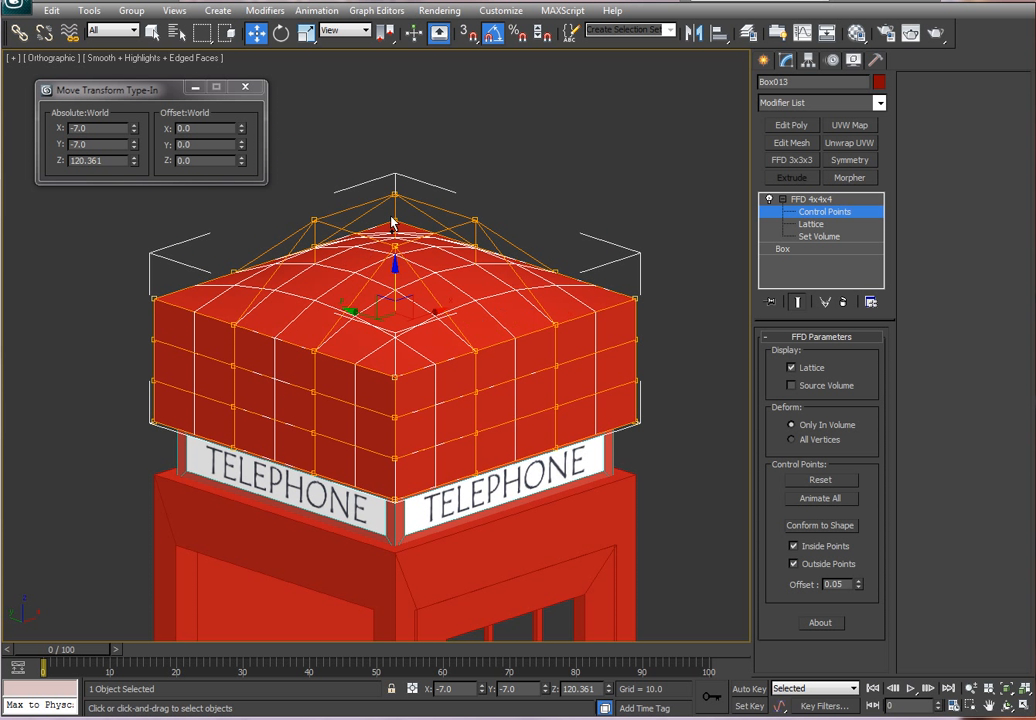
pyautogui.keyDown('ctrl'); pyautogui.click(395, 248); pyautogui.keyUp('ctrl')
pyautogui.moveTo(395, 248); pyautogui.dragTo(453, 299)
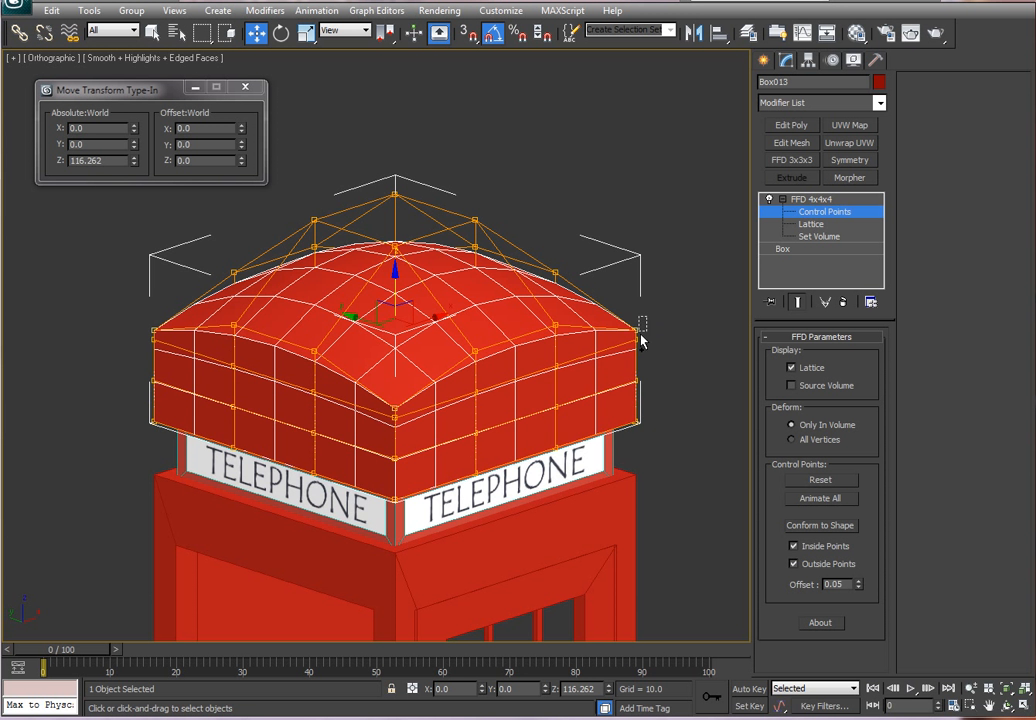
# Add the corner control points just below to the selection and lower both corner rows together to an average of about Z 113
pyautogui.keyDown('ctrl'); pyautogui.moveTo(642, 341); pyautogui.dragTo(634, 354); pyautogui.keyUp('ctrl')
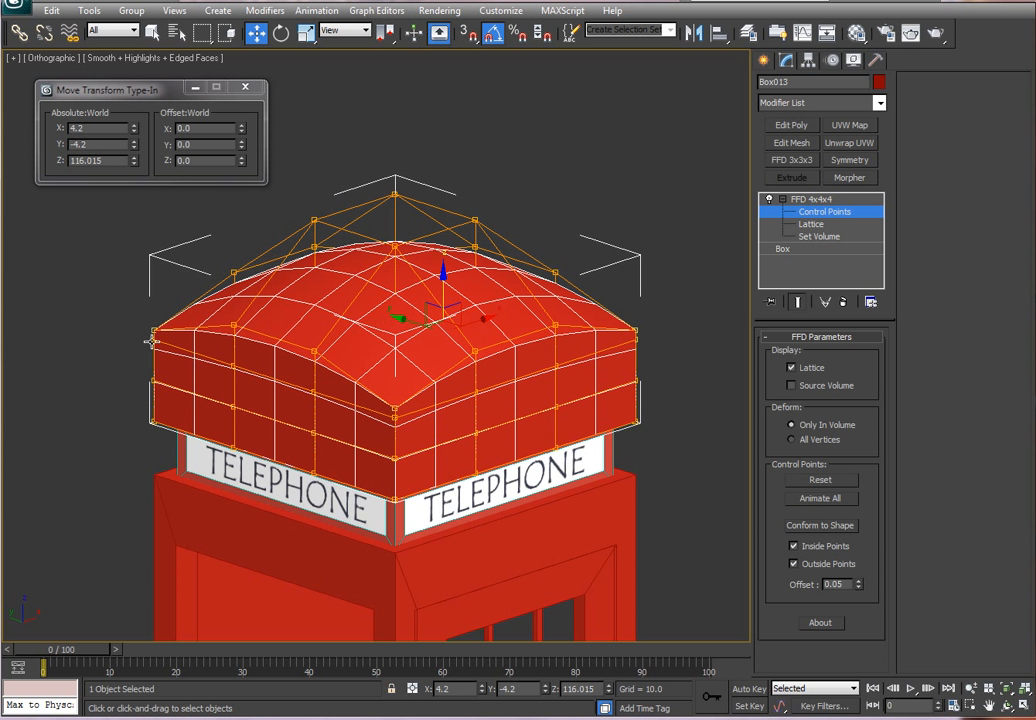
pyautogui.keyDown('alt'); pyautogui.moveTo(247, 423); pyautogui.dragTo(424, 422, button='middle'); pyautogui.keyUp('alt')
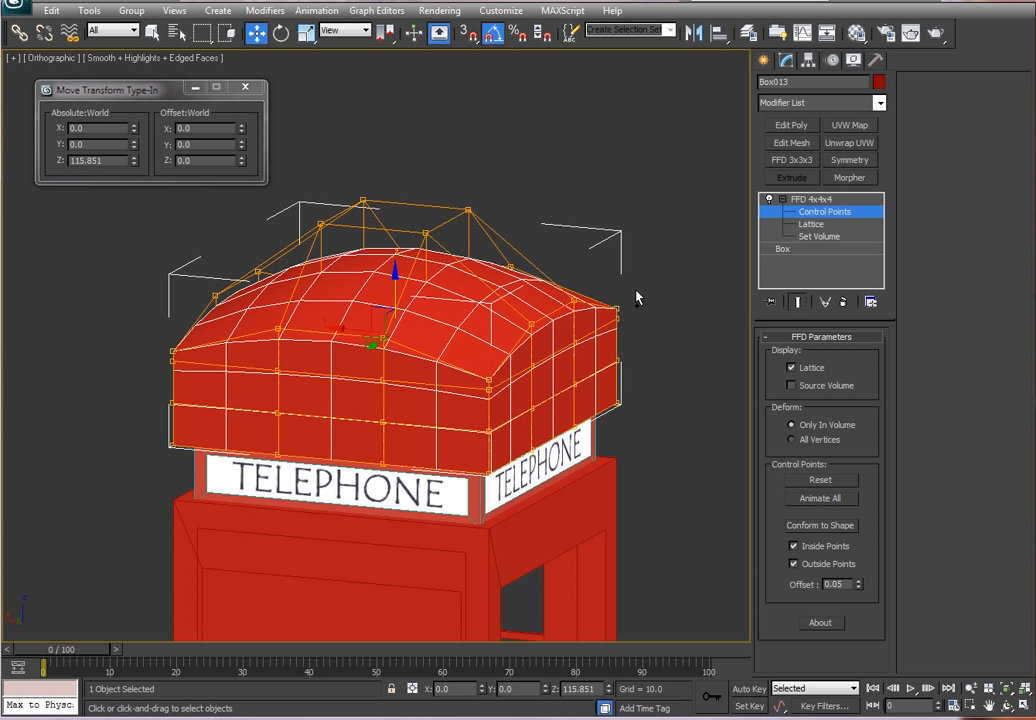
pyautogui.keyDown('ctrl'); pyautogui.moveTo(637, 292); pyautogui.dragTo(613, 331); pyautogui.keyUp('ctrl')
pyautogui.keyDown('ctrl'); pyautogui.moveTo(157, 354); pyautogui.dragTo(183, 371); pyautogui.keyUp('ctrl')
pyautogui.moveTo(394, 288); pyautogui.dragTo(394, 305)
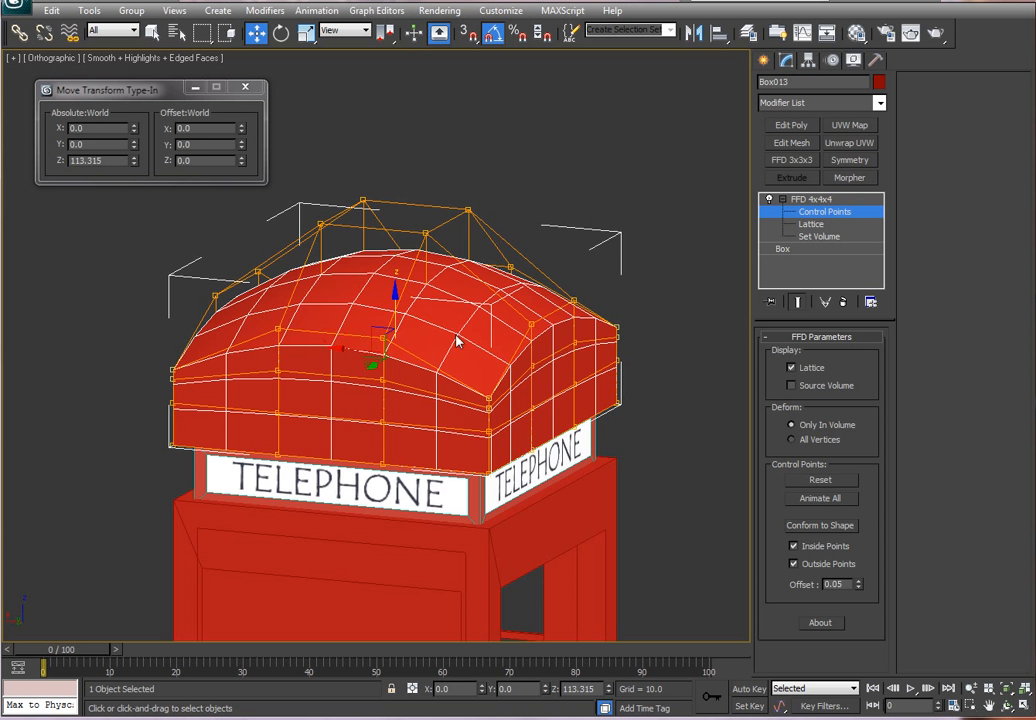
pyautogui.keyDown('alt'); pyautogui.moveTo(712, 466); pyautogui.dragTo(727, 421, button='middle'); pyautogui.keyUp('alt')
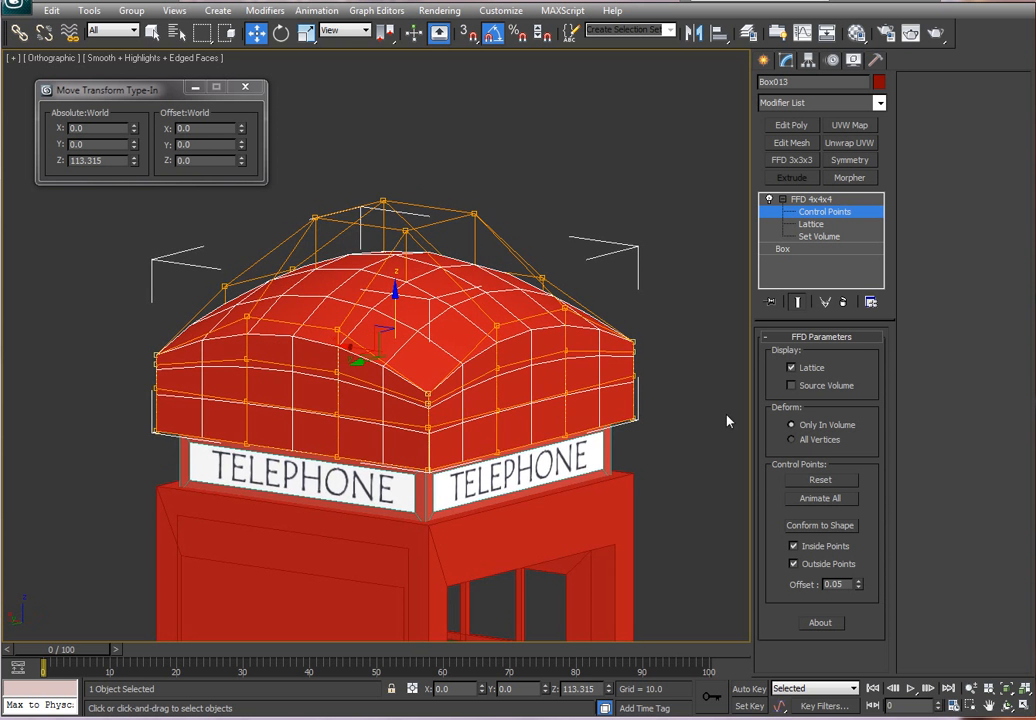
# Collapse the FFD 4x4x4 modifier on the roof into an editable mesh
pyautogui.click(798, 199)
pyautogui.rightClick(810, 199)
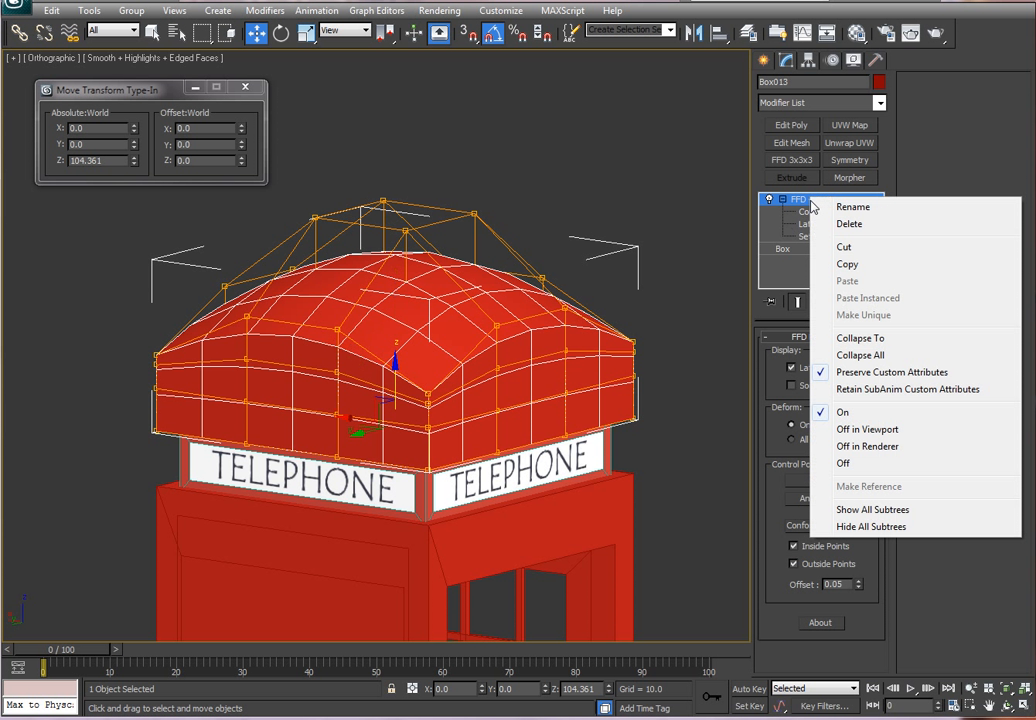
pyautogui.click(860, 338)
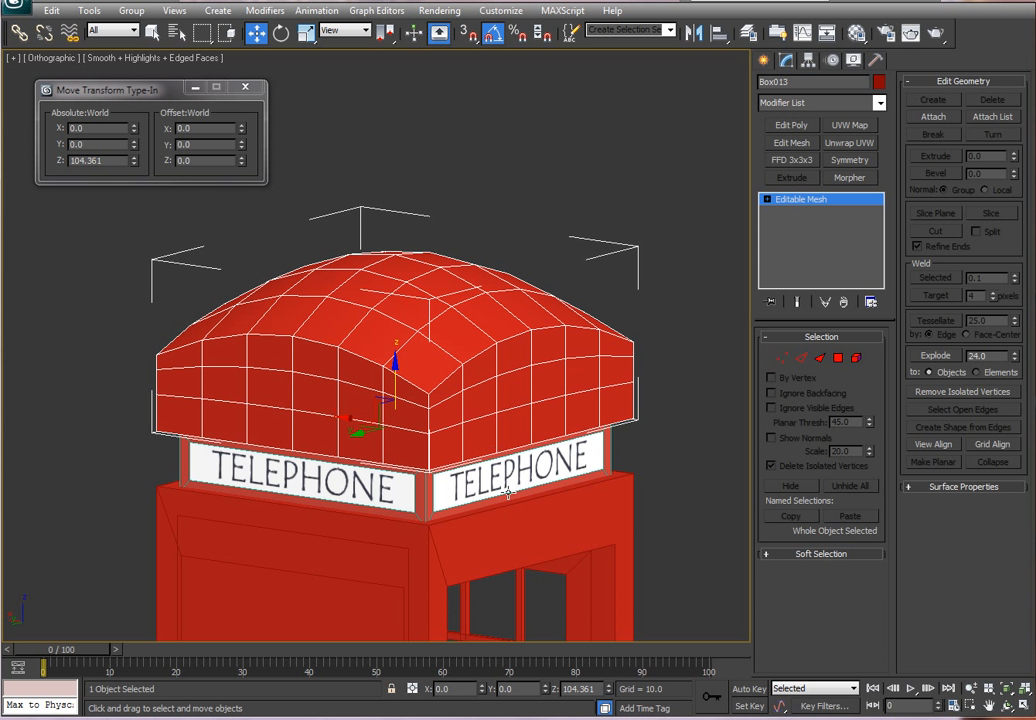
pyautogui.click(799, 360)
pyautogui.click(429, 423)
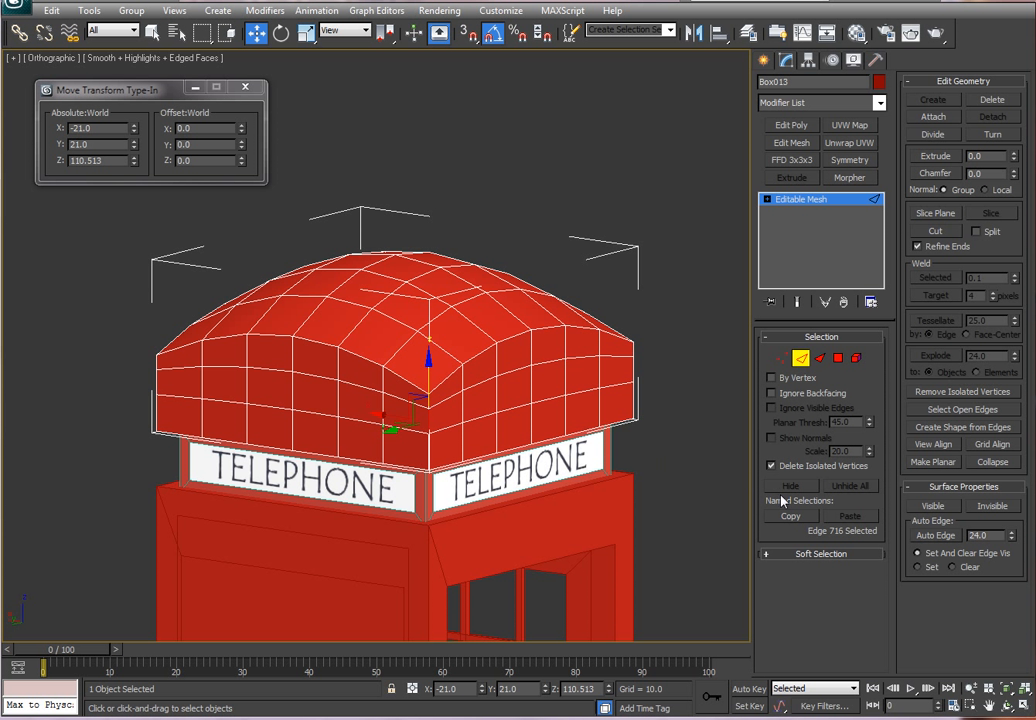
pyautogui.click(812, 199)
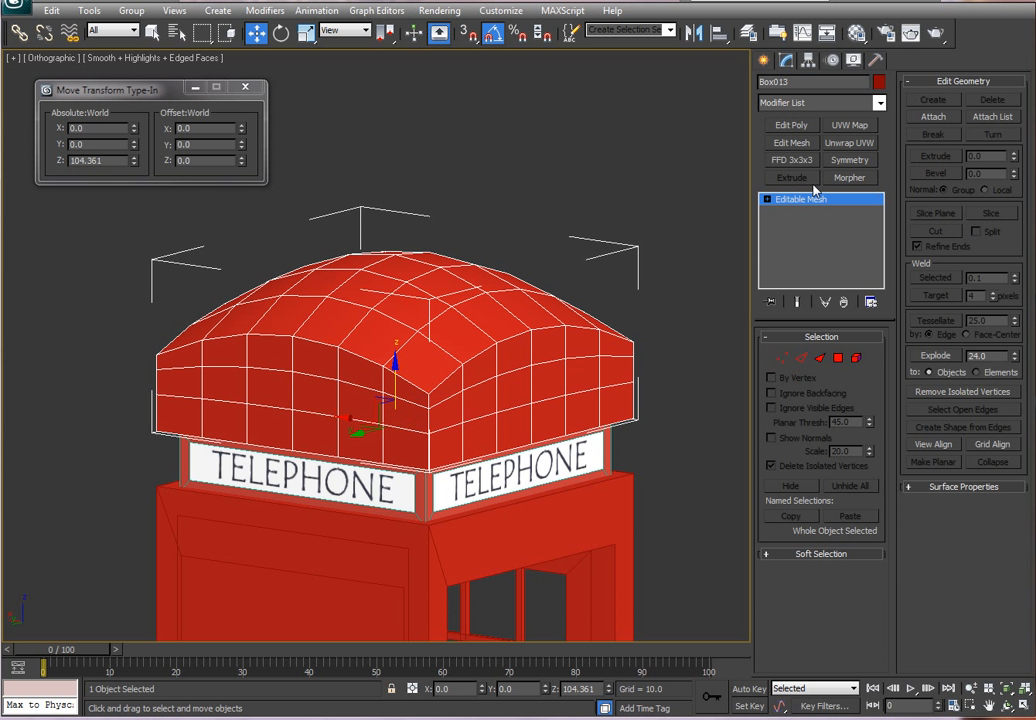
# Add an Edit Poly modifier to the roof and collapse the ring of vertical edges in the middle row of its sides
pyautogui.click(791, 125)
pyautogui.click(800, 458)
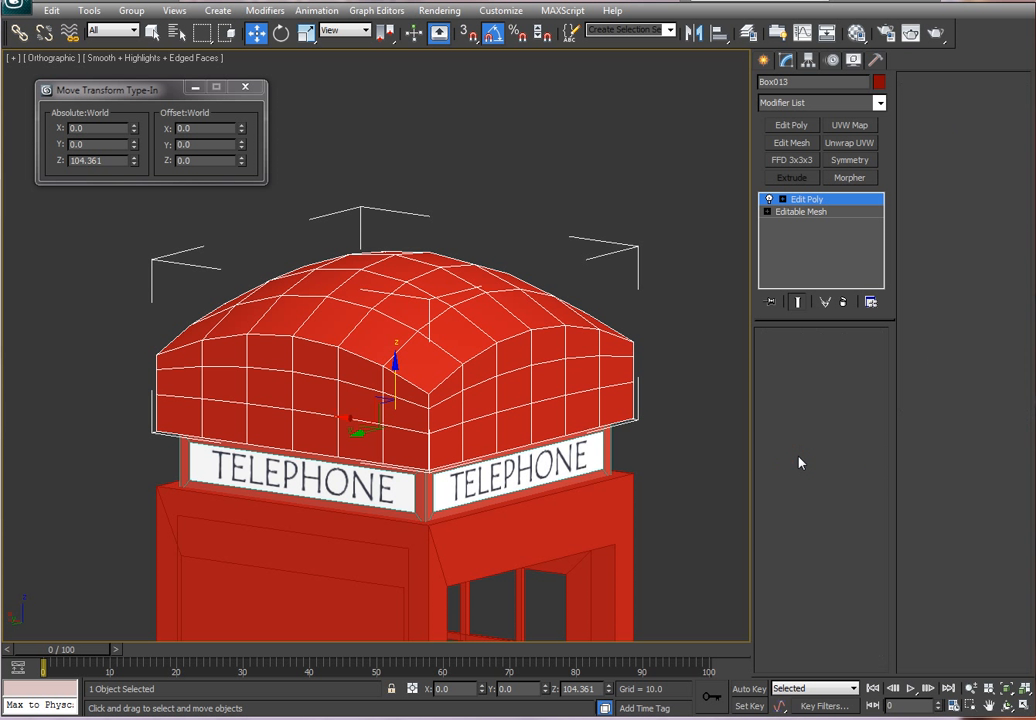
pyautogui.click(339, 402)
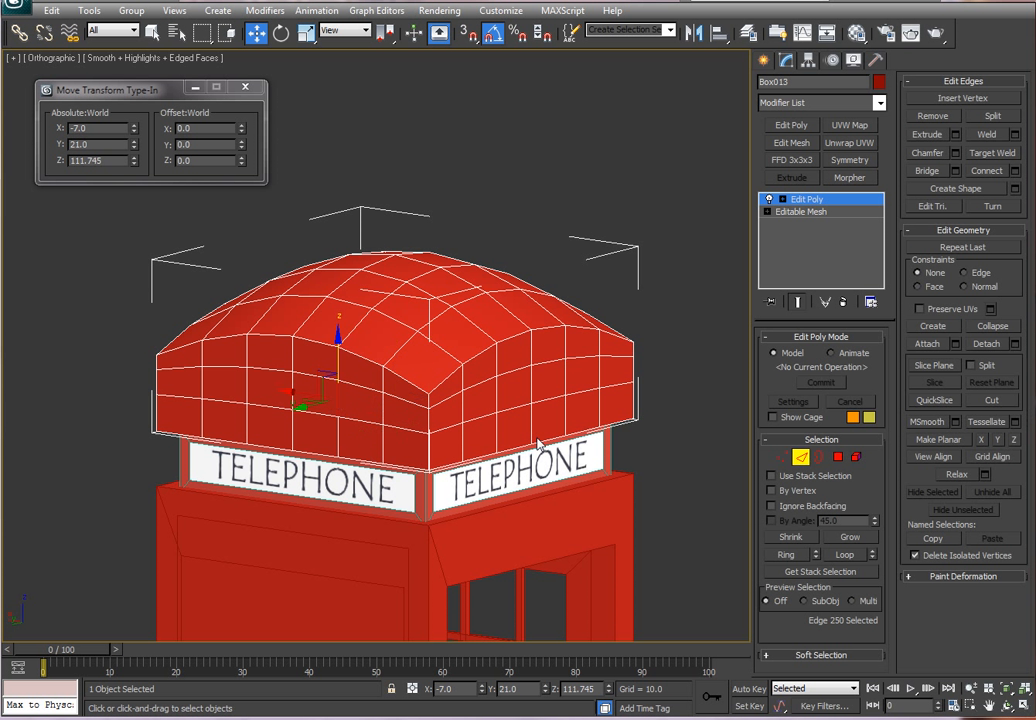
pyautogui.click(786, 554)
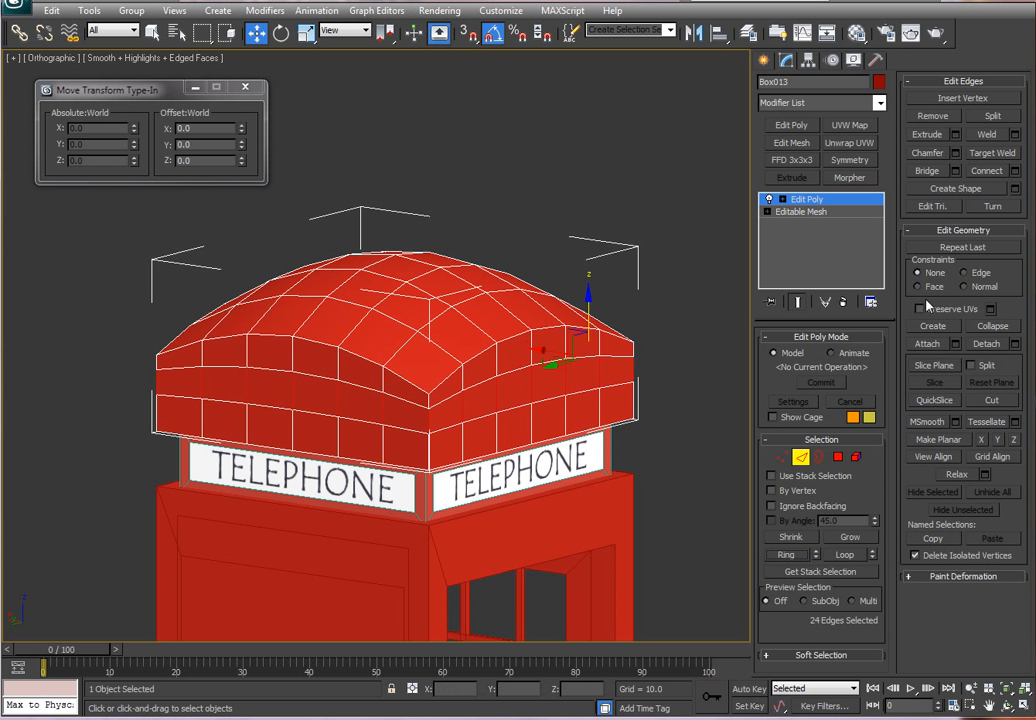
pyautogui.click(1000, 327)
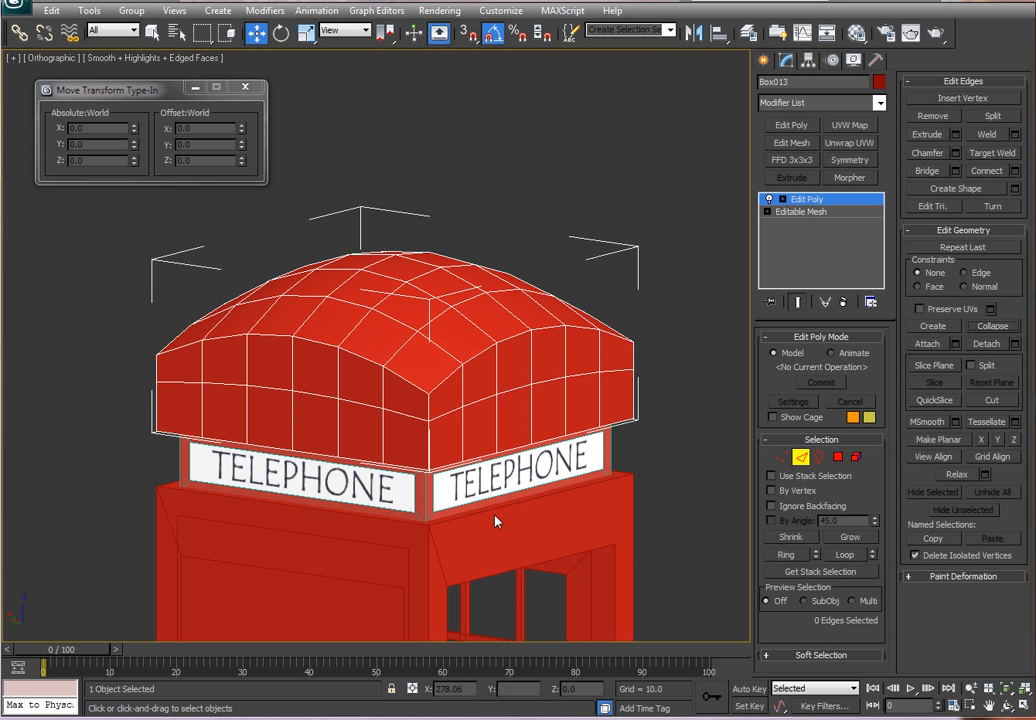
# Collapse the ring of vertical edges in the lowest row of the roof's sides
pyautogui.keyDown('alt'); pyautogui.moveTo(564, 486); pyautogui.dragTo(540, 470, button='middle'); pyautogui.keyUp('alt')
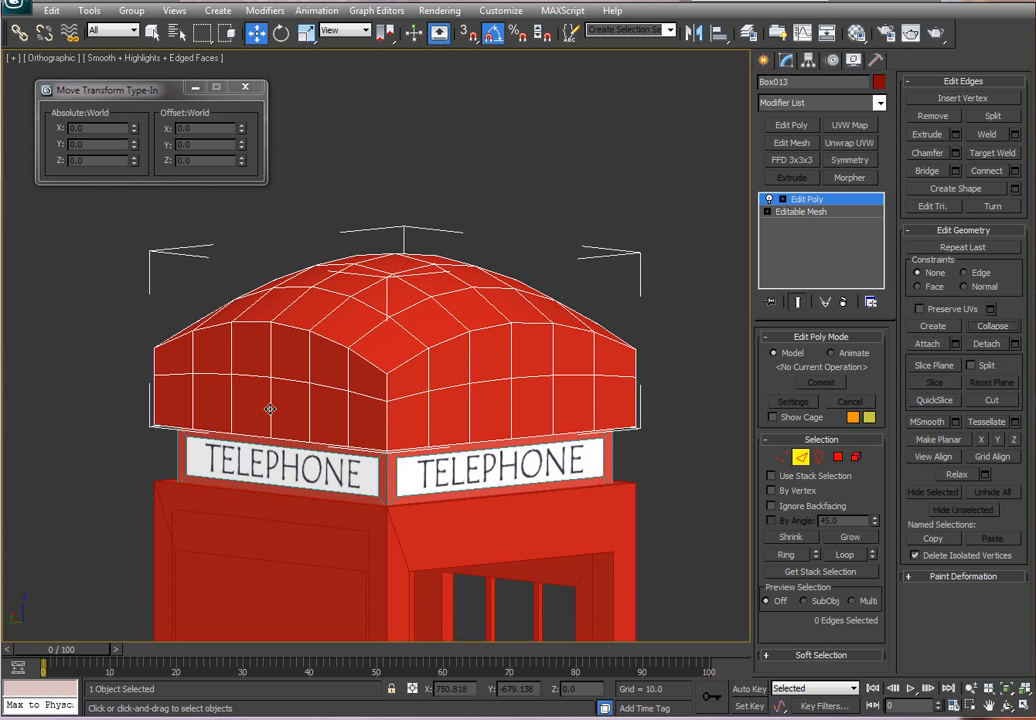
pyautogui.click(270, 409)
pyautogui.click(787, 555)
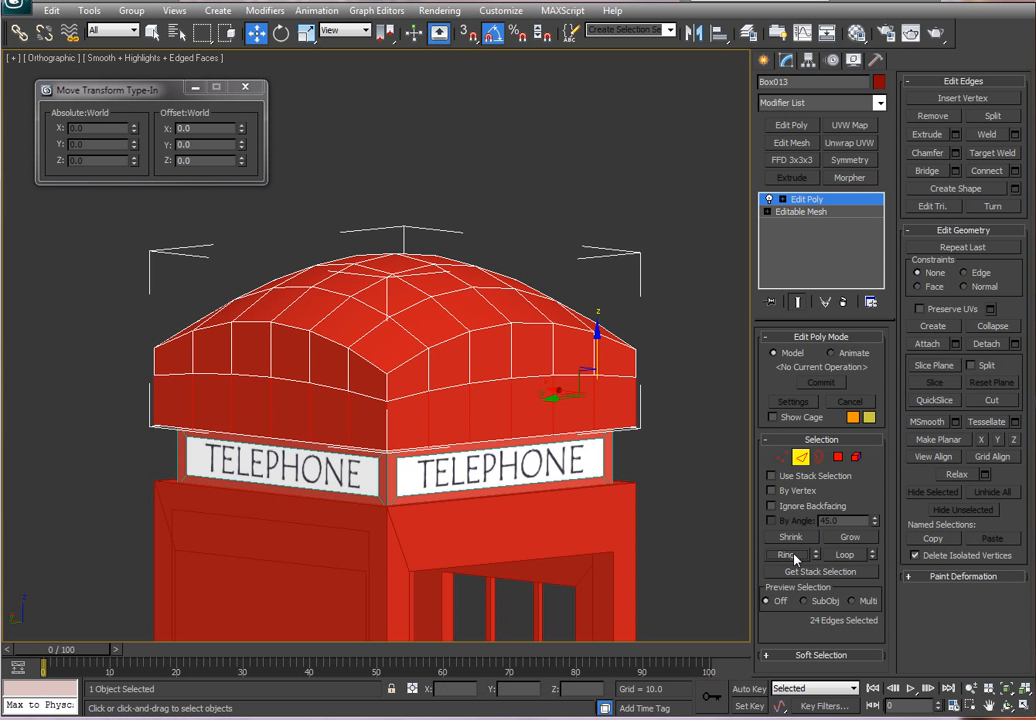
pyautogui.click(993, 326)
pyautogui.keyDown('alt'); pyautogui.moveTo(643, 379); pyautogui.dragTo(608, 365, button='middle'); pyautogui.keyUp('alt')
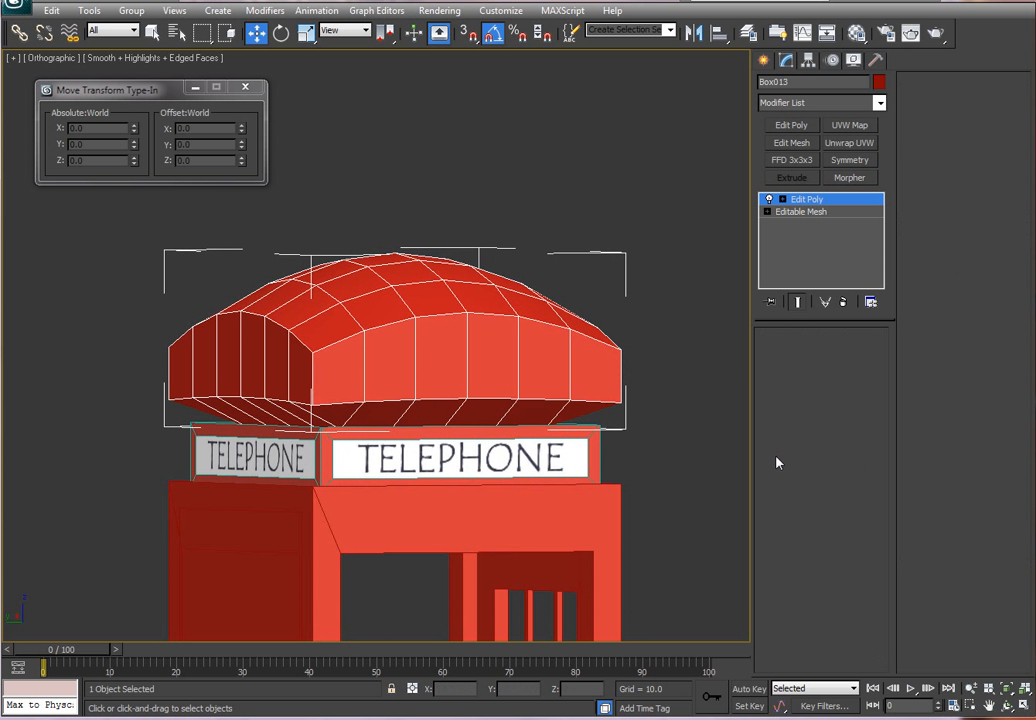
# Select all vertices along the roof's rim and underside, and display the view in wireframe
pyautogui.click(777, 458)
pyautogui.moveTo(663, 477); pyautogui.dragTo(125, 396)
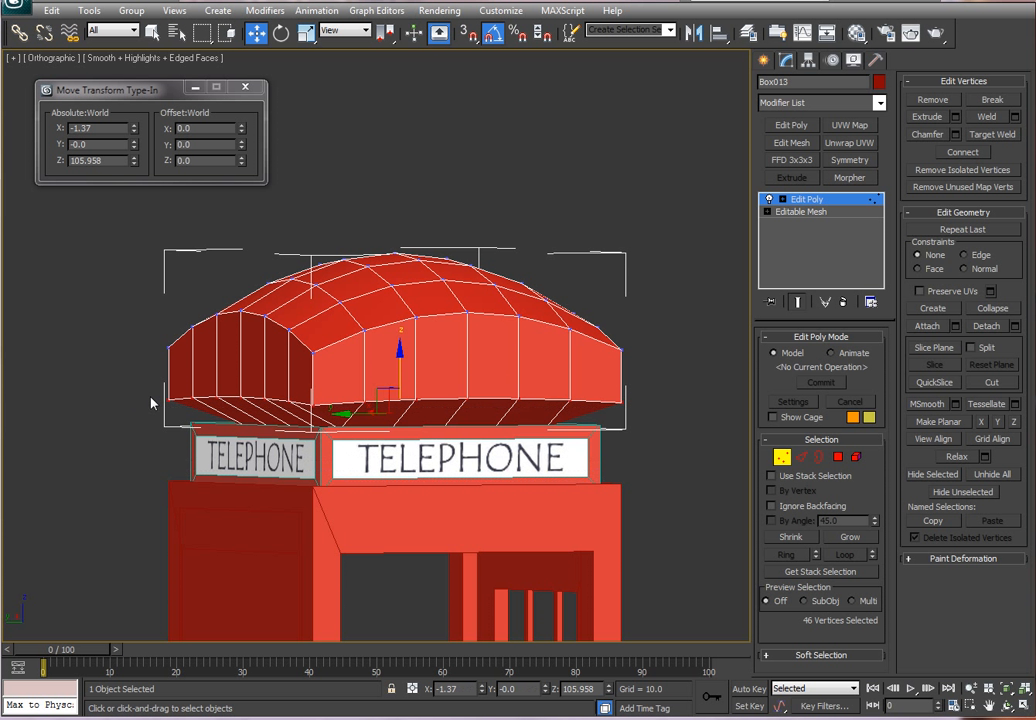
pyautogui.press('F3')
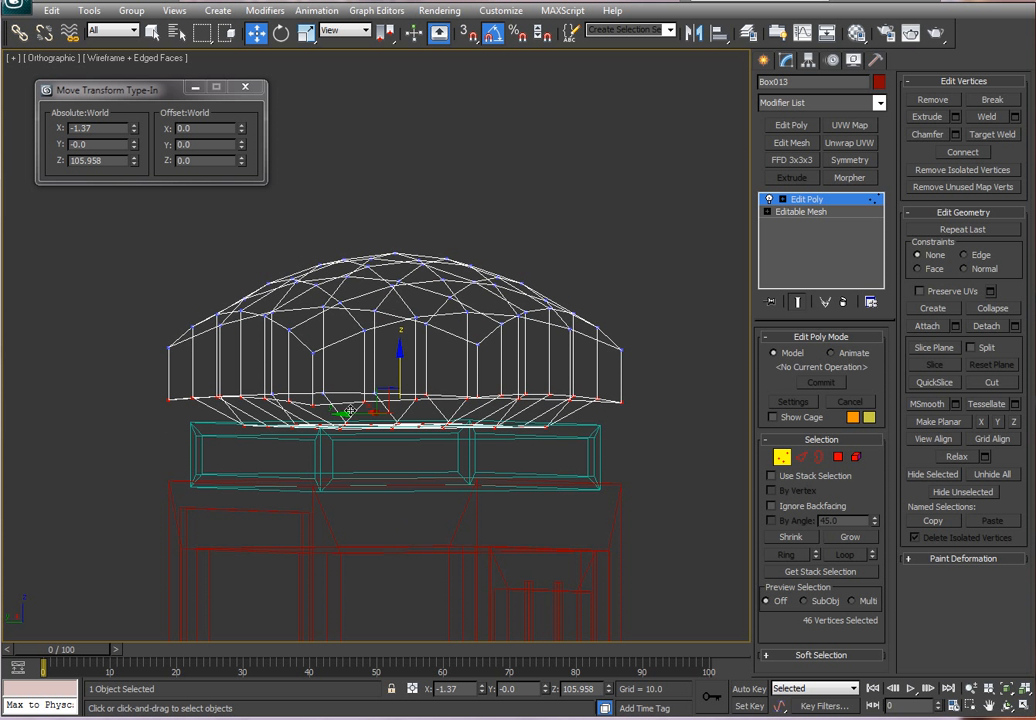
pyautogui.keyDown('alt'); pyautogui.moveTo(442, 456); pyautogui.dragTo(468, 482, button='middle'); pyautogui.keyUp('alt')
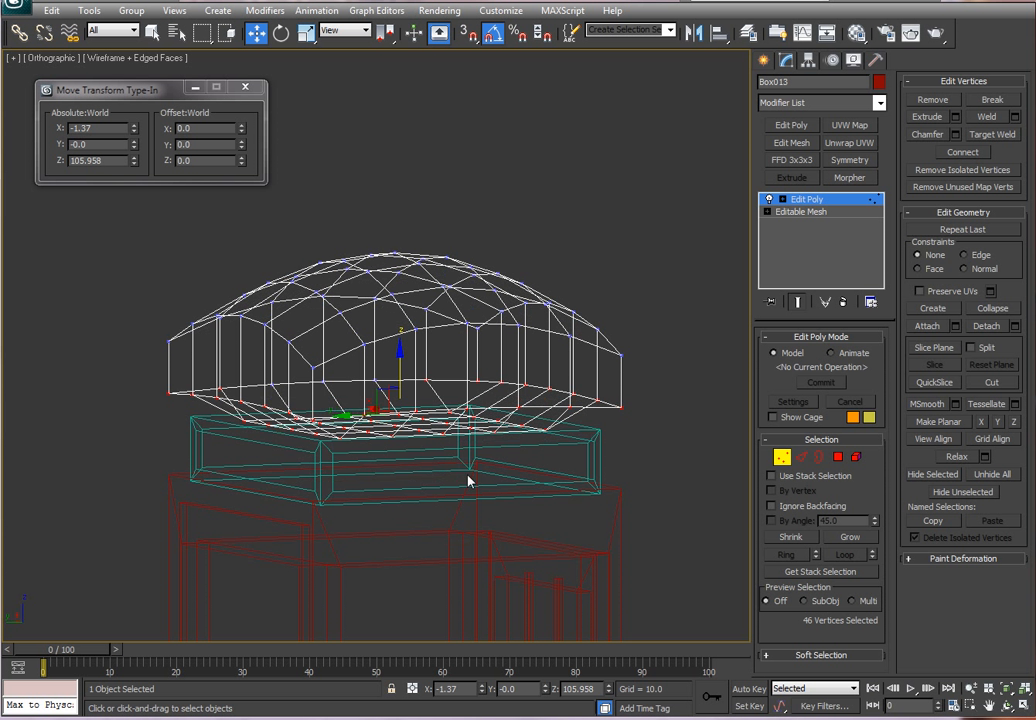
# Try to scale the selected lower roof vertices uniformly to 0 %, and undo the scaling
pyautogui.click(307, 38)
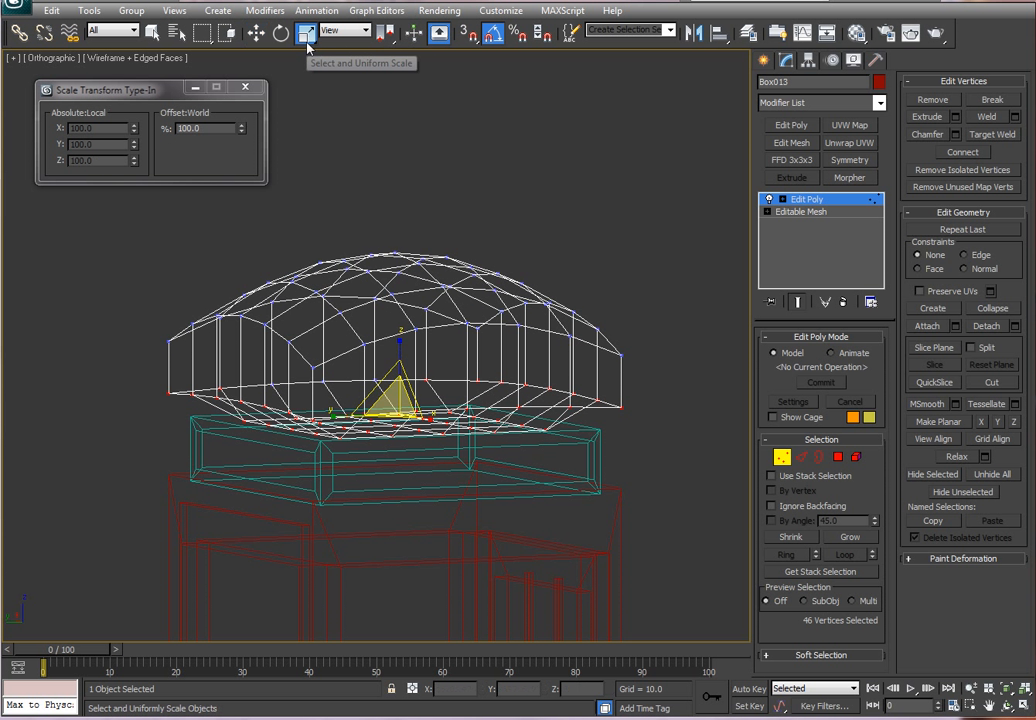
pyautogui.doubleClick(212, 131)
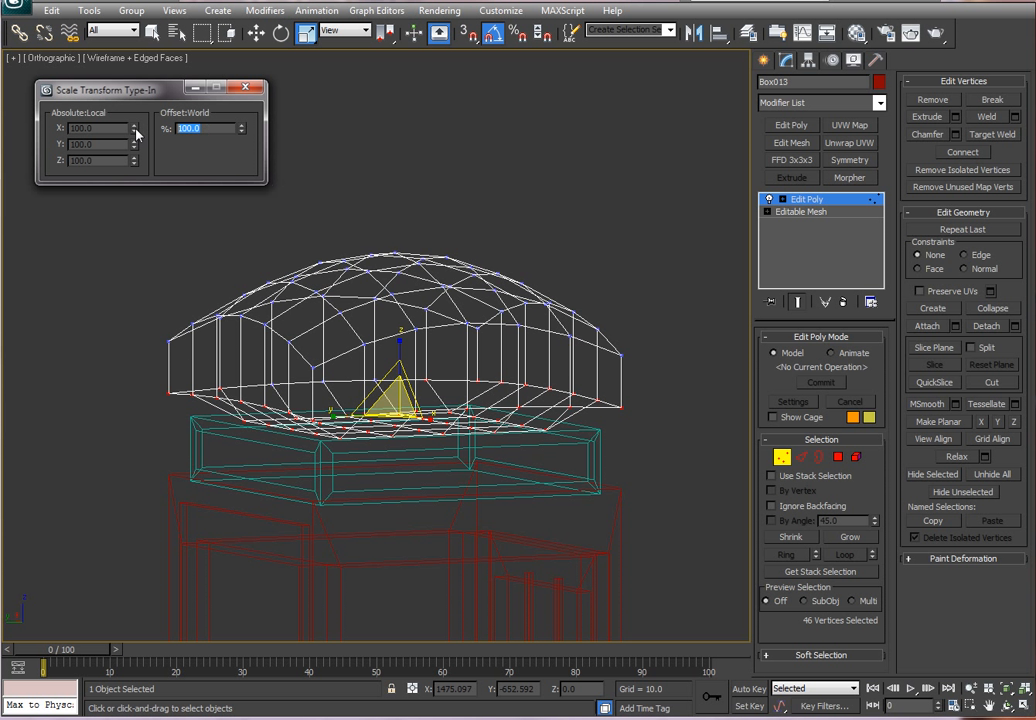
pyautogui.write('0')
pyautogui.press('Return')
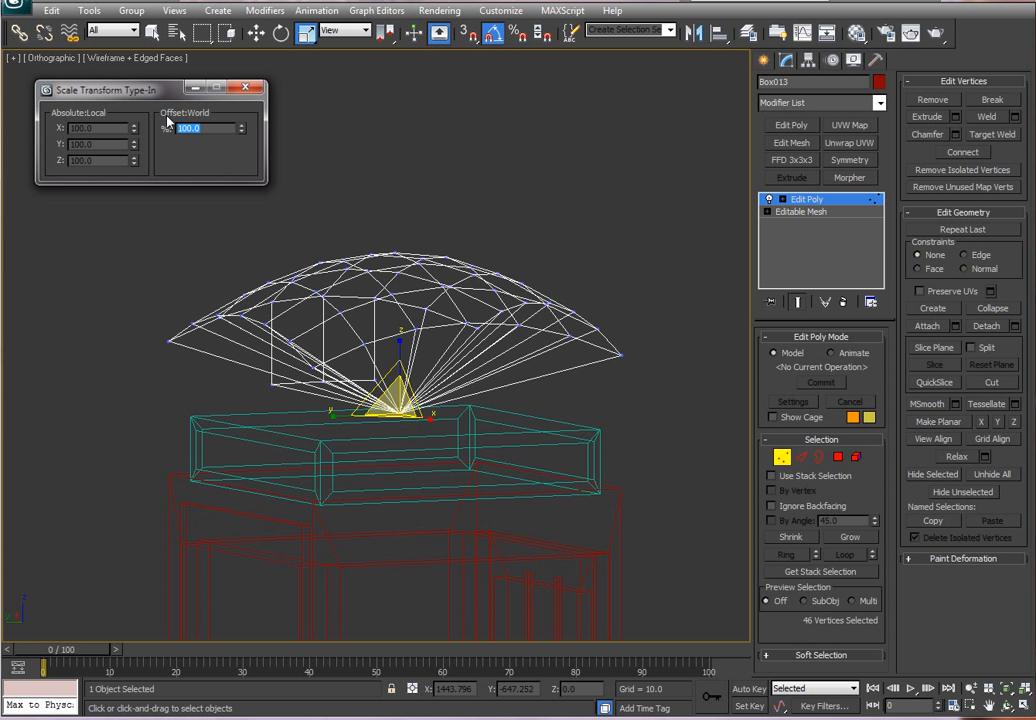
pyautogui.click(51, 10)
pyautogui.click(60, 28)
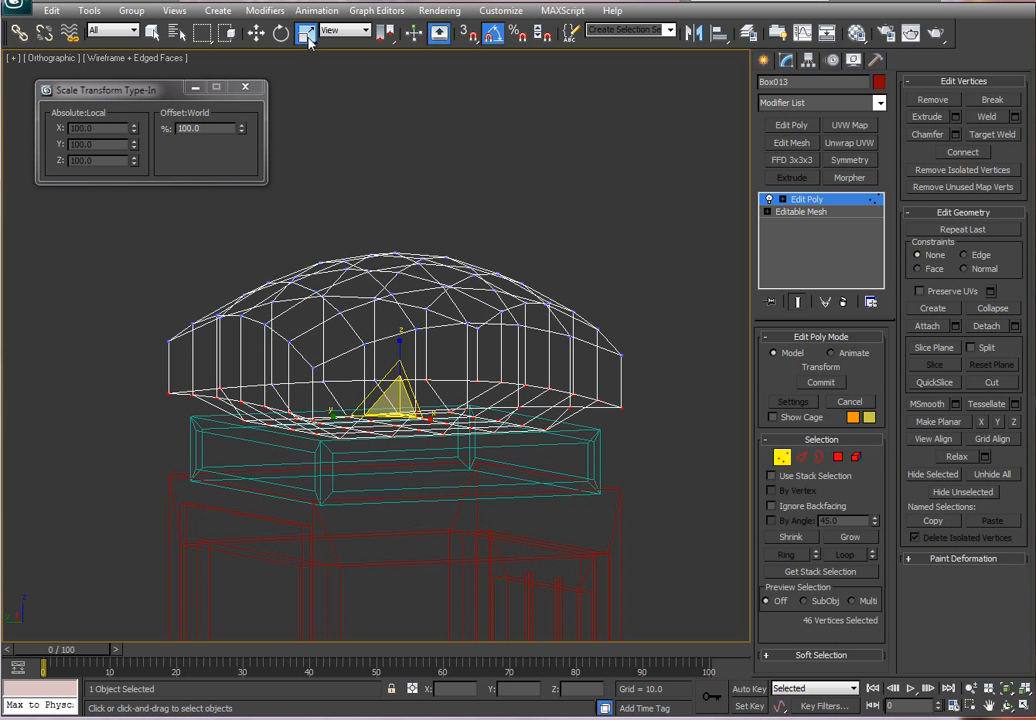
# Flatten all vertices of the roof's lower rim and underside to one level with non-uniform scaling along Z
pyautogui.moveTo(305, 37); pyautogui.dragTo(310, 88)
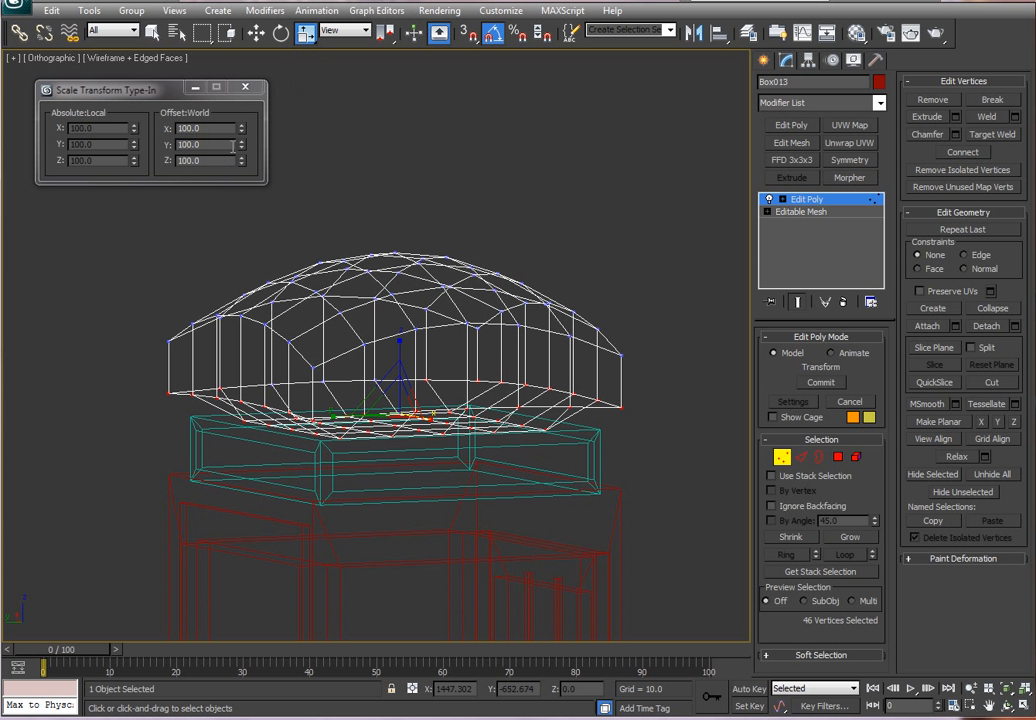
pyautogui.moveTo(243, 165); pyautogui.dragTo(243, 163)
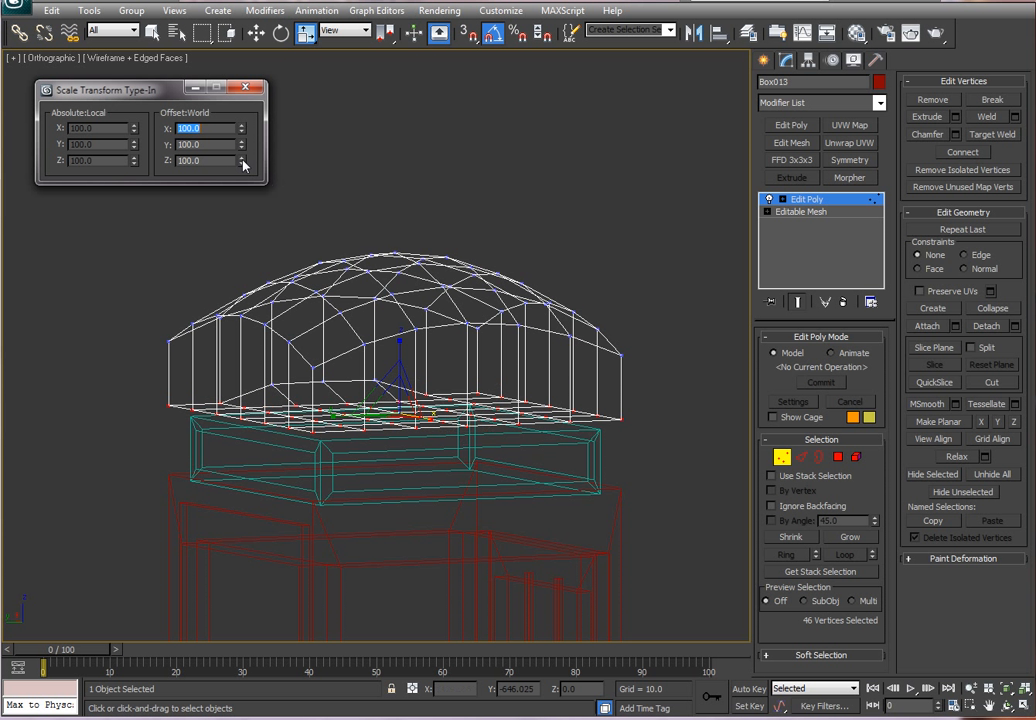
pyautogui.keyDown('alt'); pyautogui.moveTo(325, 243); pyautogui.dragTo(576, 306, button='middle'); pyautogui.keyUp('alt')
pyautogui.hotkey('ctrl', 'z')
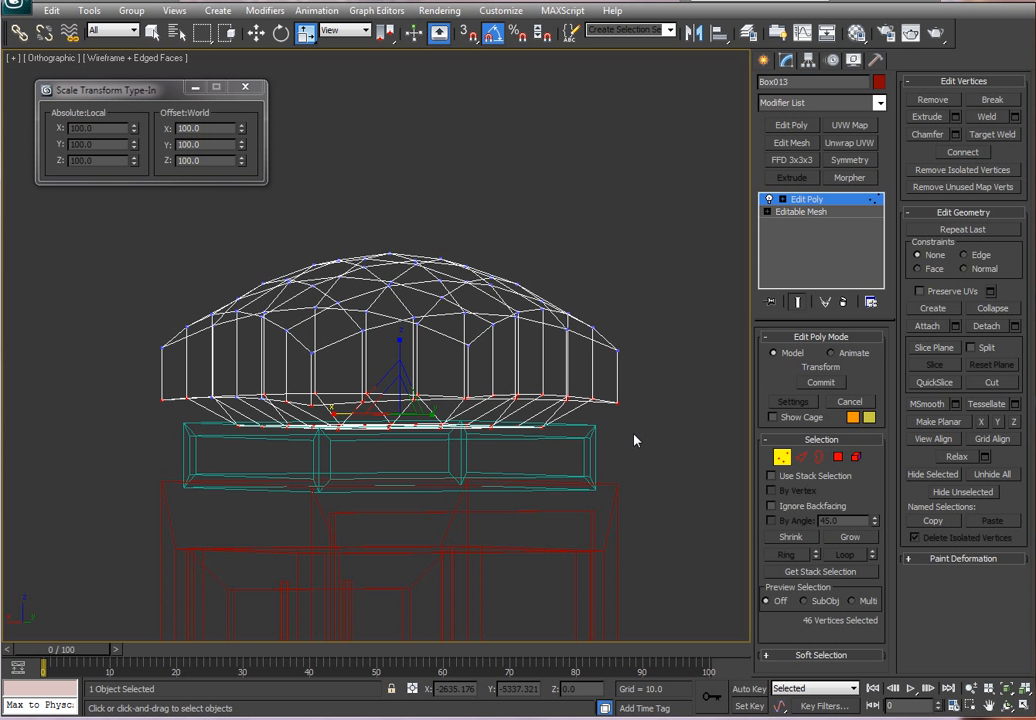
pyautogui.hotkey('ctrl', 'z')
pyautogui.rightClick(240, 162)
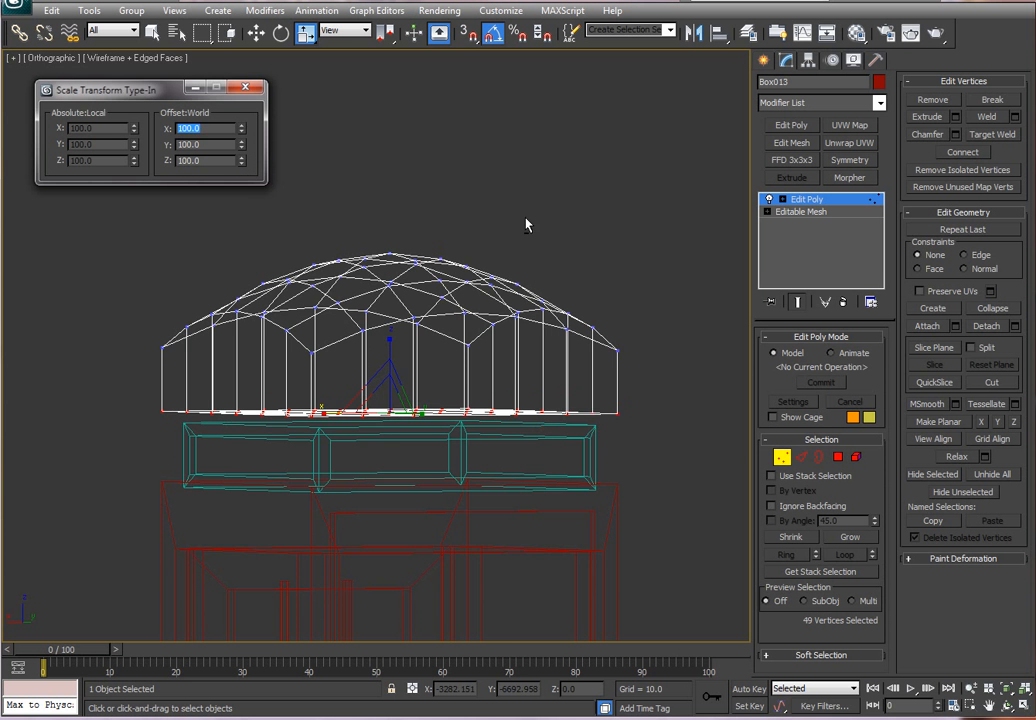
pyautogui.keyDown('alt'); pyautogui.moveTo(527, 225); pyautogui.dragTo(714, 351, button='middle'); pyautogui.keyUp('alt')
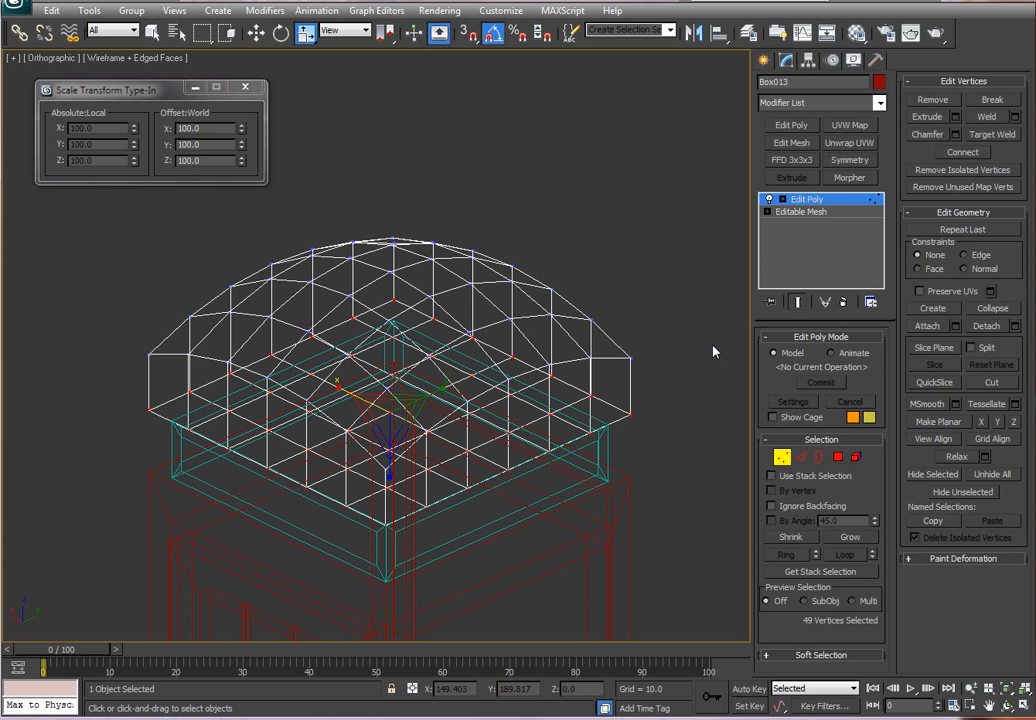
# Isolate the roof in shaded display and switch to polygon editing with its underside in view
pyautogui.click(838, 458)
pyautogui.moveTo(531, 435)
pyautogui.keyDown('alt'); pyautogui.mouseDown(button='middle')
pyautogui.moveTo(444, 436)
pyautogui.moveTo(522, 471)
pyautogui.mouseUp(button='middle'); pyautogui.keyUp('alt')
pyautogui.hotkey('alt', 'q')
pyautogui.press('F3')
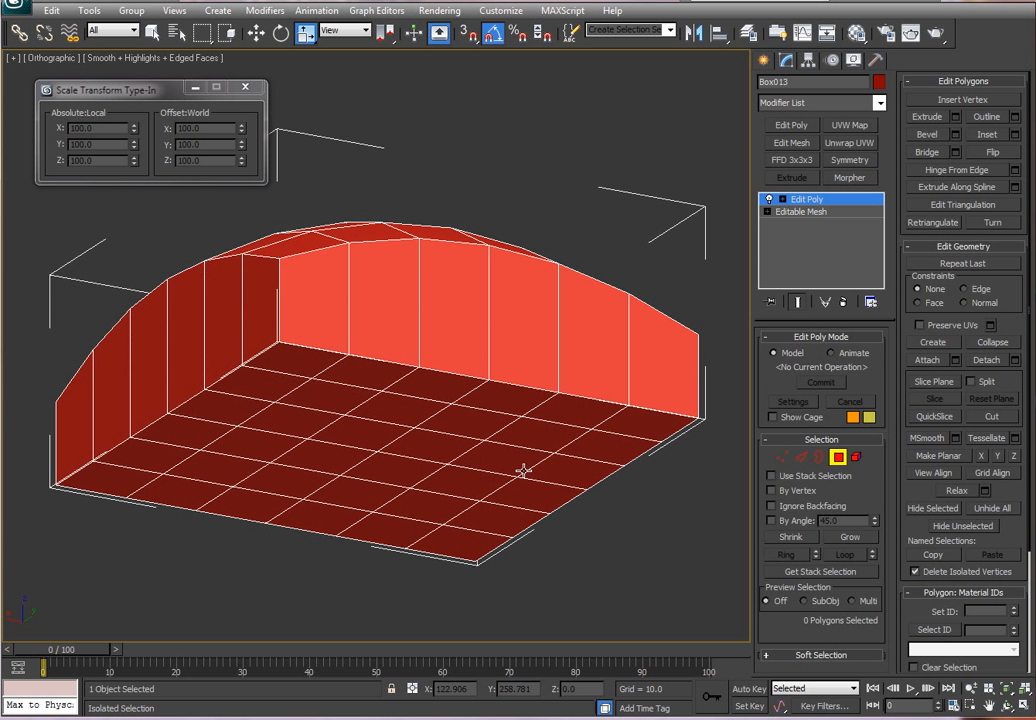
# Delete the central 4 × 4 block of polygons from the roof's underside and end the isolation
pyautogui.click(502, 469)
pyautogui.keyDown('ctrl'); pyautogui.click(460, 492); pyautogui.keyUp('ctrl')
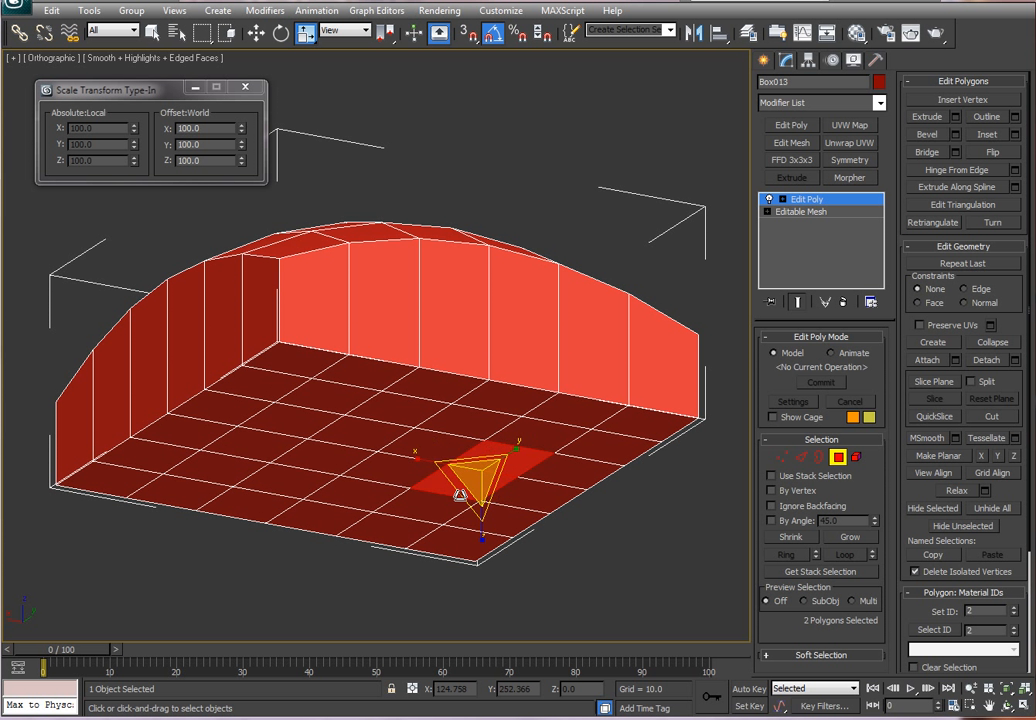
pyautogui.keyDown('ctrl'); pyautogui.click(398, 503); pyautogui.keyUp('ctrl')
pyautogui.keyDown('ctrl'); pyautogui.click(308, 477); pyautogui.keyUp('ctrl')
pyautogui.keyDown('ctrl'); pyautogui.click(257, 472); pyautogui.keyUp('ctrl')
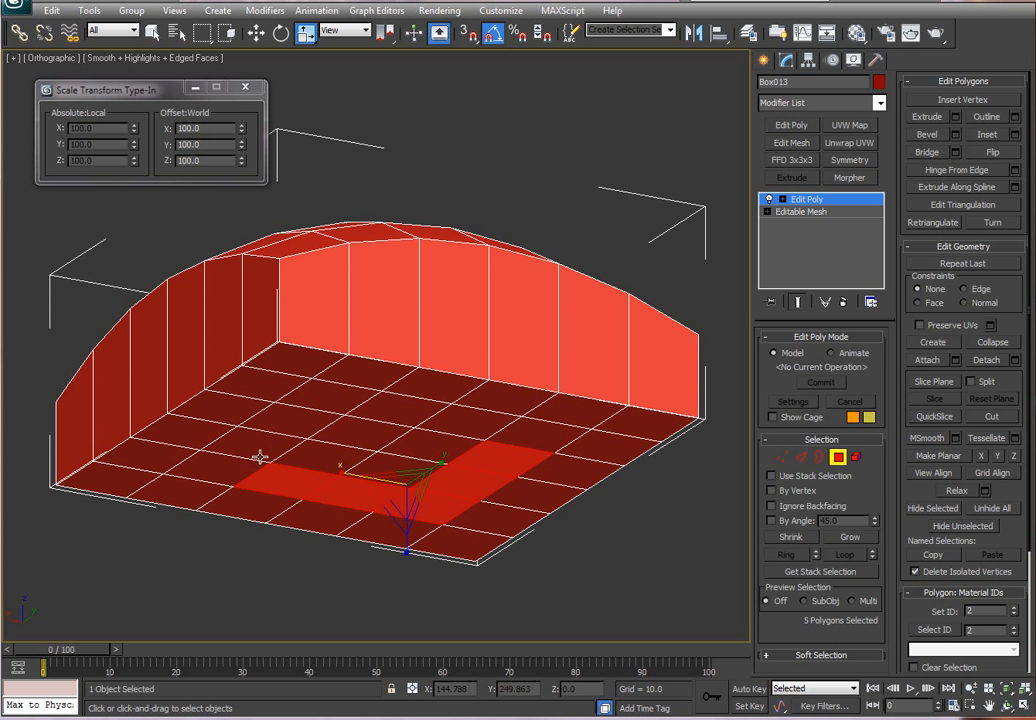
pyautogui.keyDown('ctrl'); pyautogui.click(253, 458); pyautogui.keyUp('ctrl')
pyautogui.keyDown('ctrl'); pyautogui.click(261, 450); pyautogui.keyUp('ctrl')
pyautogui.keyDown('ctrl'); pyautogui.click(293, 422); pyautogui.keyUp('ctrl')
pyautogui.keyDown('ctrl'); pyautogui.click(333, 401); pyautogui.keyUp('ctrl')
pyautogui.keyDown('ctrl'); pyautogui.click(381, 411); pyautogui.keyUp('ctrl')
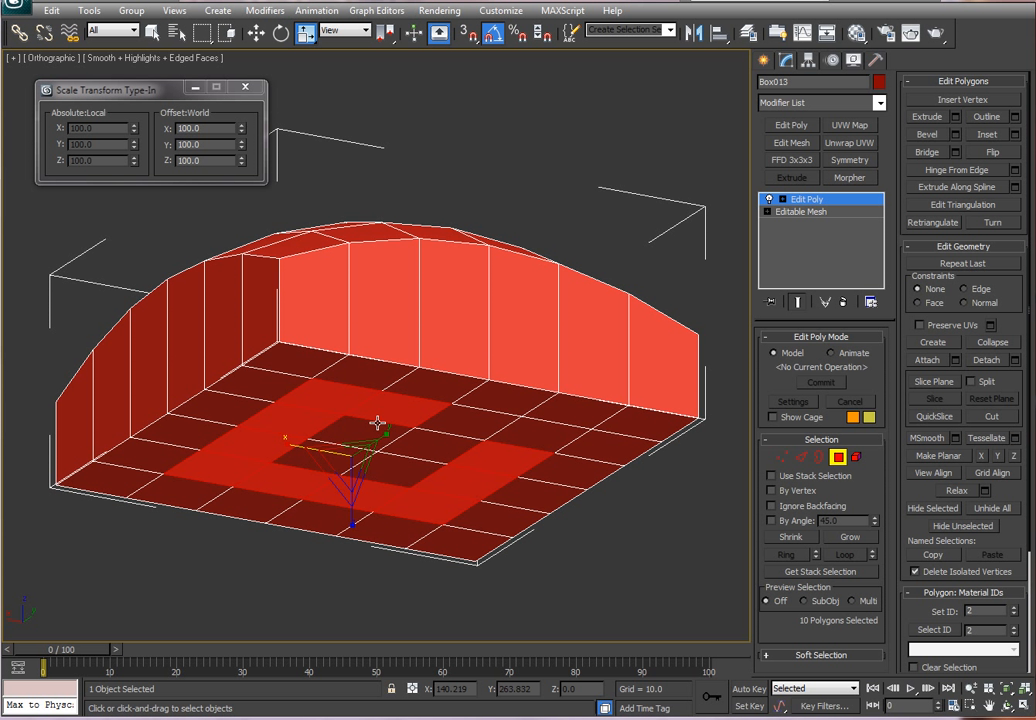
pyautogui.keyDown('ctrl'); pyautogui.click(377, 427); pyautogui.keyUp('ctrl')
pyautogui.keyDown('ctrl'); pyautogui.click(313, 452); pyautogui.keyUp('ctrl')
pyautogui.keyDown('ctrl'); pyautogui.click(408, 468); pyautogui.keyUp('ctrl')
pyautogui.keyDown('ctrl'); pyautogui.click(436, 447); pyautogui.keyUp('ctrl')
pyautogui.keyDown('ctrl'); pyautogui.click(480, 427); pyautogui.keyUp('ctrl')
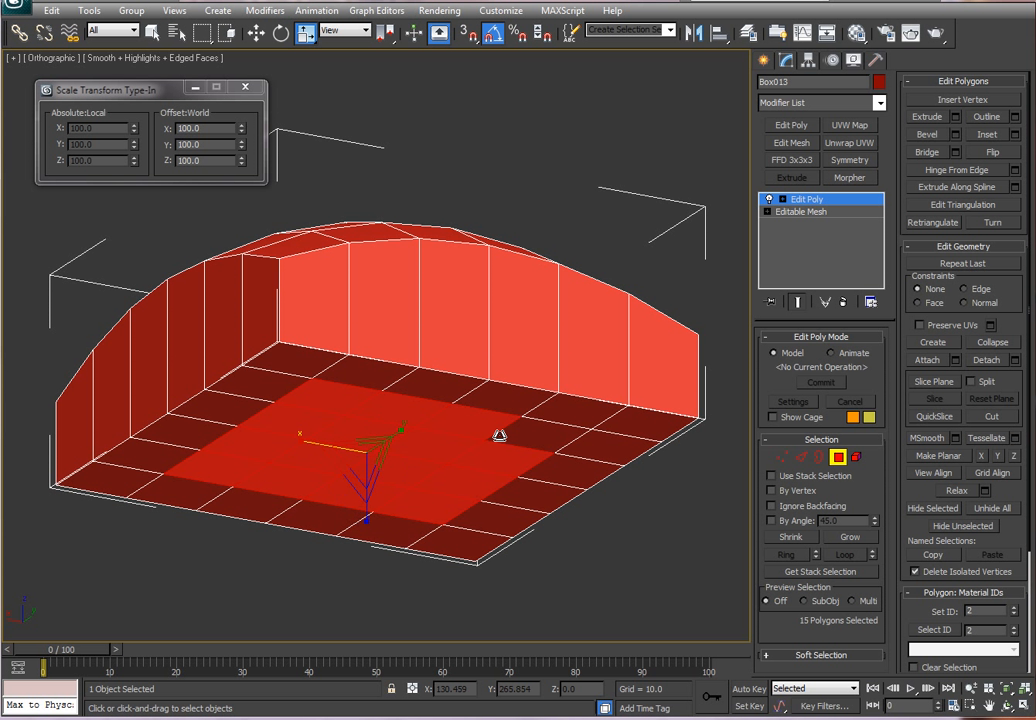
pyautogui.keyDown('ctrl'); pyautogui.click(525, 438); pyautogui.keyUp('ctrl')
pyautogui.click(740, 458)
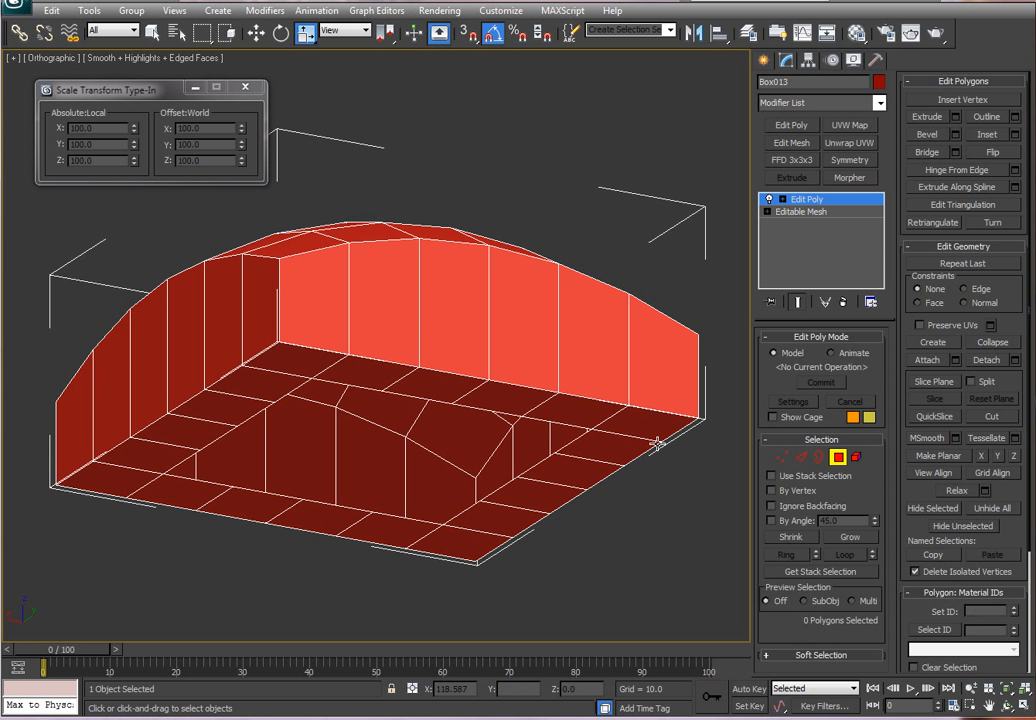
pyautogui.click(836, 457)
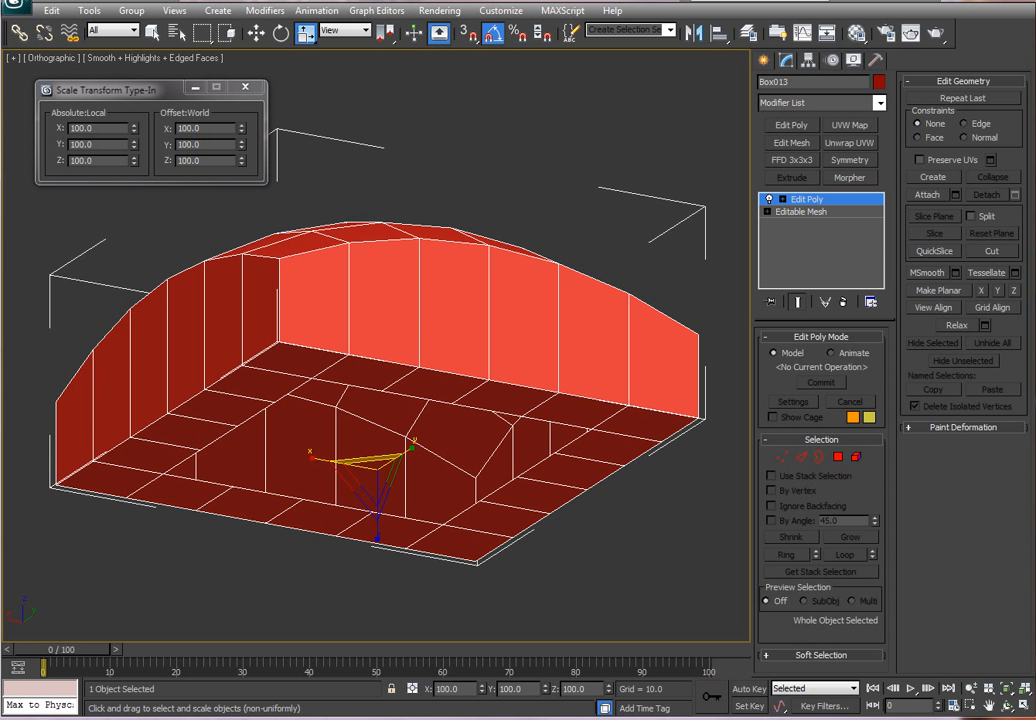
pyautogui.hotkey('alt', 'q')
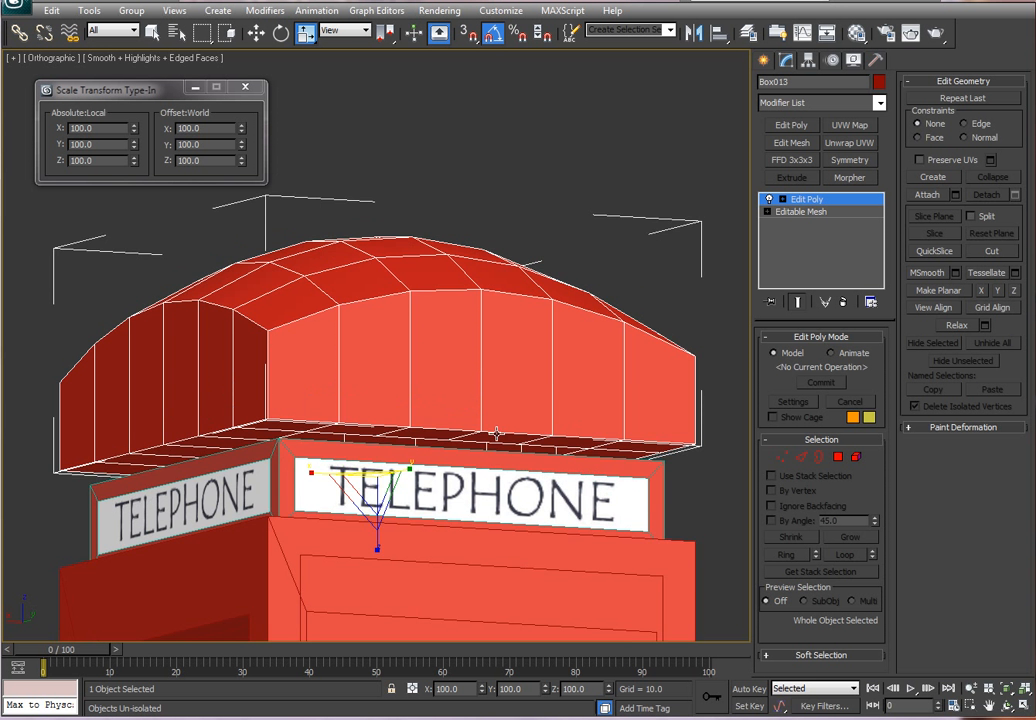
# Lower the whole roof along Z onto the TELEPHONE sign box, to a height of about 102.7
pyautogui.keyDown('alt'); pyautogui.moveTo(497, 433); pyautogui.dragTo(437, 478, button='middle'); pyautogui.keyUp('alt')
pyautogui.press('w')
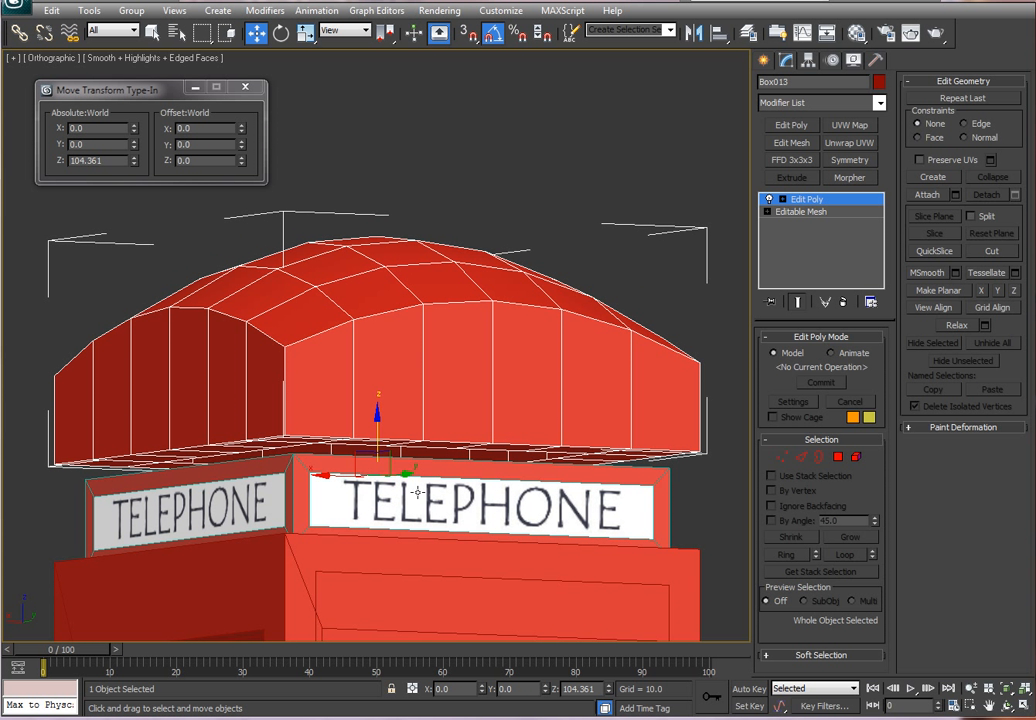
pyautogui.moveTo(375, 432); pyautogui.dragTo(375, 446)
pyautogui.scroll(-6, 481, 387)
pyautogui.keyDown('alt'); pyautogui.moveTo(481, 387); pyautogui.dragTo(538, 414, button='middle'); pyautogui.keyUp('alt')
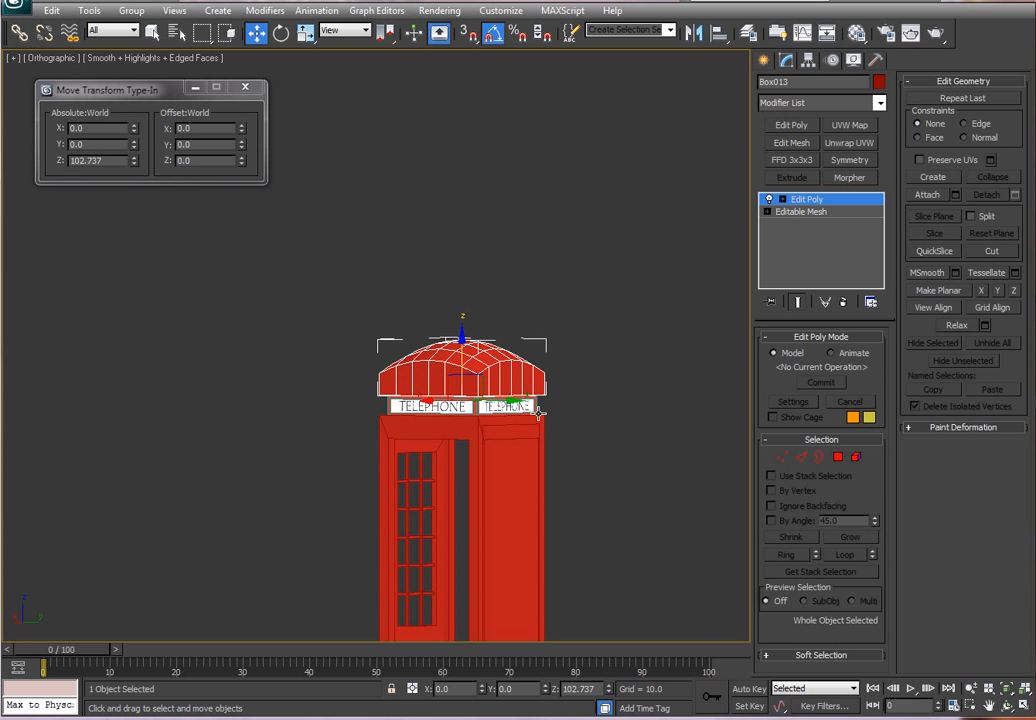
# Flatten the dome by moving all its upper vertices down along Z to a height of about 114.8
pyautogui.click(781, 458)
pyautogui.moveTo(506, 281); pyautogui.dragTo(285, 360)
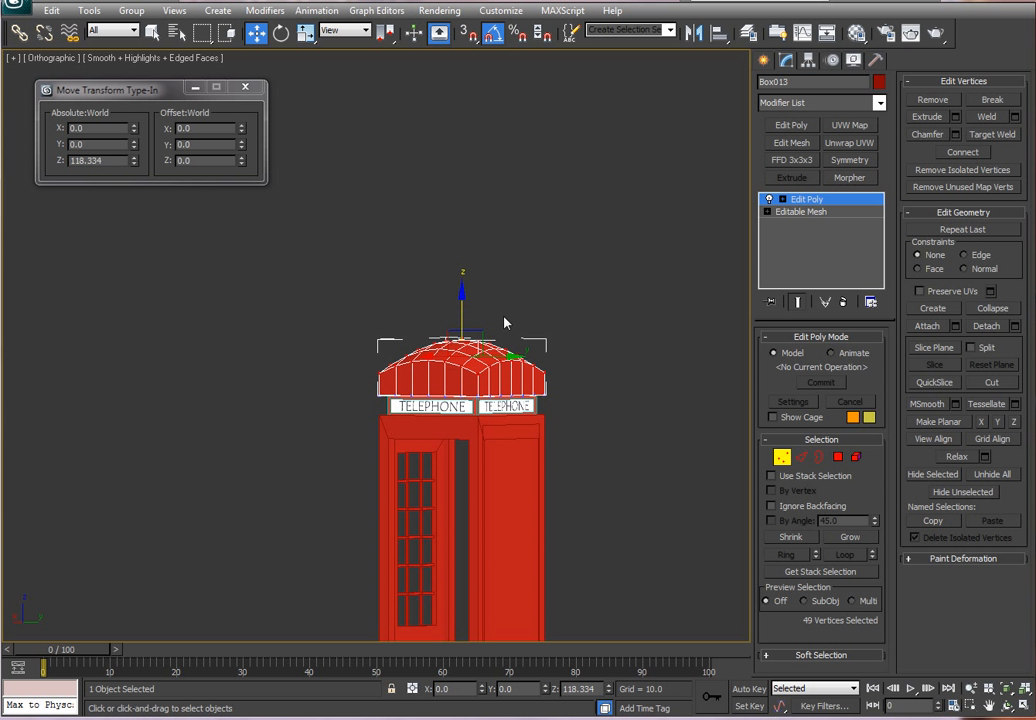
pyautogui.moveTo(460, 310); pyautogui.dragTo(474, 340)
pyautogui.scroll(3, 569, 376)
pyautogui.scroll(3, 400, 368)
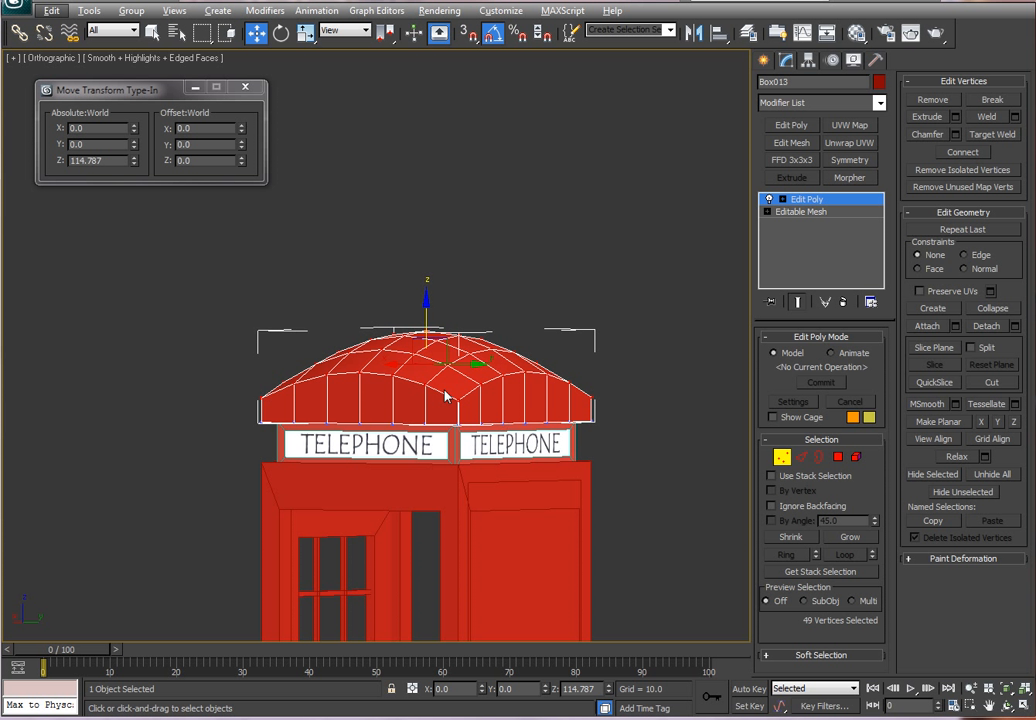
# Bevel the six wall polygons on each of two opposite roof sides to form a narrow border around them
pyautogui.click(838, 457)
pyautogui.click(290, 400)
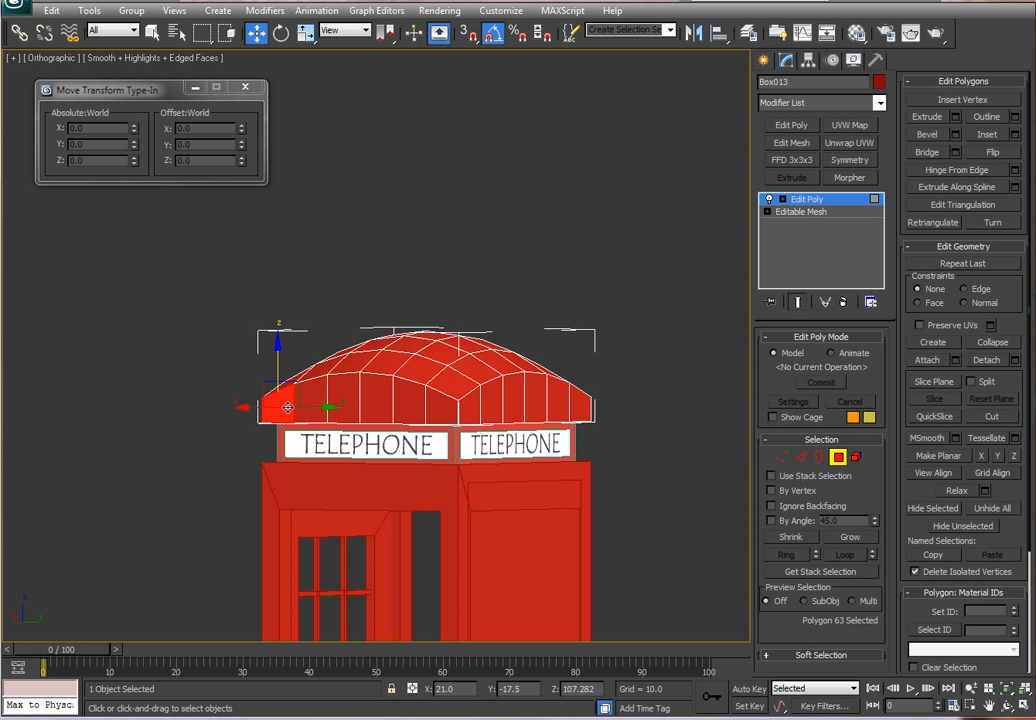
pyautogui.keyDown('ctrl'); pyautogui.click(312, 398); pyautogui.keyUp('ctrl')
pyautogui.keyDown('ctrl'); pyautogui.click(347, 400); pyautogui.keyUp('ctrl')
pyautogui.keyDown('ctrl'); pyautogui.click(381, 400); pyautogui.keyUp('ctrl')
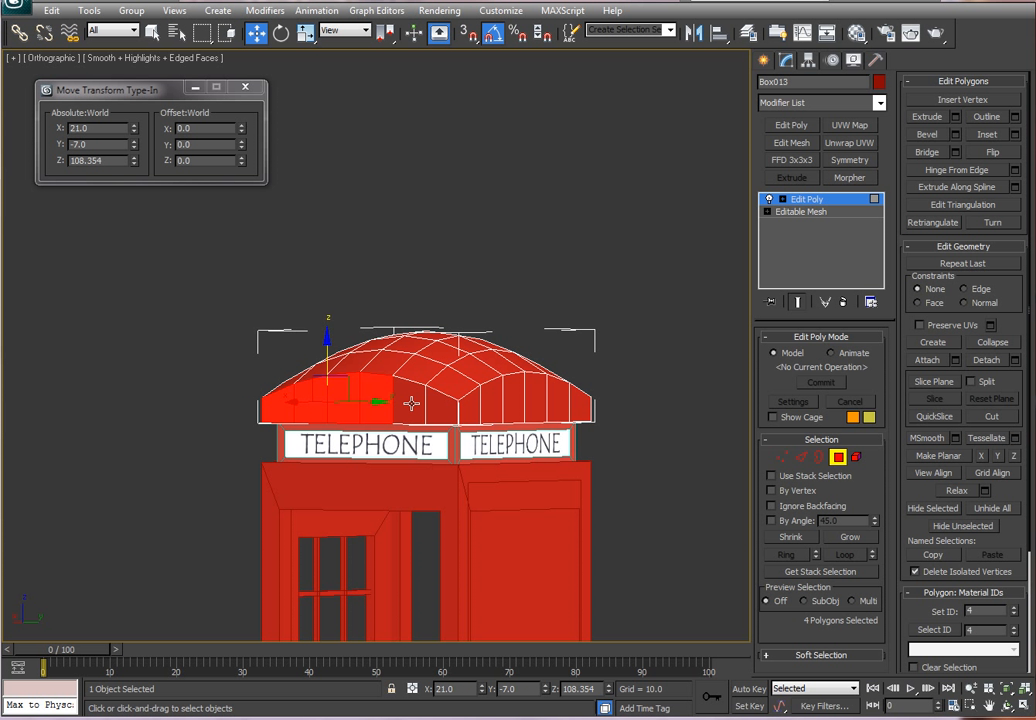
pyautogui.keyDown('ctrl'); pyautogui.click(414, 402); pyautogui.keyUp('ctrl')
pyautogui.keyDown('ctrl'); pyautogui.click(443, 408); pyautogui.keyUp('ctrl')
pyautogui.scroll(2, 409, 385)
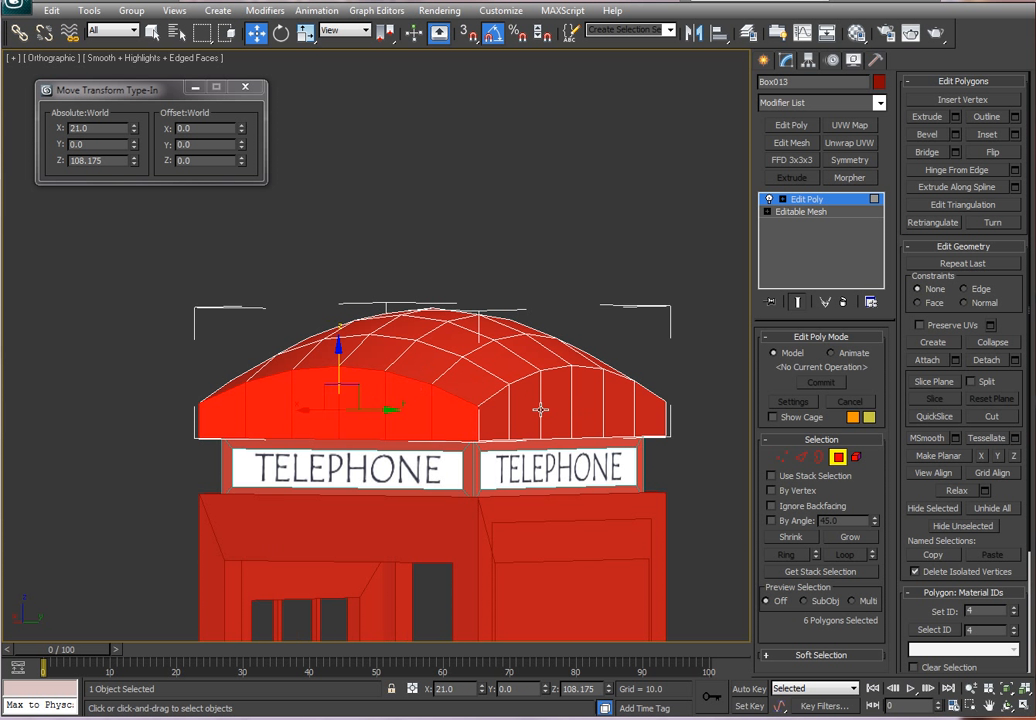
pyautogui.keyDown('alt'); pyautogui.moveTo(736, 337); pyautogui.dragTo(494, 335, button='middle'); pyautogui.keyUp('alt')
pyautogui.keyDown('ctrl'); pyautogui.click(270, 384); pyautogui.keyUp('ctrl')
pyautogui.keyDown('ctrl'); pyautogui.click(334, 383); pyautogui.keyUp('ctrl')
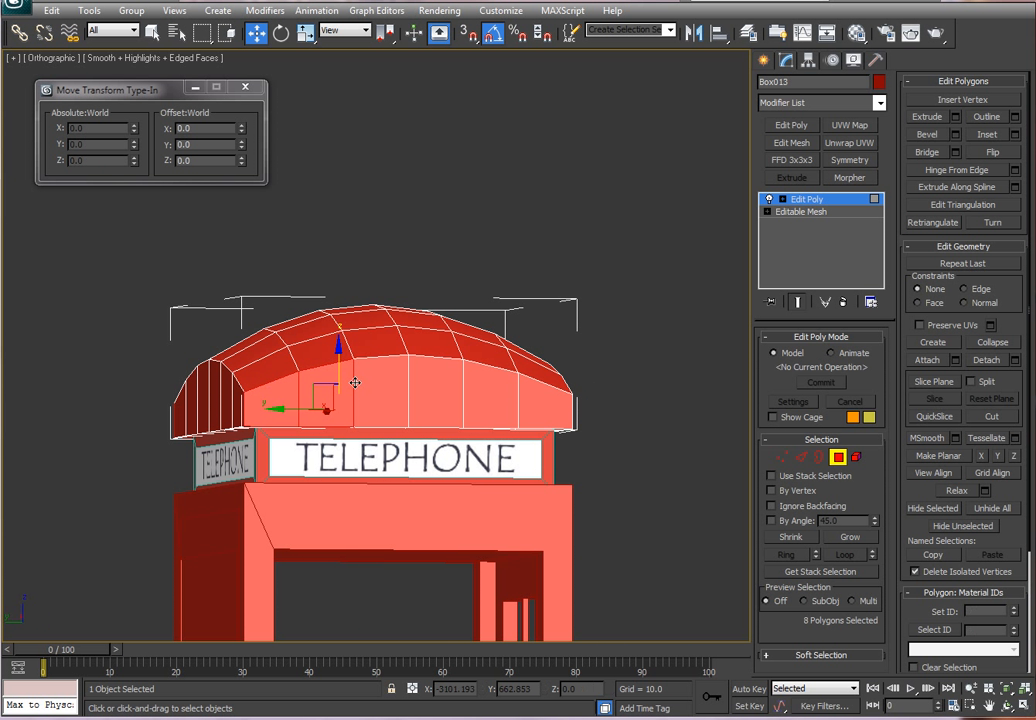
pyautogui.keyDown('ctrl'); pyautogui.click(372, 378); pyautogui.keyUp('ctrl')
pyautogui.keyDown('ctrl'); pyautogui.click(431, 381); pyautogui.keyUp('ctrl')
pyautogui.keyDown('ctrl'); pyautogui.click(488, 388); pyautogui.keyUp('ctrl')
pyautogui.keyDown('ctrl'); pyautogui.click(538, 396); pyautogui.keyUp('ctrl')
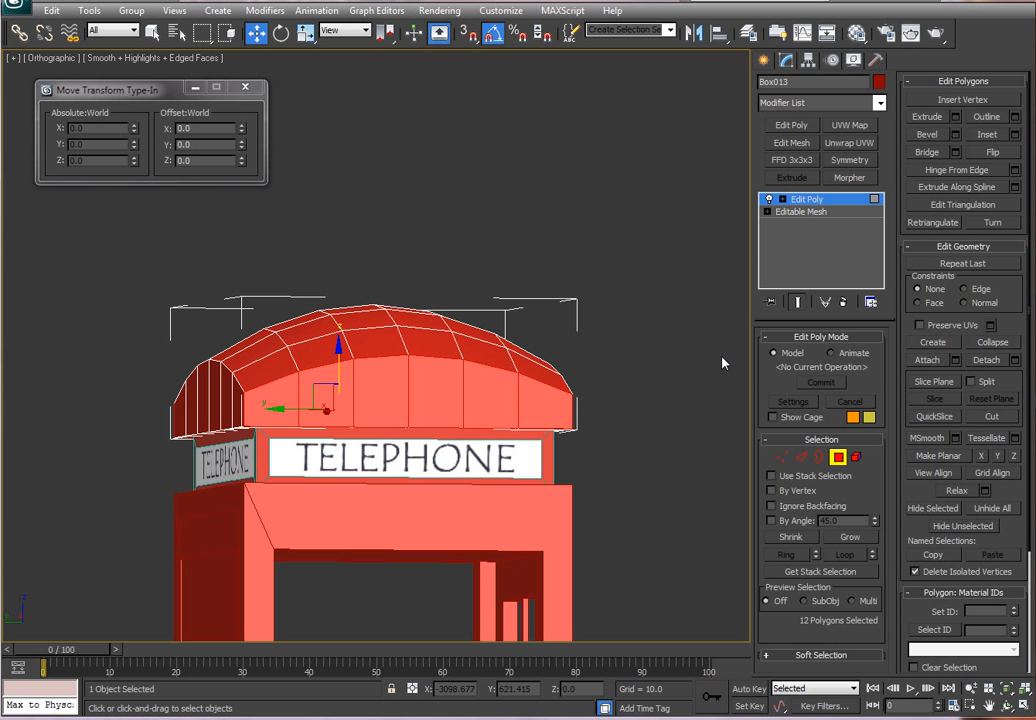
pyautogui.keyDown('alt'); pyautogui.moveTo(724, 363); pyautogui.dragTo(629, 220, button='middle'); pyautogui.keyUp('alt')
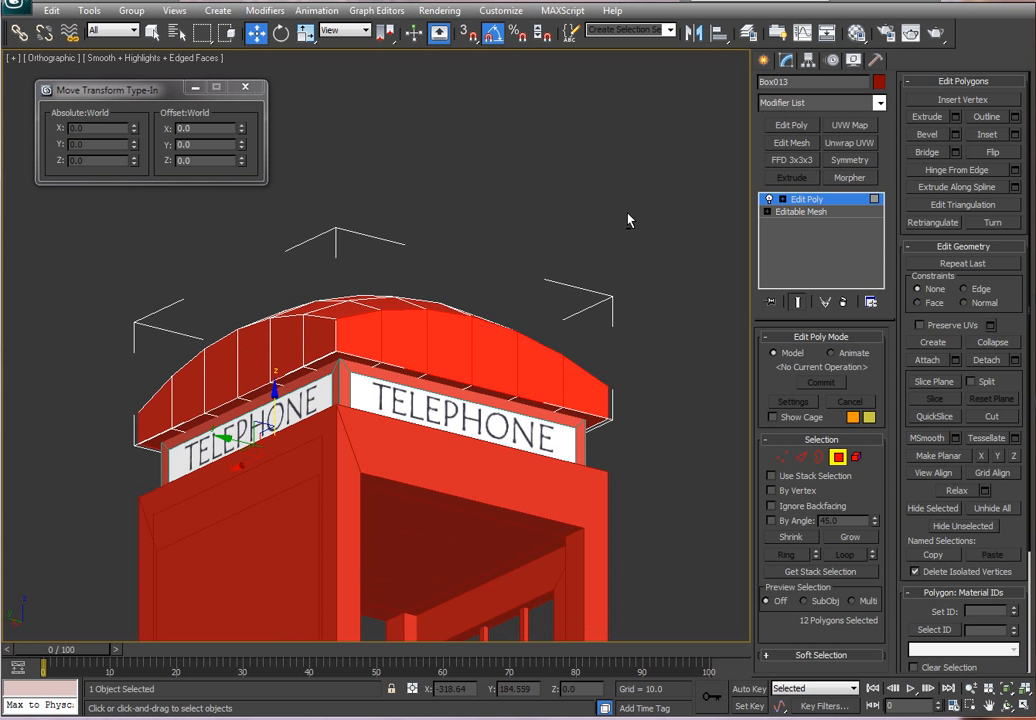
pyautogui.click(927, 134)
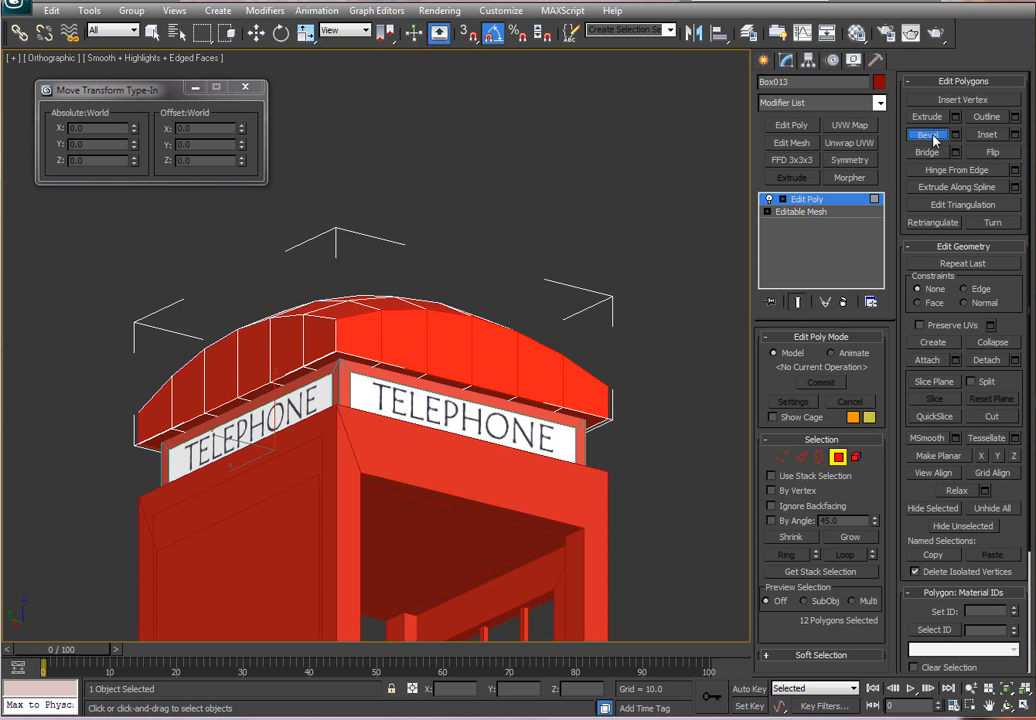
pyautogui.moveTo(444, 363); pyautogui.dragTo(445, 363)
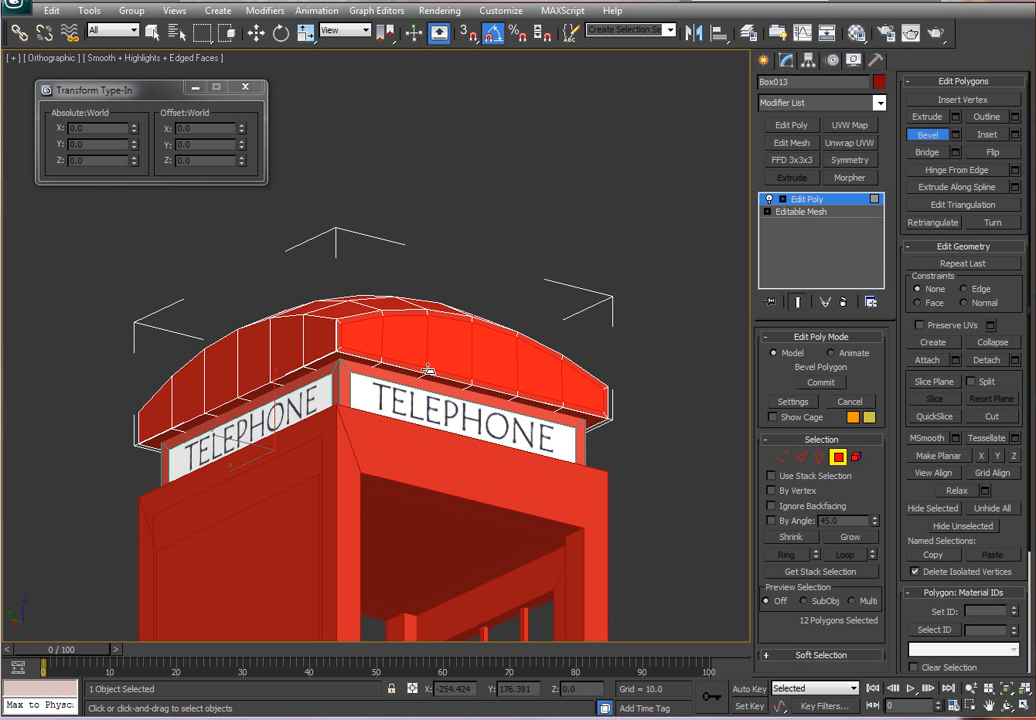
pyautogui.click(428, 371)
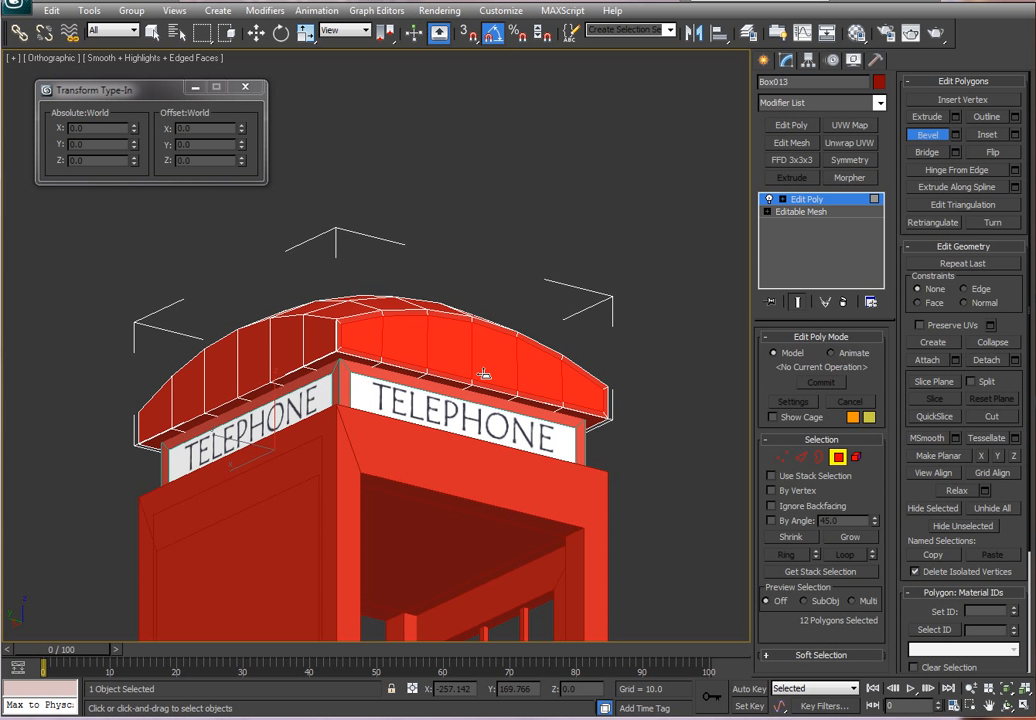
# Extrude the bevelled polygons slightly inward on both roof sides to form recessed panels
pyautogui.click(927, 117)
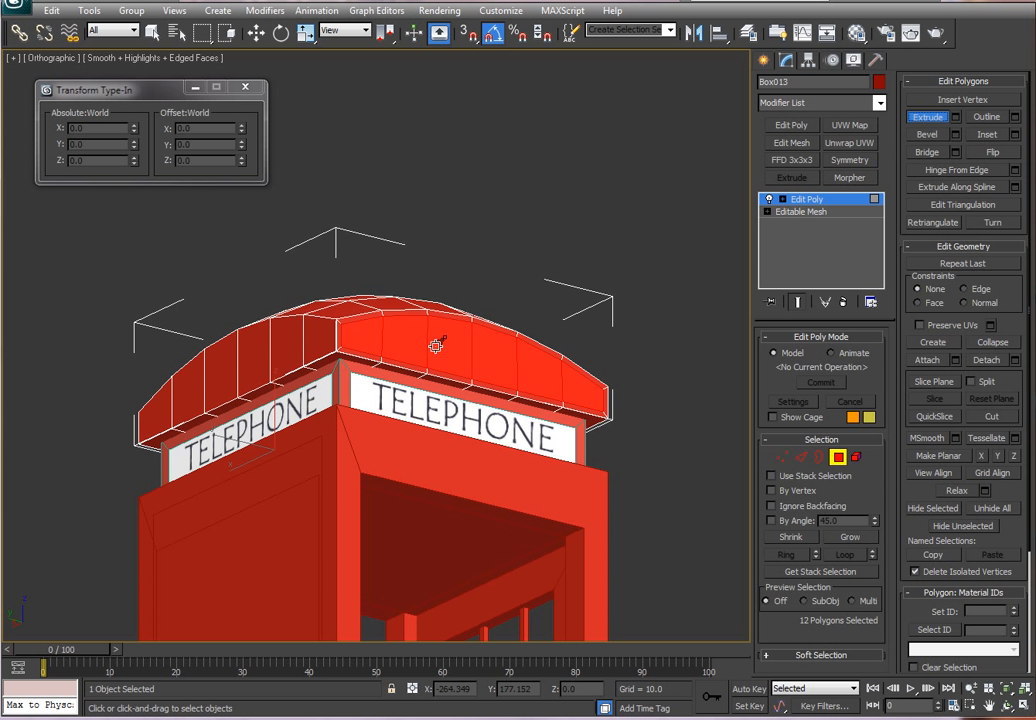
pyautogui.moveTo(430, 342); pyautogui.dragTo(416, 352)
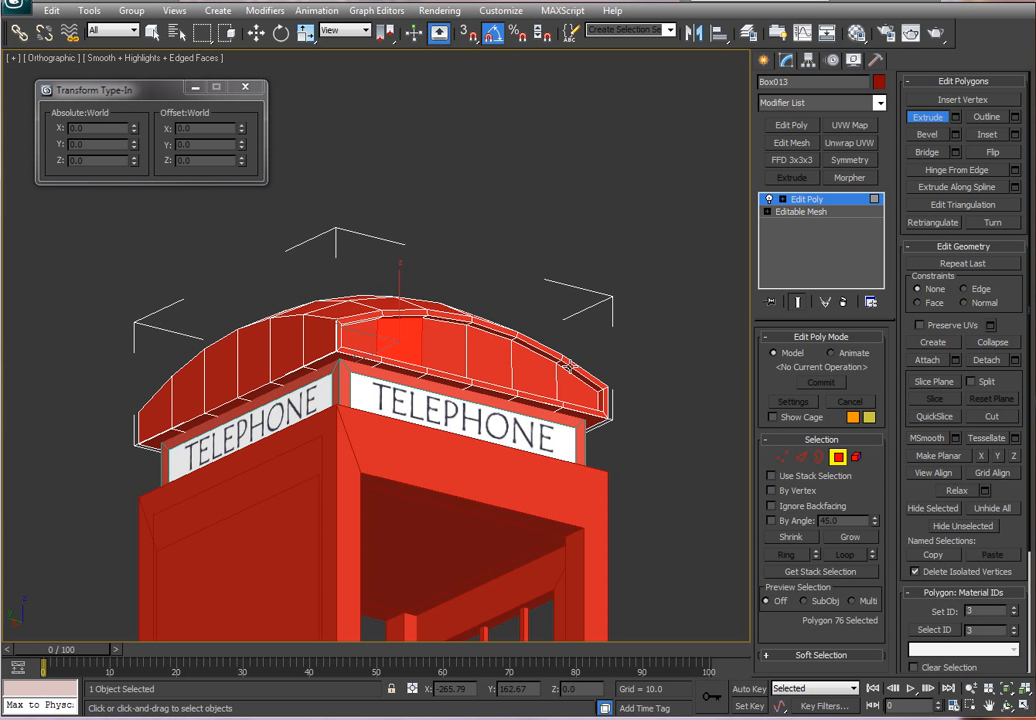
pyautogui.keyDown('alt'); pyautogui.moveTo(630, 368); pyautogui.dragTo(295, 387, button='middle'); pyautogui.keyUp('alt')
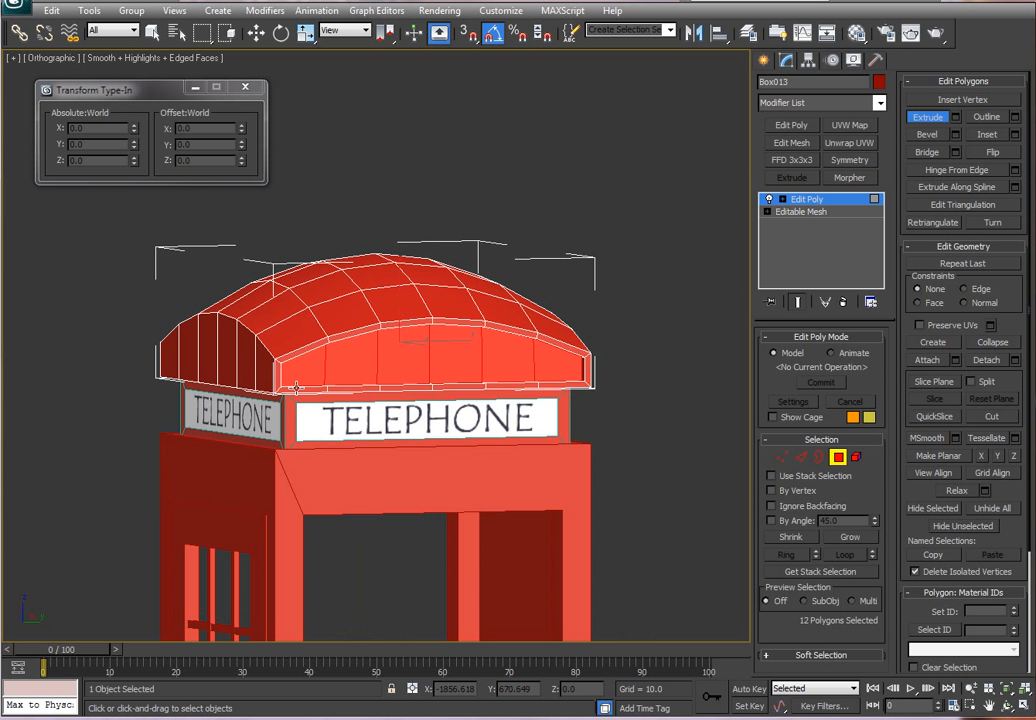
pyautogui.keyDown('alt'); pyautogui.moveTo(227, 377); pyautogui.dragTo(360, 278, button='middle'); pyautogui.keyUp('alt')
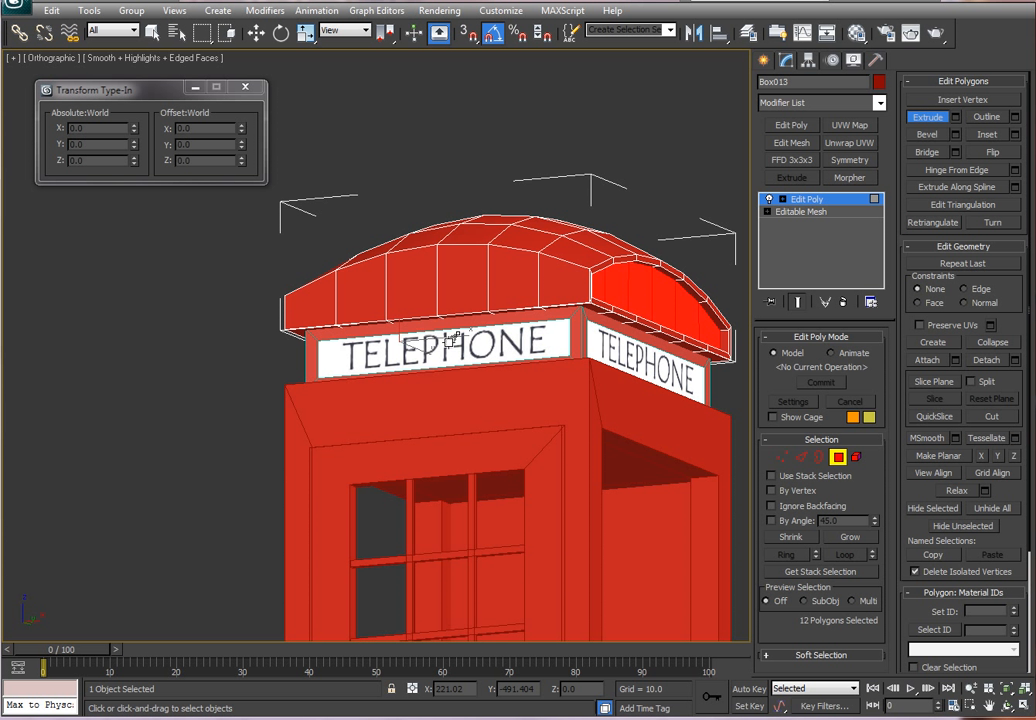
# Try to collapse the two middle edges along the lower rim of an unbevelled roof side, and undo the collapse
pyautogui.click(802, 457)
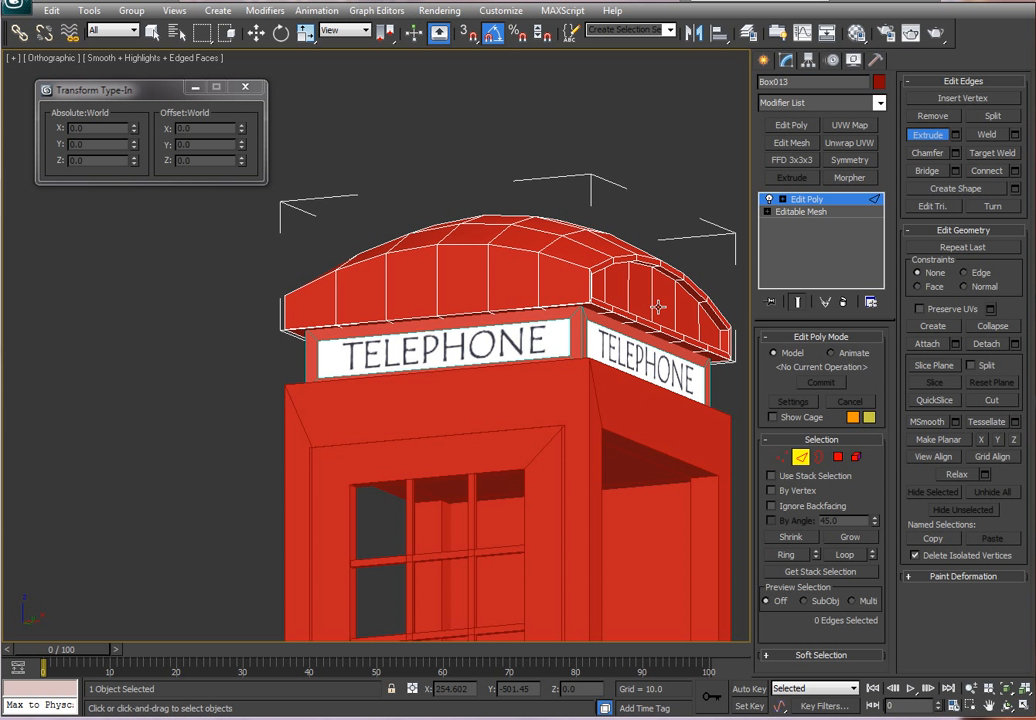
pyautogui.click(458, 312)
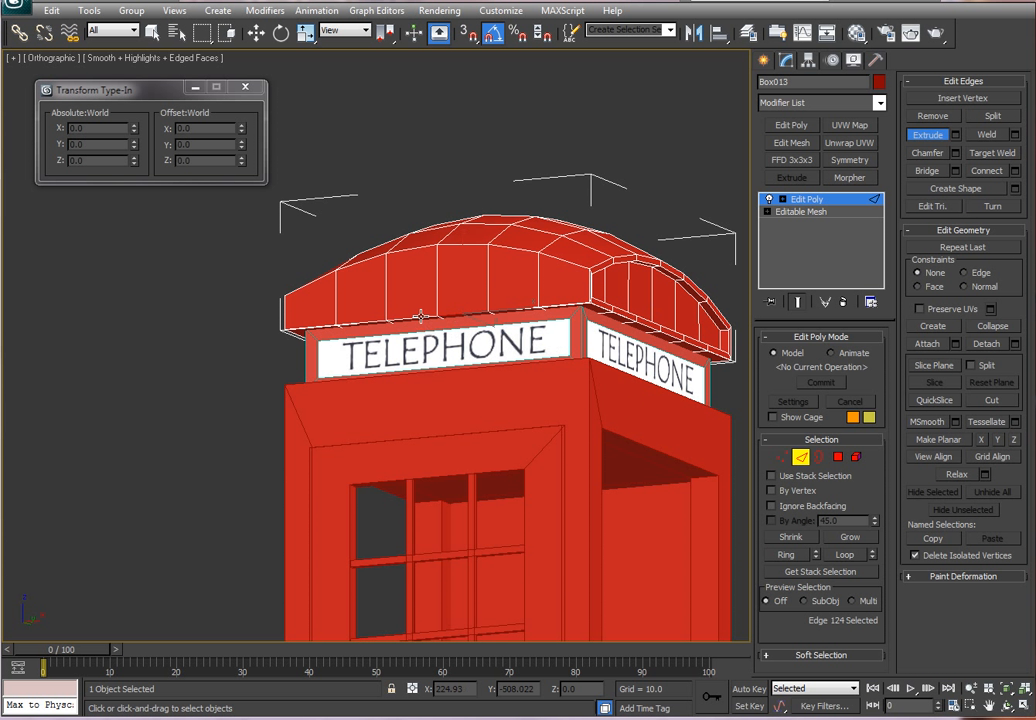
pyautogui.keyDown('ctrl'); pyautogui.click(420, 316); pyautogui.keyUp('ctrl')
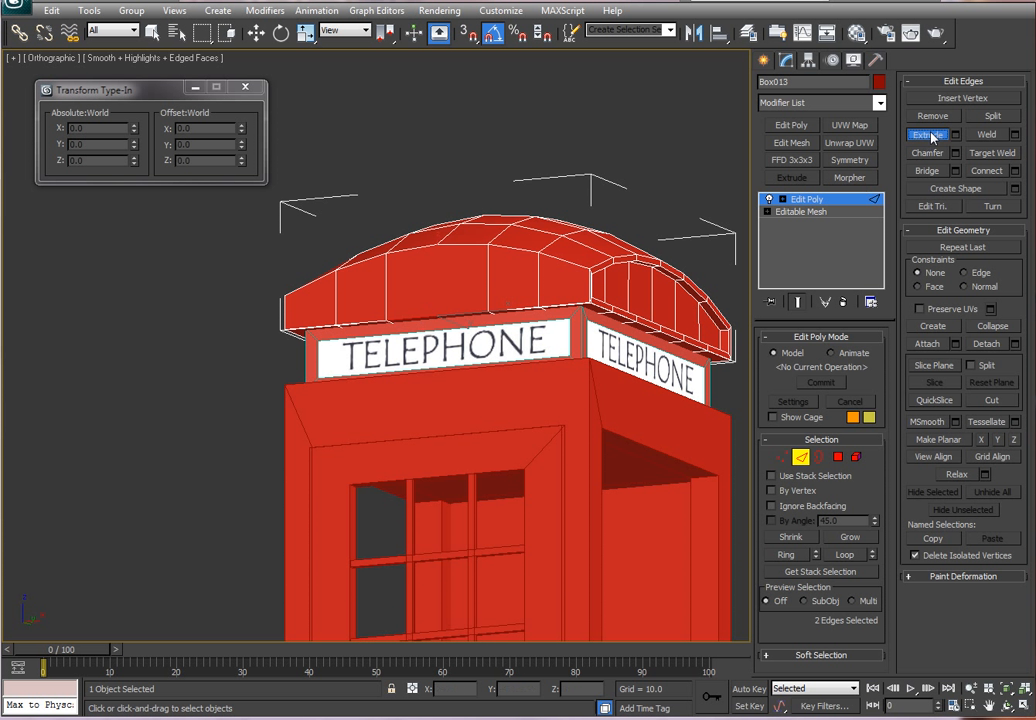
pyautogui.press('w')
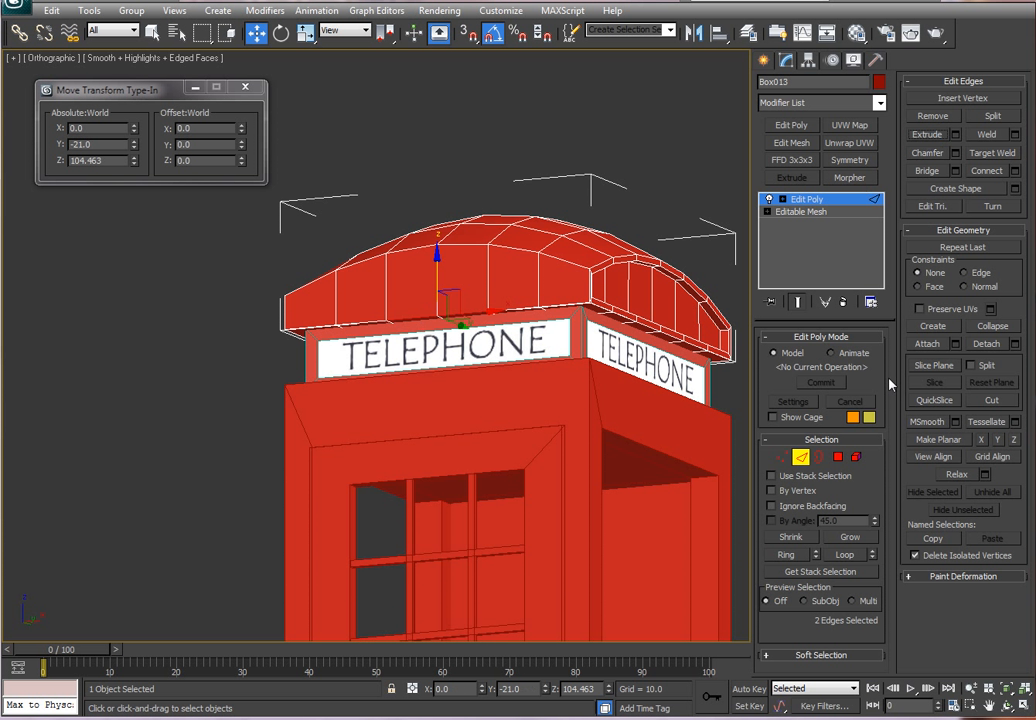
pyautogui.click(1000, 326)
pyautogui.moveTo(523, 362)
pyautogui.keyDown('alt'); pyautogui.mouseDown(button='middle')
pyautogui.moveTo(547, 347)
pyautogui.moveTo(479, 403)
pyautogui.moveTo(535, 402)
pyautogui.moveTo(530, 385)
pyautogui.mouseUp(button='middle'); pyautogui.keyUp('alt')
pyautogui.hotkey('ctrl', 'z')
pyautogui.keyDown('alt'); pyautogui.moveTo(602, 494); pyautogui.dragTo(566, 494, button='middle'); pyautogui.keyUp('alt')
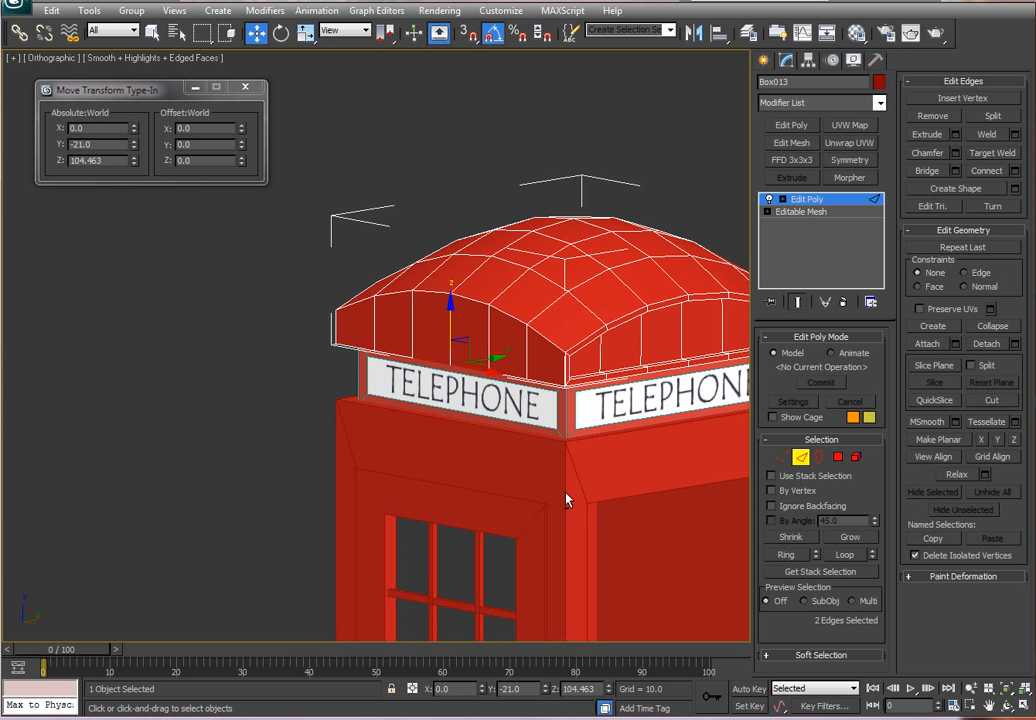
# Leave the roof's edge editing, select the booth's front door and try to rotate it about its vertical axis
pyautogui.moveTo(620, 520); pyautogui.dragTo(520, 257, button='middle')
pyautogui.scroll(-4, 451, 452)
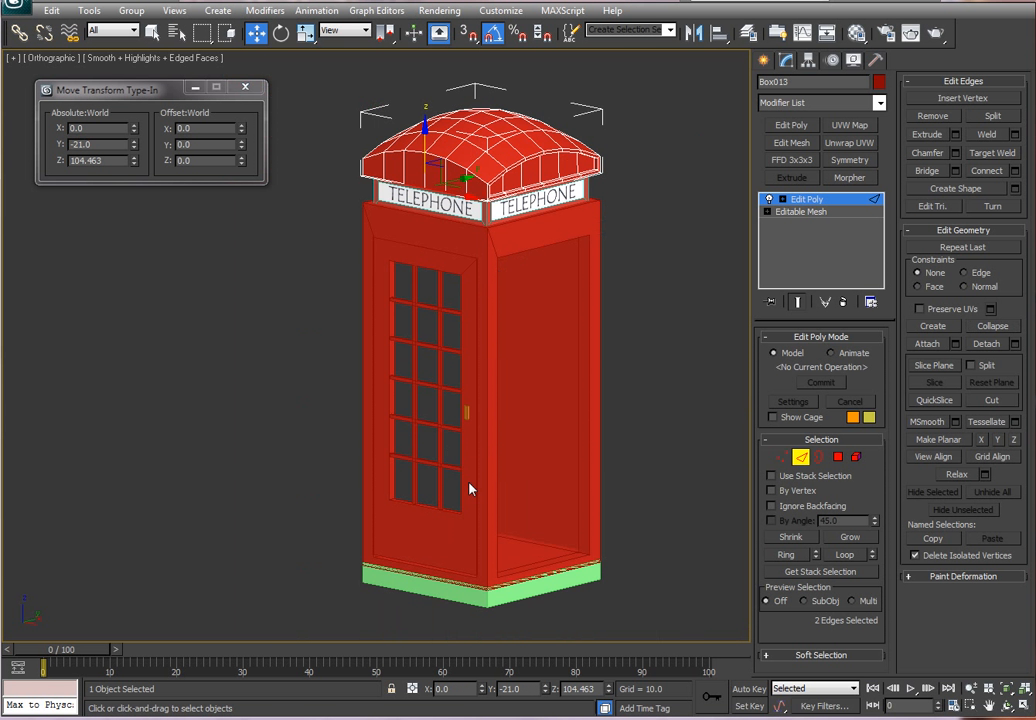
pyautogui.press('2')
pyautogui.click(471, 481)
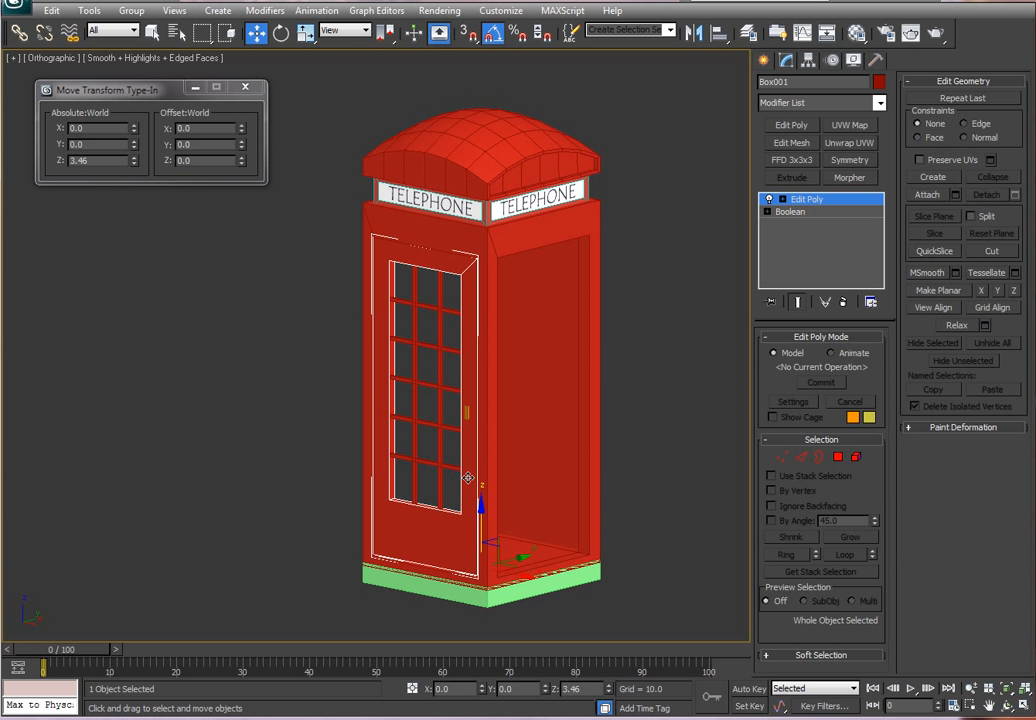
pyautogui.scroll(4, 571, 475)
pyautogui.keyDown('alt'); pyautogui.moveTo(629, 482); pyautogui.dragTo(581, 521, button='middle'); pyautogui.keyUp('alt')
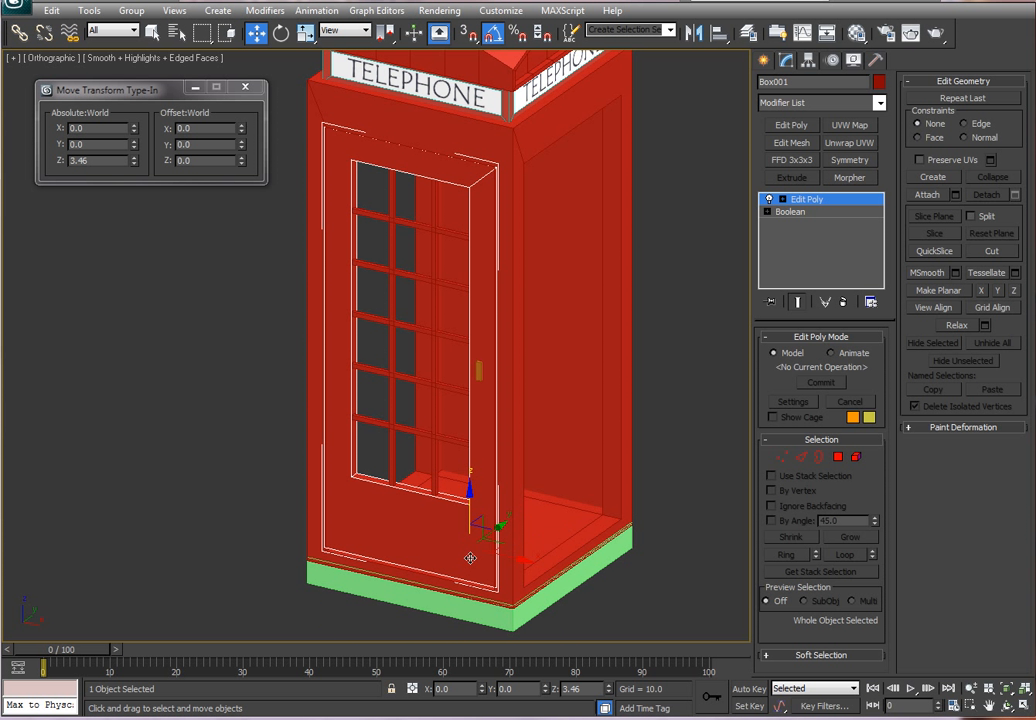
pyautogui.click(281, 33)
pyautogui.moveTo(478, 571); pyautogui.dragTo(600, 550)
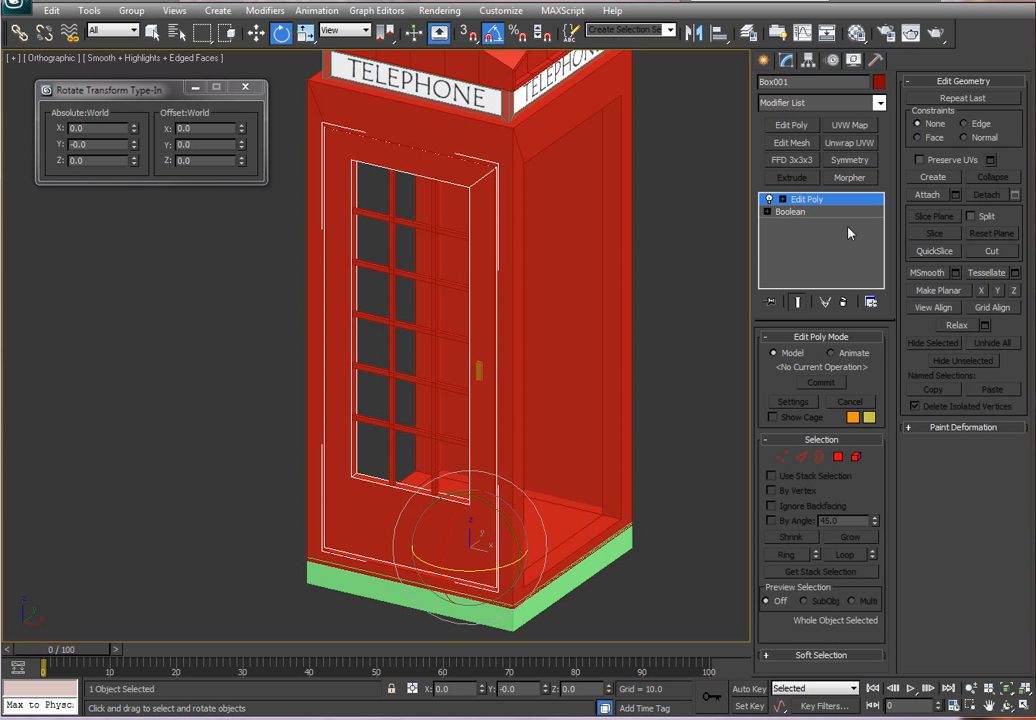
# Move only the door's pivot close to its lower hinge corner, at about X -16.5, Y -18.6
pyautogui.click(808, 62)
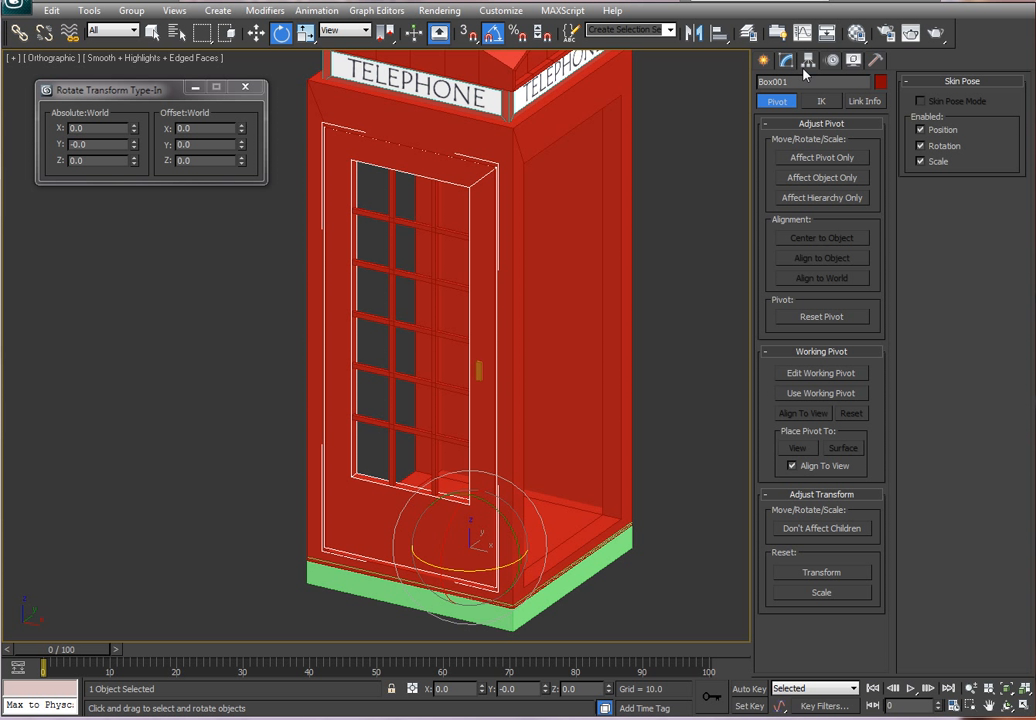
pyautogui.click(825, 158)
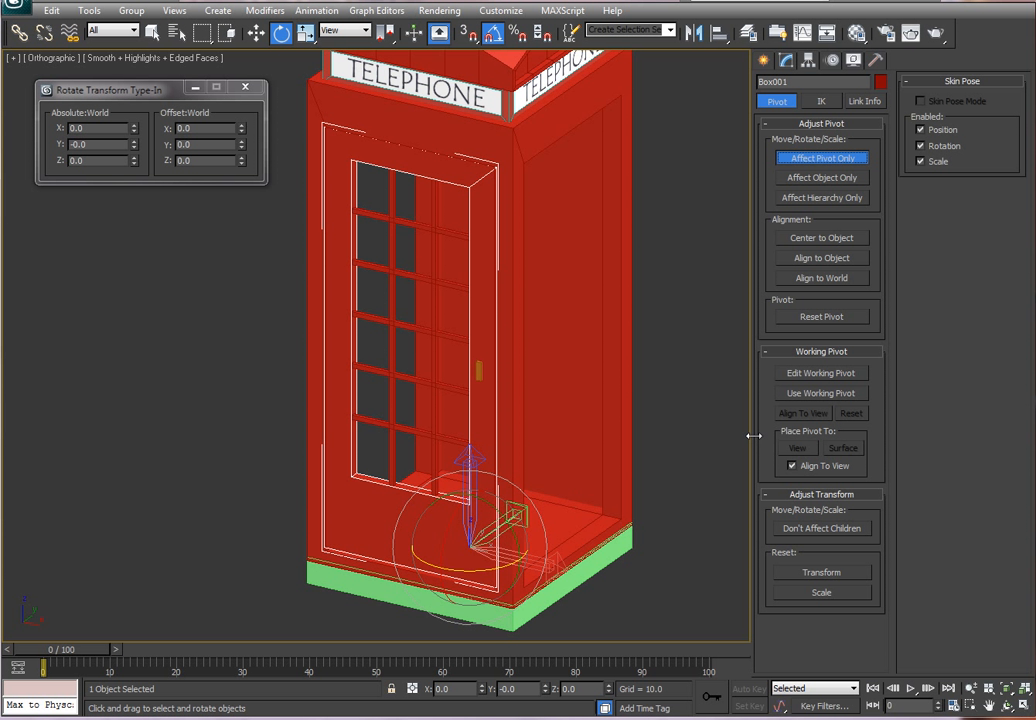
pyautogui.keyDown('alt'); pyautogui.moveTo(754, 436); pyautogui.dragTo(568, 522, button='middle'); pyautogui.keyUp('alt')
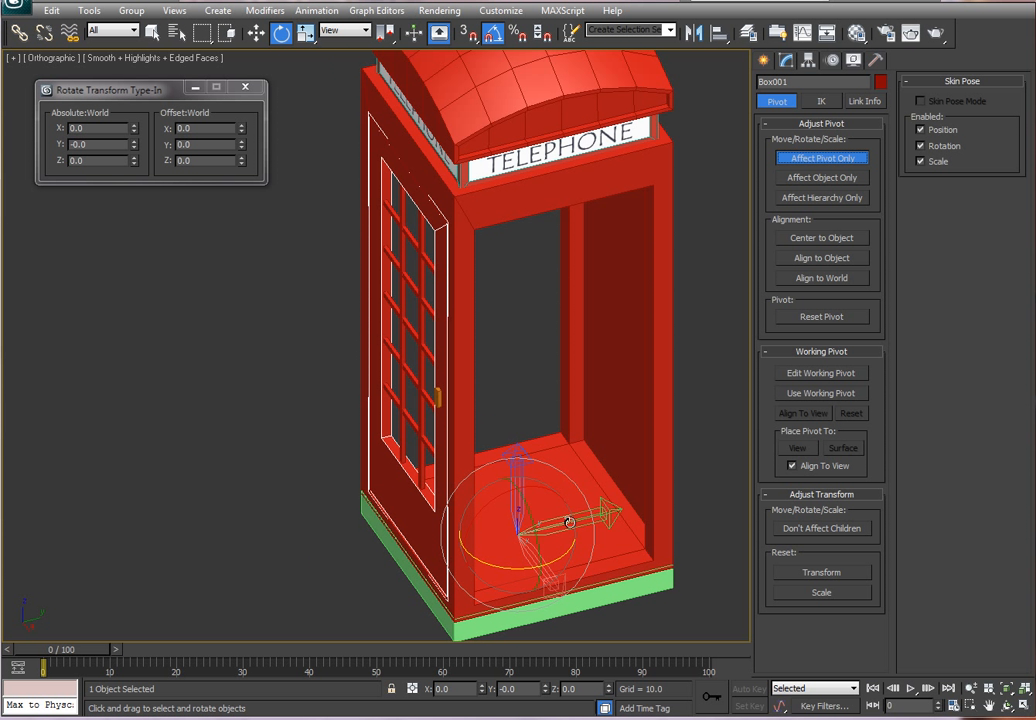
pyautogui.press('w')
pyautogui.moveTo(574, 520); pyautogui.dragTo(478, 537)
pyautogui.moveTo(478, 537)
pyautogui.keyDown('alt'); pyautogui.mouseDown(button='middle')
pyautogui.moveTo(745, 502)
pyautogui.moveTo(488, 530)
pyautogui.mouseUp(button='middle'); pyautogui.keyUp('alt')
pyautogui.moveTo(458, 538); pyautogui.dragTo(362, 546)
pyautogui.moveTo(507, 509); pyautogui.dragTo(543, 490, button='middle')
pyautogui.scroll(8, 543, 490)
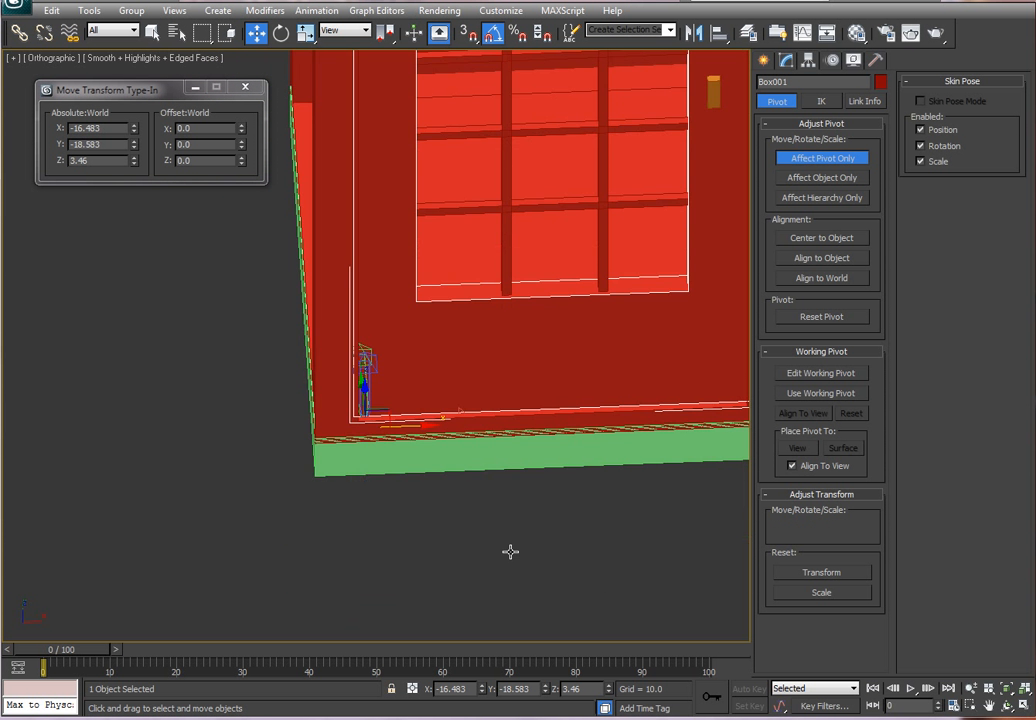
# Refine the pivot onto the door's hinge corner at about X -17.5, Y -19.9, and finish pivot editing
pyautogui.keyDown('alt'); pyautogui.moveTo(510, 551); pyautogui.dragTo(643, 551, button='middle'); pyautogui.keyUp('alt')
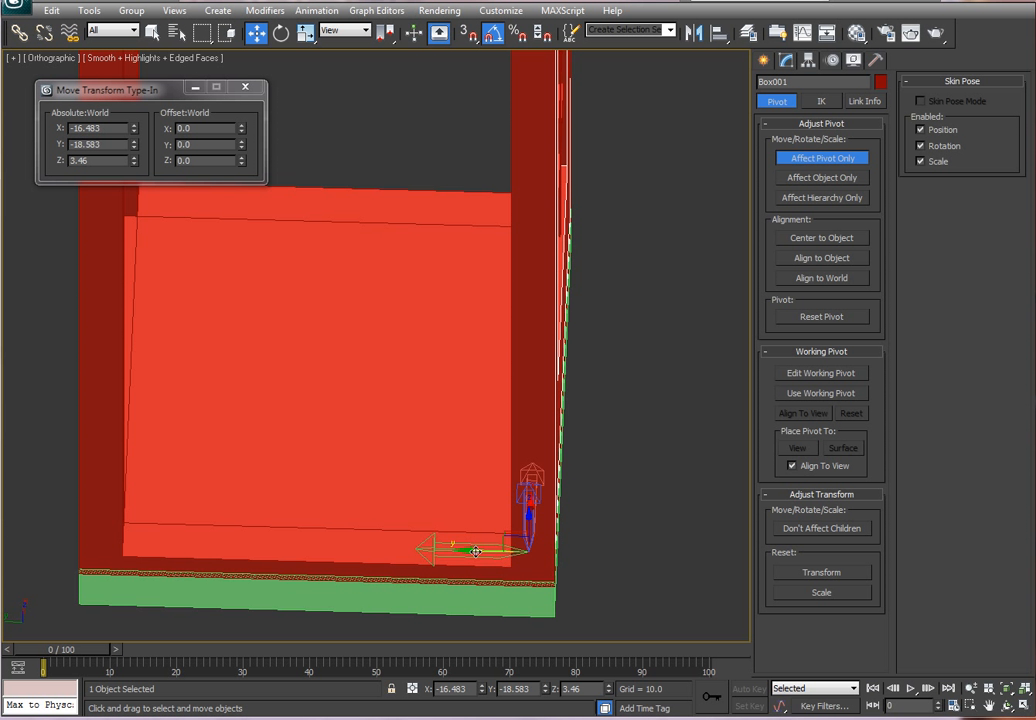
pyautogui.moveTo(507, 553); pyautogui.dragTo(488, 553)
pyautogui.keyDown('alt'); pyautogui.moveTo(488, 553); pyautogui.dragTo(530, 493, button='middle'); pyautogui.keyUp('alt')
pyautogui.moveTo(427, 536); pyautogui.dragTo(409, 536)
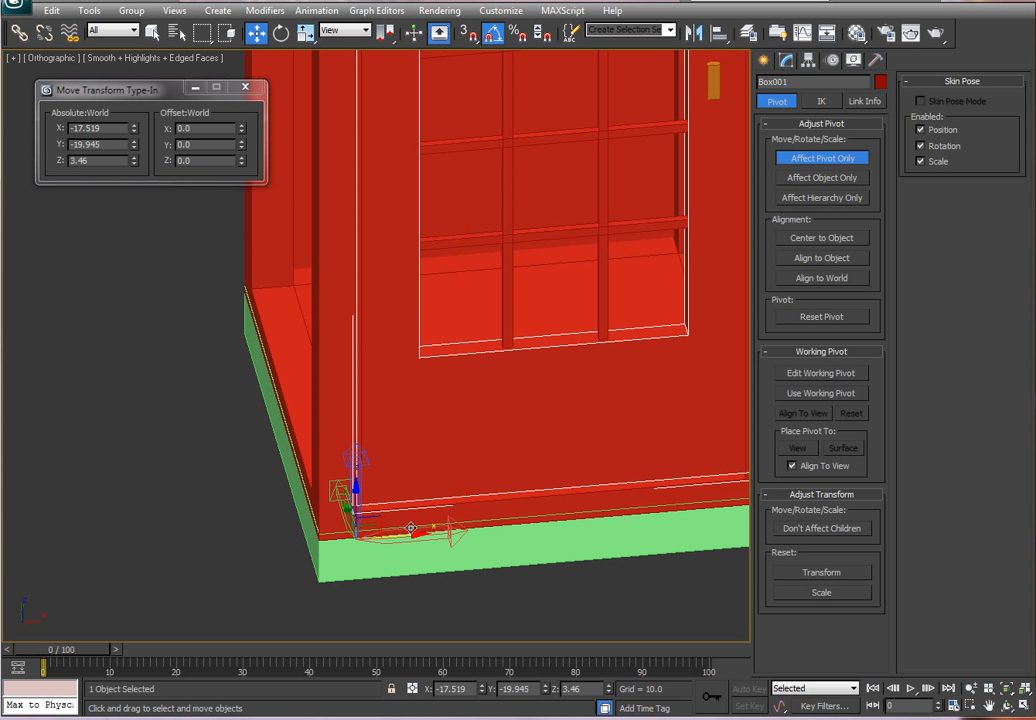
pyautogui.click(820, 160)
# Try to swing the door about its vertical axis to test the hinge pivot
pyautogui.scroll(-5, 430, 490)
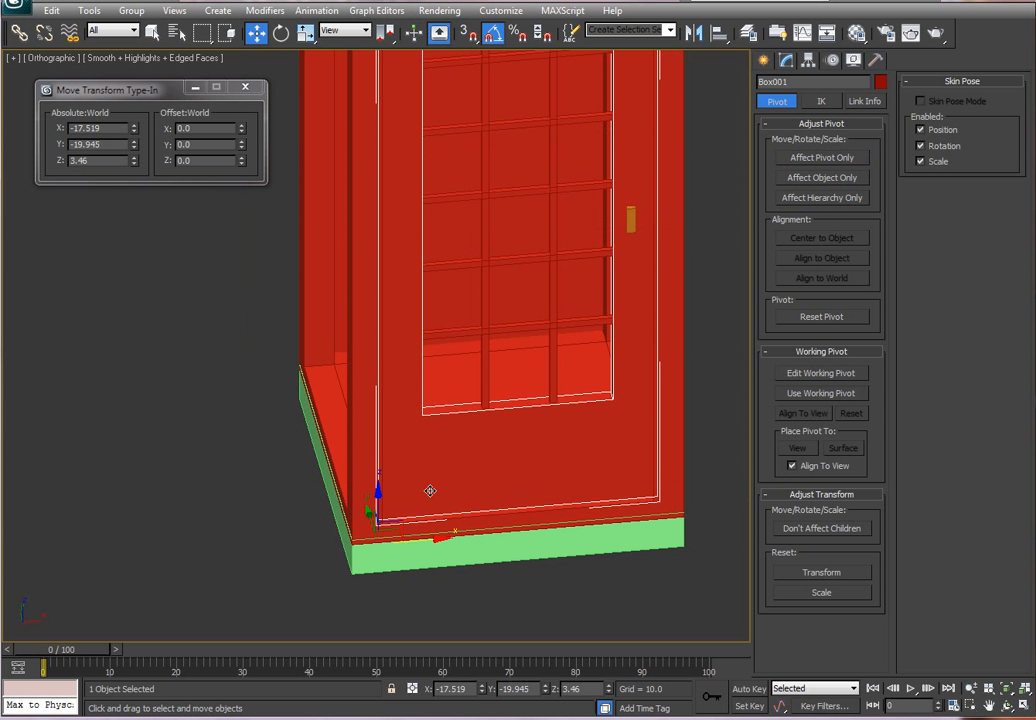
pyautogui.press('e')
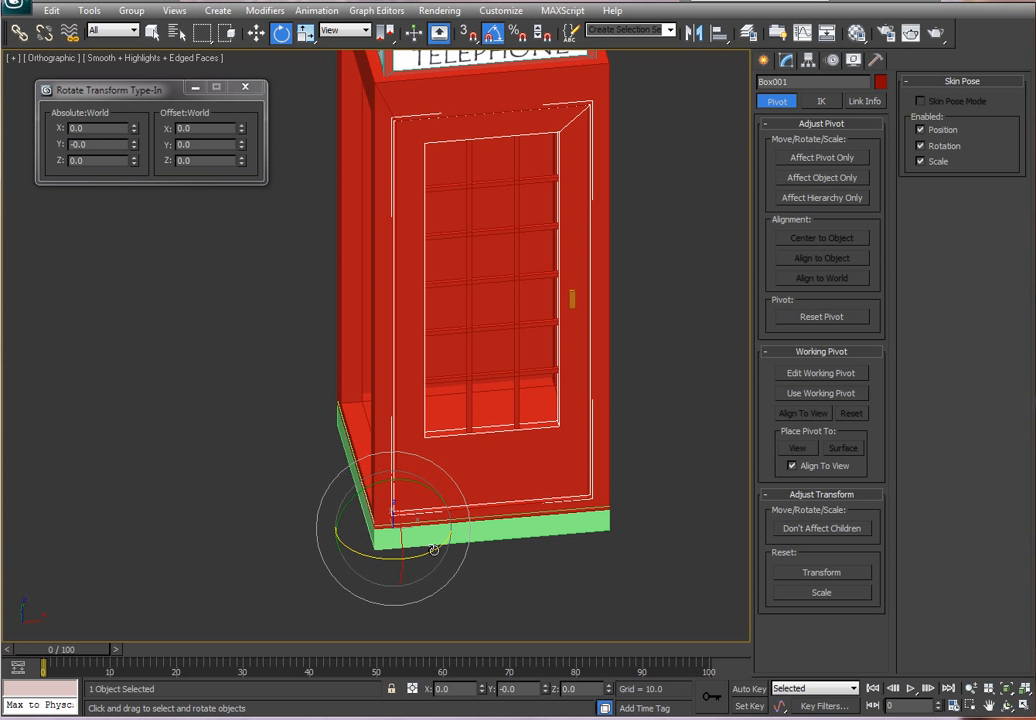
pyautogui.moveTo(429, 551)
pyautogui.mouseDown()
pyautogui.moveTo(367, 566)
pyautogui.moveTo(425, 555)
pyautogui.moveTo(398, 557)
pyautogui.moveTo(412, 549)
pyautogui.mouseUp()
pyautogui.keyDown('alt'); pyautogui.moveTo(673, 347); pyautogui.dragTo(736, 318, button='middle'); pyautogui.keyUp('alt')
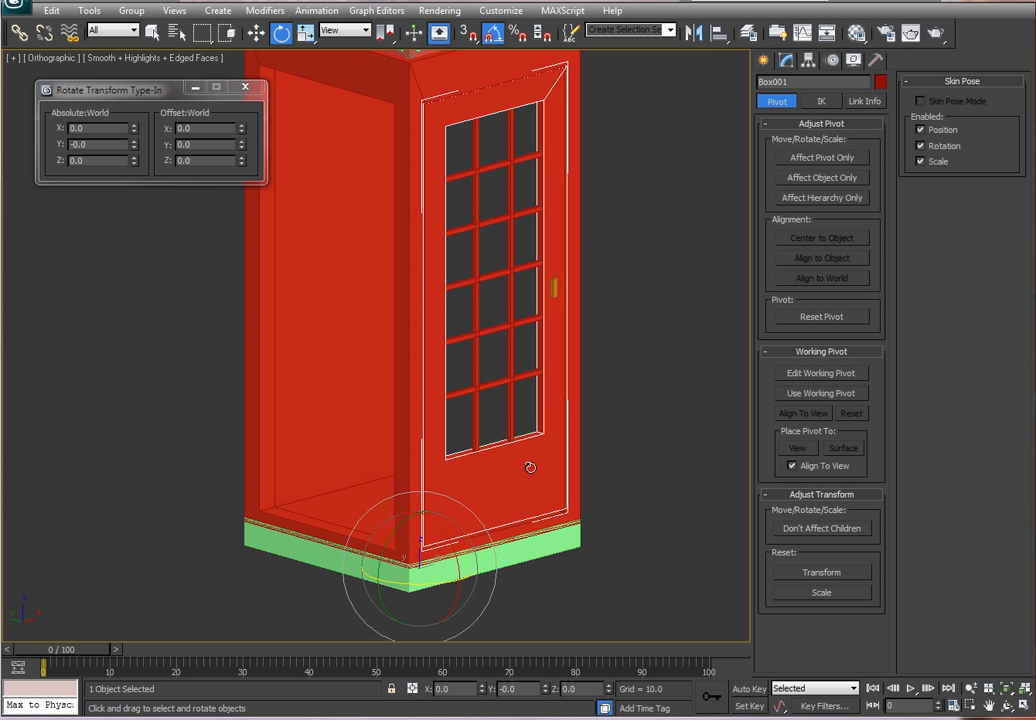
pyautogui.click(763, 60)
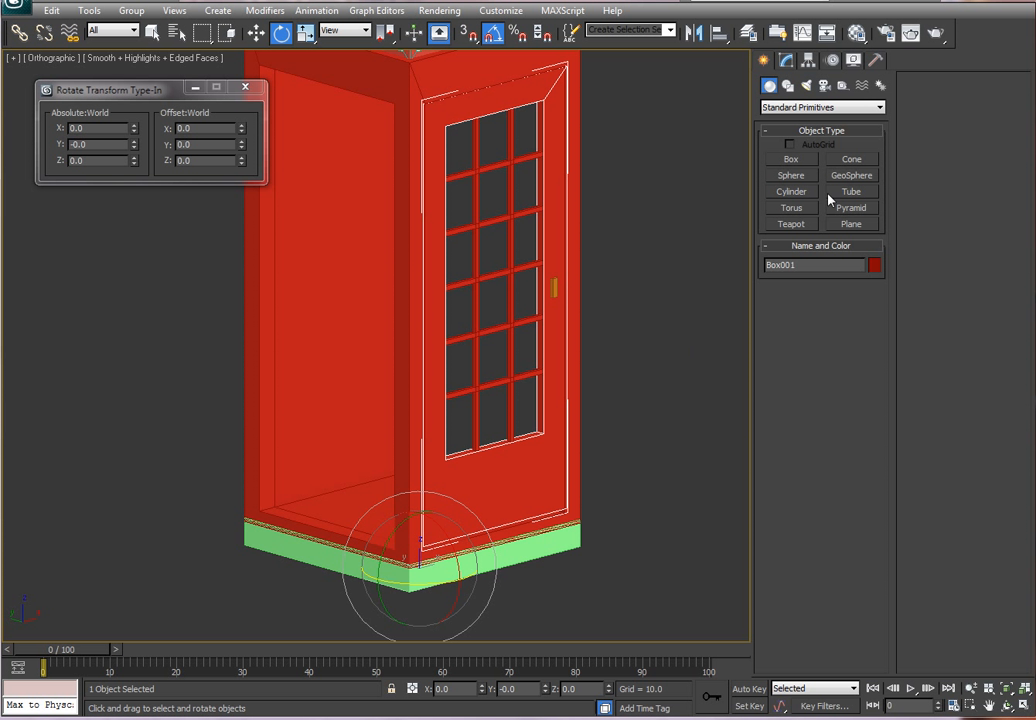
pyautogui.click(808, 60)
pyautogui.click(786, 60)
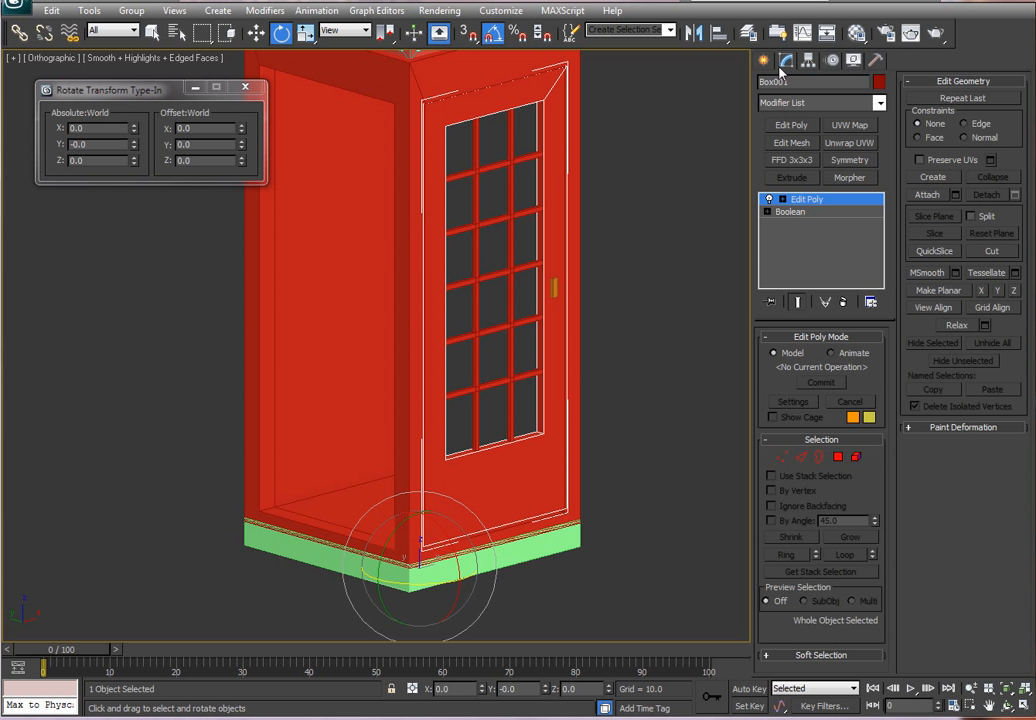
pyautogui.click(765, 60)
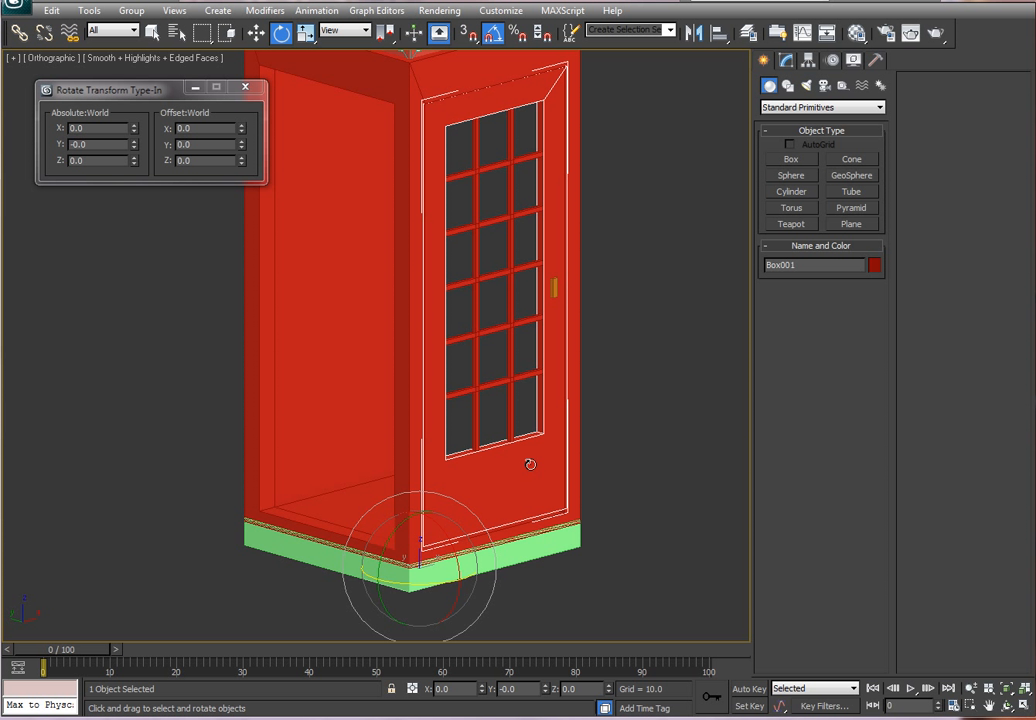
# Select the door with its window bars and handle, and clone the set once as an instance beside the booth along X
pyautogui.click(530, 464)
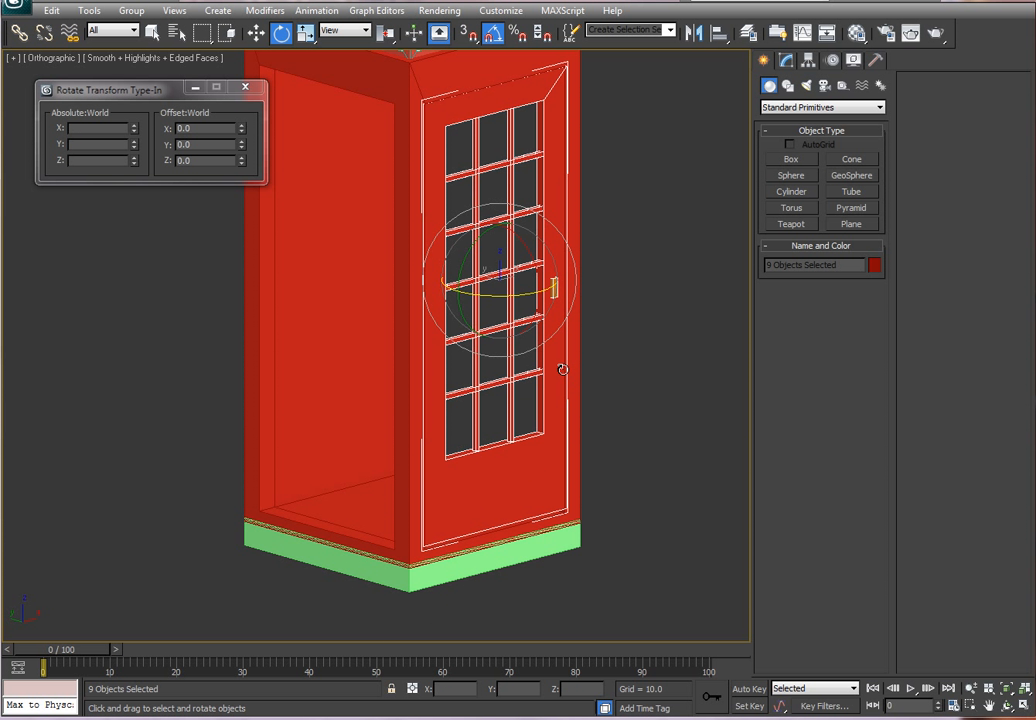
pyautogui.click(256, 32)
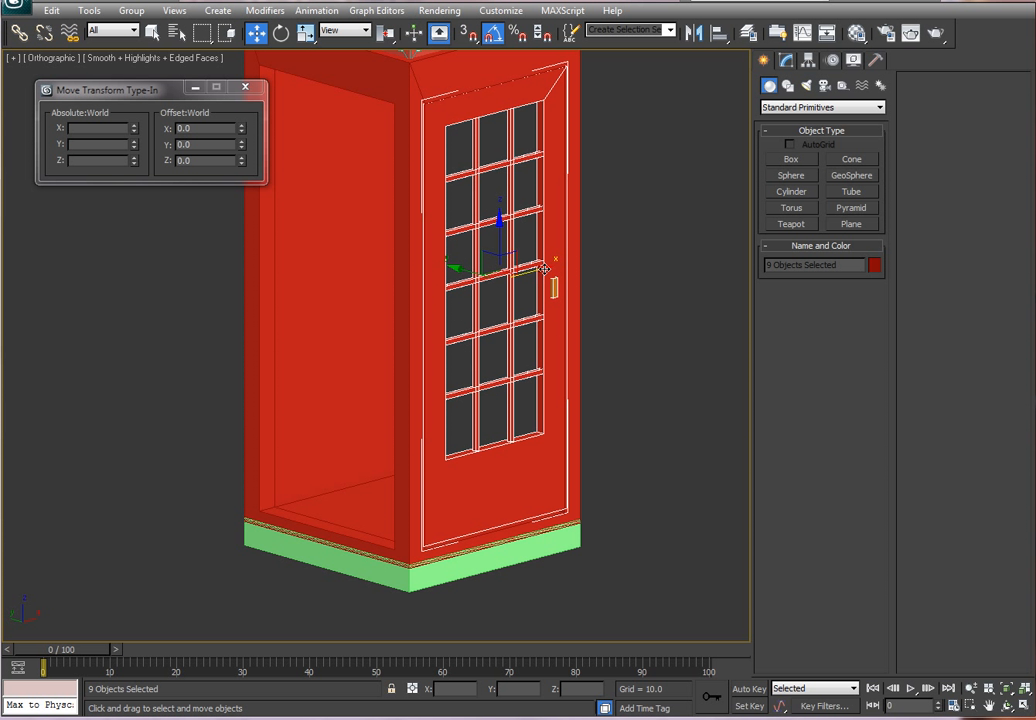
pyautogui.keyDown('shift'); pyautogui.moveTo(540, 268); pyautogui.dragTo(260, 342); pyautogui.keyUp('shift')
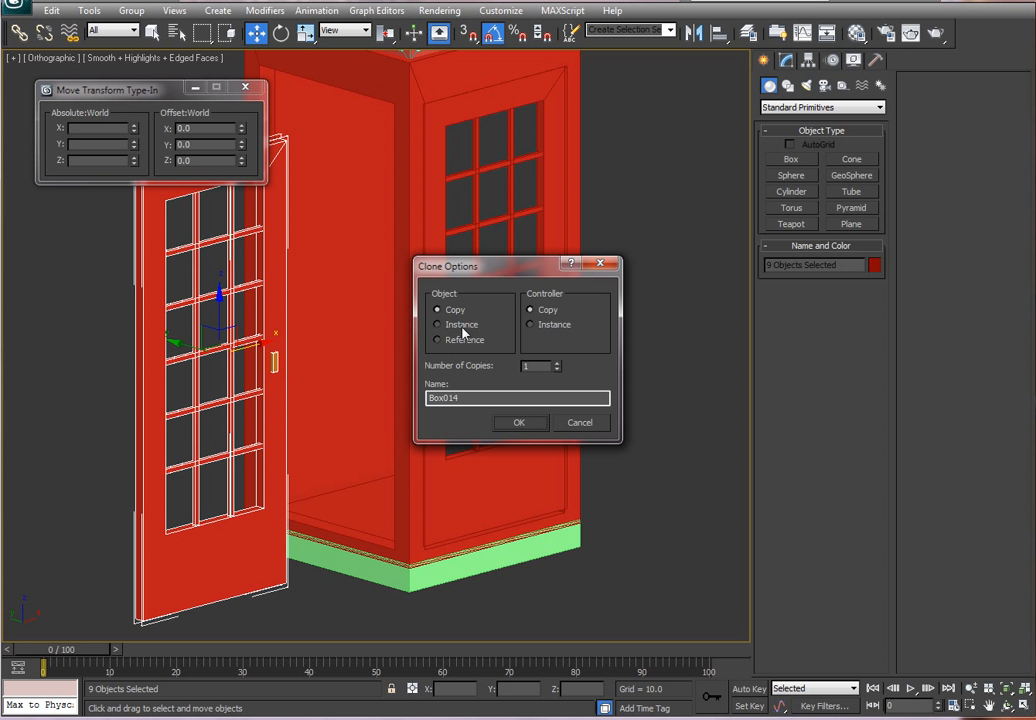
pyautogui.click(462, 327)
pyautogui.click(512, 422)
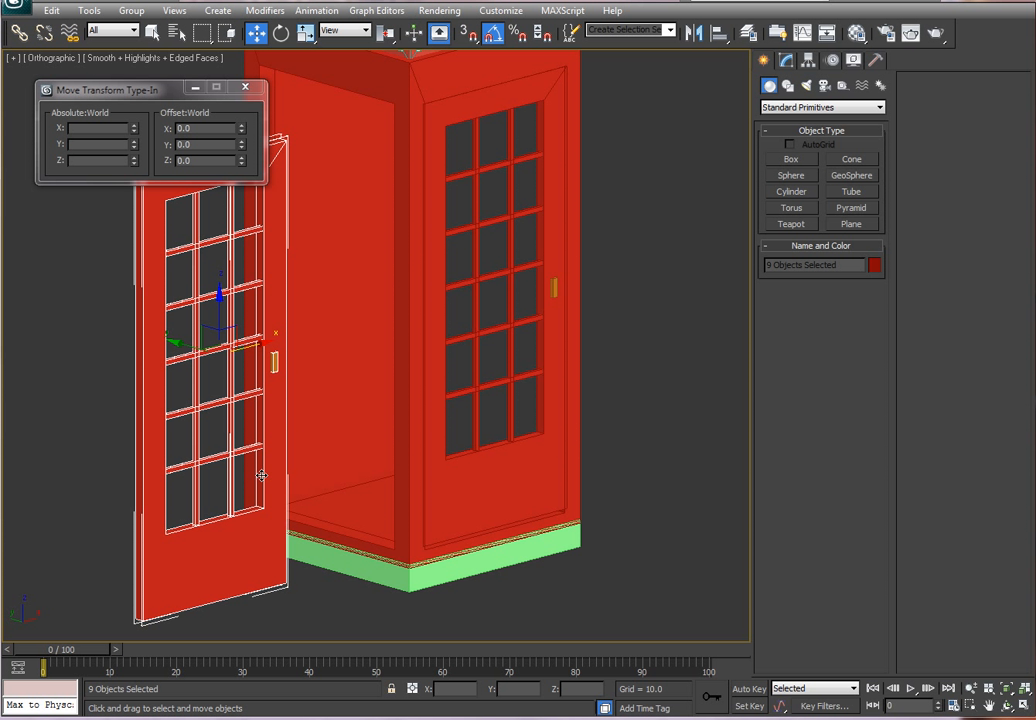
# Delete the cloned door's handle, and place the clone a quarter turn round at the booth's open side, at about X -23.4, Y 15.1
pyautogui.click(271, 365)
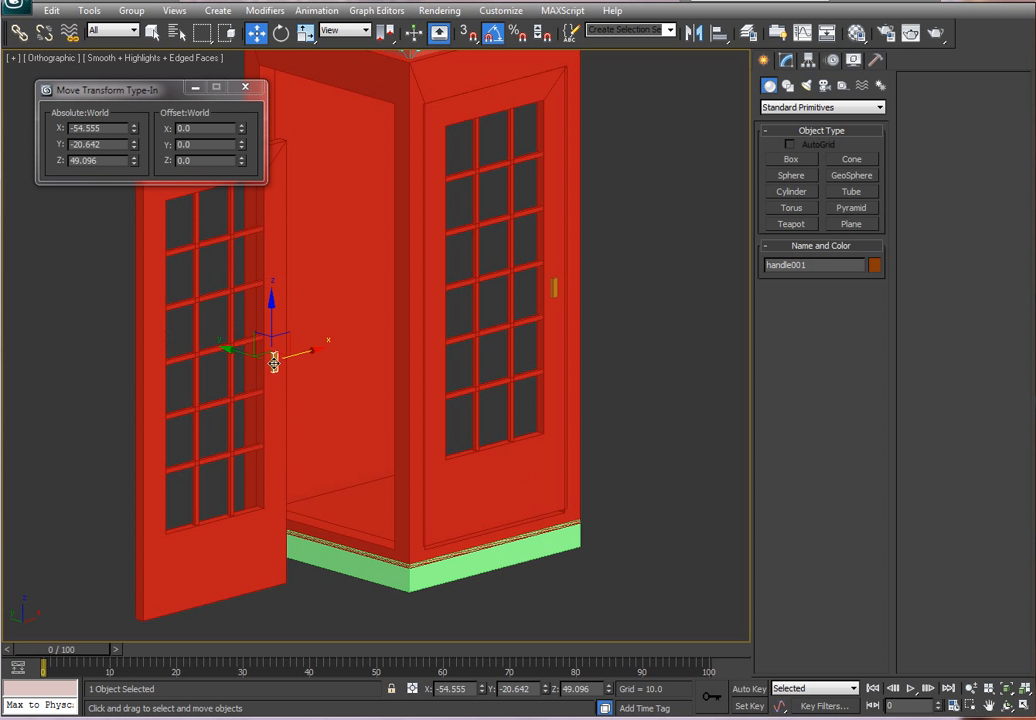
pyautogui.click(206, 549)
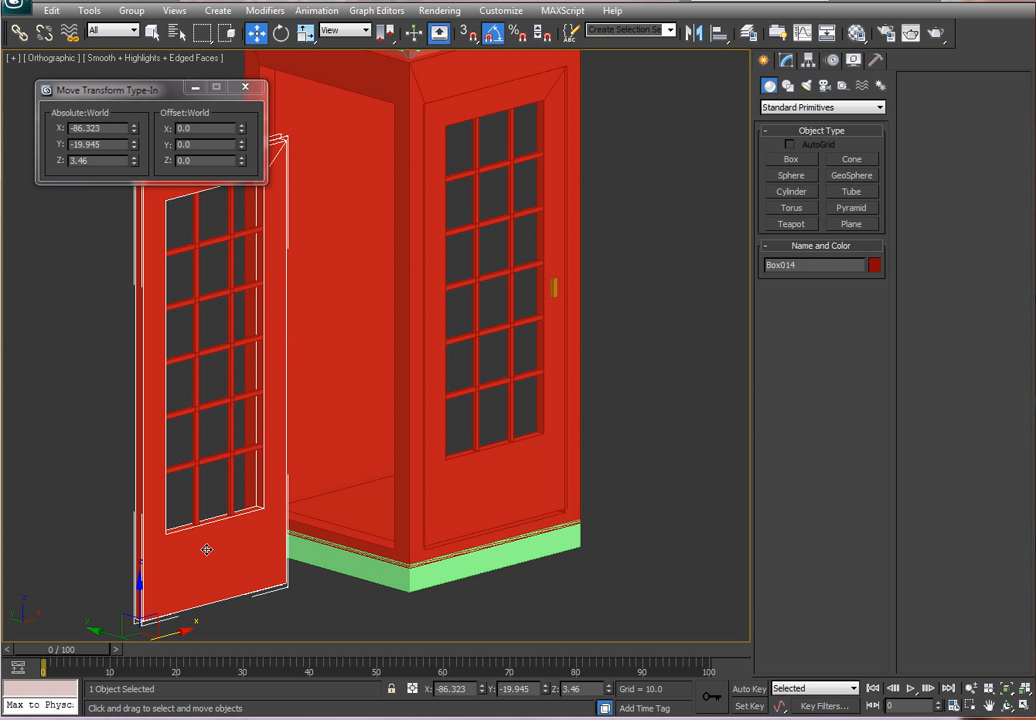
pyautogui.moveTo(179, 630); pyautogui.dragTo(225, 548)
pyautogui.press('e')
pyautogui.press('w')
pyautogui.keyDown('alt'); pyautogui.moveTo(479, 464); pyautogui.dragTo(483, 499, button='middle'); pyautogui.keyUp('alt')
pyautogui.scroll(2, 475, 502)
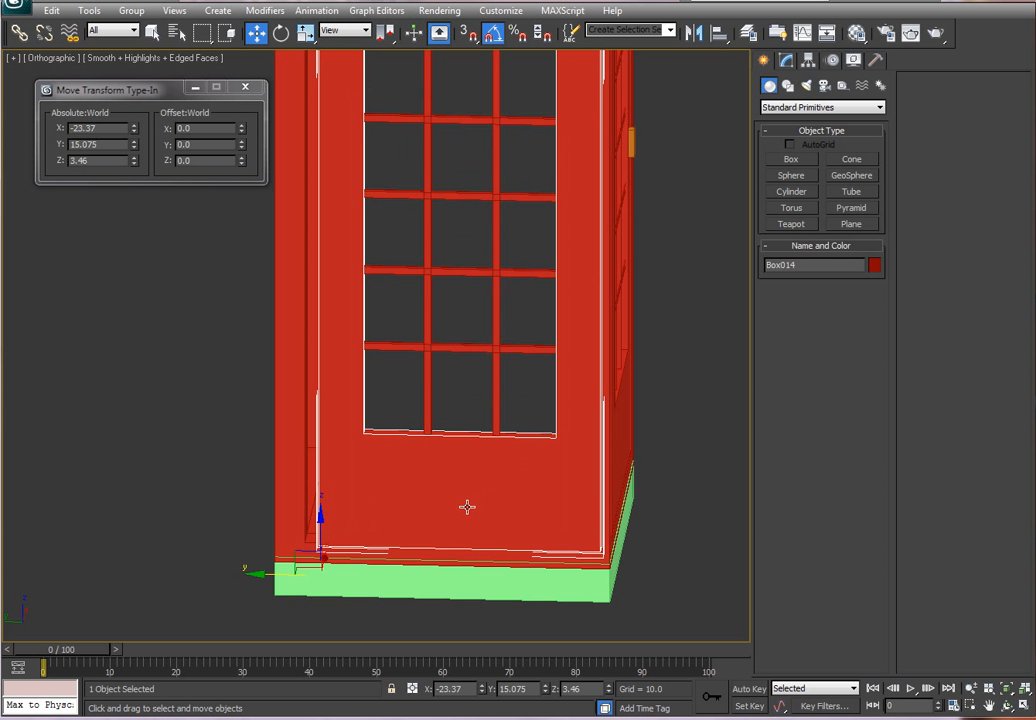
# Fit the cloned door into the side opening by moving it to about X -19.6, Y 17.5
pyautogui.scroll(-2, 467, 504)
pyautogui.moveTo(308, 553); pyautogui.dragTo(290, 554)
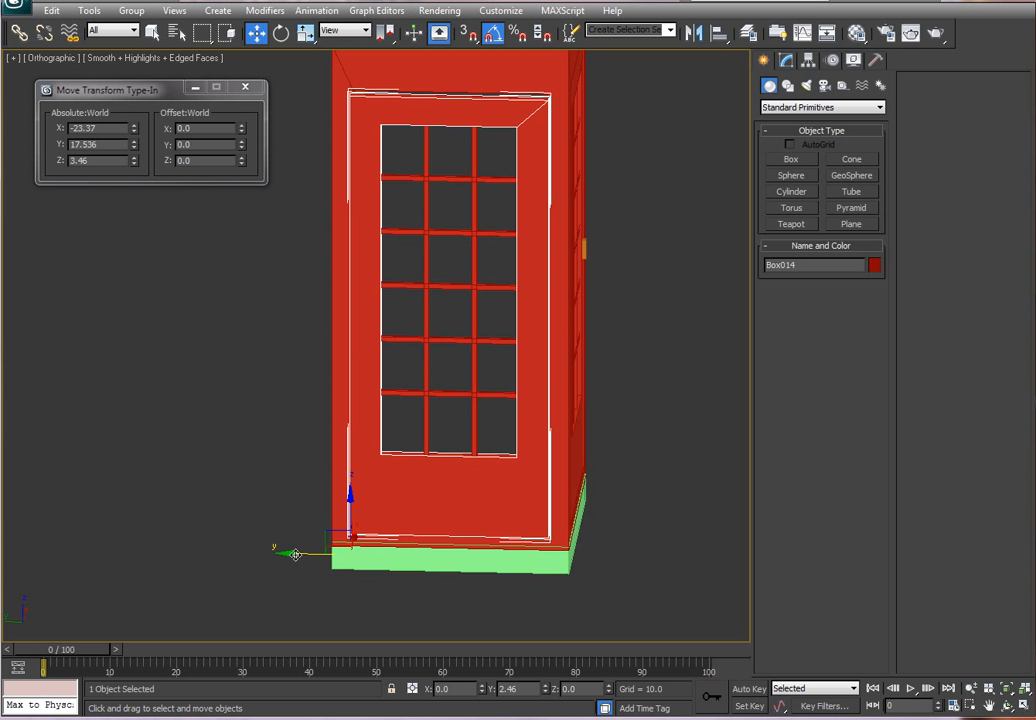
pyautogui.keyDown('alt'); pyautogui.moveTo(660, 520); pyautogui.dragTo(488, 515, button='middle'); pyautogui.keyUp('alt')
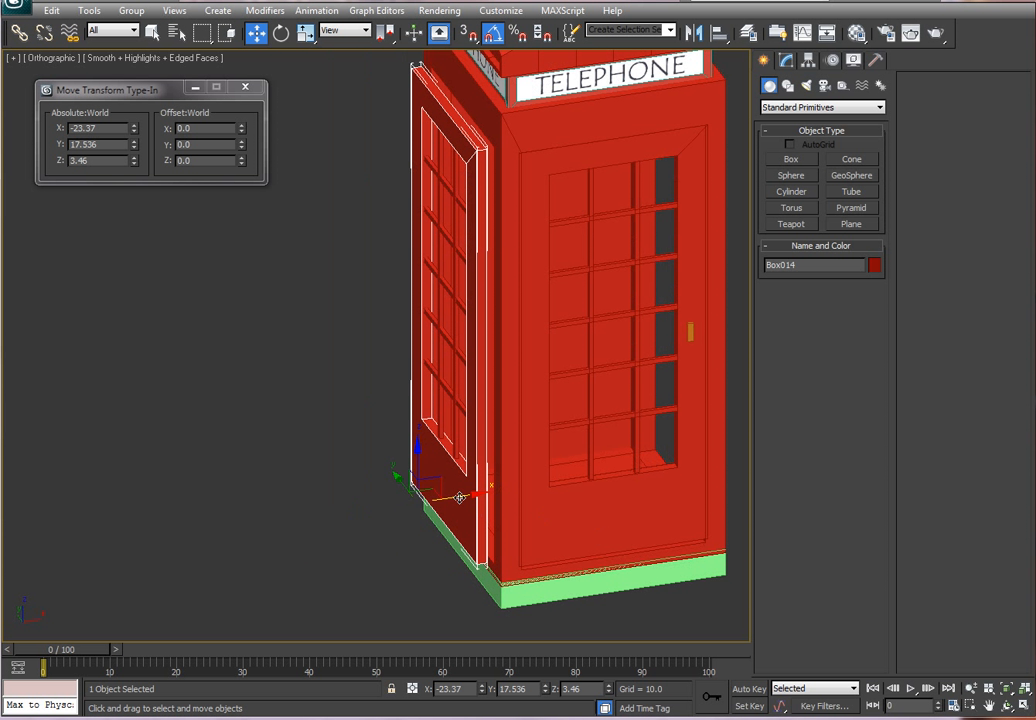
pyautogui.moveTo(462, 495); pyautogui.dragTo(480, 494)
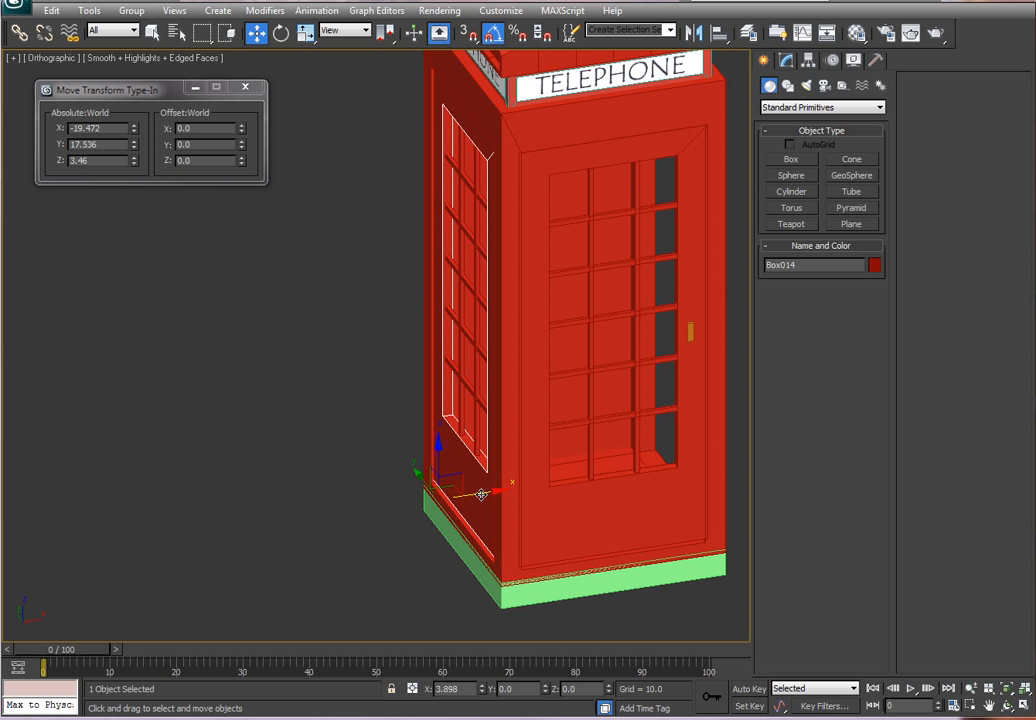
pyautogui.keyDown('alt'); pyautogui.moveTo(400, 498); pyautogui.dragTo(470, 460, button='middle'); pyautogui.keyUp('alt')
pyautogui.scroll(2, 505, 362)
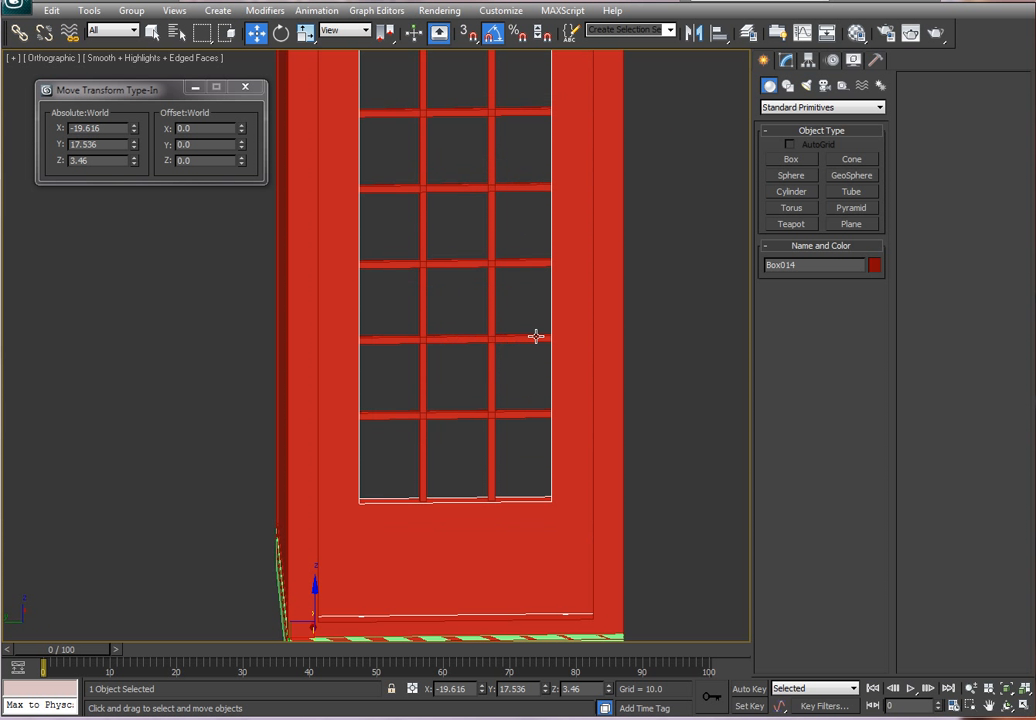
# Move the side panel's vertical window bar nearest the front door by about -3.25 along Y, towards the window's edge
pyautogui.click(491, 302)
pyautogui.keyDown('alt'); pyautogui.moveTo(656, 336); pyautogui.dragTo(702, 317, button='middle'); pyautogui.keyUp('alt')
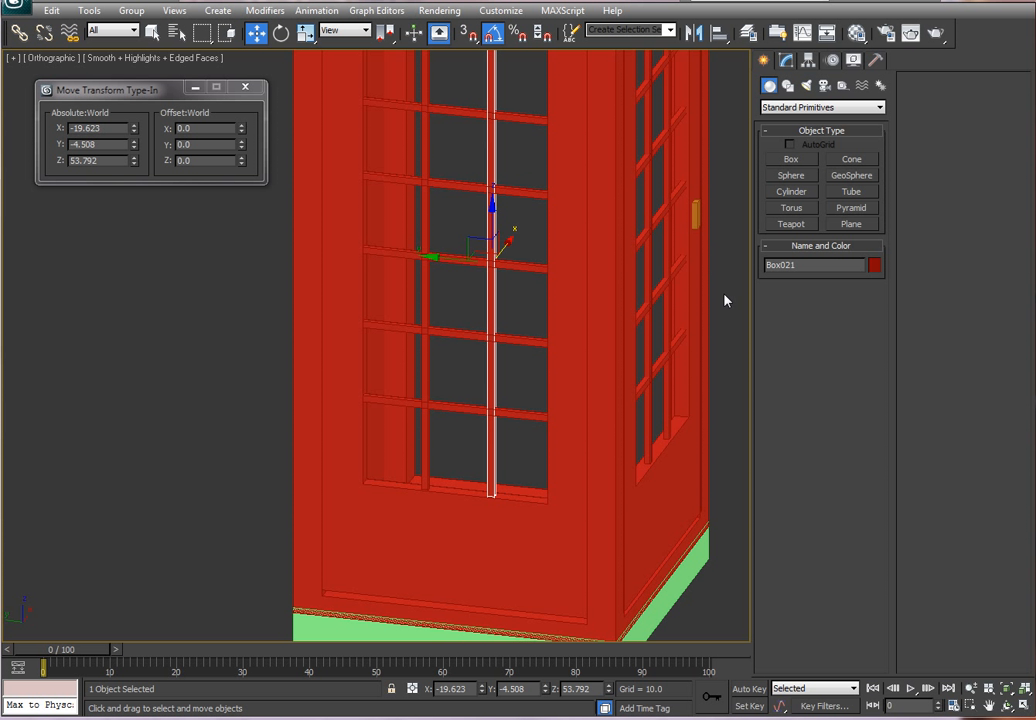
pyautogui.keyDown('alt'); pyautogui.moveTo(728, 282); pyautogui.dragTo(594, 363, button='middle'); pyautogui.keyUp('alt')
pyautogui.scroll(-3, 594, 363)
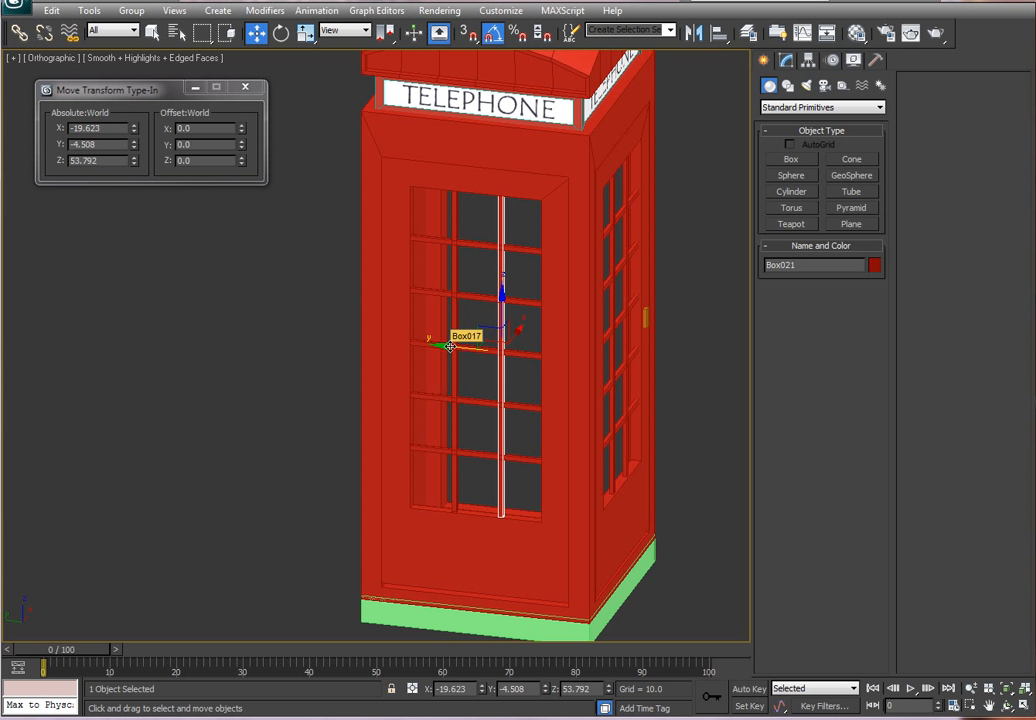
pyautogui.moveTo(455, 347); pyautogui.dragTo(472, 350)
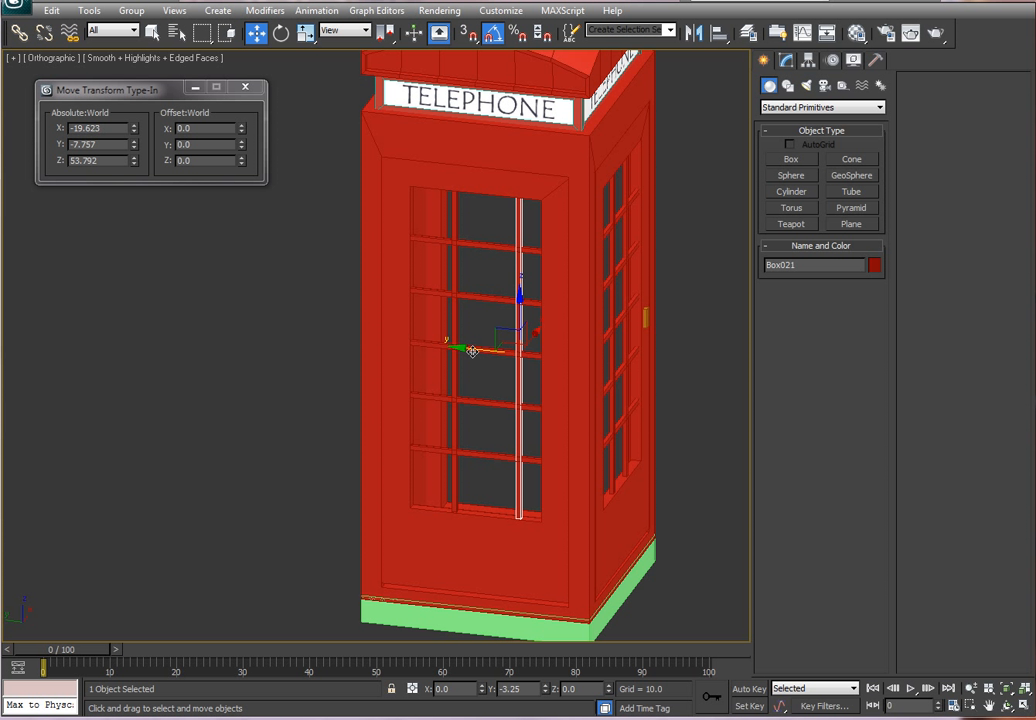
pyautogui.moveTo(472, 350); pyautogui.dragTo(515, 350)
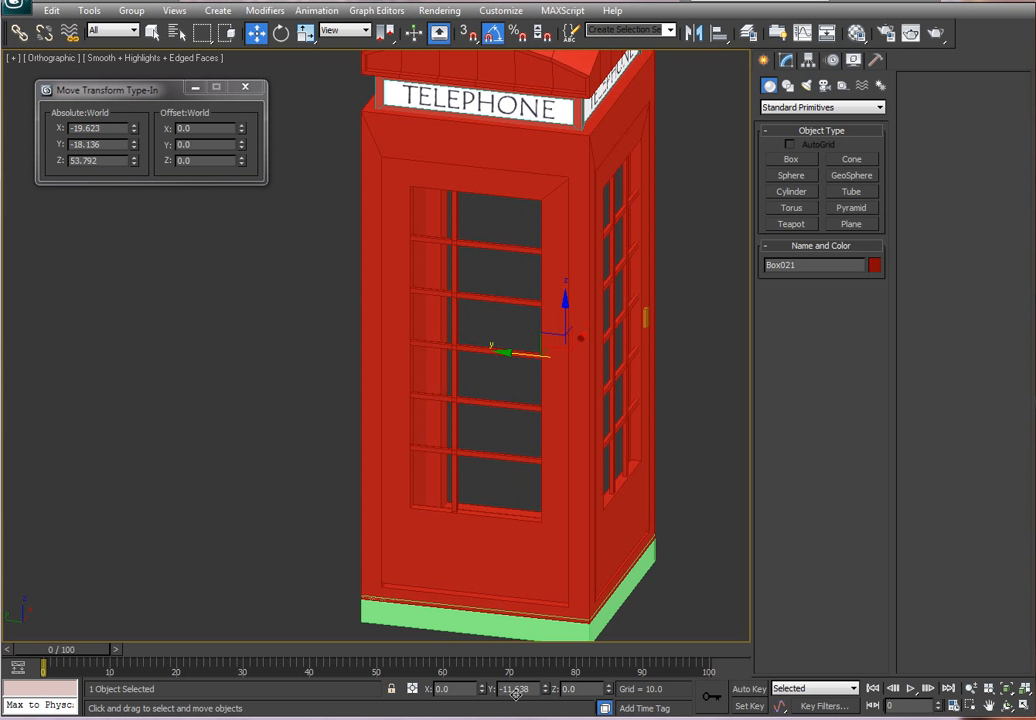
pyautogui.moveTo(532, 398); pyautogui.dragTo(469, 370)
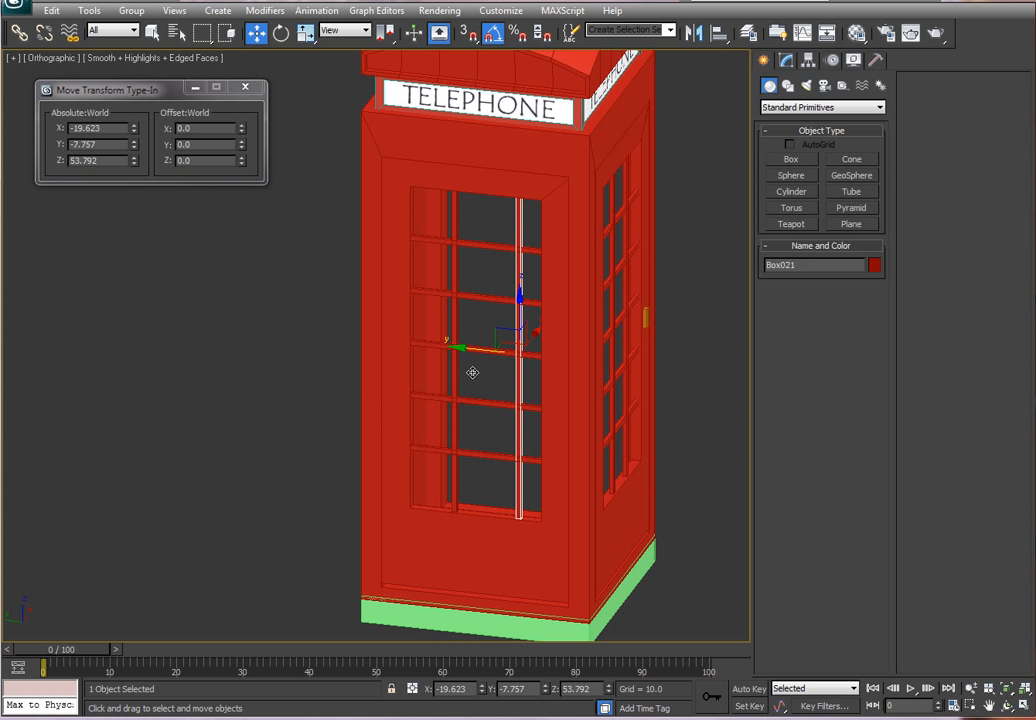
# Offset the side panel's other vertical window bar by 3.25 along Y
pyautogui.click(452, 315)
pyautogui.moveTo(405, 340)
pyautogui.mouseDown()
pyautogui.moveTo(394, 342)
pyautogui.moveTo(409, 343)
pyautogui.mouseUp()
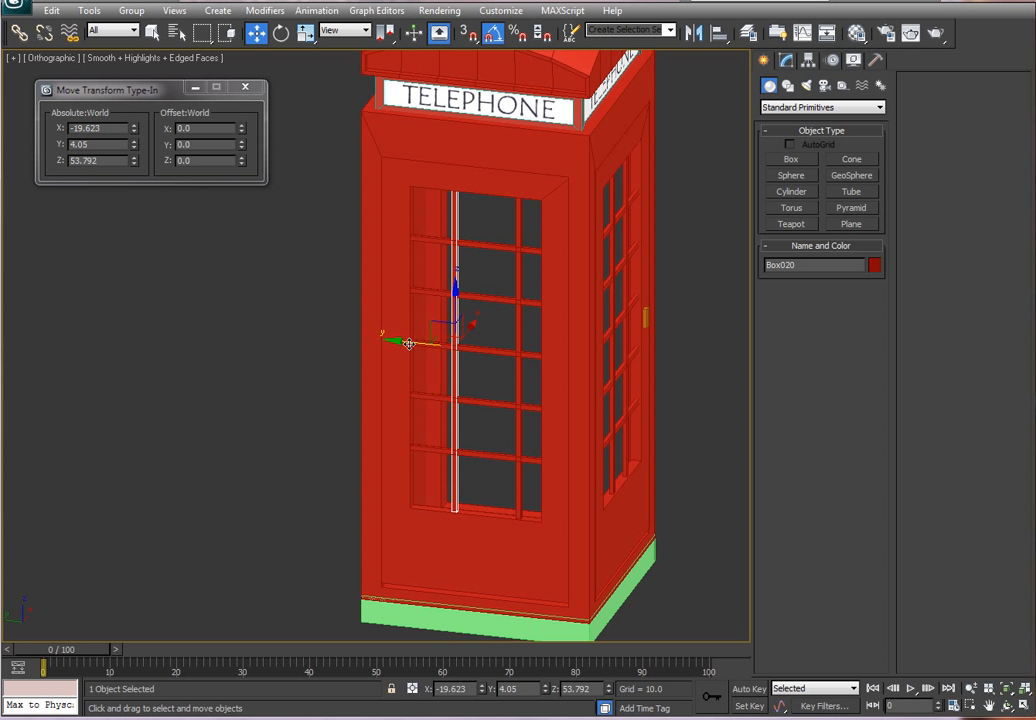
pyautogui.click(213, 145)
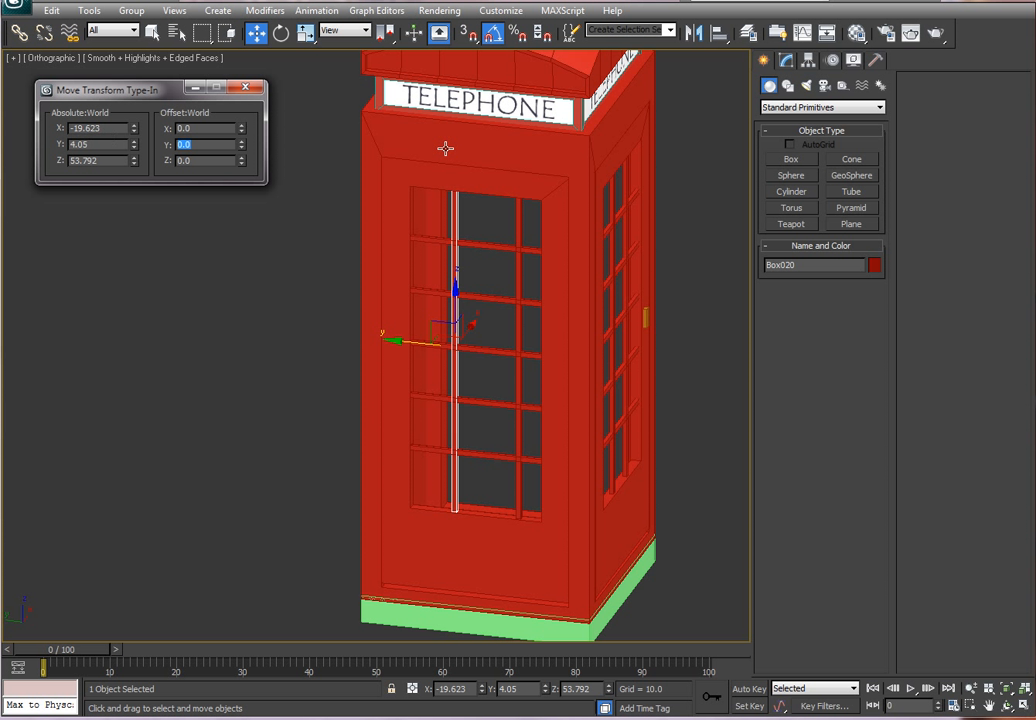
pyautogui.write('3.25')
pyautogui.press('Return')
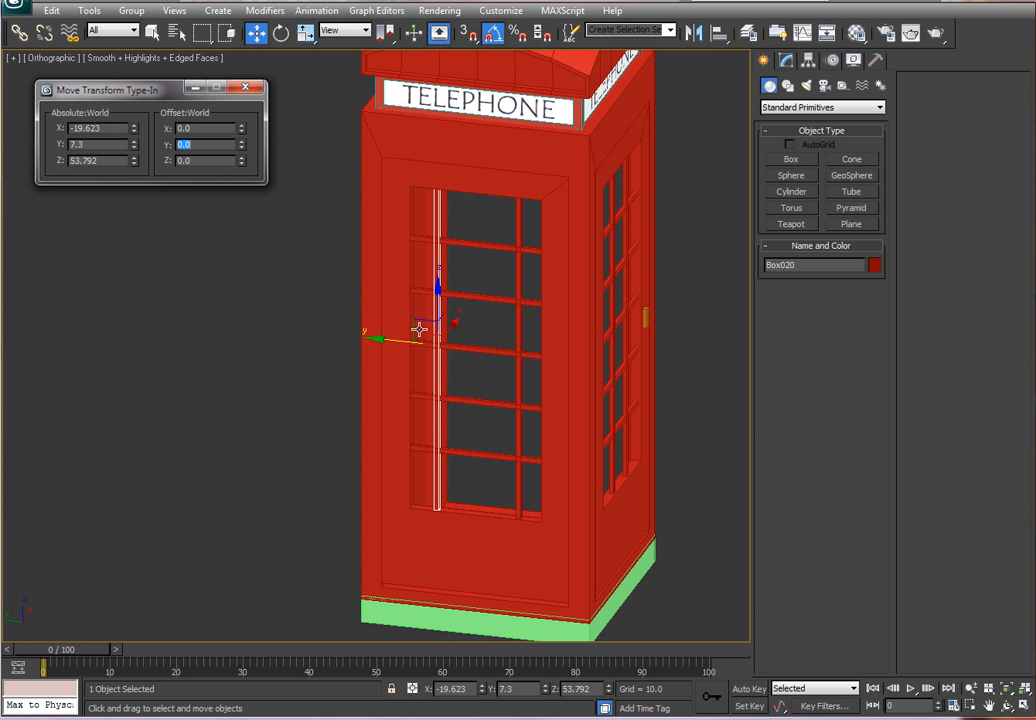
# Select the side panel together with all of its window bars
pyautogui.keyDown('alt'); pyautogui.moveTo(287, 328); pyautogui.dragTo(313, 325, button='middle'); pyautogui.keyUp('alt')
pyautogui.doubleClick(483, 547)
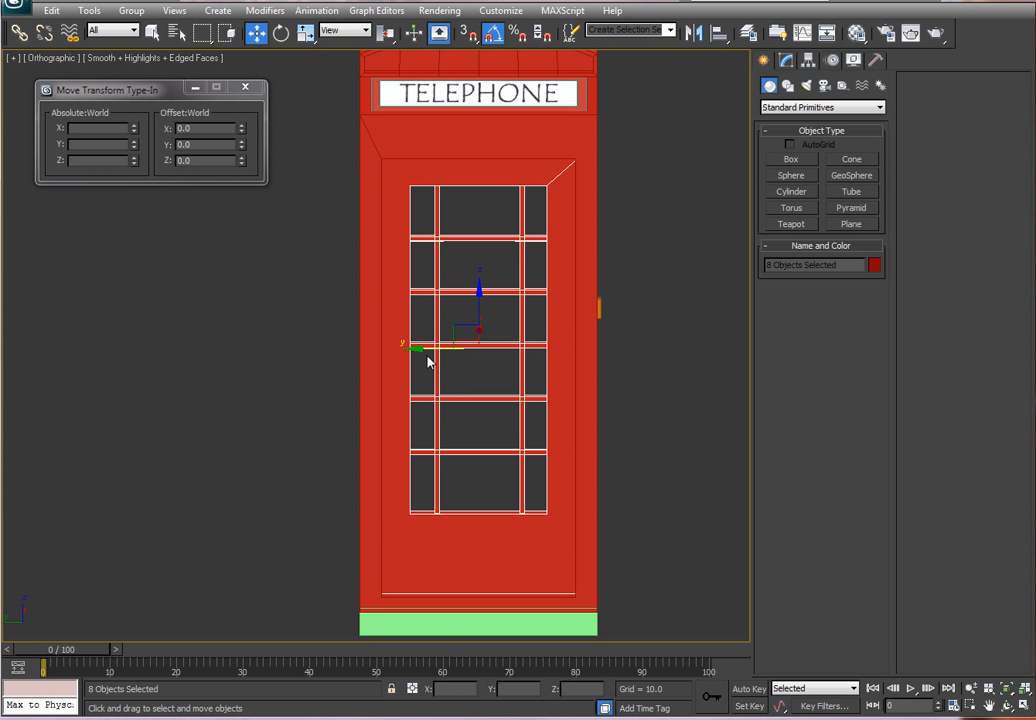
pyautogui.keyDown('shift'); pyautogui.moveTo(424, 348); pyautogui.dragTo(581, 348); pyautogui.keyUp('shift')
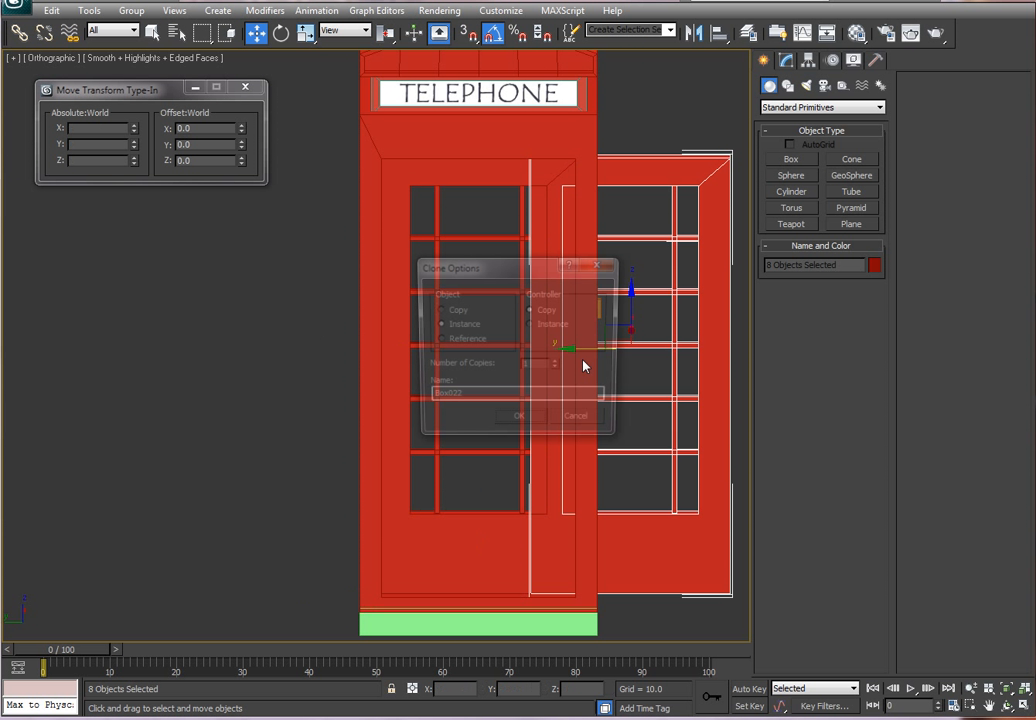
pyautogui.click(510, 424)
pyautogui.moveTo(354, 375)
pyautogui.keyDown('alt'); pyautogui.mouseDown(button='middle')
pyautogui.moveTo(432, 412)
pyautogui.moveTo(346, 434)
pyautogui.mouseUp(button='middle'); pyautogui.keyUp('alt')
pyautogui.moveTo(601, 342); pyautogui.dragTo(724, 327)
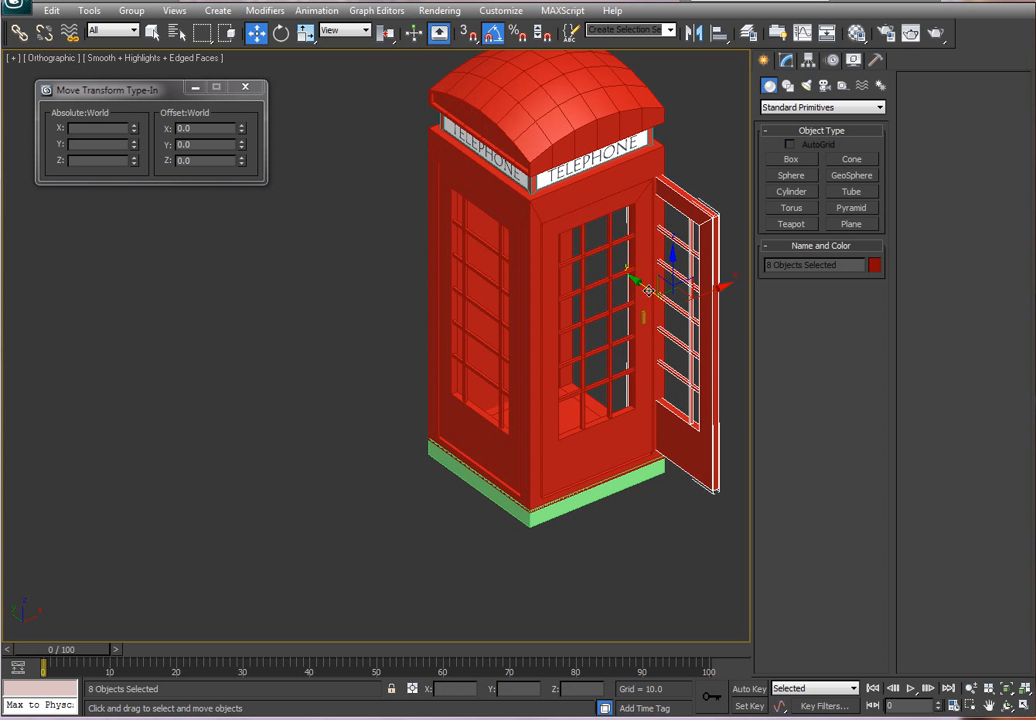
pyautogui.moveTo(648, 291); pyautogui.dragTo(596, 246)
pyautogui.hotkey('ctrl', 'z')
pyautogui.hotkey('ctrl', 'z')
pyautogui.hotkey('ctrl', 'z')
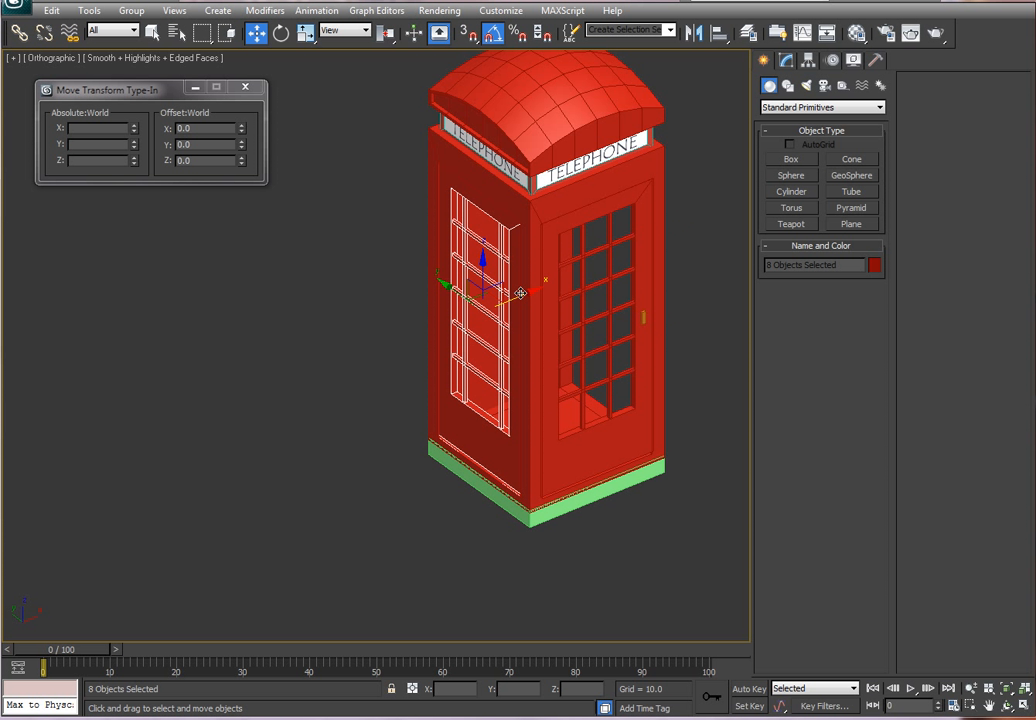
# Clone the side panel as one instance along X into the booth's opposite side opening, adjusting it by about -0.58 along X to sit in the frame
pyautogui.moveTo(522, 293)
pyautogui.keyDown('shift'); pyautogui.mouseDown()
pyautogui.moveTo(615, 262)
pyautogui.moveTo(645, 268)
pyautogui.moveTo(638, 296)
pyautogui.mouseUp(); pyautogui.keyUp('shift')
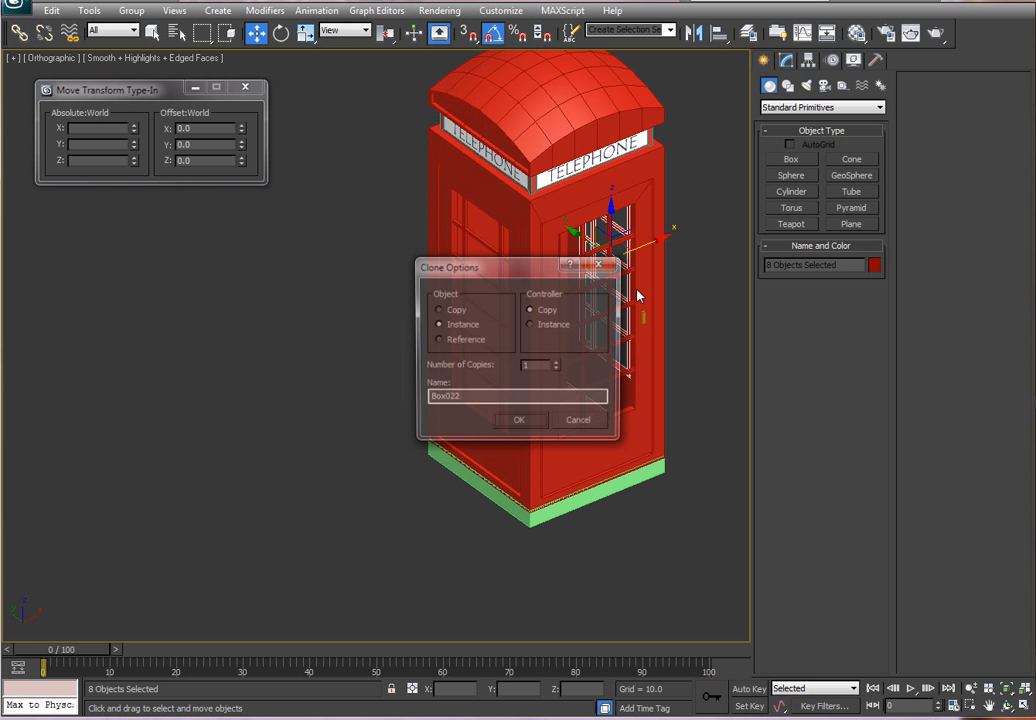
pyautogui.click(519, 422)
pyautogui.moveTo(657, 425)
pyautogui.keyDown('alt'); pyautogui.mouseDown(button='middle')
pyautogui.moveTo(483, 416)
pyautogui.moveTo(537, 420)
pyautogui.mouseUp(button='middle'); pyautogui.keyUp('alt')
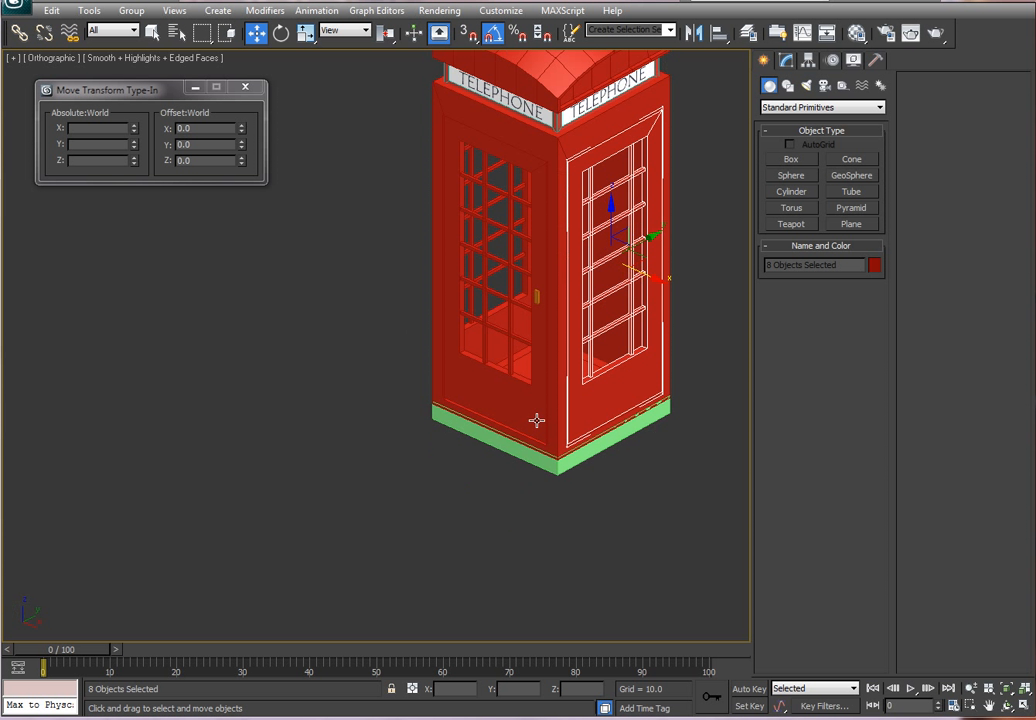
pyautogui.moveTo(678, 342); pyautogui.dragTo(586, 440, button='middle')
pyautogui.scroll(2, 586, 440)
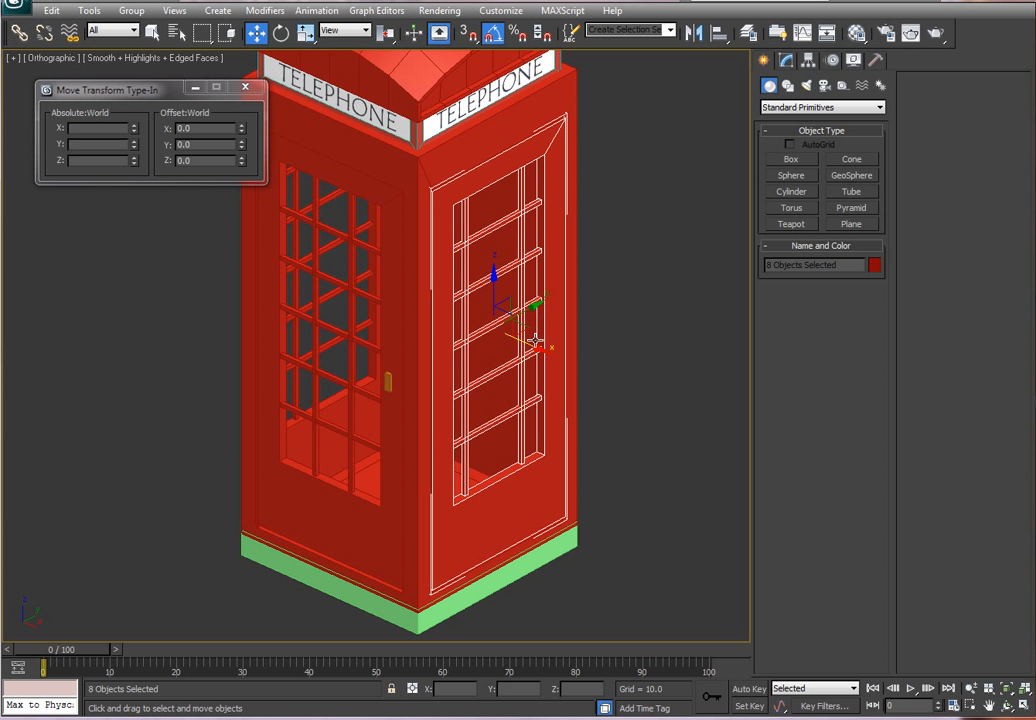
pyautogui.moveTo(536, 341); pyautogui.dragTo(533, 341)
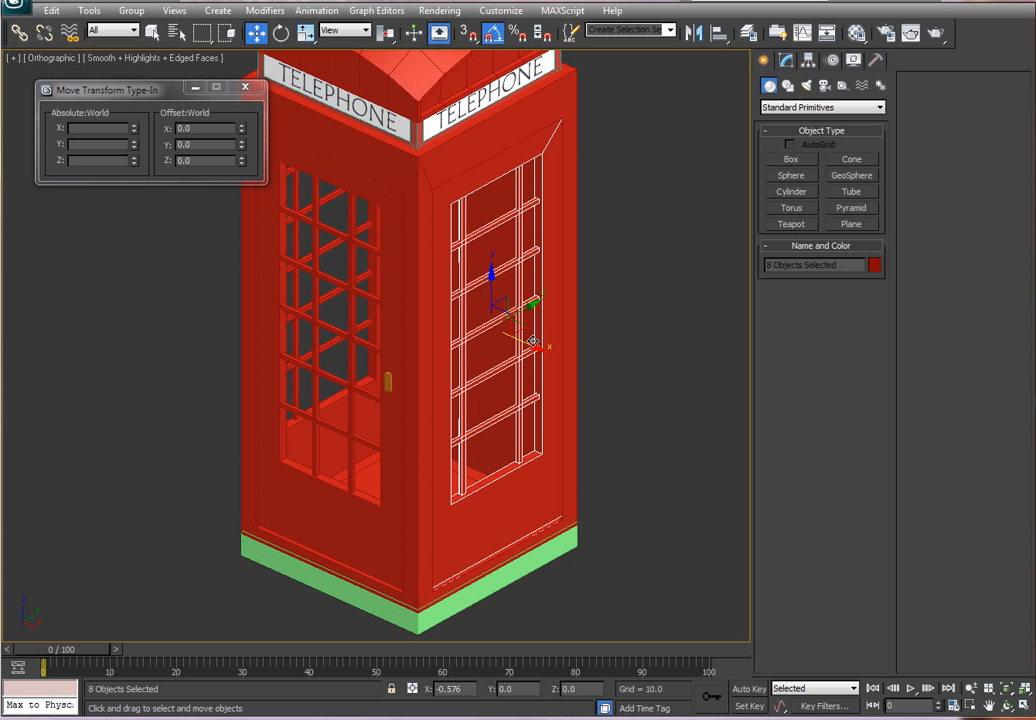
# Set the green base box's length and width to 43
pyautogui.scroll(-3, 608, 363)
pyautogui.keyDown('alt'); pyautogui.moveTo(608, 363); pyautogui.dragTo(733, 352, button='middle'); pyautogui.keyUp('alt')
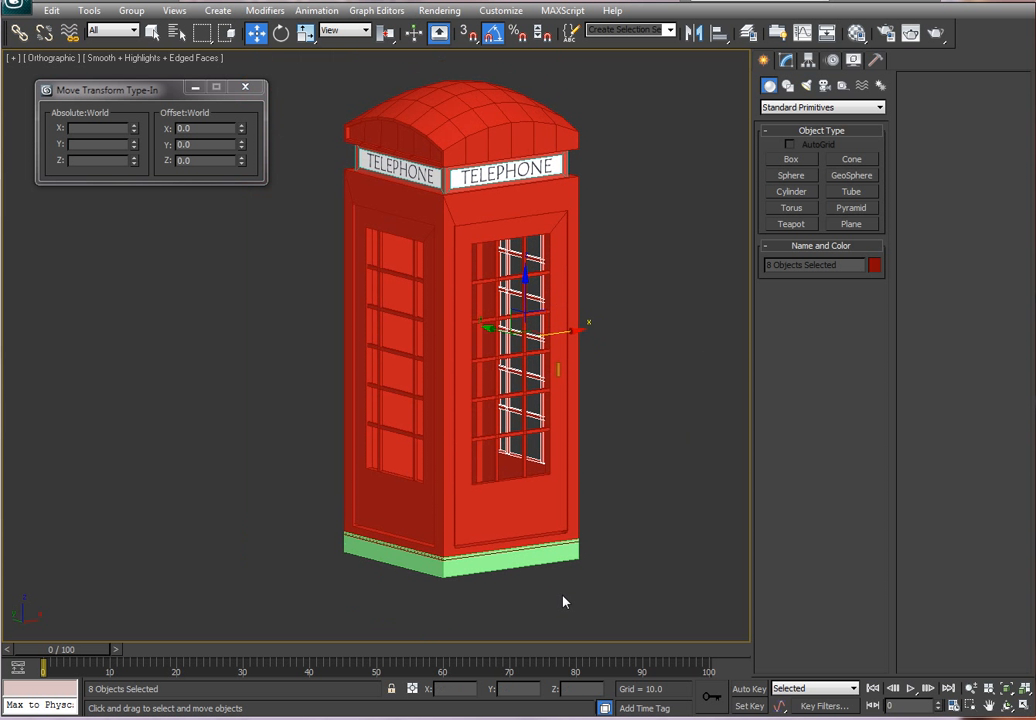
pyautogui.click(546, 560)
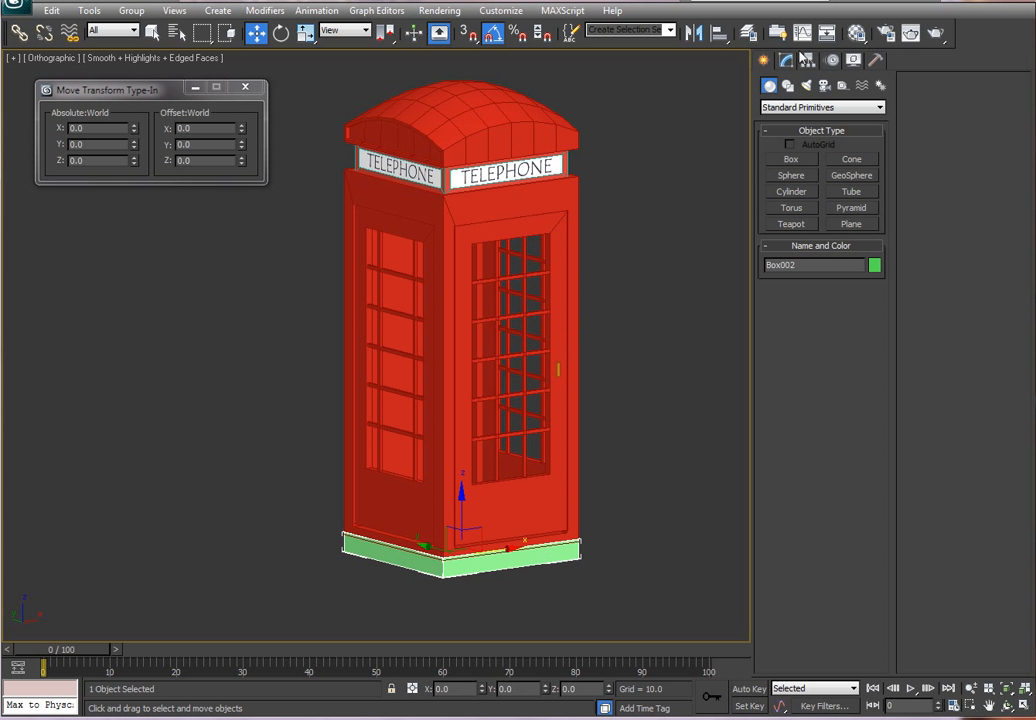
pyautogui.click(786, 59)
pyautogui.moveTo(848, 357); pyautogui.dragTo(790, 355)
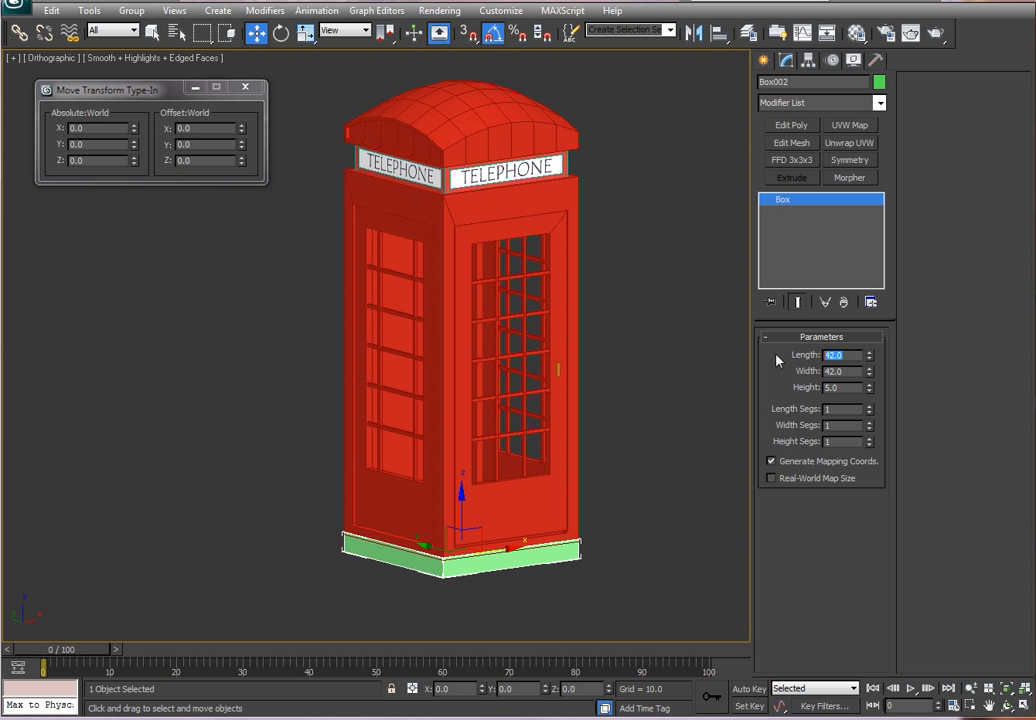
pyautogui.write('43')
pyautogui.press('Tab')
pyautogui.write('43')
pyautogui.press('Return')
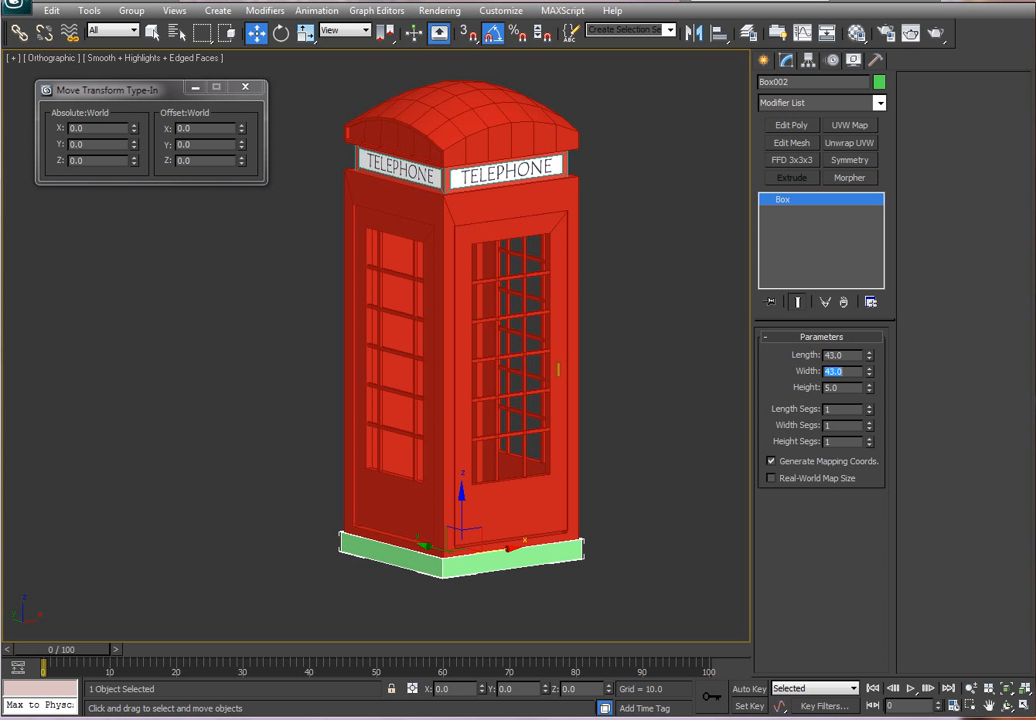
# Recolour the base with the palette's dark red to match the booth, and deselect it
pyautogui.click(878, 83)
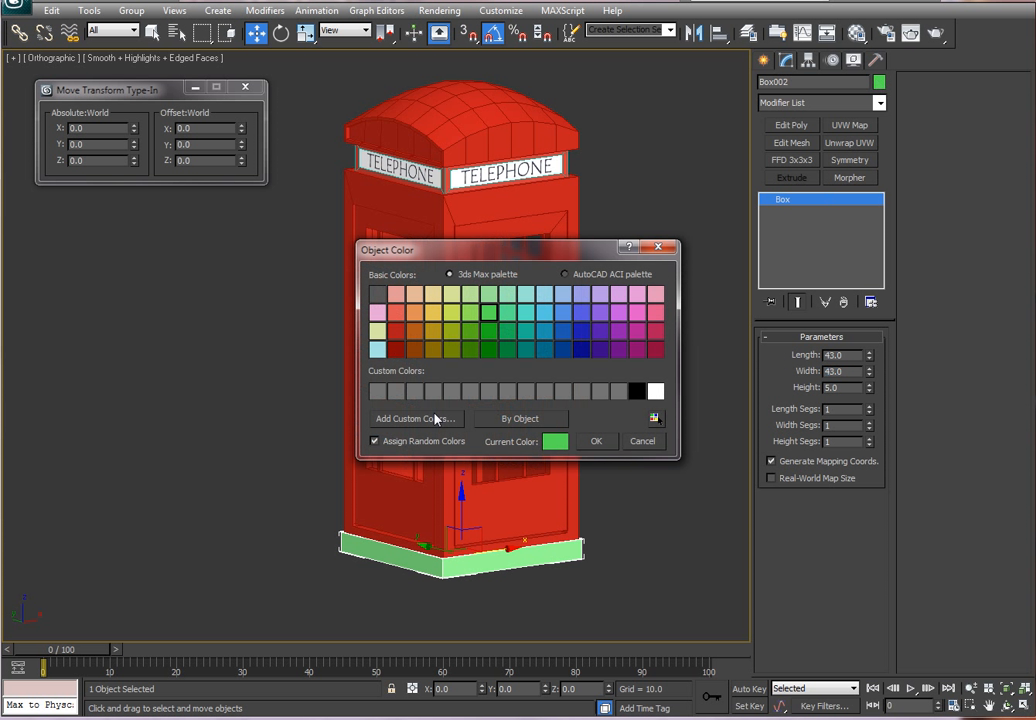
pyautogui.click(397, 350)
pyautogui.click(595, 441)
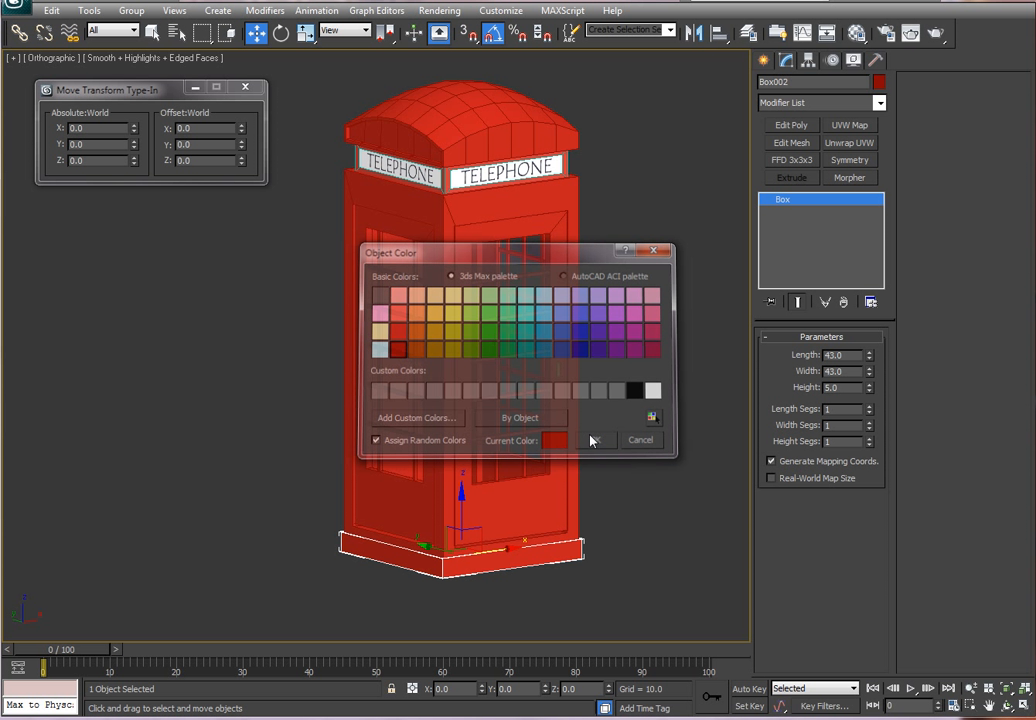
pyautogui.click(610, 433)
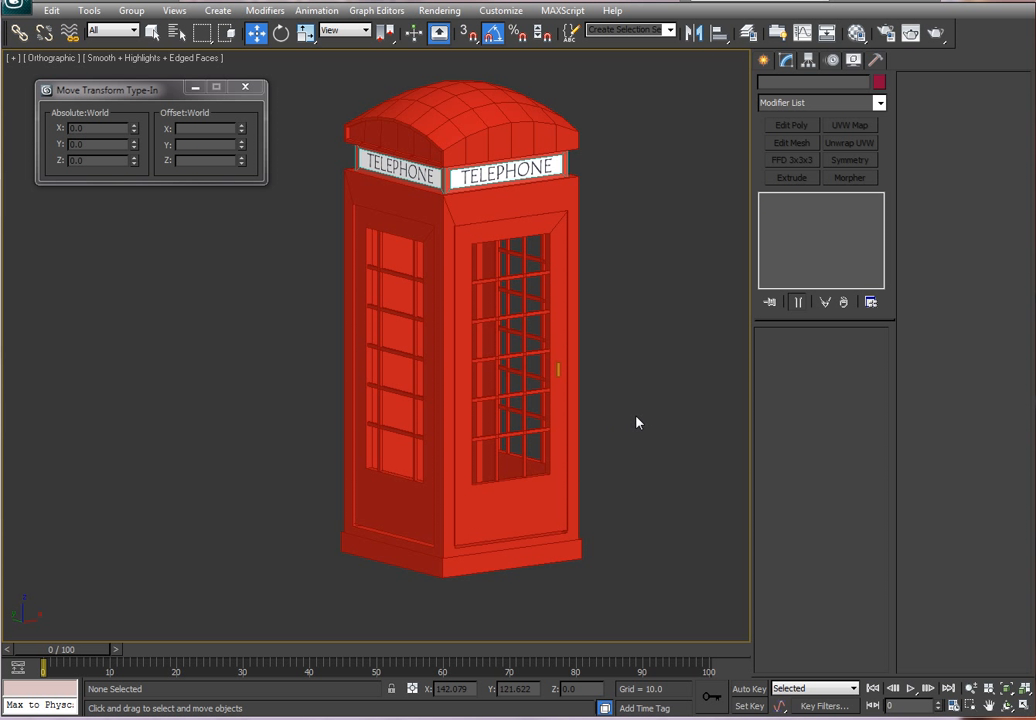
pyautogui.keyDown('alt'); pyautogui.moveTo(637, 418); pyautogui.dragTo(592, 418, button='middle'); pyautogui.keyUp('alt')
pyautogui.scroll(-3, 412, 356)
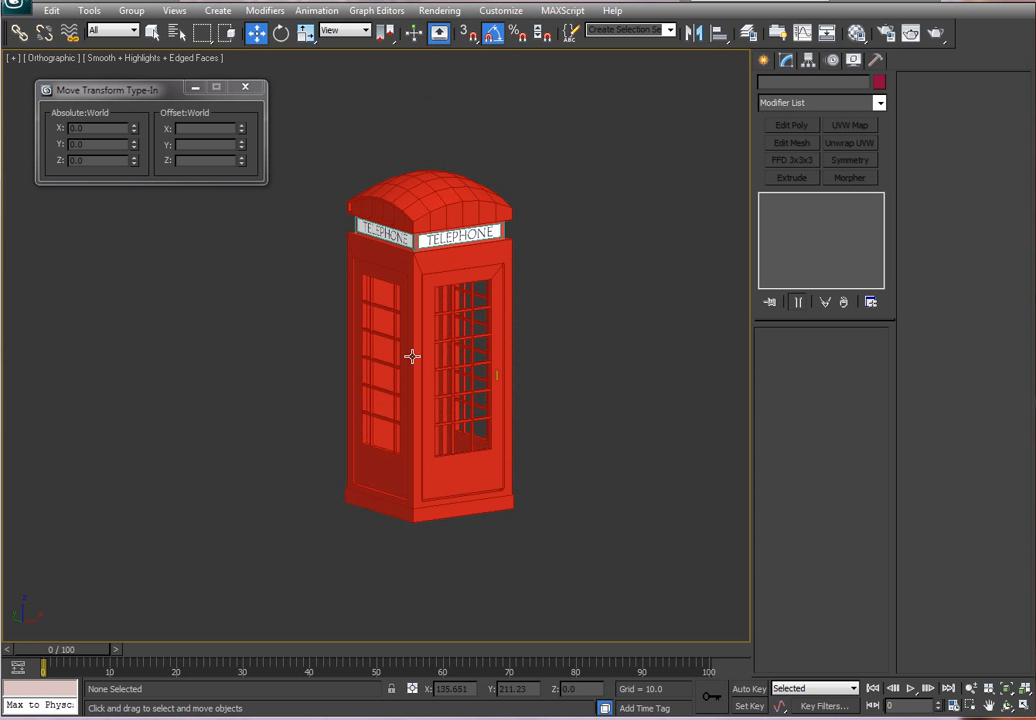
pyautogui.scroll(-2, 412, 356)
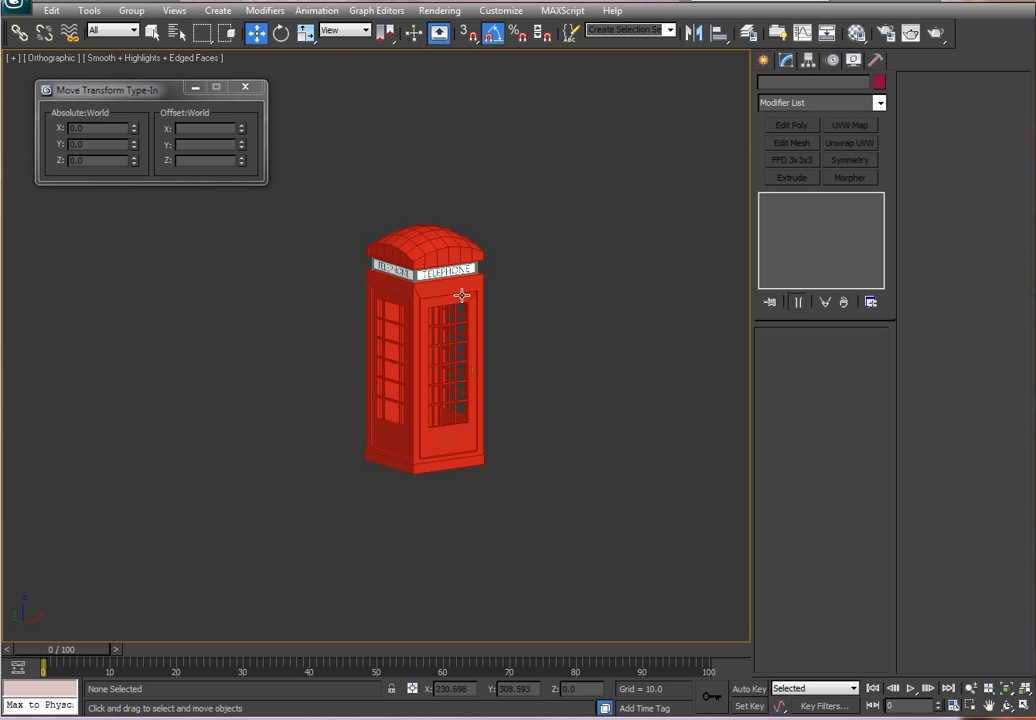
pyautogui.click(448, 256)
pyautogui.click(448, 256)
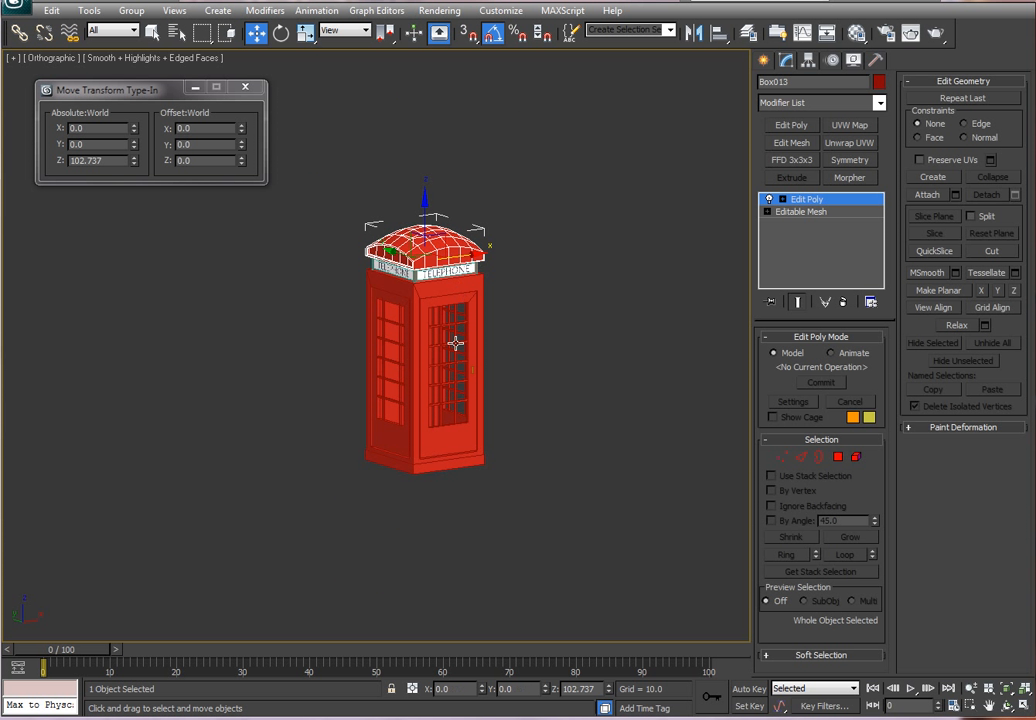
pyautogui.click(451, 458)
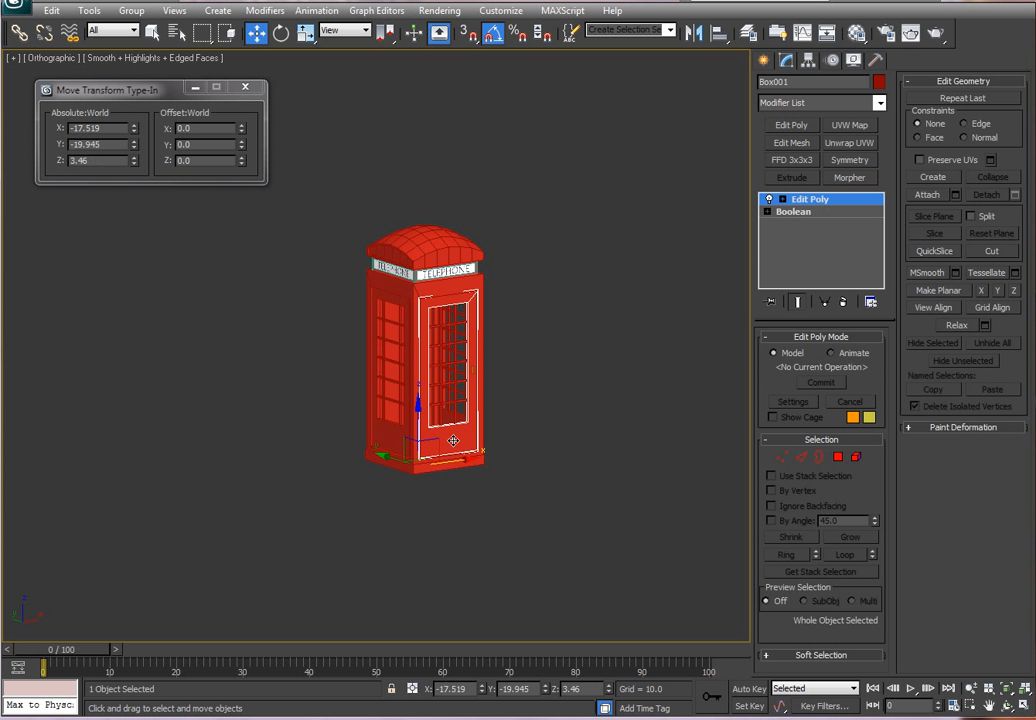
# Switch to a perspective view showing the whole booth and close the Move Transform Type-In
pyautogui.press('p')
pyautogui.moveTo(674, 406); pyautogui.dragTo(643, 398, button='middle')
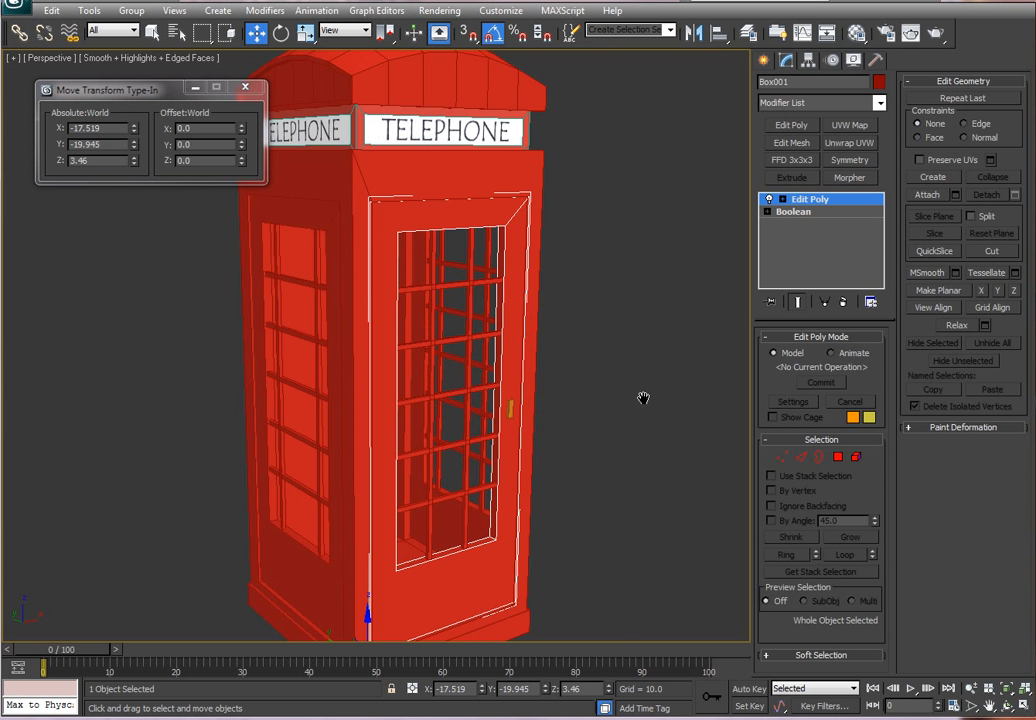
pyautogui.scroll(-5, 613, 395)
pyautogui.moveTo(504, 363); pyautogui.dragTo(548, 394, button='middle')
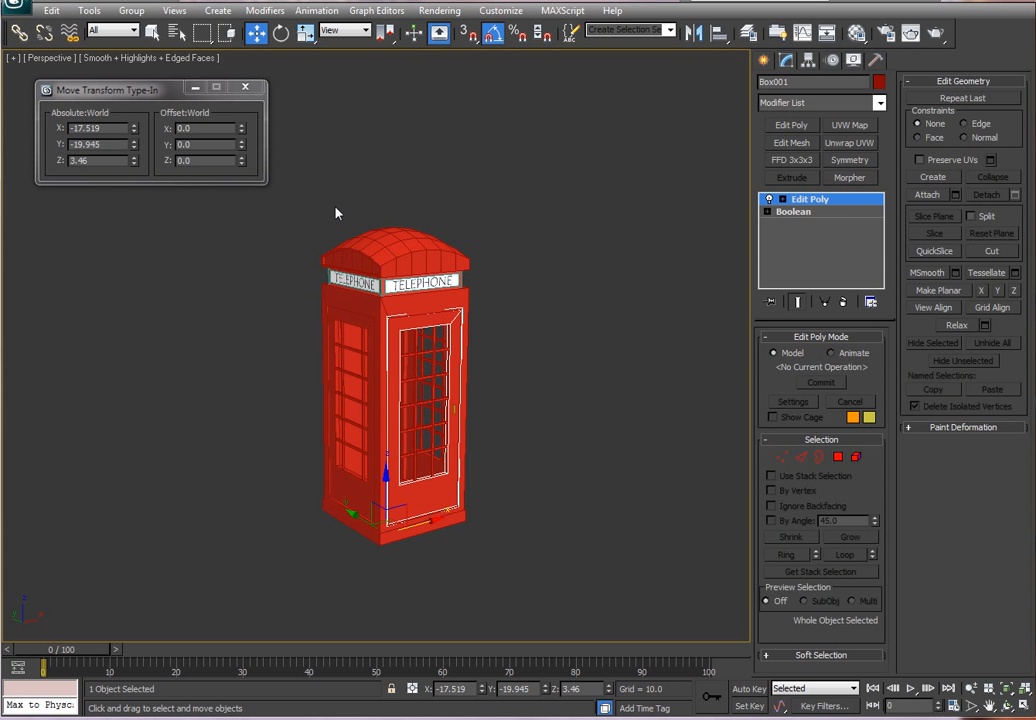
pyautogui.click(245, 87)
# Frame the whole booth at an angle with the door in front, and create a camera from that perspective view
pyautogui.hotkey('ctrl', 'r')
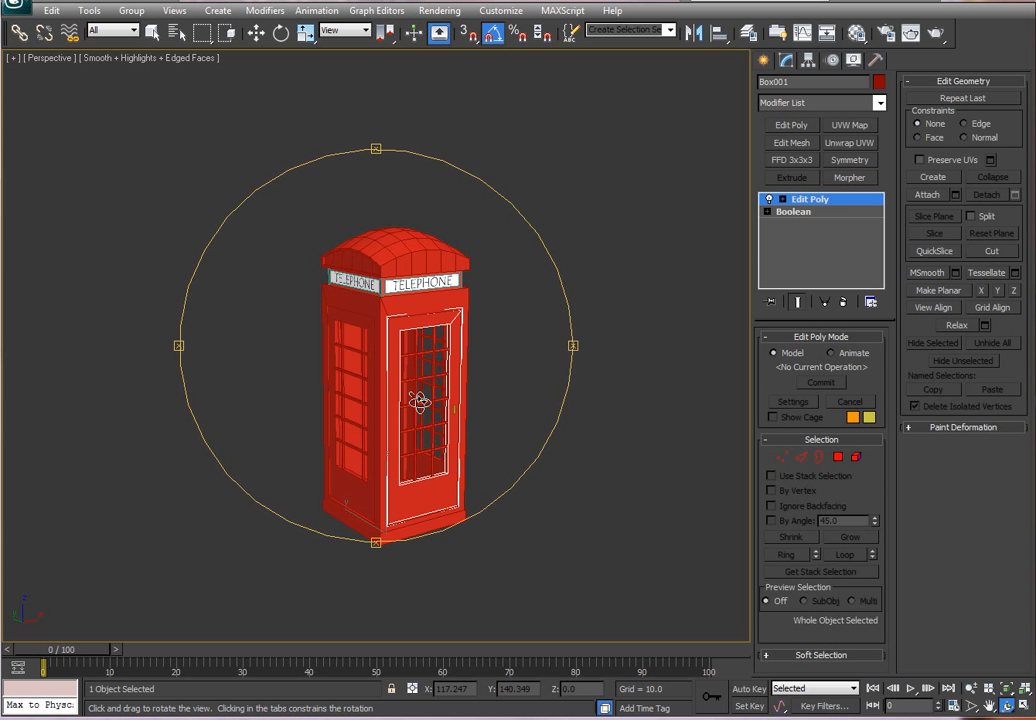
pyautogui.moveTo(420, 400); pyautogui.dragTo(530, 388)
pyautogui.scroll(5, 534, 398)
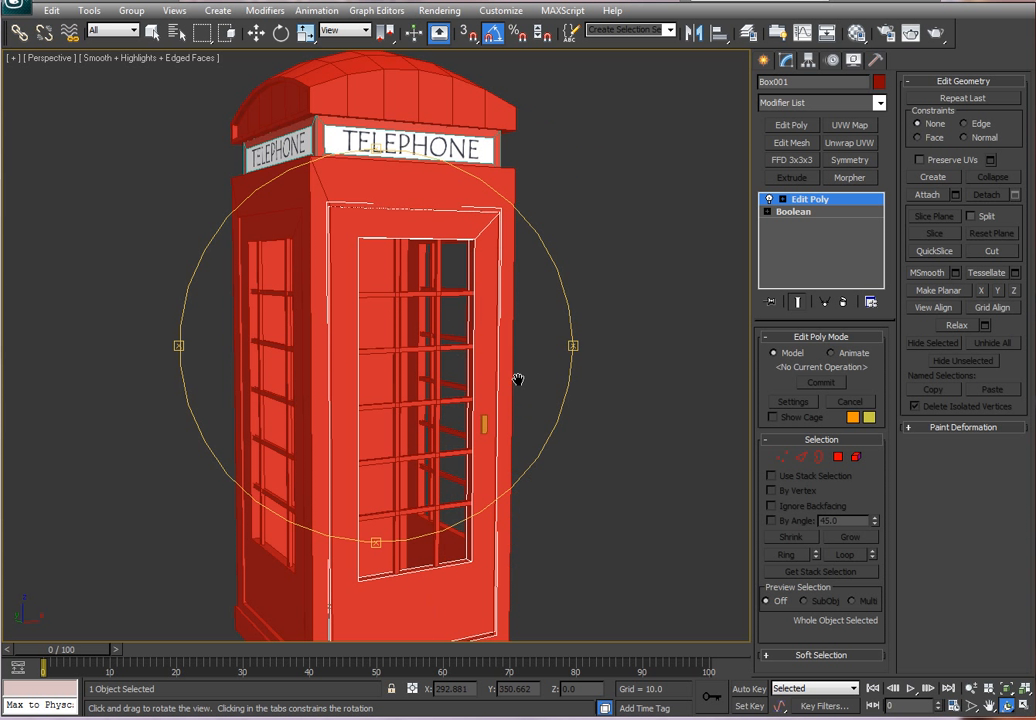
pyautogui.hotkey('alt', 'z')
pyautogui.scroll(-4, 516, 386)
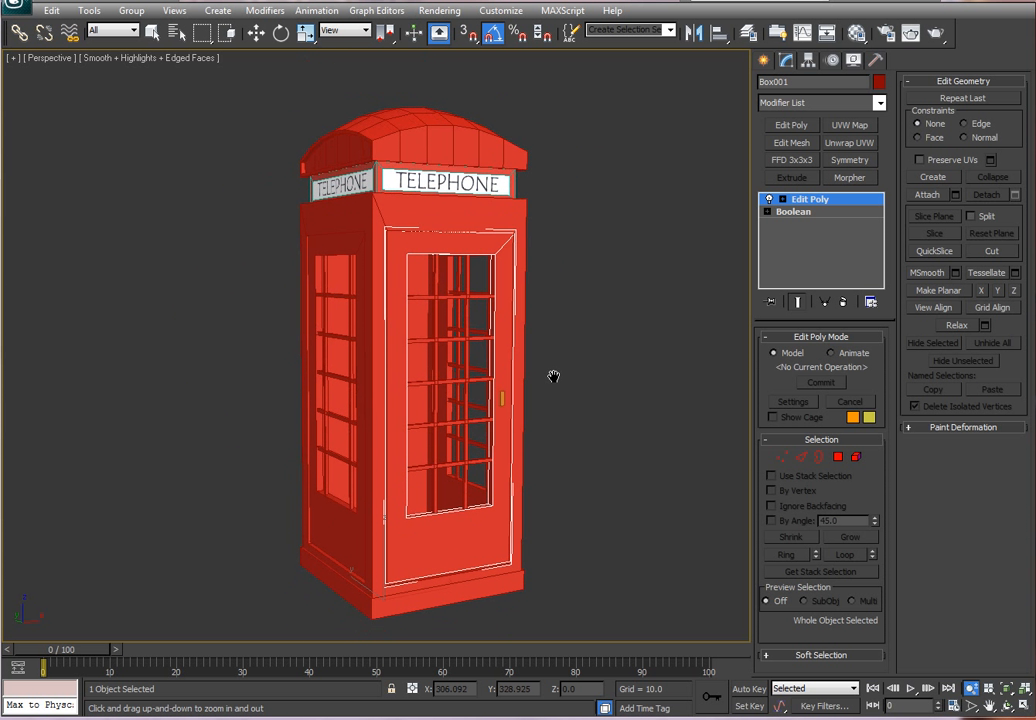
pyautogui.press('w')
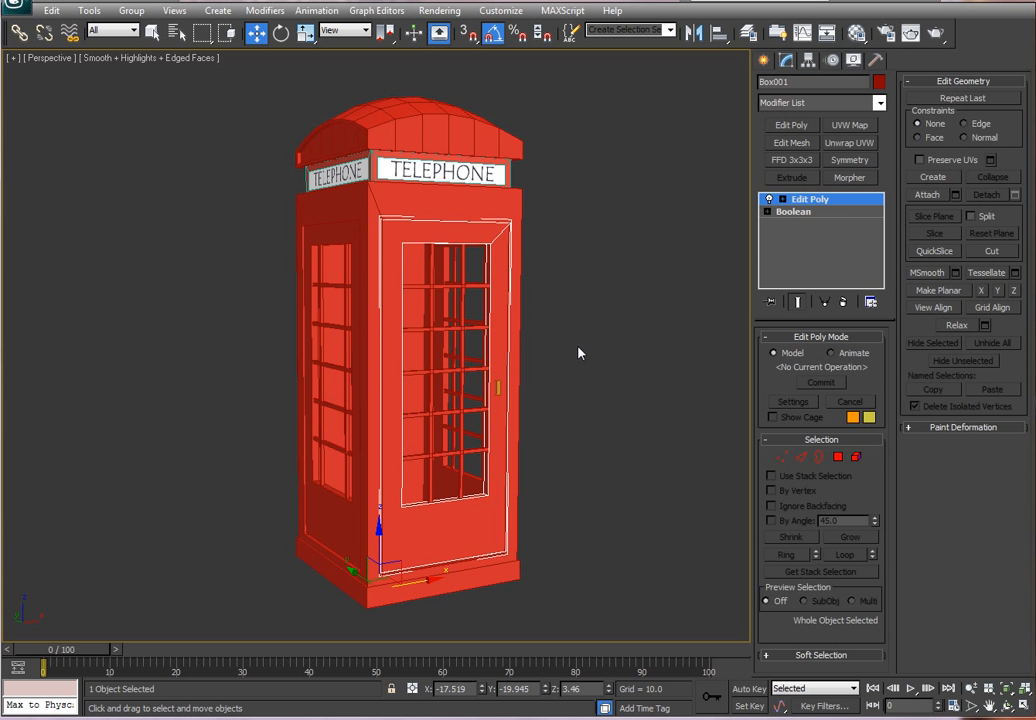
pyautogui.hotkey('ctrl', 'c')
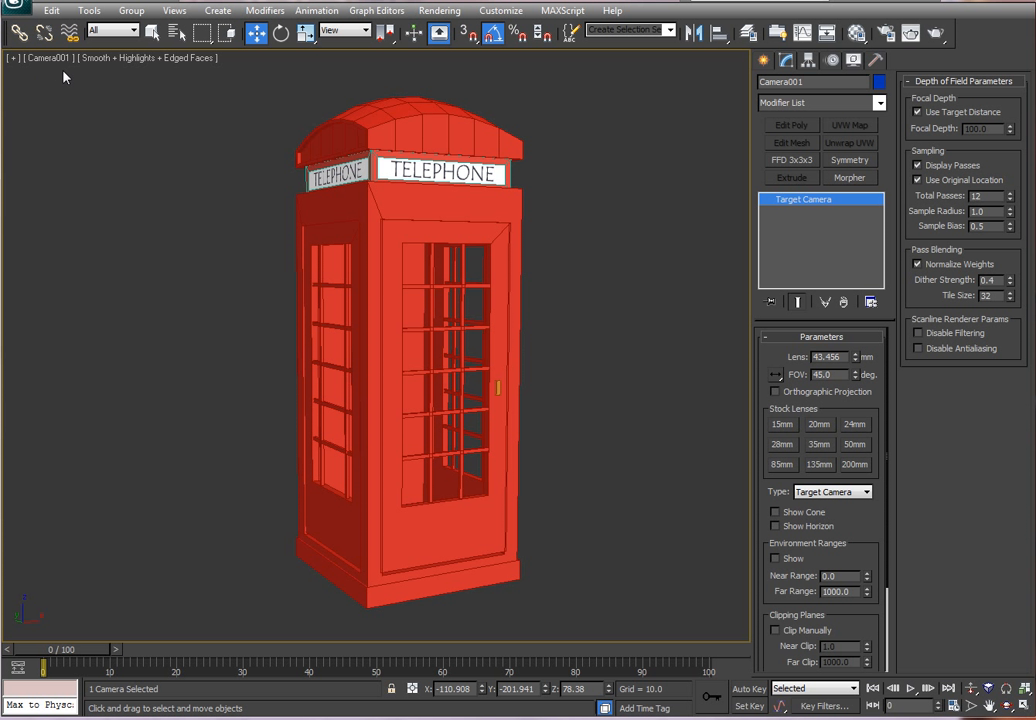
# Select the new camera from the top view and try orbiting it in the camera view
pyautogui.click(198, 253)
pyautogui.press('t')
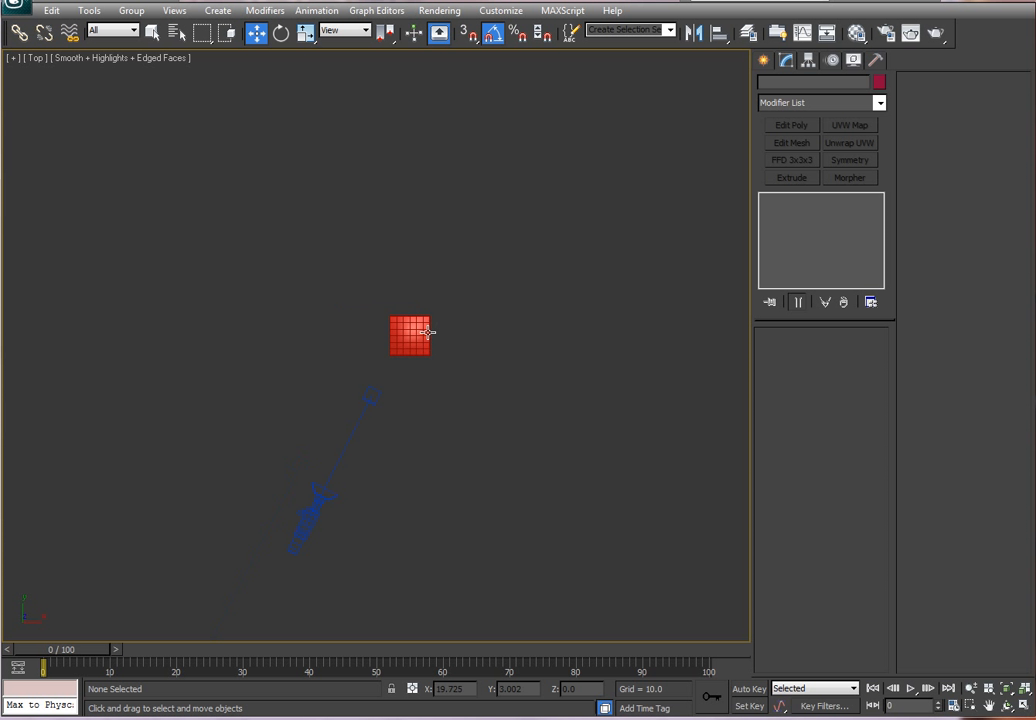
pyautogui.click(314, 540)
pyautogui.keyDown('alt'); pyautogui.moveTo(314, 535); pyautogui.dragTo(462, 417, button='middle'); pyautogui.keyUp('alt')
pyautogui.press('c')
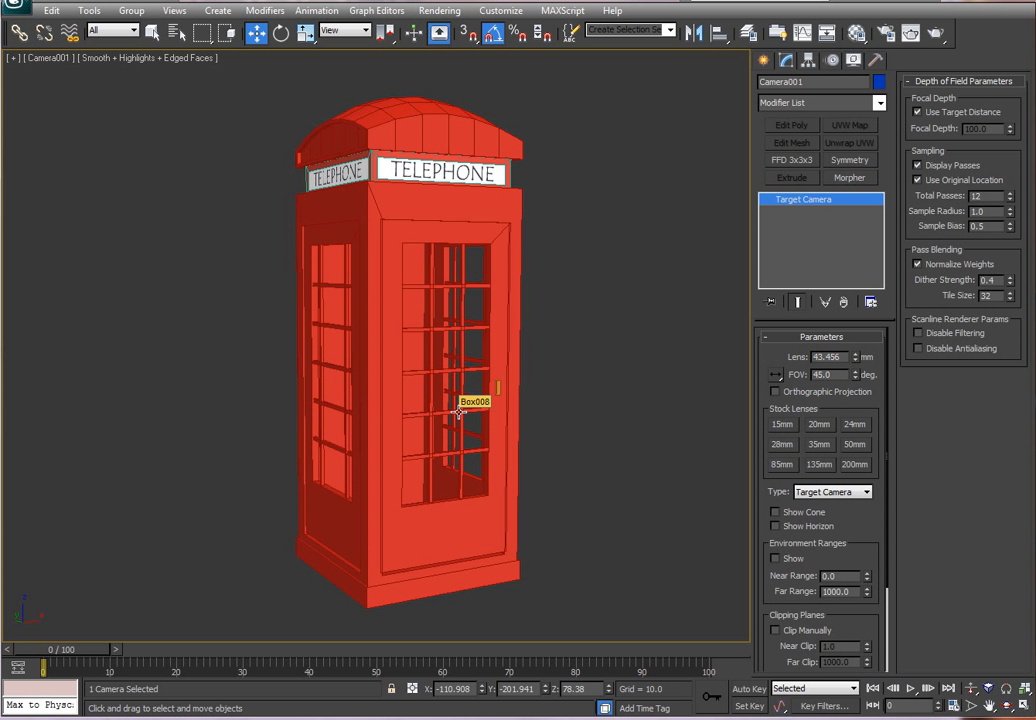
pyautogui.moveTo(458, 421)
pyautogui.mouseDown()
pyautogui.moveTo(412, 419)
pyautogui.moveTo(520, 423)
pyautogui.moveTo(455, 425)
pyautogui.mouseUp()
# Move the camera's target onto the booth's centre at about X 0.1, Y -3.2, and return to the camera view
pyautogui.press('t')
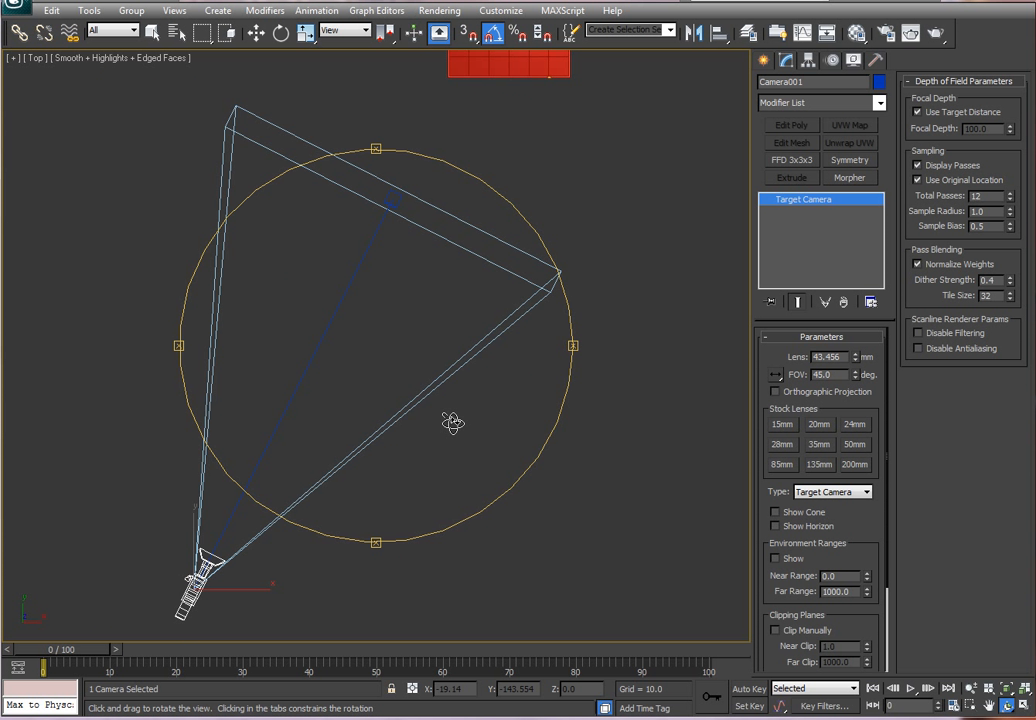
pyautogui.moveTo(400, 334); pyautogui.dragTo(354, 458, button='middle')
pyautogui.scroll(-4, 354, 458)
pyautogui.press('w')
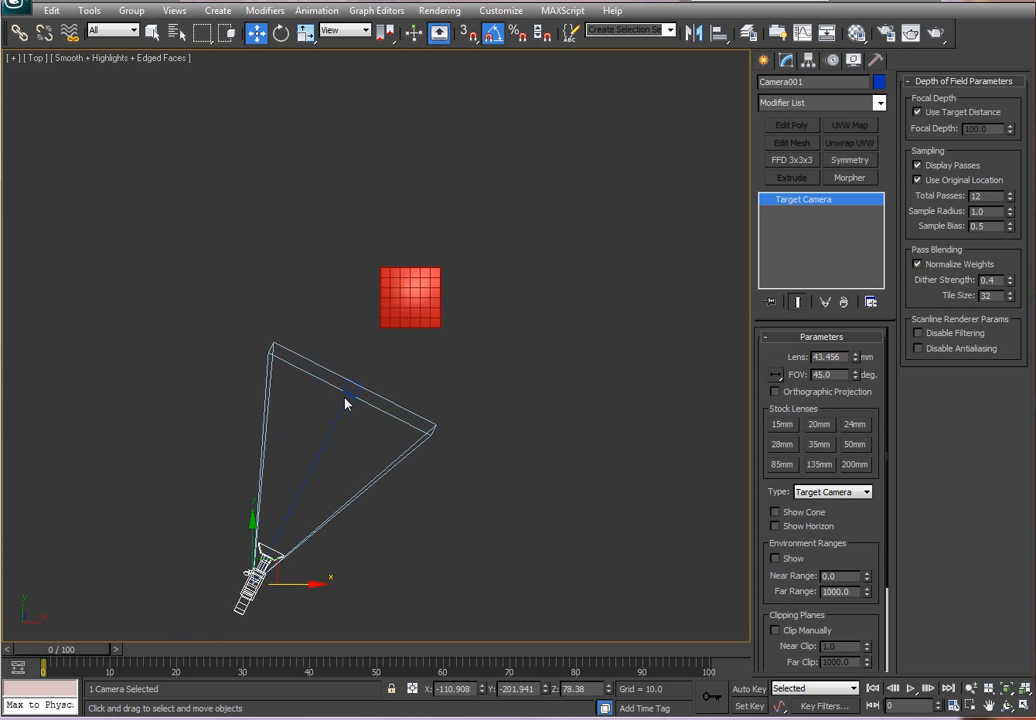
pyautogui.click(349, 395)
pyautogui.moveTo(355, 385); pyautogui.dragTo(433, 281)
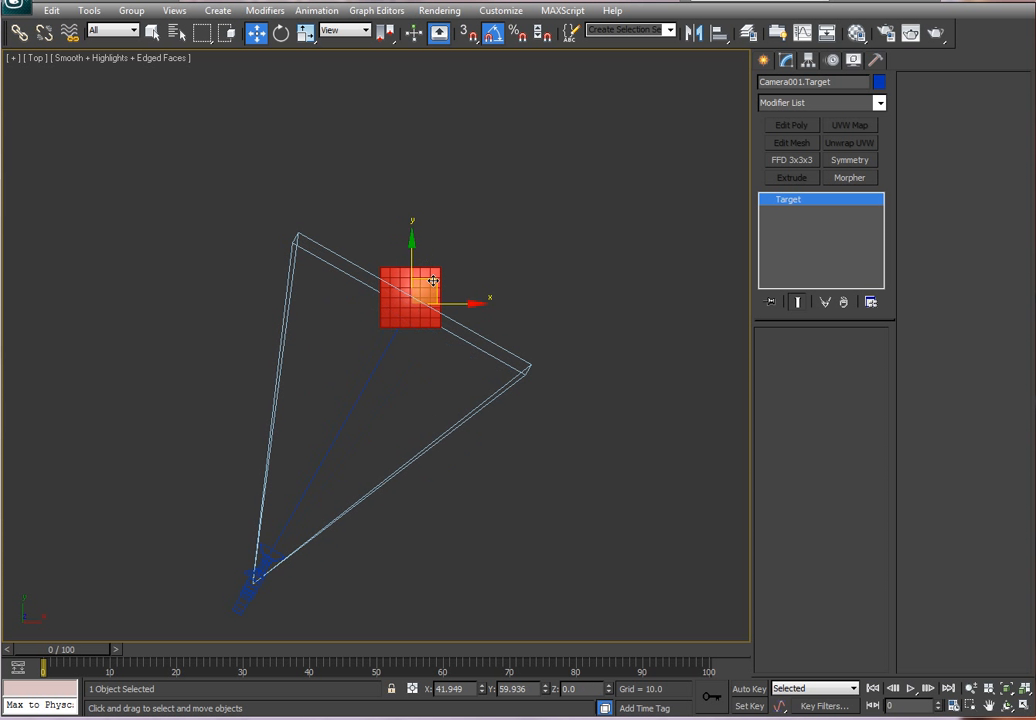
pyautogui.press('f')
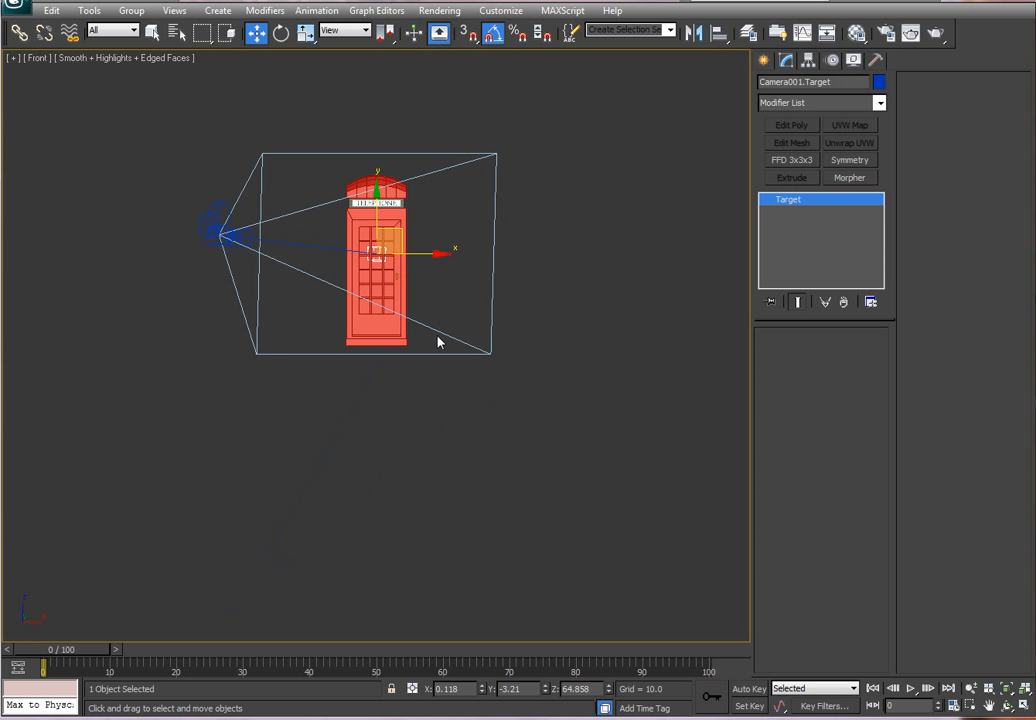
pyautogui.press('c')
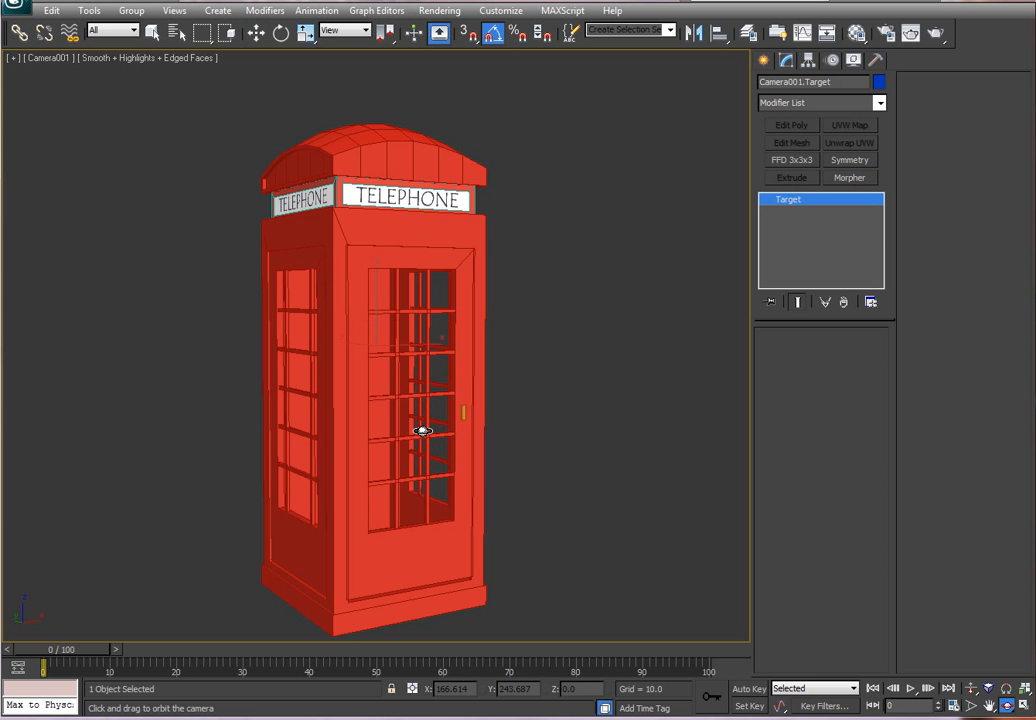